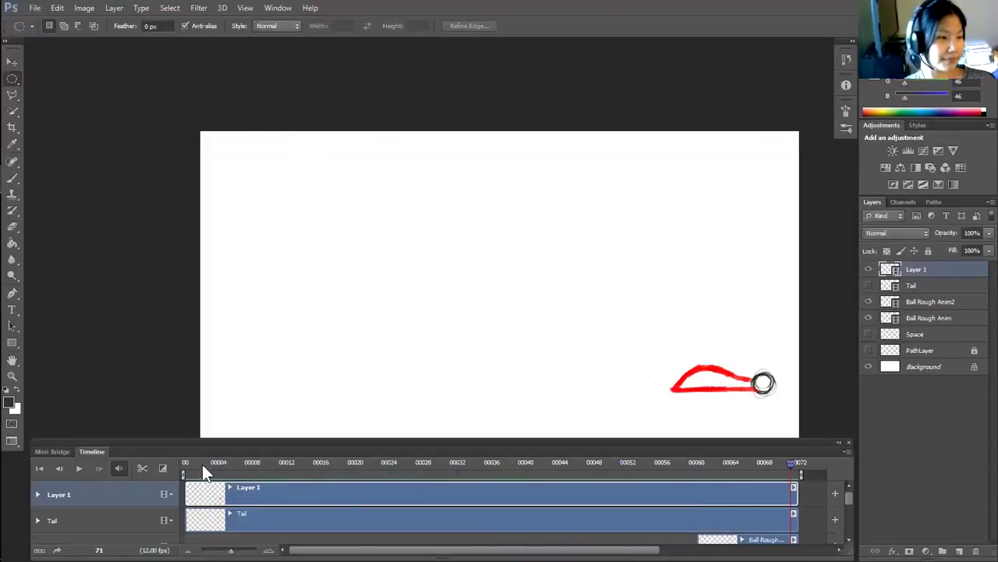
Play the finished bouncing-ball animation from frame 0.
left_click_drag(197, 466, 187, 466)
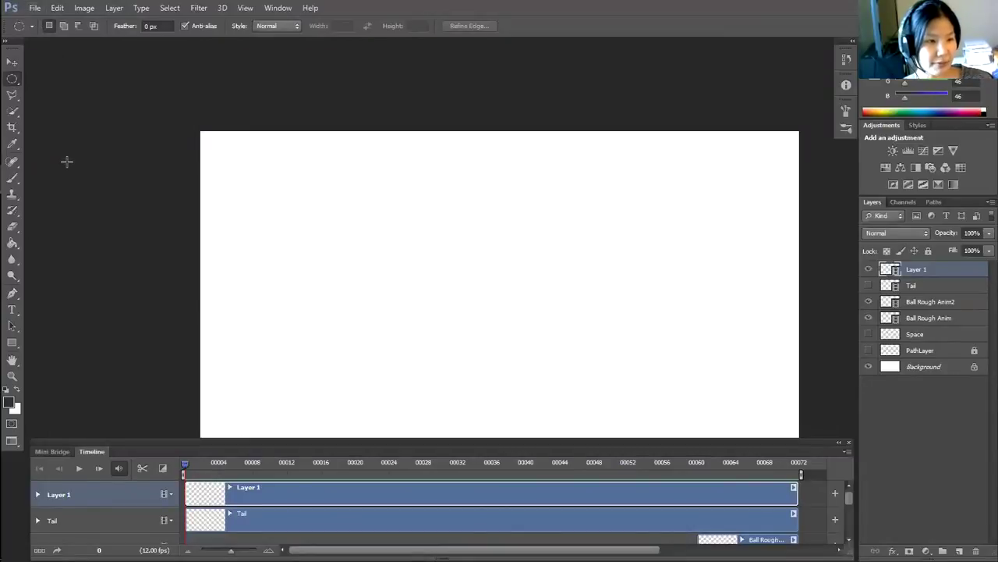
key("space")
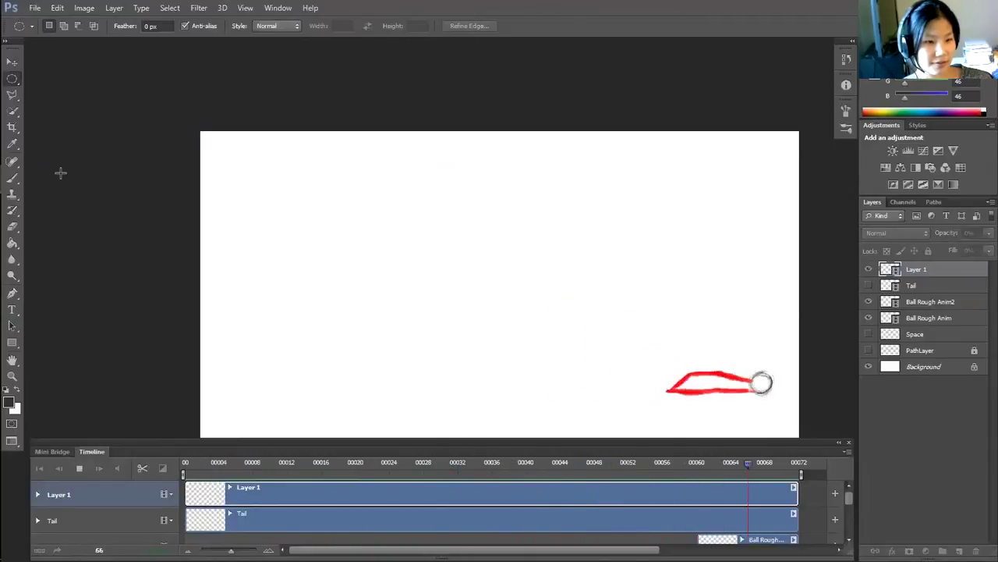
Create a new blank document and toggle the Timeline panel off and back on.
left_click(35, 9)
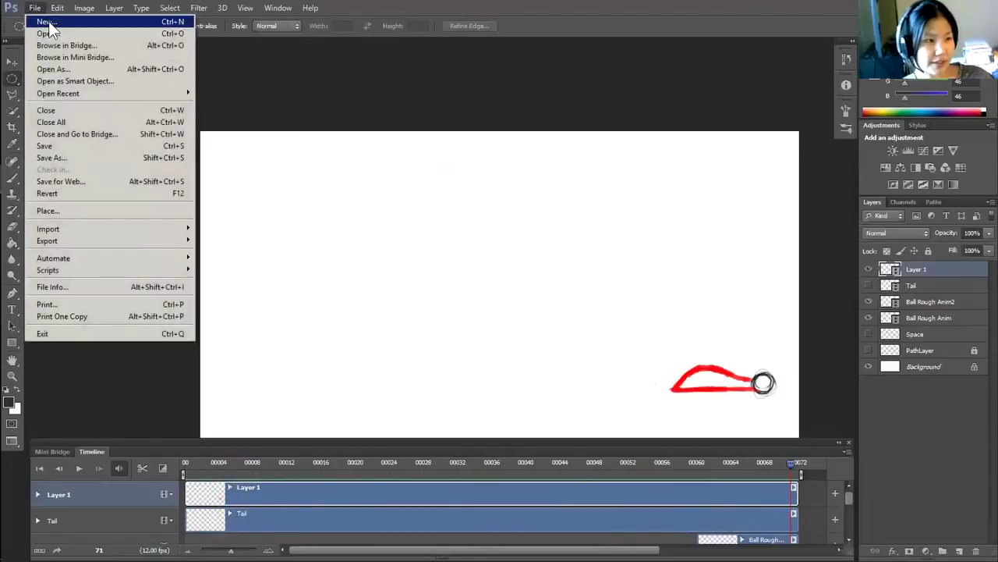
left_click(49, 24)
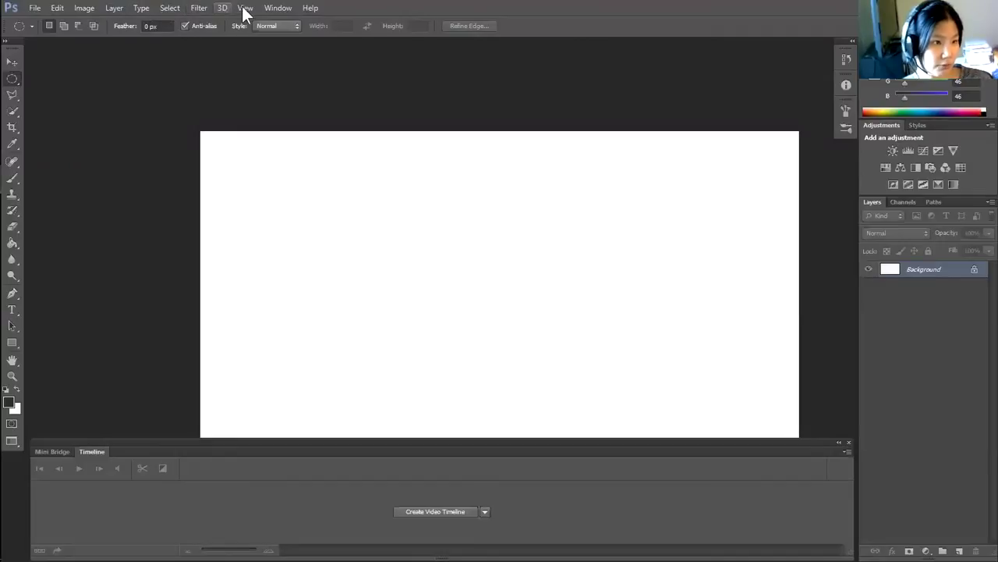
left_click(271, 9)
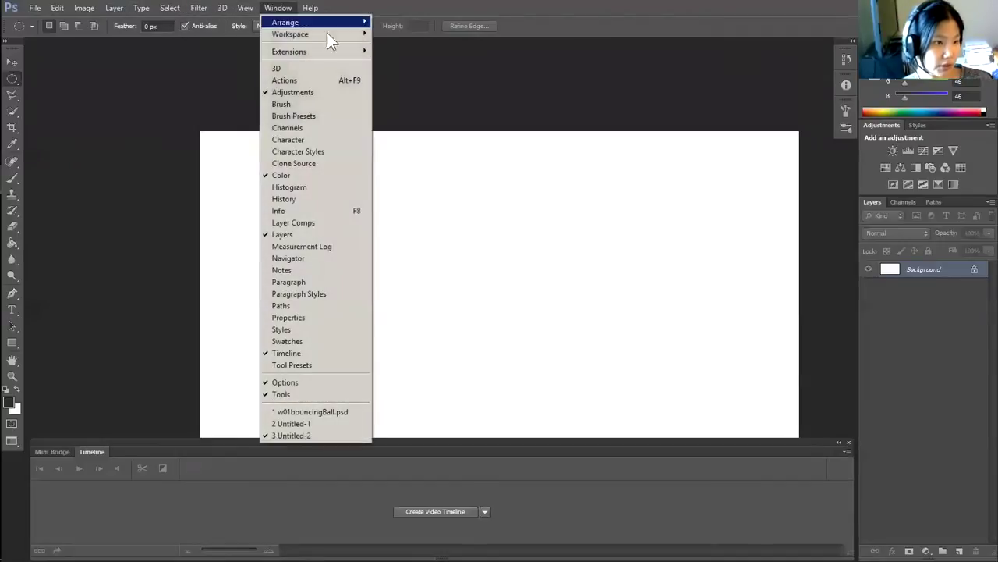
left_click(288, 353)
left_click(275, 8)
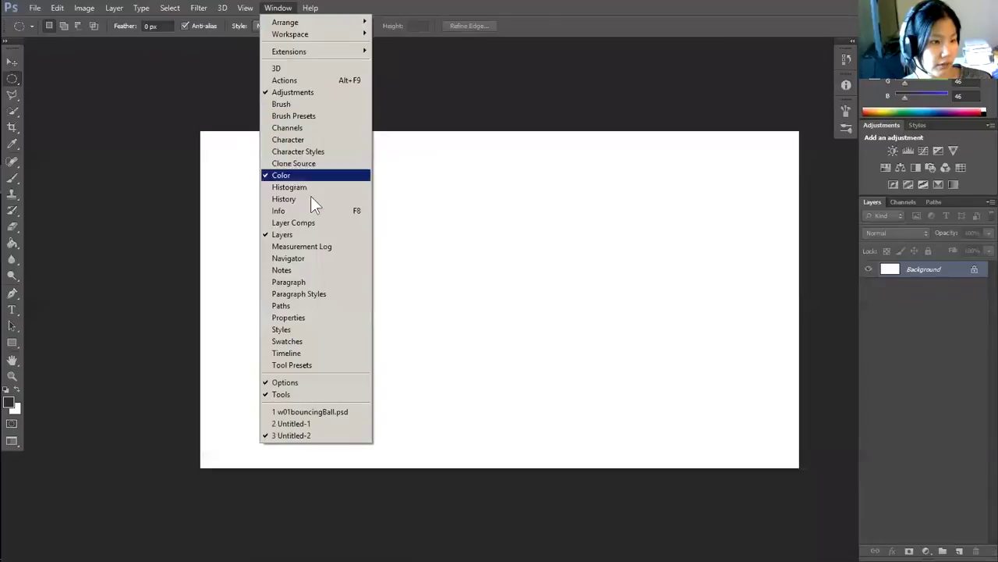
left_click(301, 353)
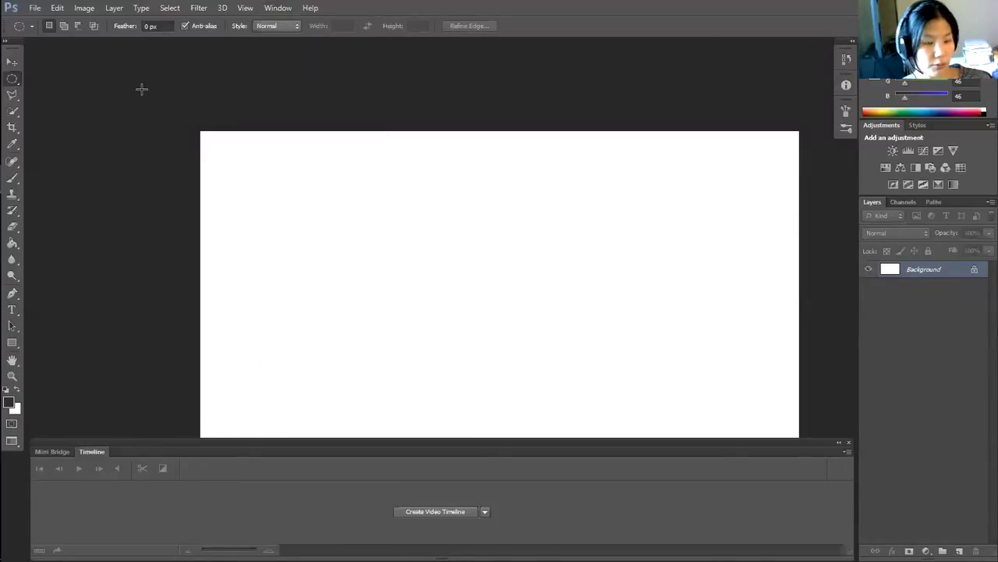
On a RoughPath layer, brush a steep falling line from the canvas's upper edge and a horizontal ground line across the full width.
left_click_drag(280, 134, 317, 381)
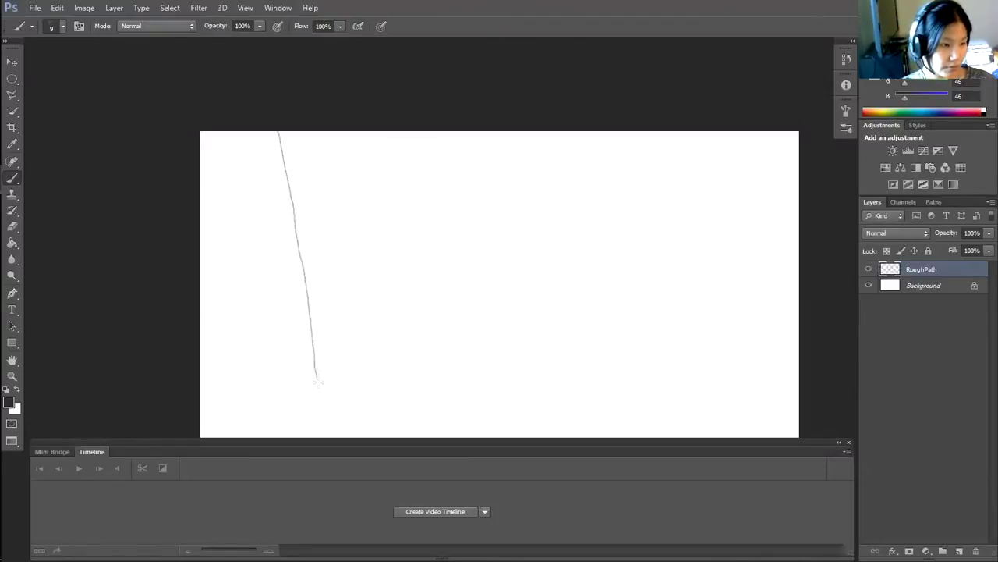
left_click_drag(198, 384, 835, 384)
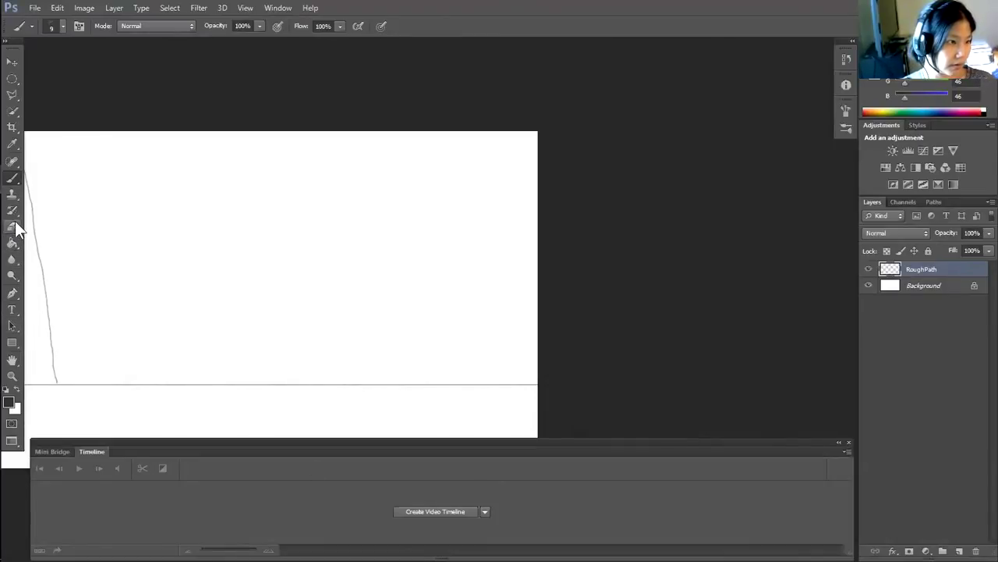
Set the brush size to 15 and draw the first large bounce arc starting where the falling line meets the ground.
left_click(11, 360)
mouse_move(219, 155)
left_mouse_down()
mouse_move(421, 125)
mouse_move(410, 109)
left_mouse_up()
key("b")
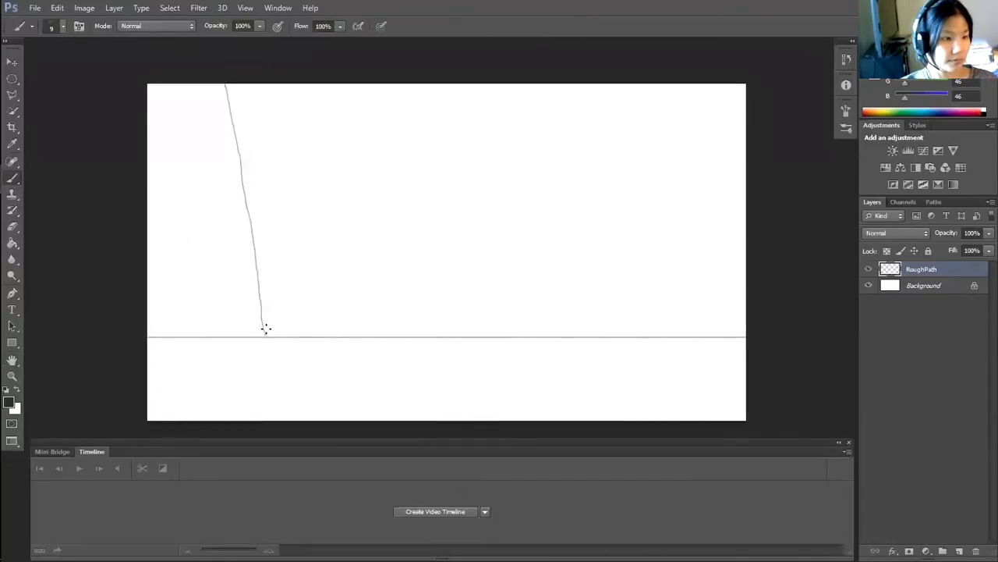
key("bracketright")
key("bracketright")
mouse_move(263, 334)
left_mouse_down()
mouse_move(275, 256)
mouse_move(295, 218)
mouse_move(334, 185)
mouse_move(355, 180)
mouse_move(379, 197)
left_mouse_up()
key("ctrl+z")
mouse_move(266, 334)
left_mouse_down()
mouse_move(280, 239)
mouse_move(338, 161)
mouse_move(389, 164)
mouse_move(456, 221)
mouse_move(394, 168)
mouse_move(415, 203)
mouse_move(434, 322)
mouse_move(451, 238)
mouse_move(469, 221)
mouse_move(567, 221)
left_mouse_up()
key("ctrl+z")
Draw progressively lower and narrower bounce arcs after the first one, ending in a flat roll along the ground line.
mouse_move(436, 328)
left_mouse_down()
mouse_move(465, 243)
mouse_move(510, 231)
mouse_move(540, 281)
mouse_move(553, 338)
left_mouse_up()
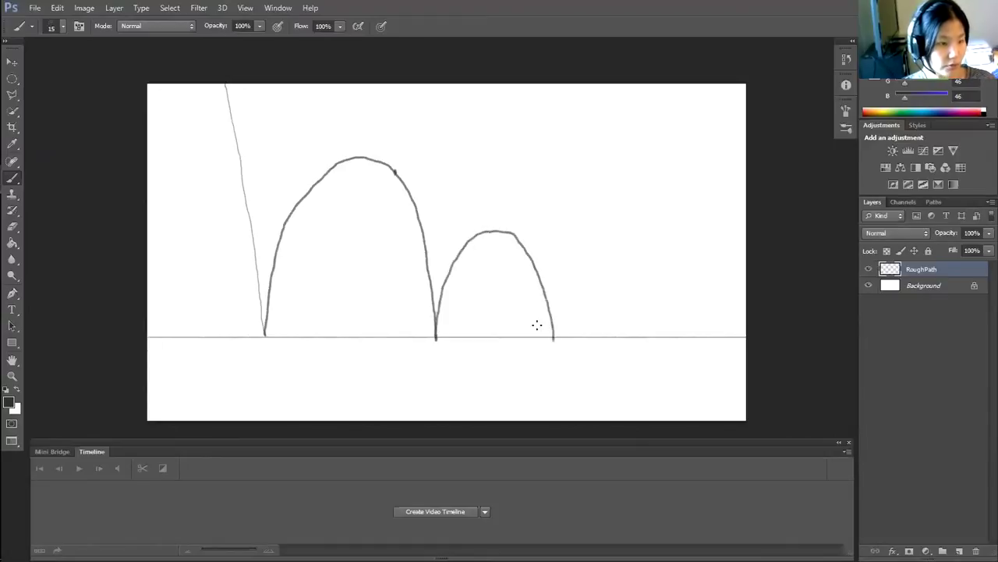
key("ctrl+z")
mouse_move(435, 336)
left_mouse_down()
mouse_move(478, 231)
mouse_move(518, 249)
mouse_move(545, 337)
mouse_move(552, 300)
mouse_move(575, 290)
mouse_move(599, 339)
mouse_move(612, 325)
mouse_move(634, 338)
mouse_move(609, 323)
mouse_move(639, 332)
mouse_move(633, 338)
mouse_move(626, 334)
mouse_move(705, 334)
left_mouse_up()
key("ctrl+z")
key("ctrl+z")
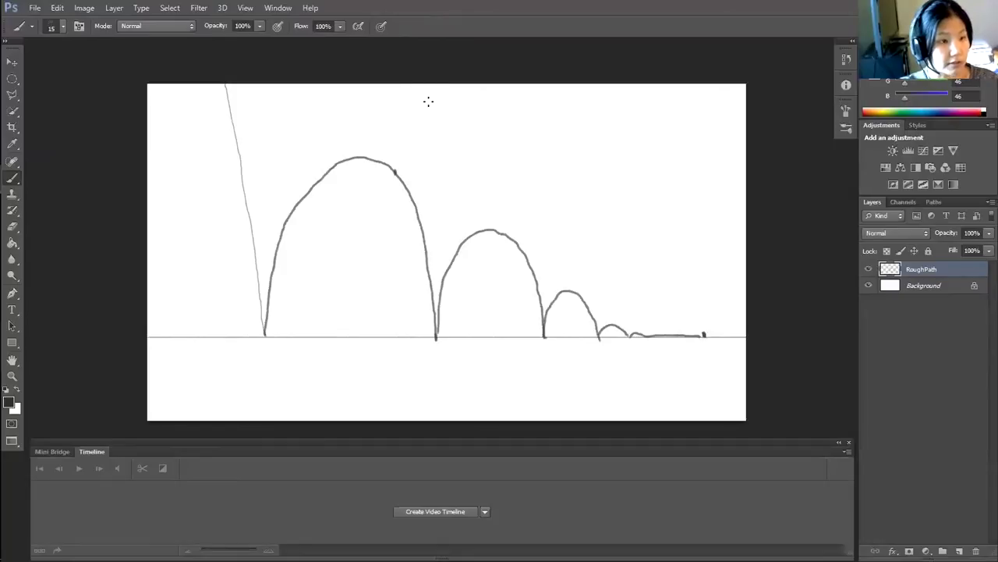
Sketch a decaying curve with shrinking height and spacing arrows and small arcs above the bounce path, and erase that sketch.
mouse_move(429, 97)
left_mouse_down()
mouse_move(465, 149)
mouse_move(511, 166)
left_mouse_up()
key("ctrl+z")
mouse_move(434, 98)
left_mouse_down()
mouse_move(488, 162)
mouse_move(528, 182)
mouse_move(644, 195)
left_mouse_up()
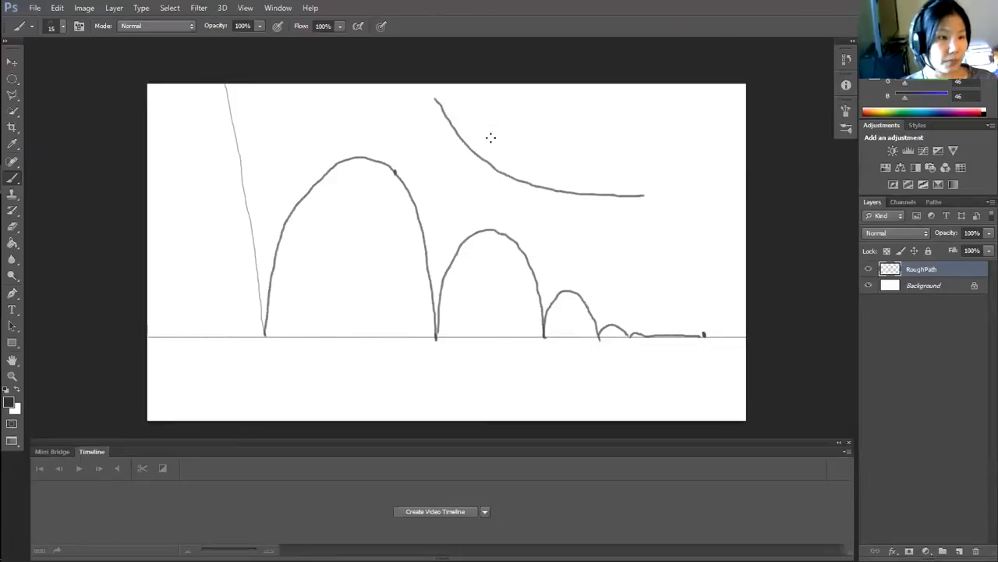
mouse_move(474, 103)
left_mouse_down()
mouse_move(479, 90)
mouse_move(492, 102)
mouse_move(486, 180)
left_mouse_up()
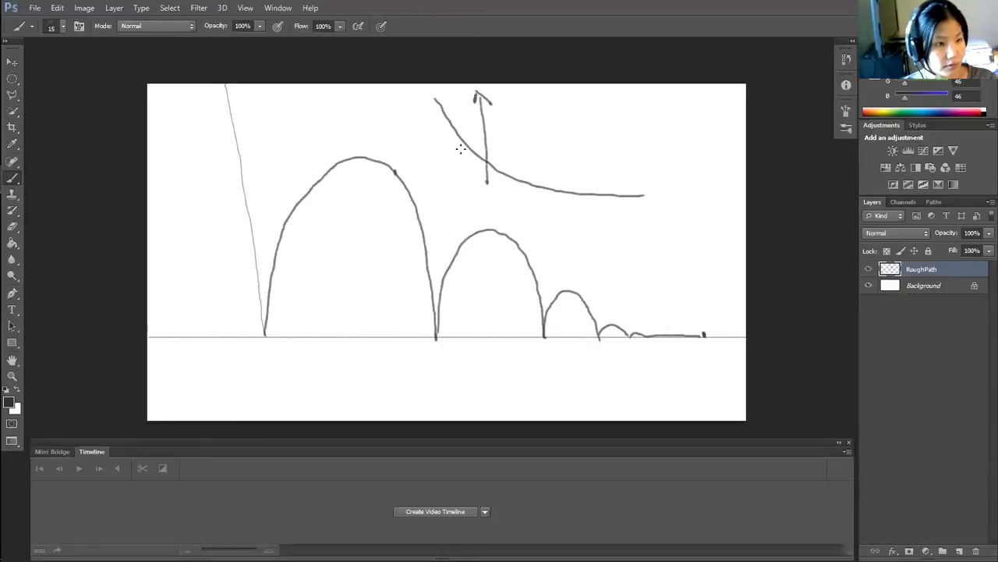
key("ctrl+z")
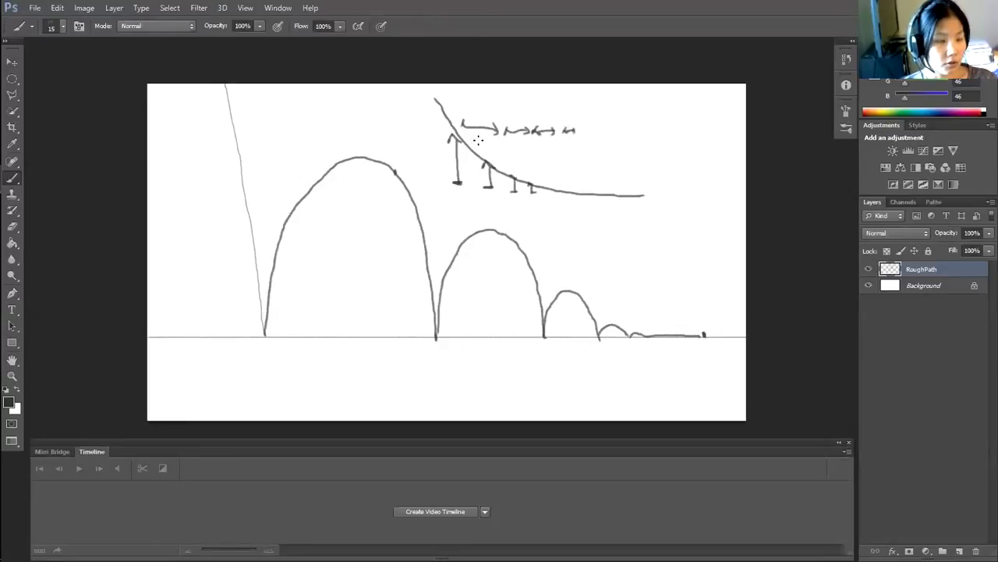
key("ctrl+z")
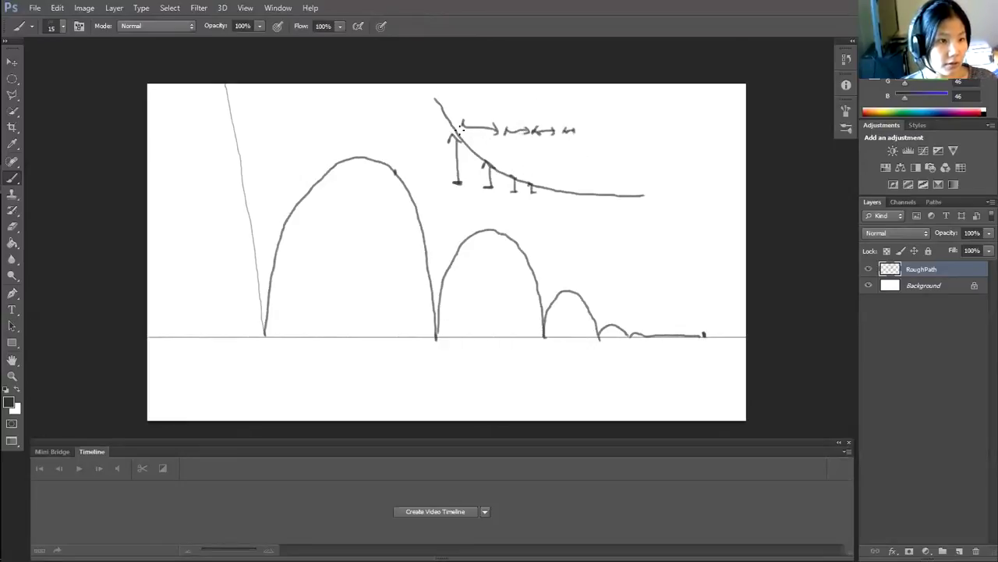
left_click_drag(457, 173, 488, 164)
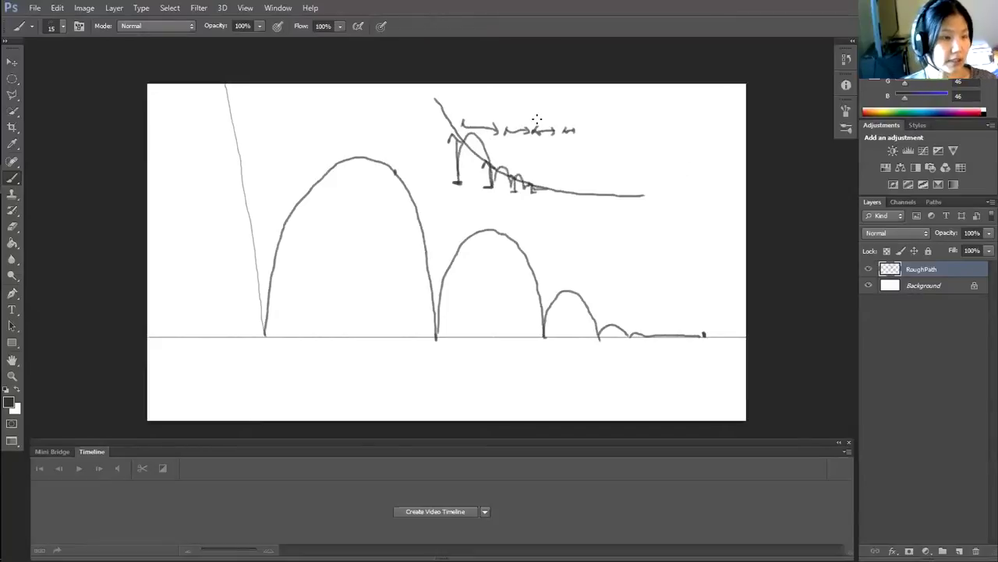
key("e")
mouse_move(455, 111)
left_mouse_down()
mouse_move(474, 201)
mouse_move(482, 165)
mouse_move(531, 139)
mouse_move(479, 130)
mouse_move(496, 143)
mouse_move(495, 178)
mouse_move(530, 185)
left_mouse_up()
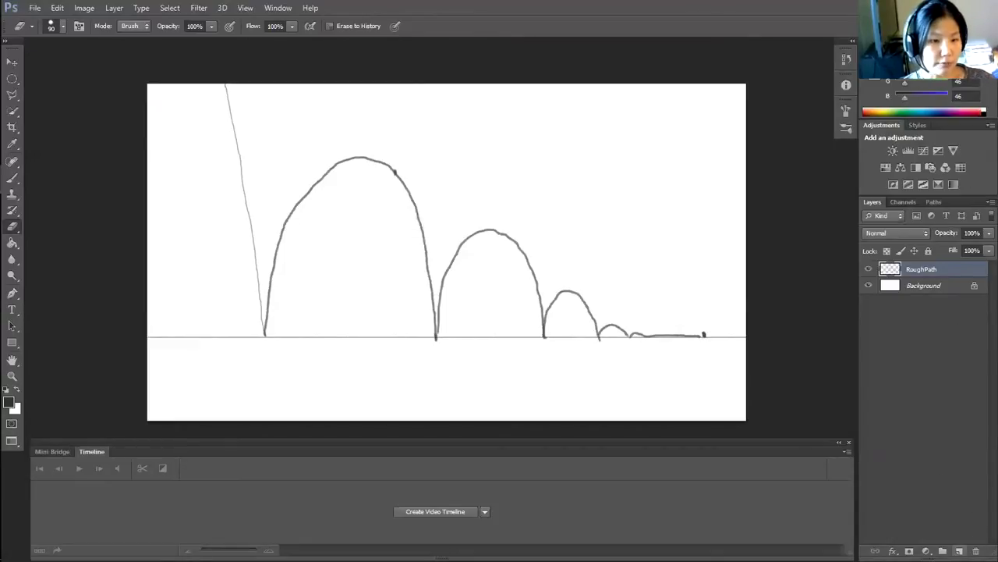
On a new layer, make an elliptical selection matching the first bounce arc and fill it with the dark foreground colour.
left_click(960, 550)
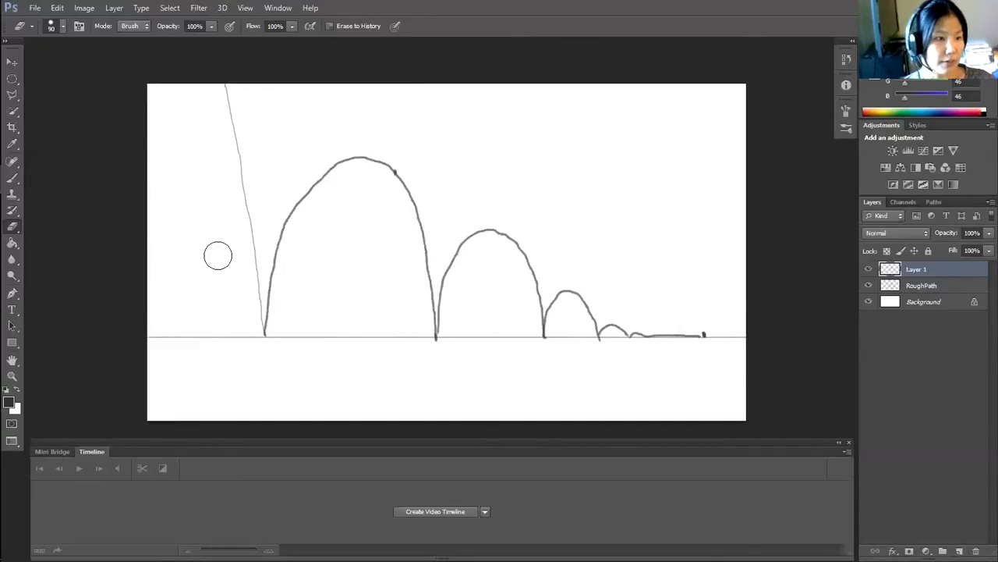
left_click(11, 80)
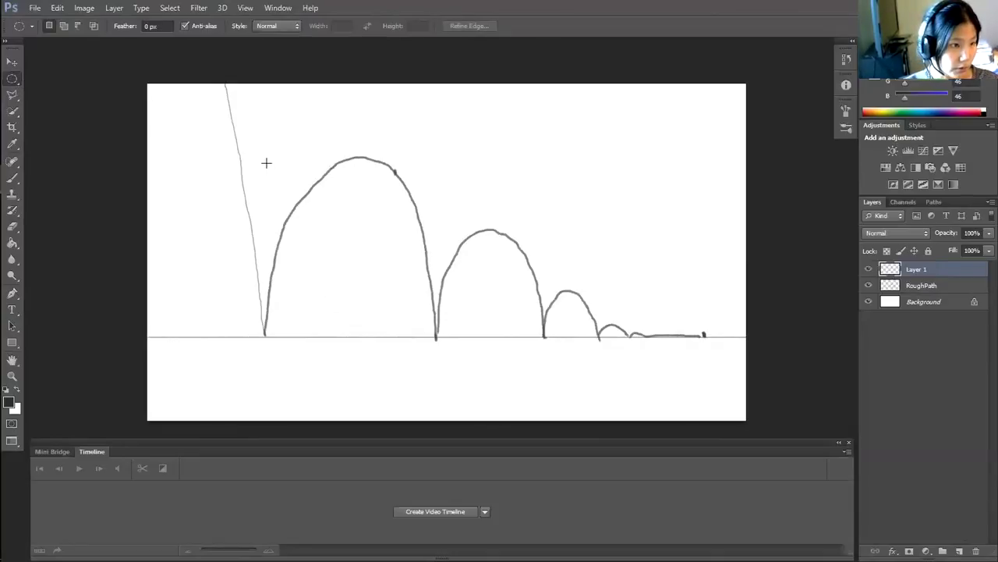
left_click_drag(268, 150, 438, 541)
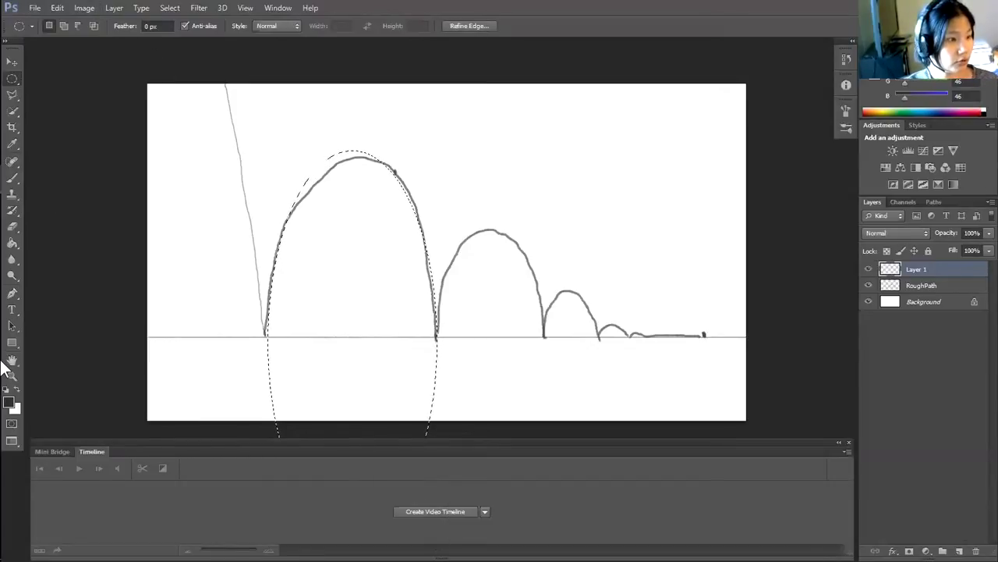
left_click(13, 243)
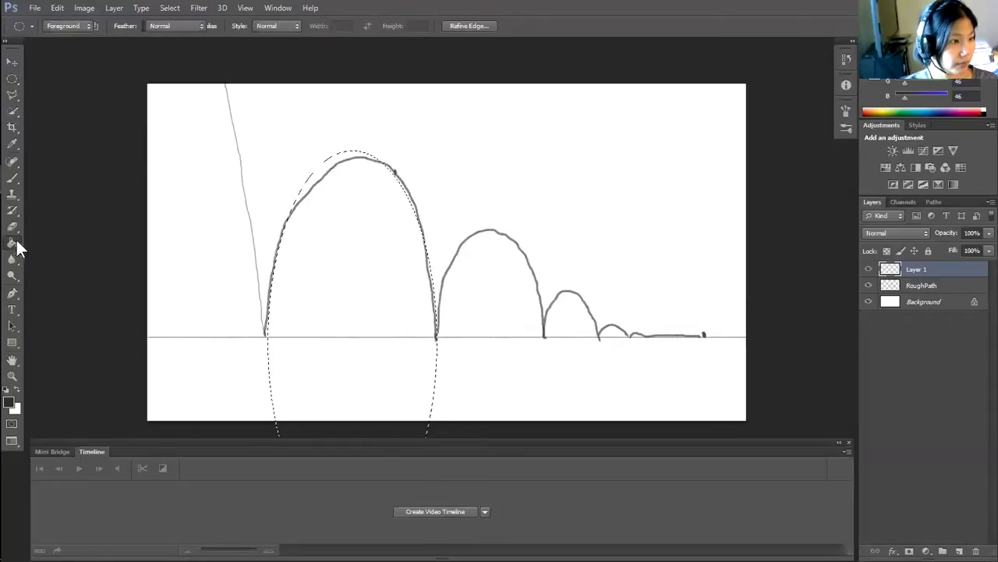
left_click(357, 259)
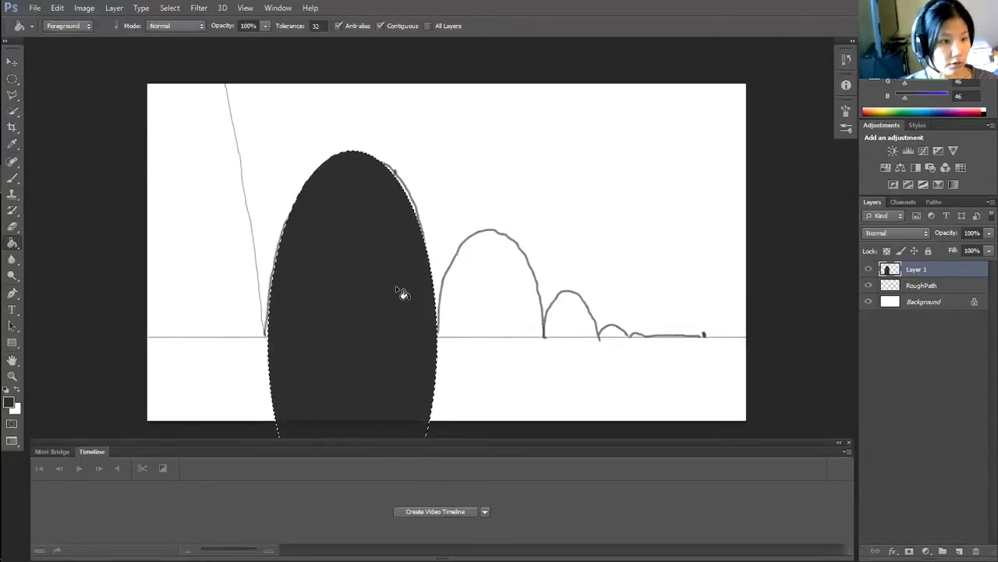
Contract the elliptical selection by 3 pixels, delete the fill inside it to leave a thin outline, and deselect.
left_click(86, 9)
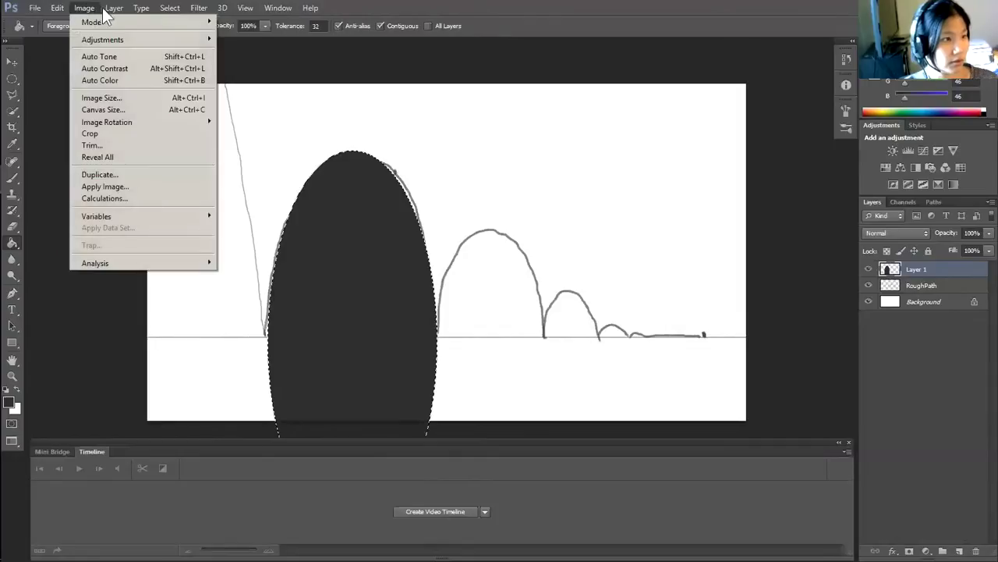
mouse_move(169, 8)
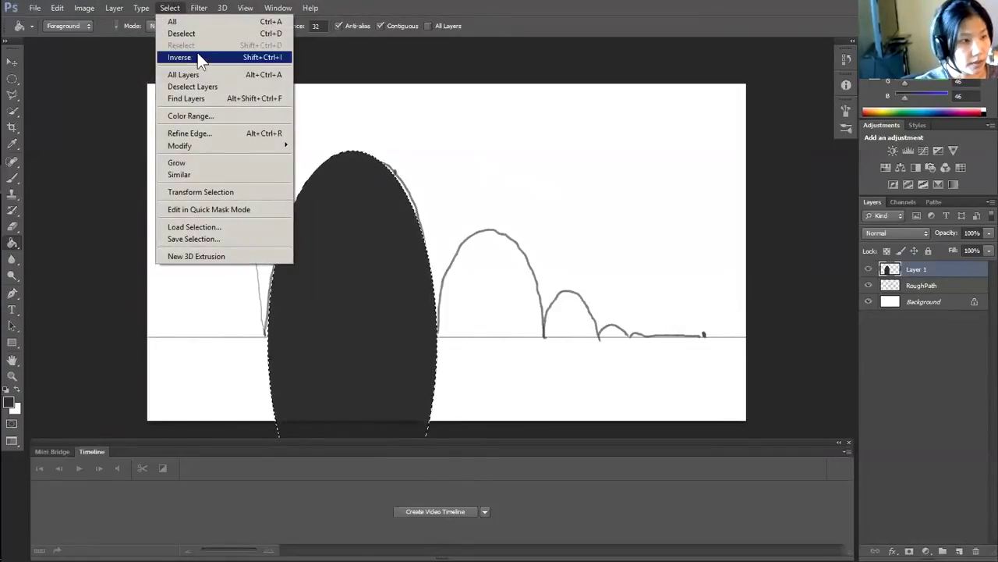
mouse_move(243, 145)
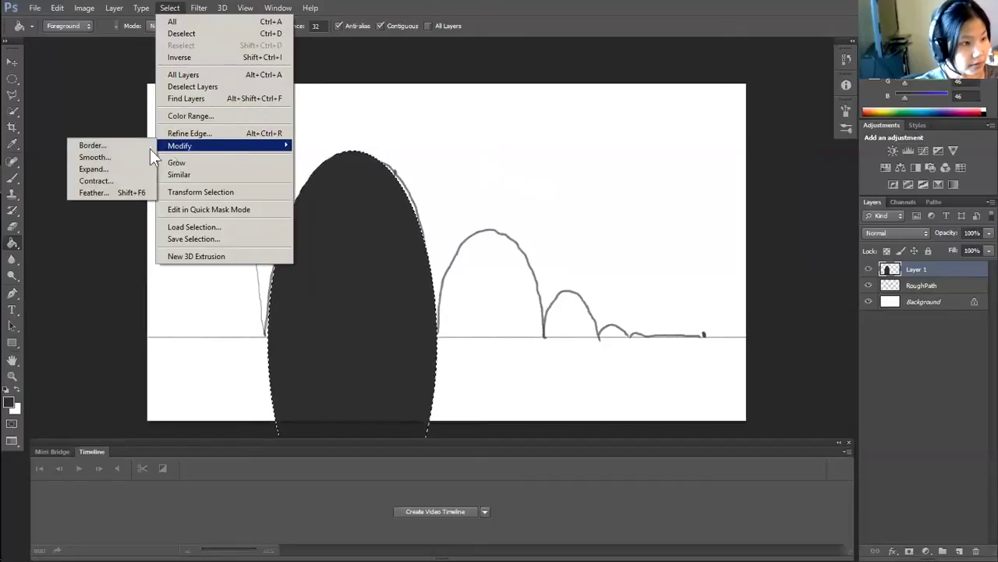
left_click(96, 181)
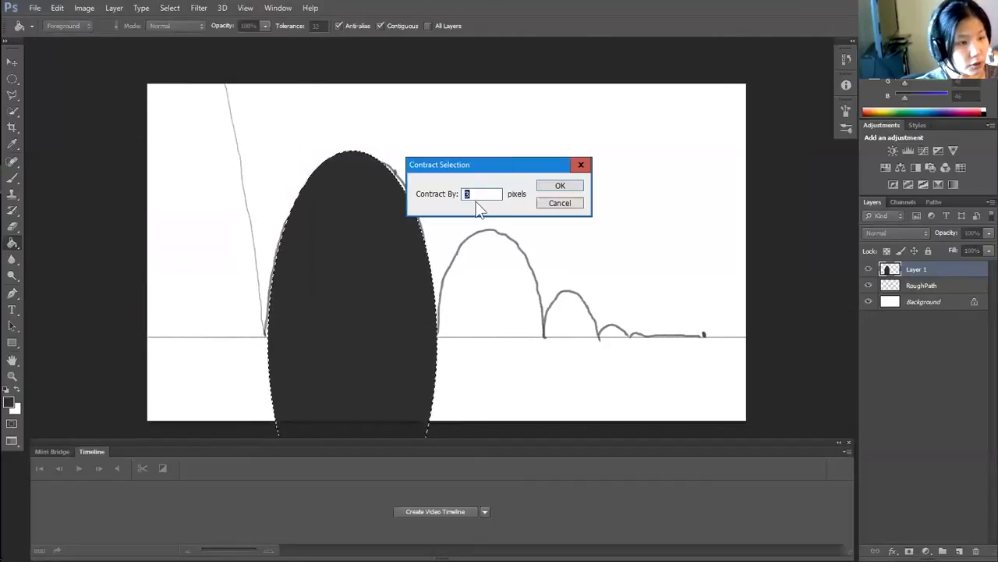
type("1")
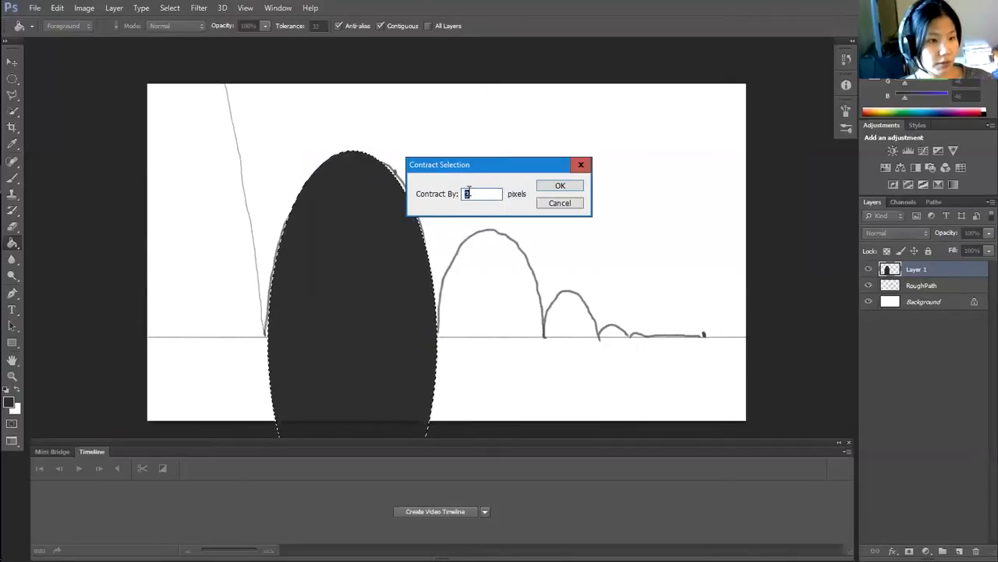
left_click(560, 186)
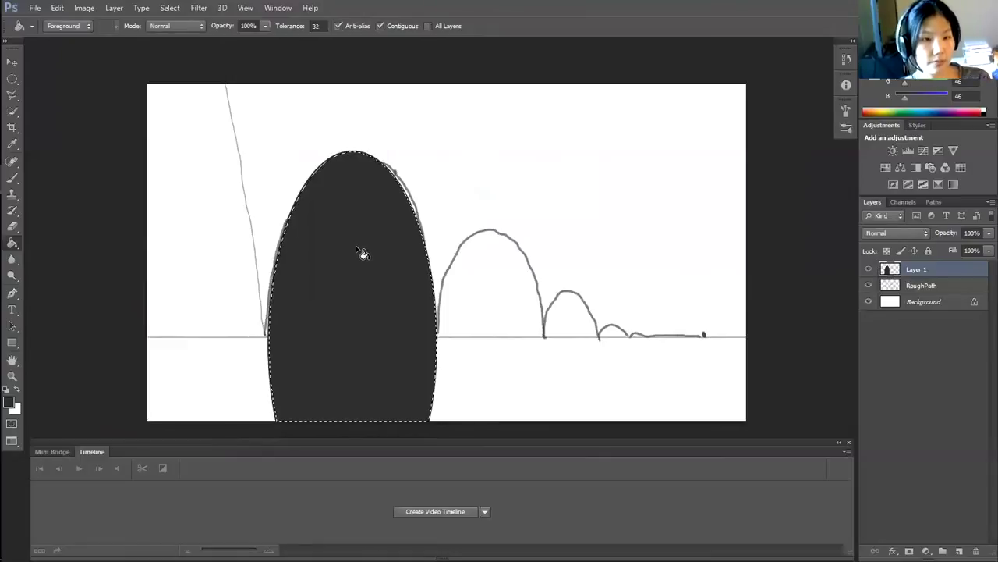
key("Delete")
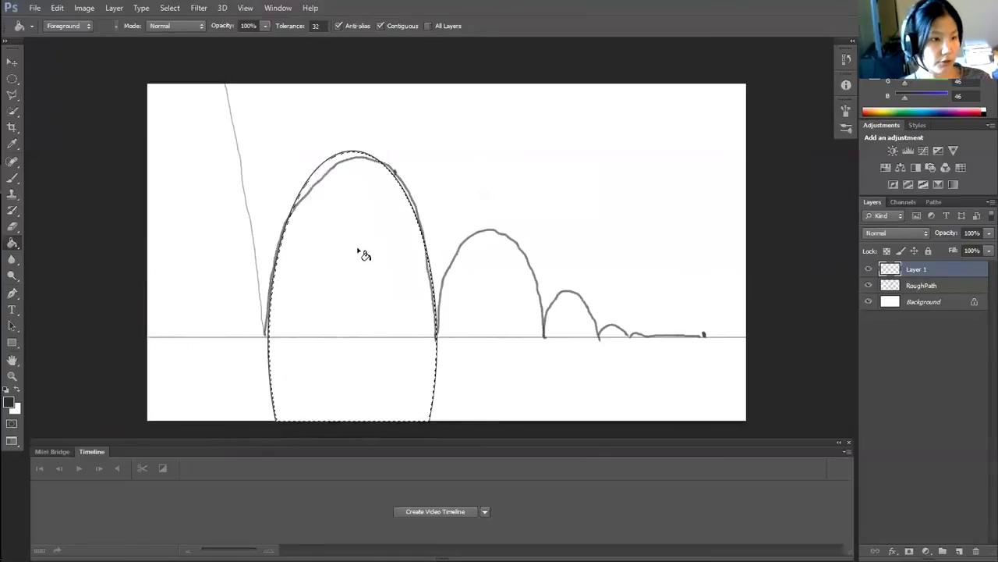
key("ctrl+d")
Select the part of the ellipse outline below the ground line with a rectangular marquee, delete it and deselect.
left_click(13, 62)
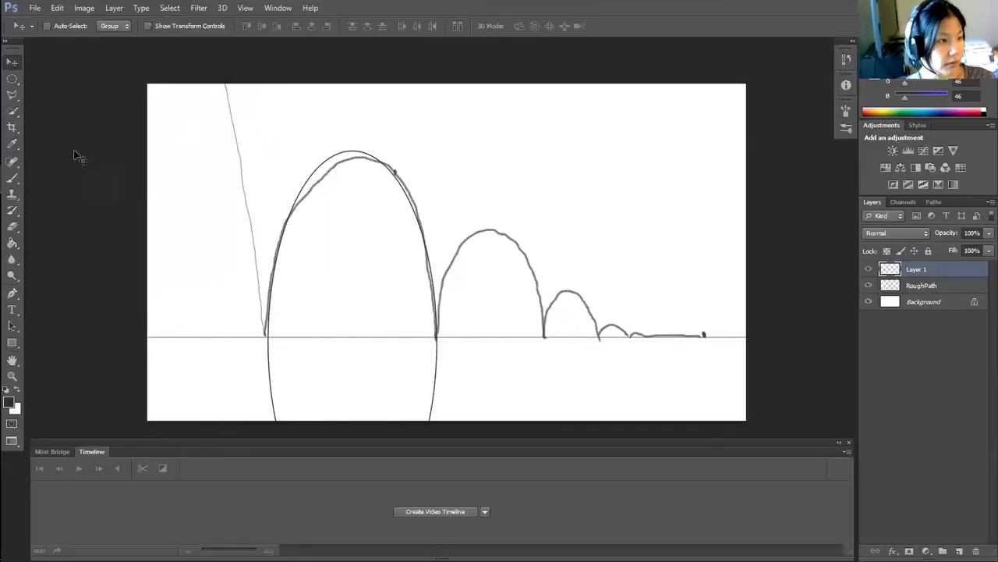
left_click(11, 81)
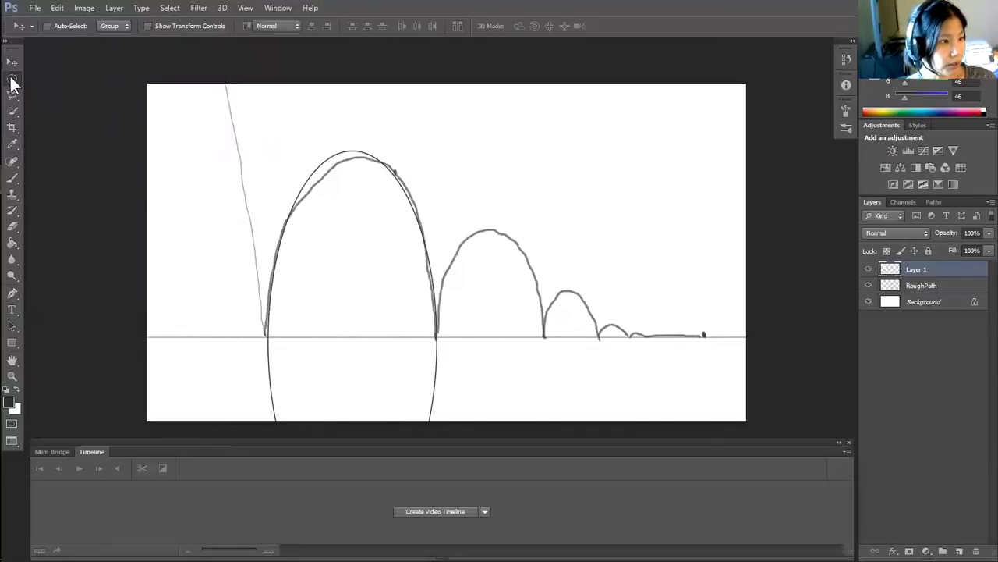
left_click(46, 77)
left_click_drag(234, 337, 545, 449)
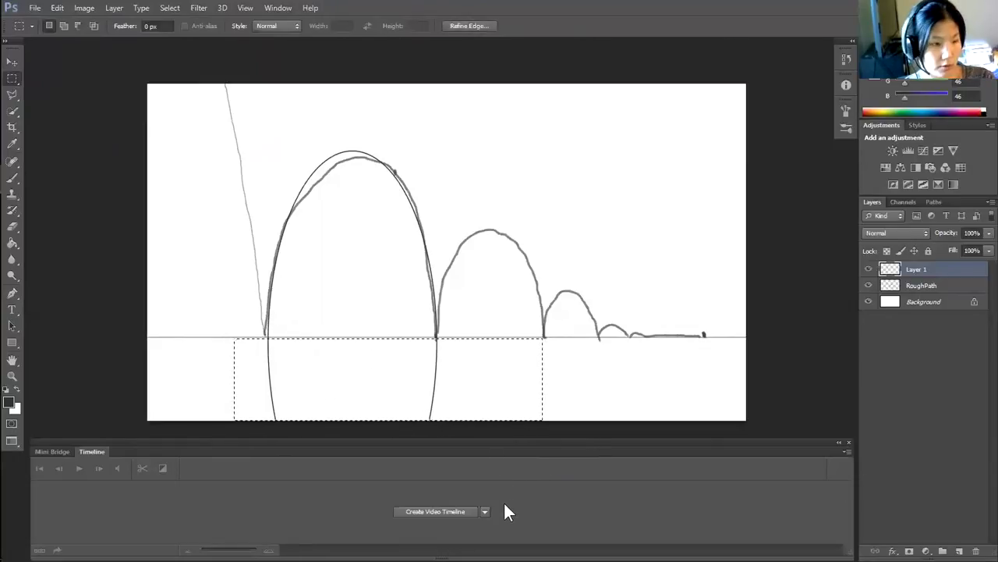
left_click(11, 62)
key("ctrl+d")
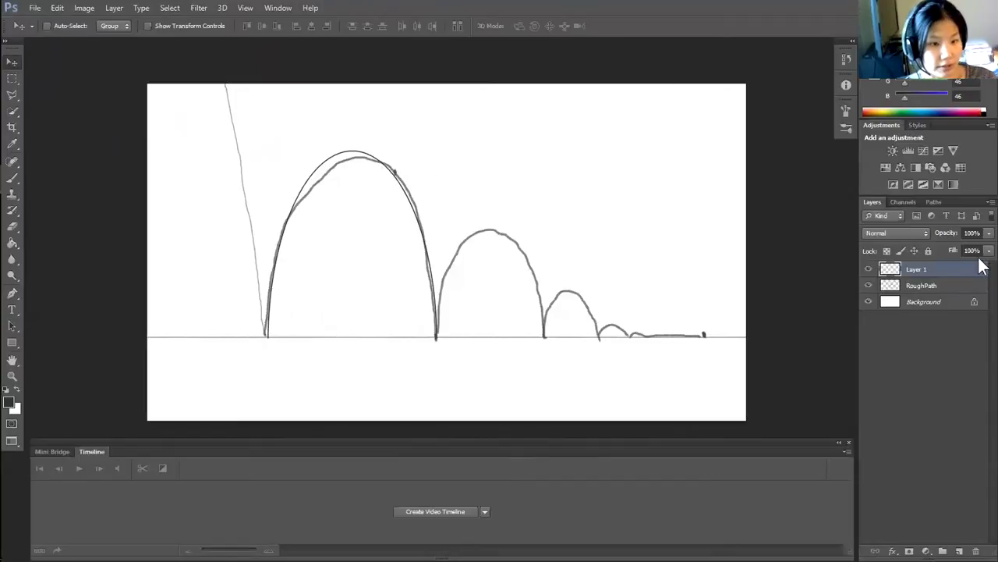
Duplicate the first arc's layer and move and scale the copy to about 65% width and 59% height to fit the second bounce.
left_click_drag(968, 269, 960, 551)
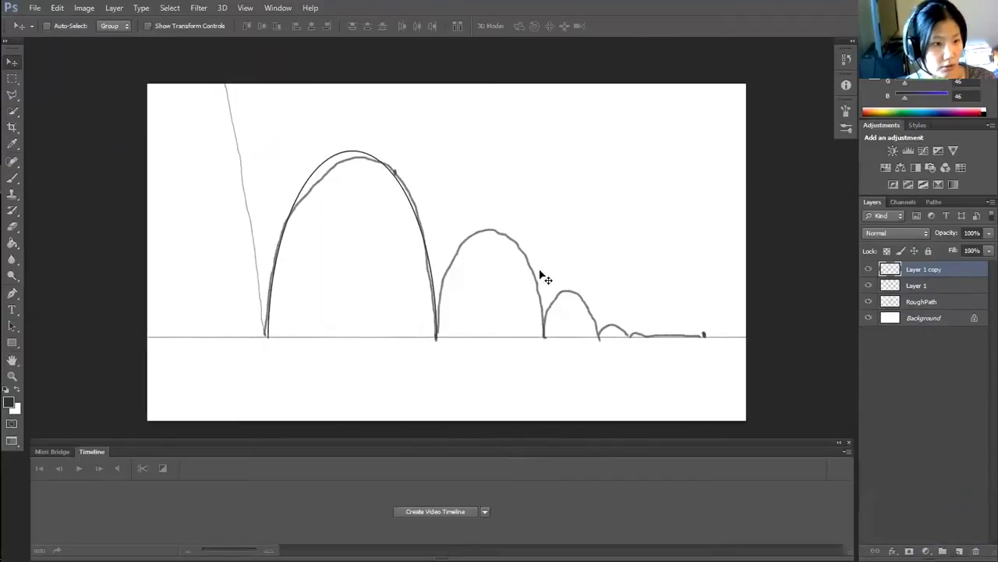
left_click_drag(397, 172, 501, 196)
key("ctrl+t")
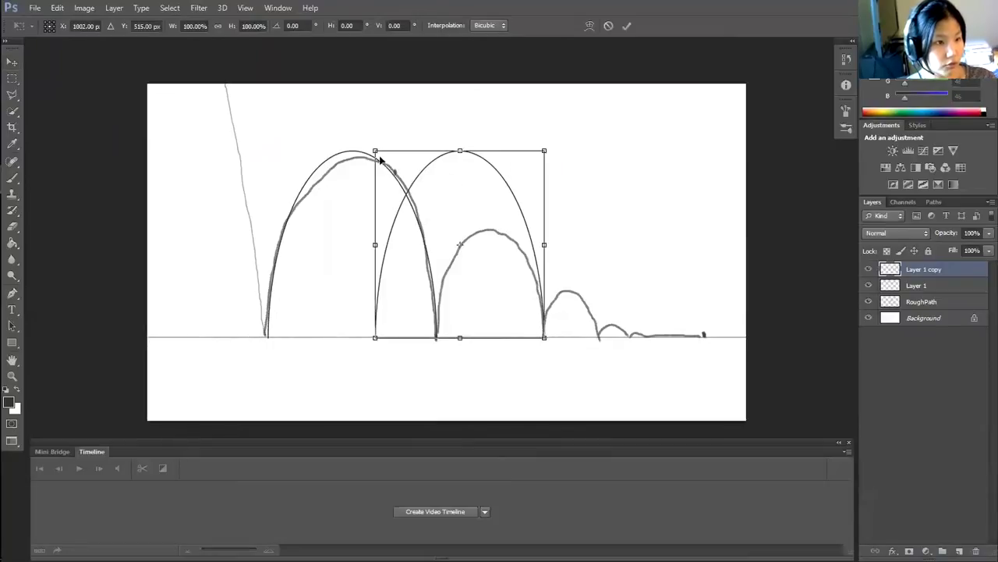
left_click_drag(376, 152, 490, 228)
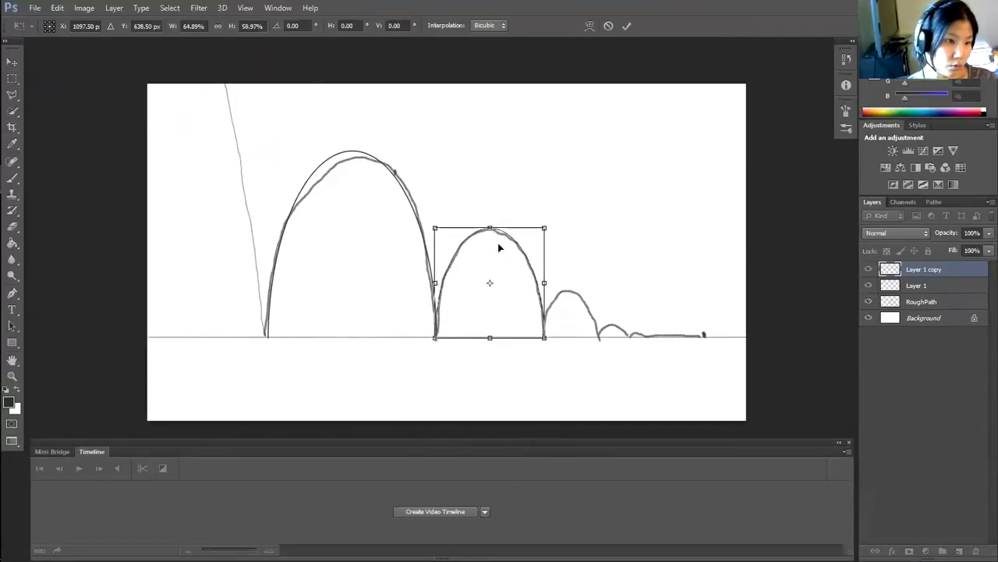
key("Return")
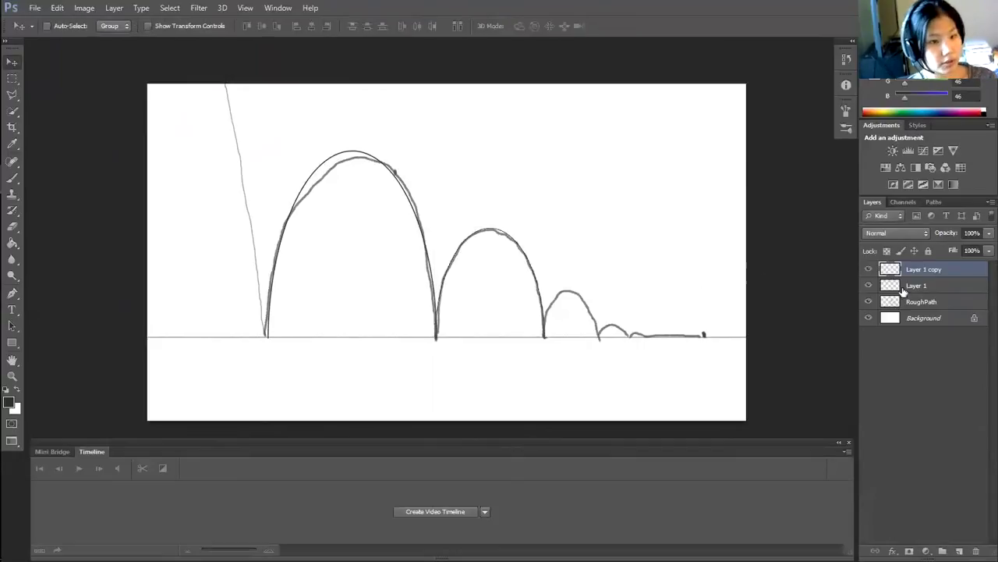
Duplicate the second arc's layer, then move and scale the copy to fit the third bounce.
left_click_drag(945, 275, 959, 551)
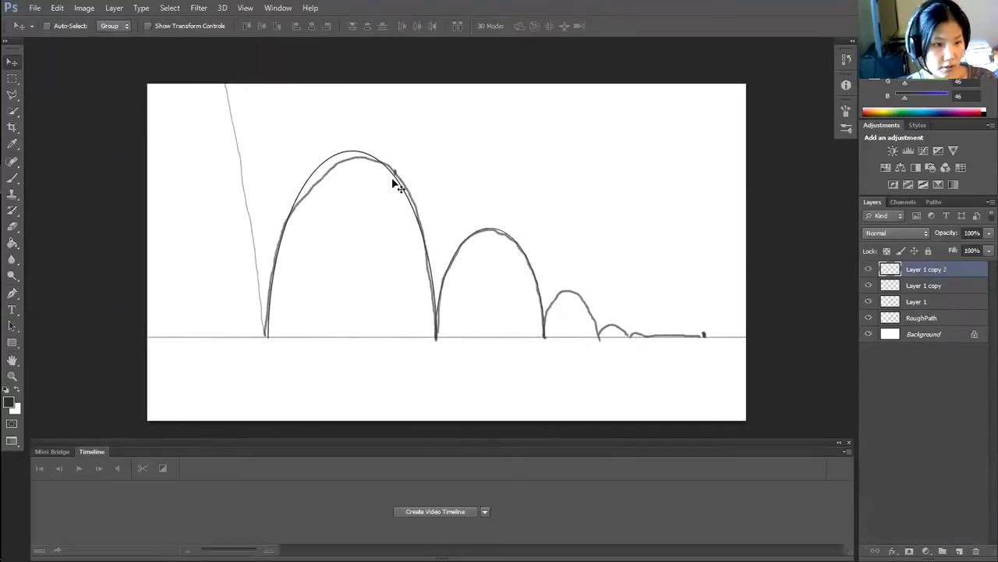
left_click_drag(465, 257, 573, 290)
key("ctrl+t")
key("Return")
Duplicate the third arc's layer, then move and scale the copy to fit the small fourth bounce.
left_click_drag(955, 272, 959, 551)
key("ctrl+t")
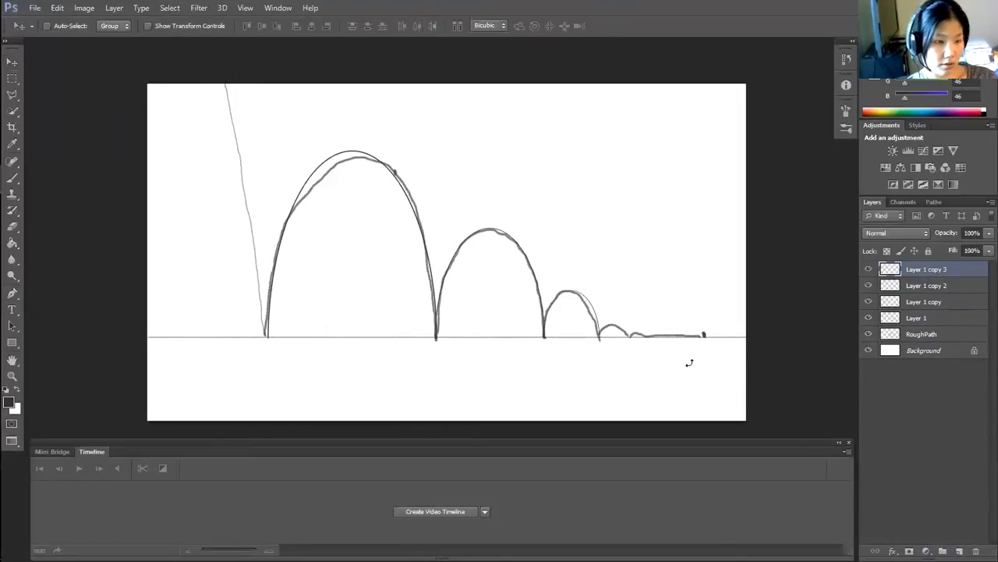
left_click_drag(586, 321, 615, 323)
key("Return")
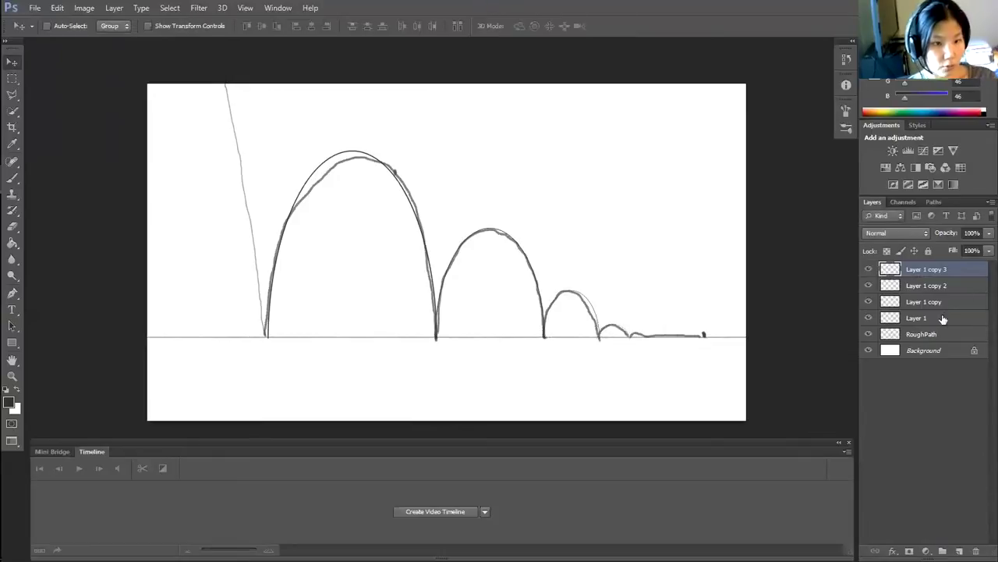
Duplicate the fourth arc's layer and fit the copy to the tiny last bounce, scaled to about 56% width and 57% height.
left_click_drag(965, 273, 960, 551)
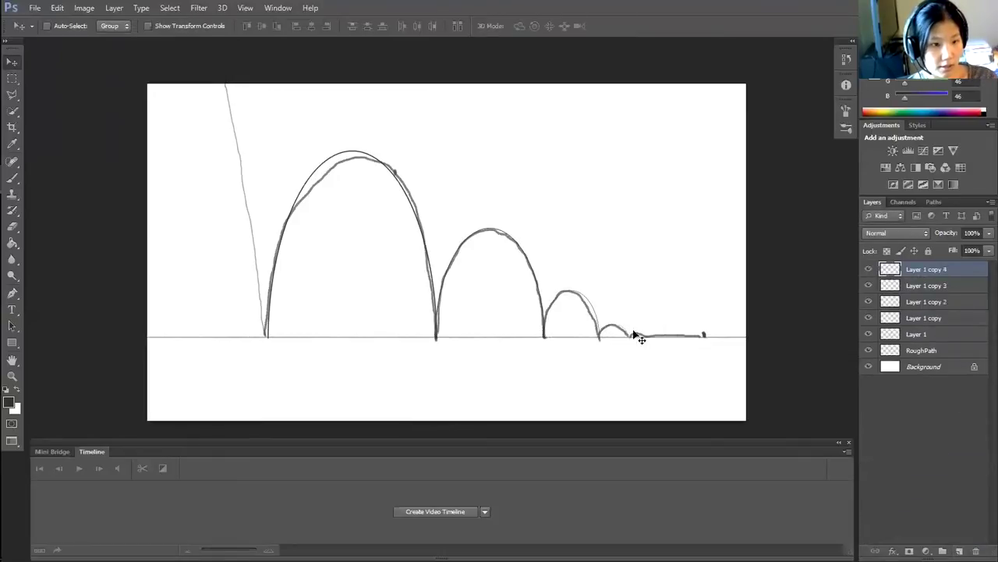
mouse_move(613, 329)
left_mouse_down()
mouse_move(632, 334)
mouse_move(625, 328)
left_mouse_up()
key("ctrl+t")
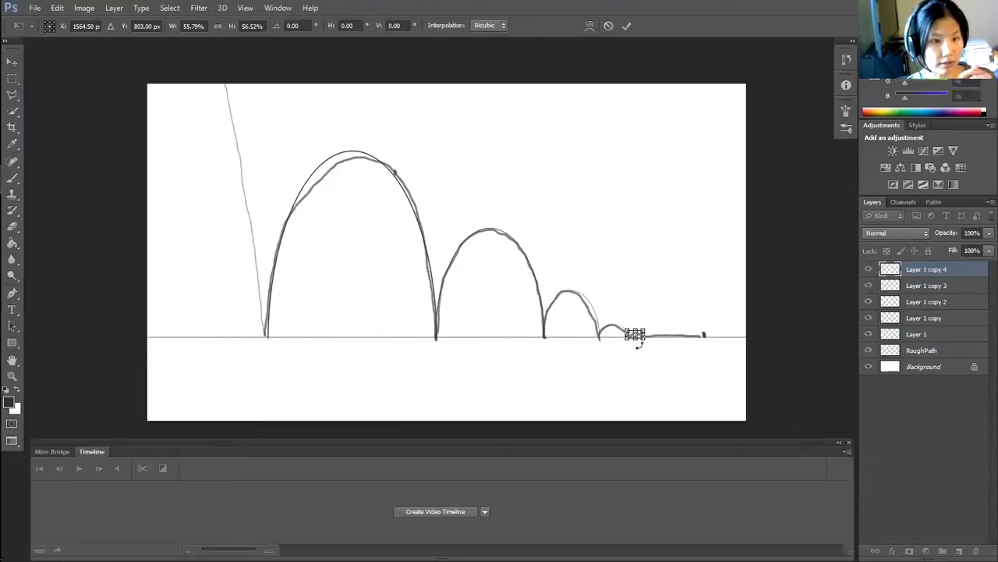
key("Return")
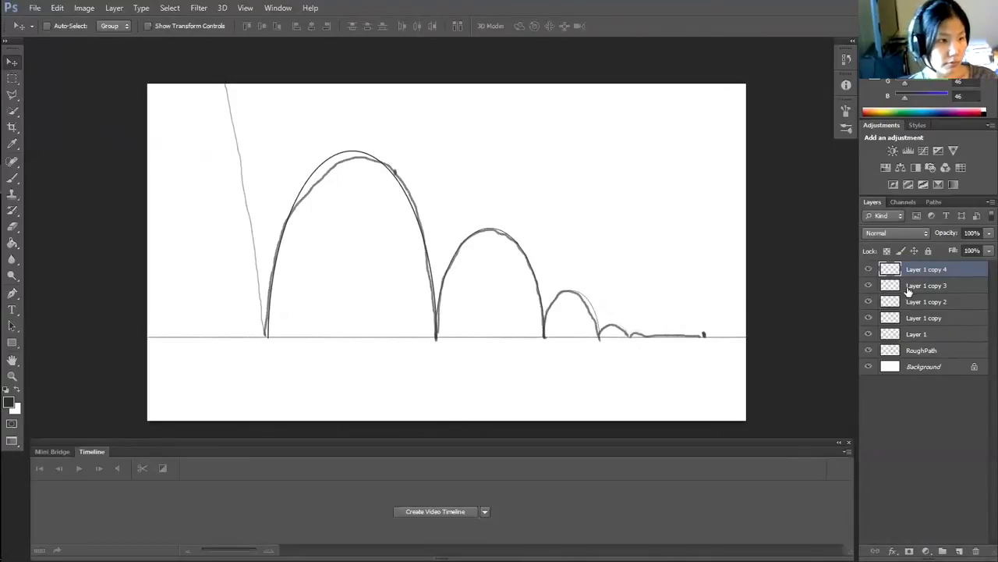
Trace the ball's initial falling line with the Brush from the canvas's upper edge down to the first contact point.
key("b")
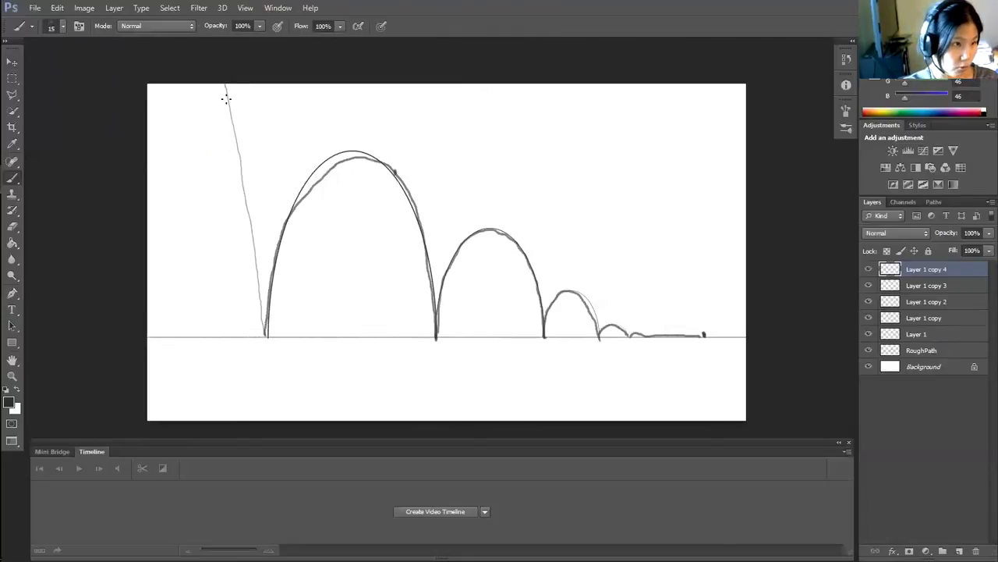
left_click_drag(225, 85, 249, 220)
left_click_drag(260, 280, 265, 333)
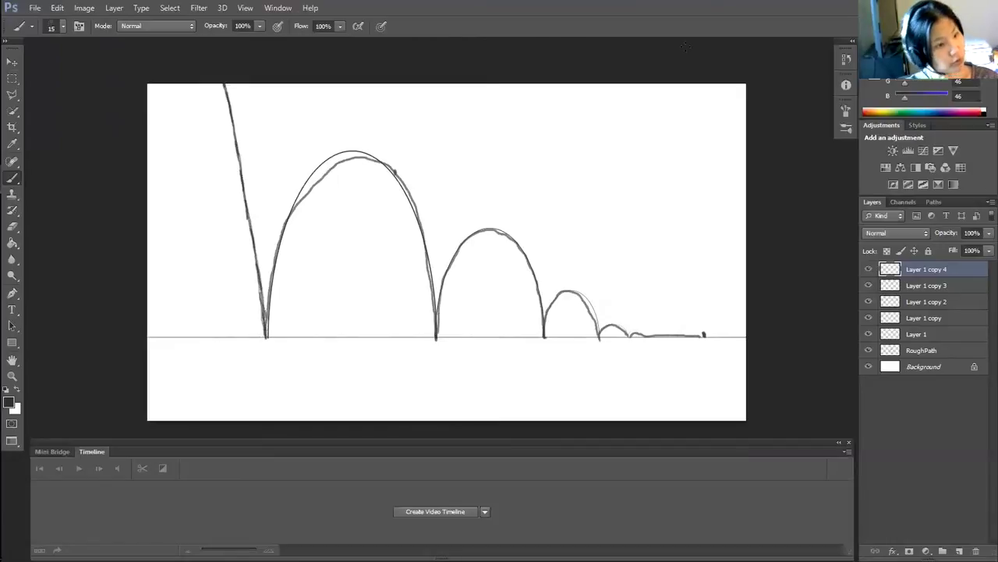
Merge Layer 1 and its four copies into a single layer.
left_click(955, 325, "shift")
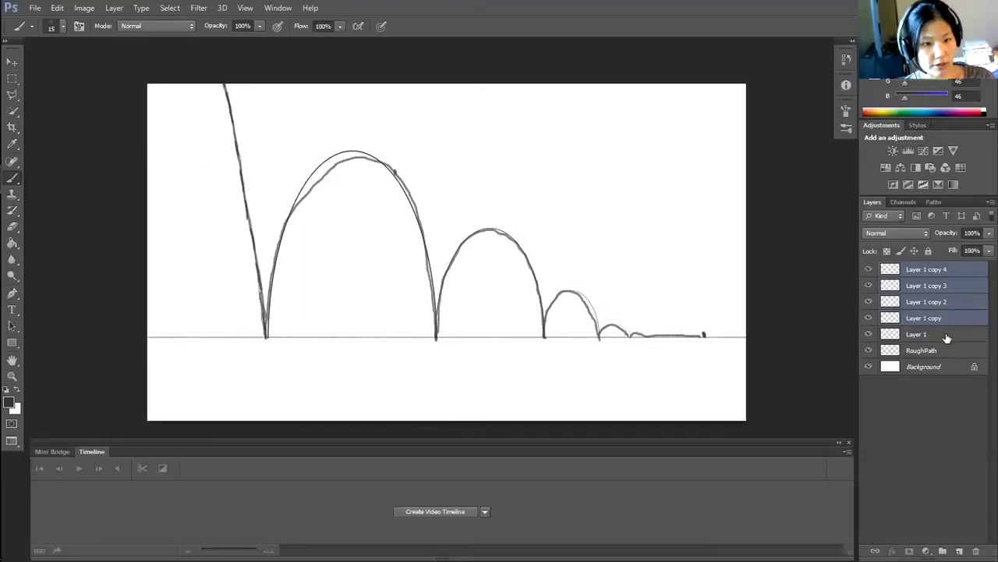
left_click(951, 334, "shift")
key("ctrl+w")
left_click(593, 211)
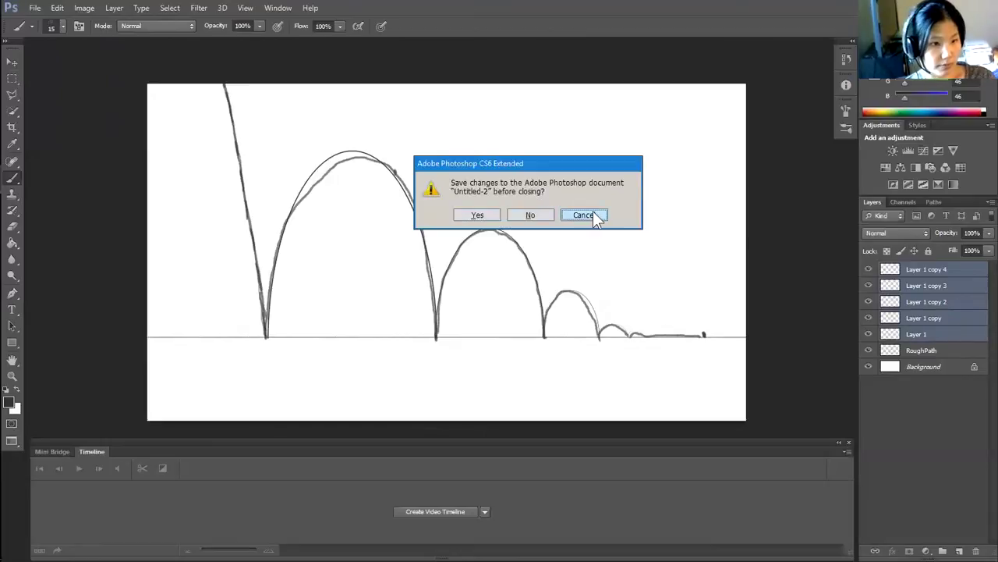
key("ctrl+e")
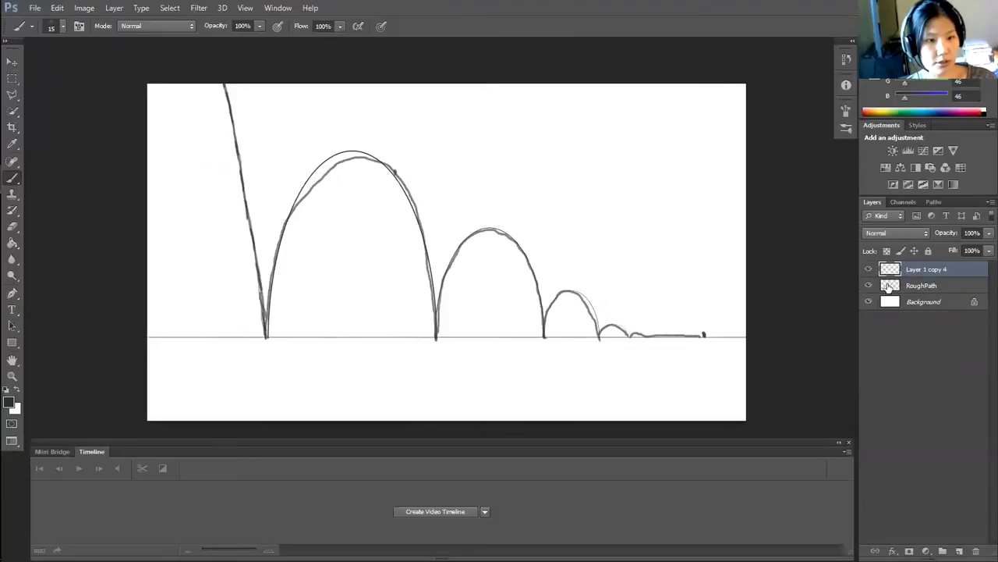
Delete the RoughPath layer and rename the merged arc layer to Path.
left_click(927, 290)
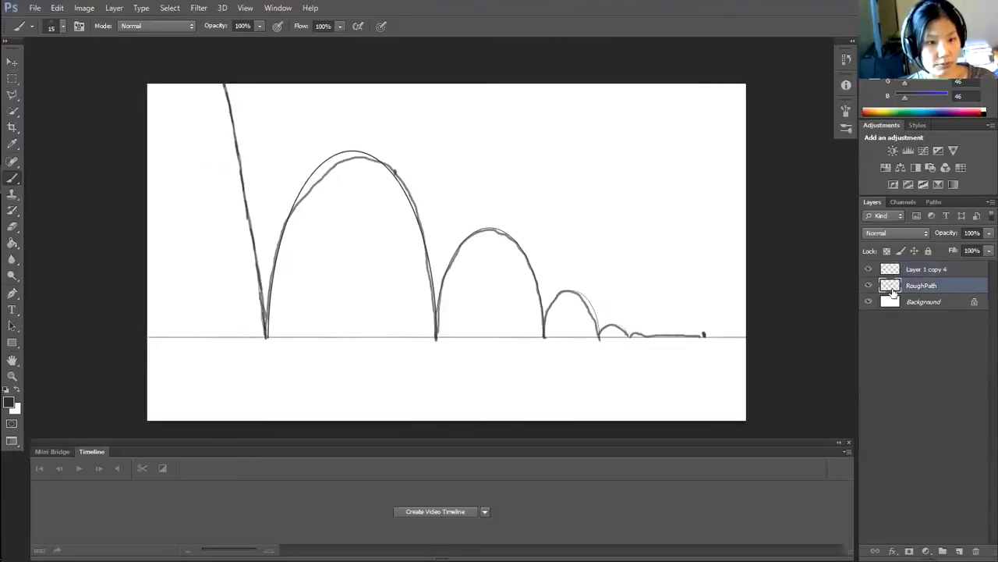
key("Delete")
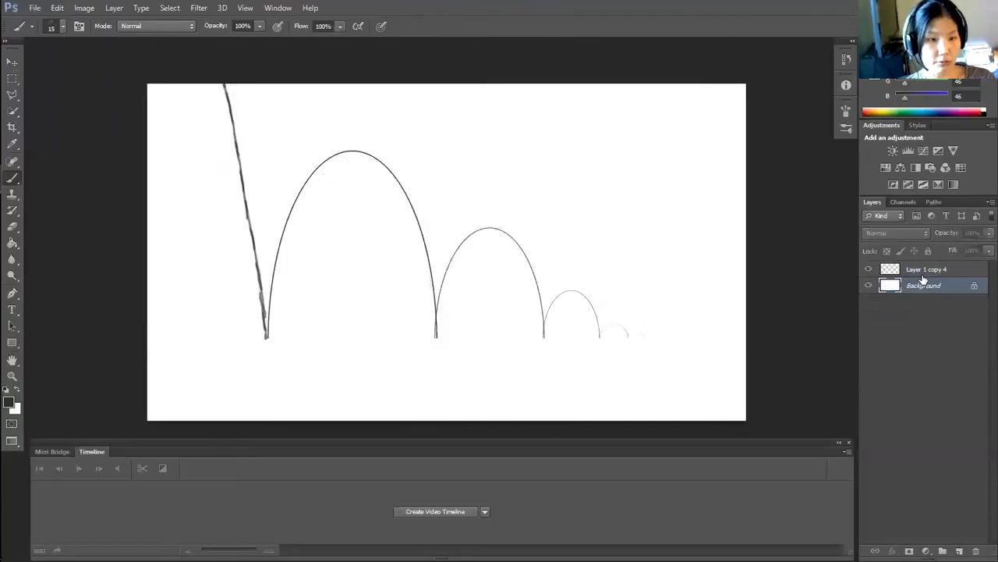
left_click(930, 270)
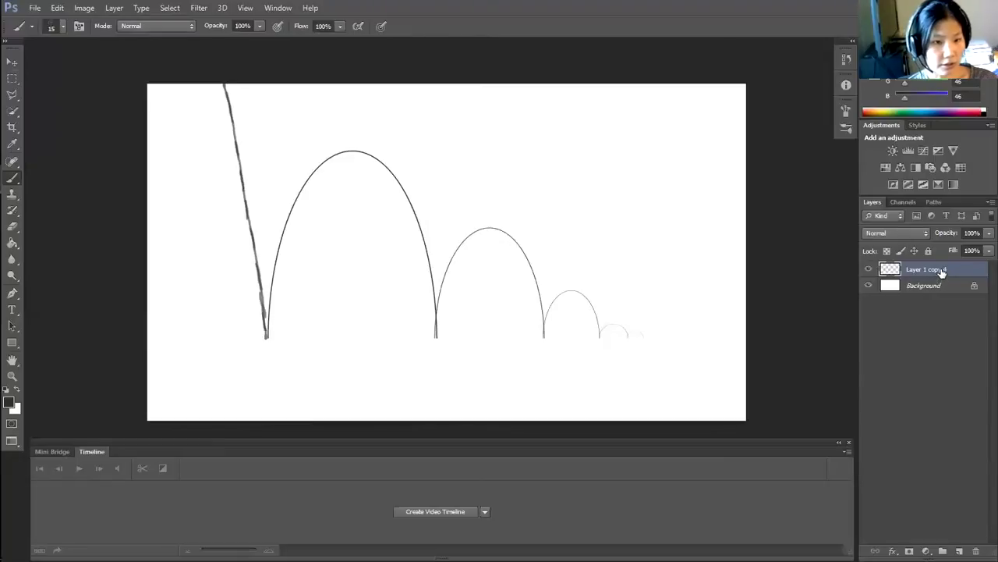
double_click(941, 270)
type("Path")
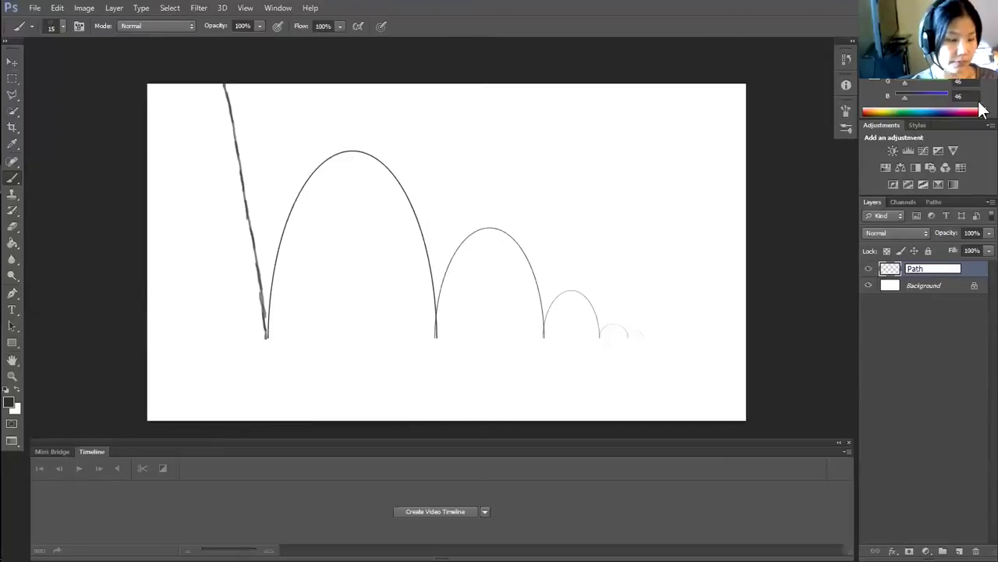
key("Return")
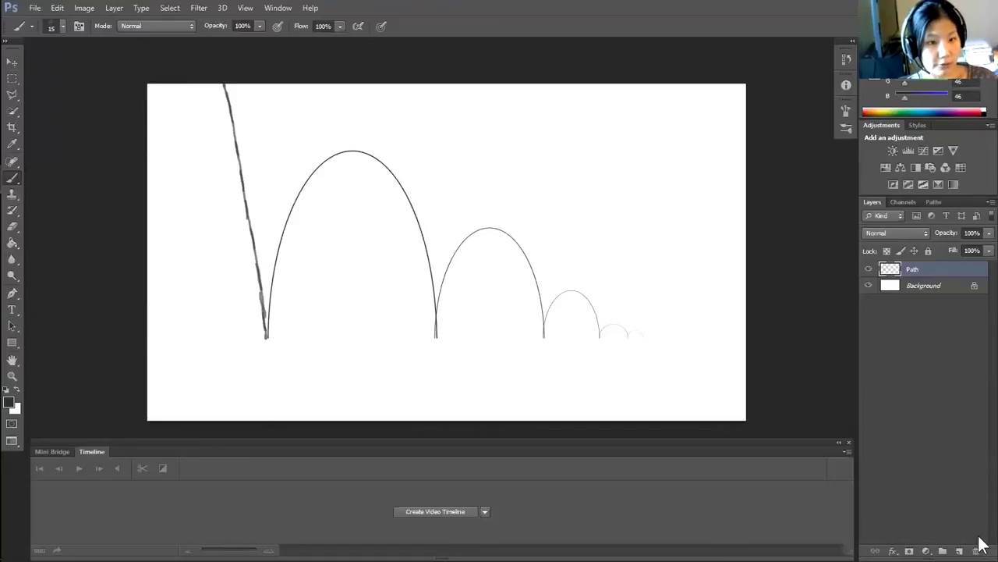
Add a new layer above Path and name it Plan.
left_click(960, 551)
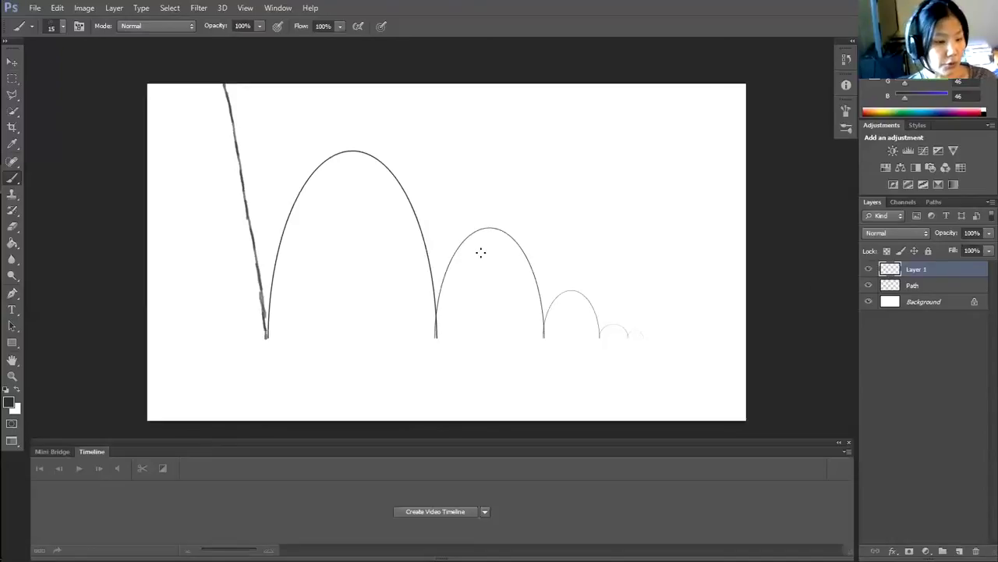
double_click(918, 269)
type("Pa")
type("lan")
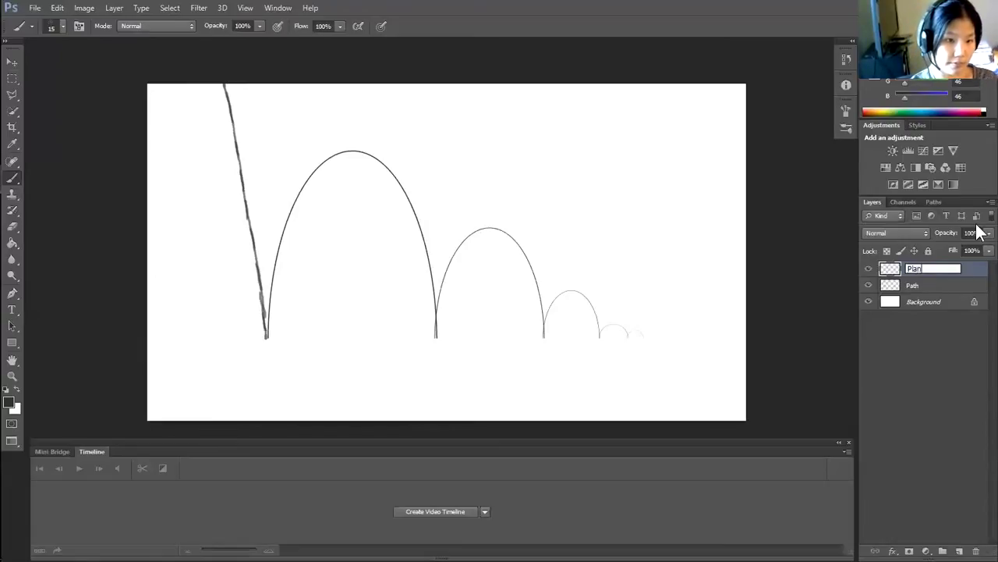
key("Return")
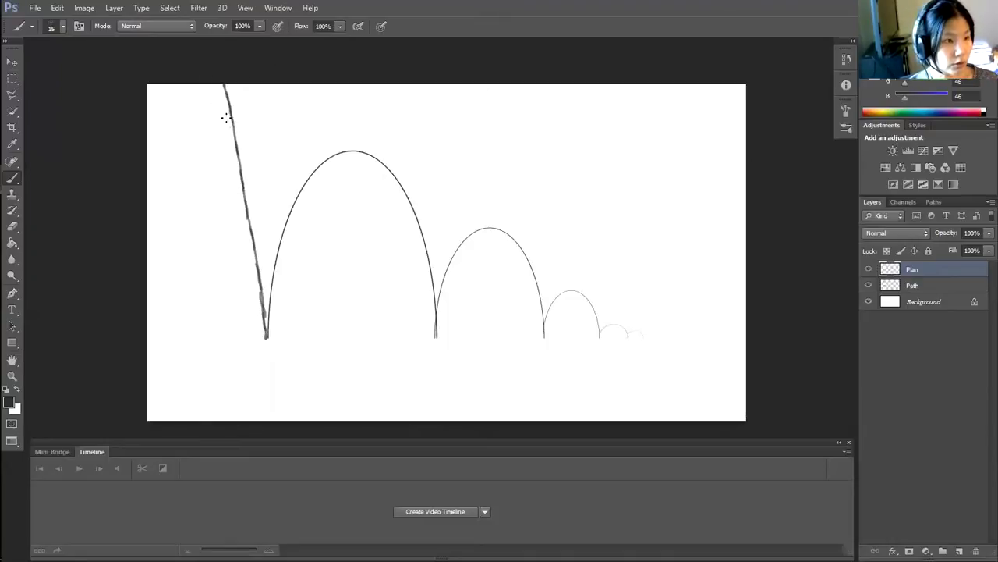
Brush three ticks across the falling line with spacing that widens toward the ground, and draw double-headed arrows beside the gaps.
left_click_drag(227, 116, 237, 115)
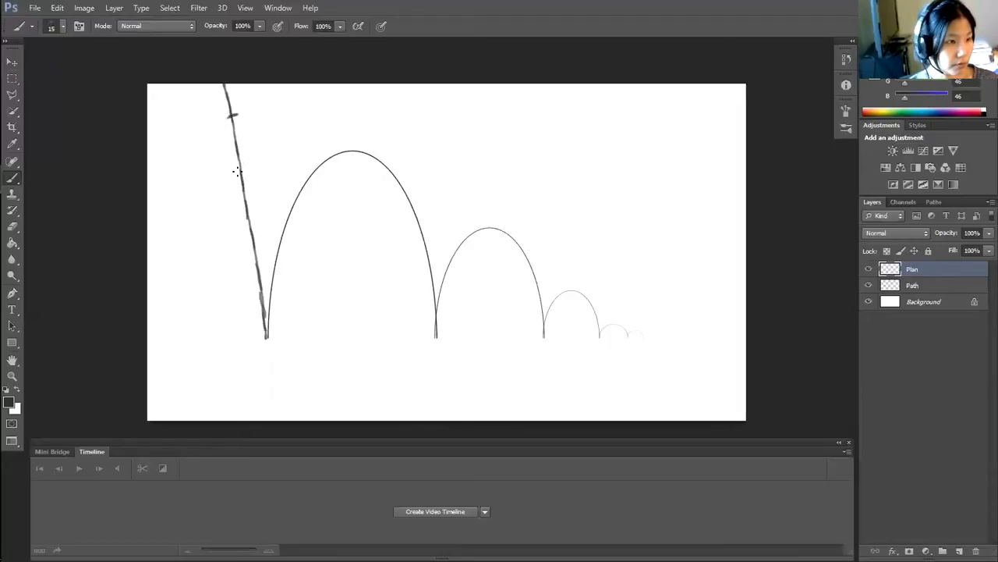
left_click_drag(236, 171, 247, 171)
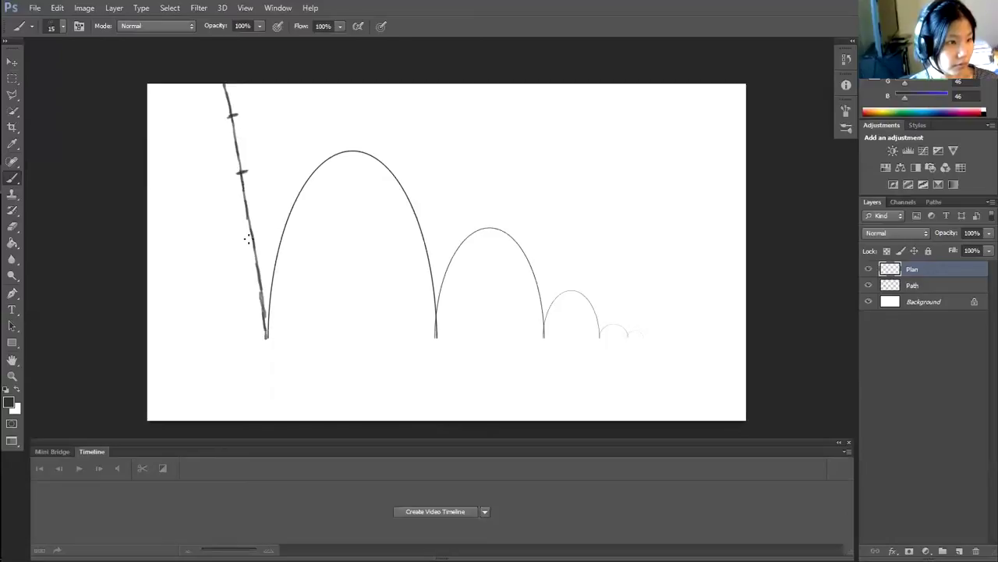
left_click_drag(247, 243, 258, 241)
left_click_drag(205, 123, 238, 337)
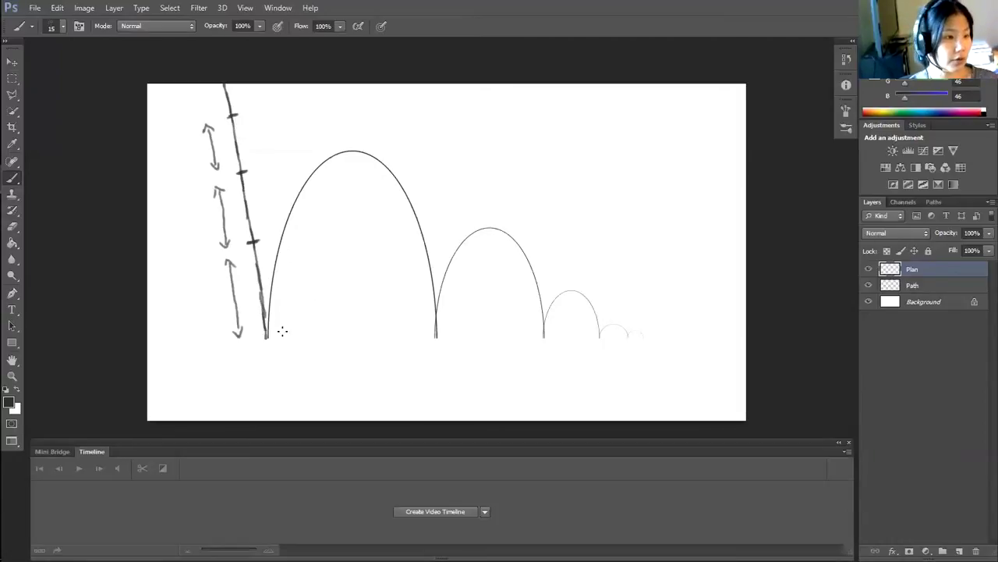
Mark the first ground contact and add ticks up the first arc, spaced ever closer toward and just past its peak.
left_click_drag(266, 329, 267, 341)
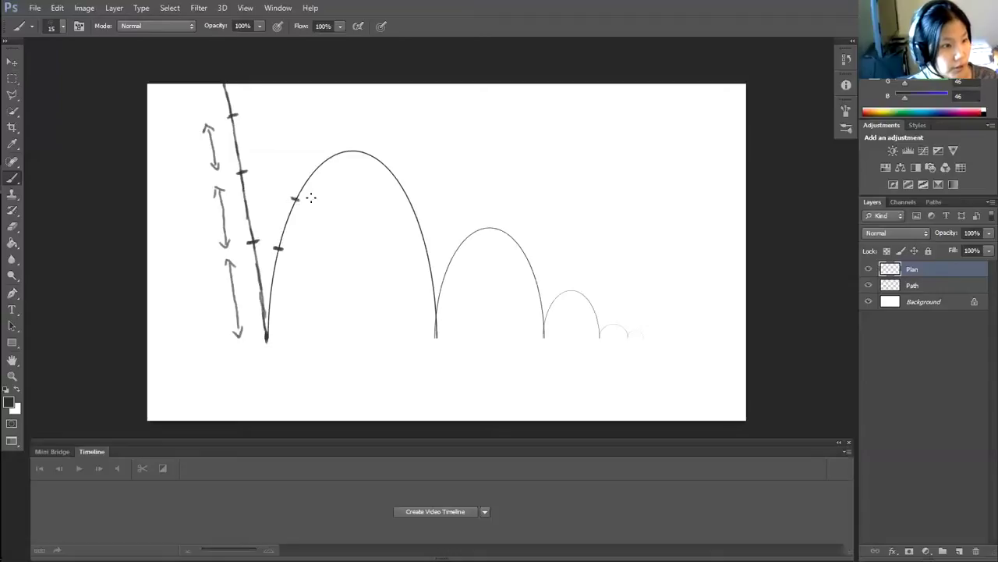
left_click_drag(308, 181, 355, 145)
key("ctrl+z")
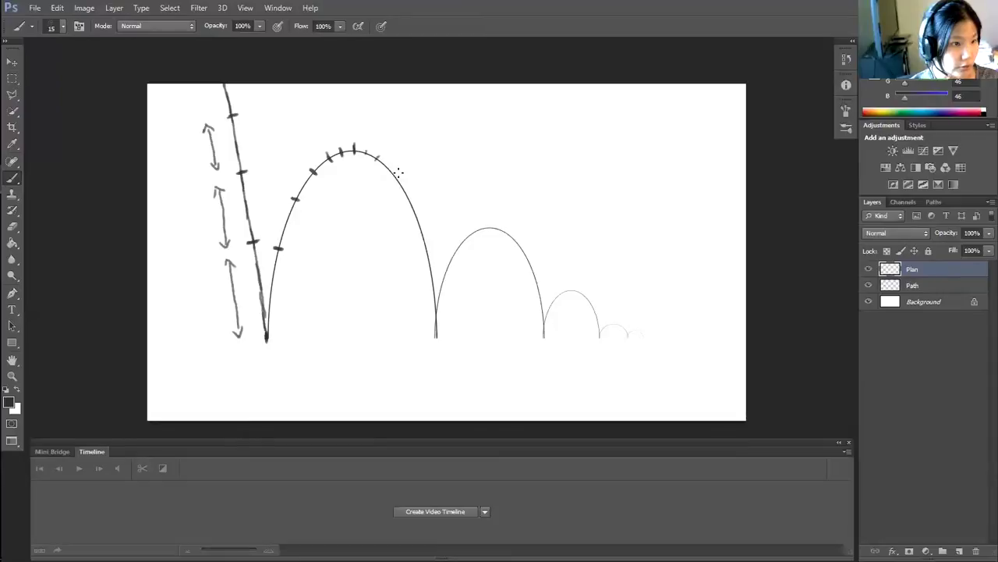
left_click_drag(392, 172, 414, 209)
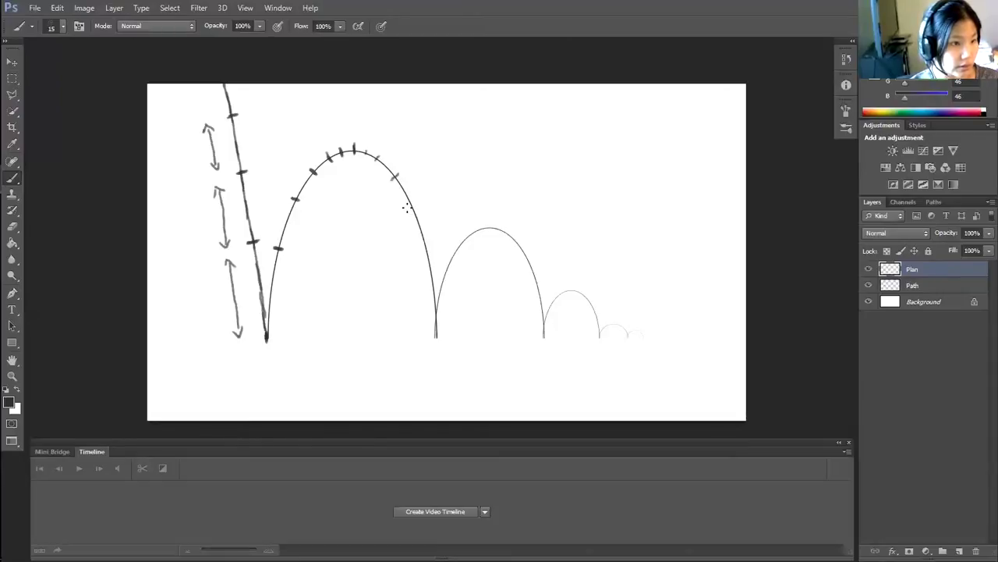
key("ctrl+alt+z")
key("ctrl+alt+z")
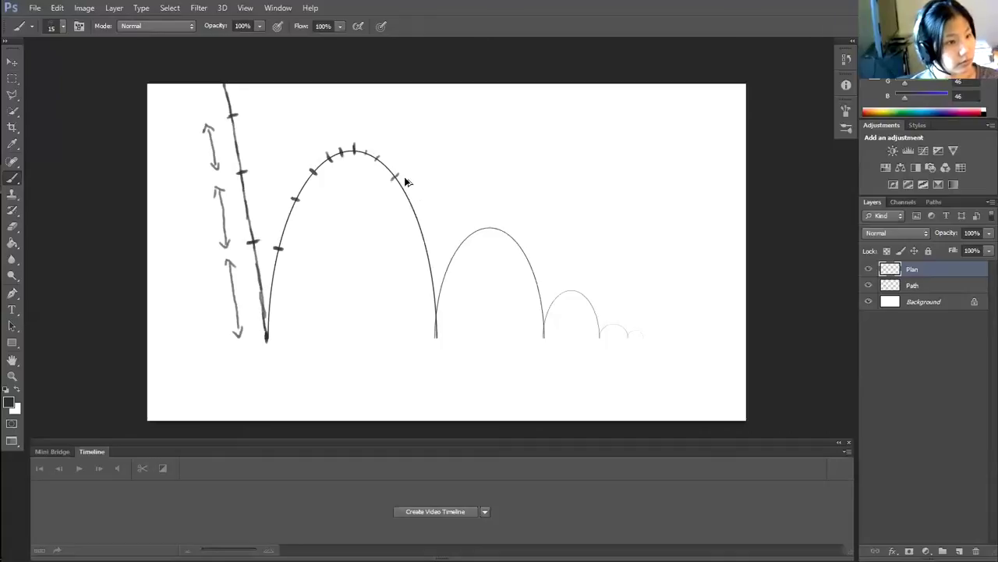
Add ticks down the first arc's descending side with widening spacing, and mark the second ground contact.
left_click_drag(391, 171, 416, 208)
left_click_drag(421, 251, 431, 247)
left_click_drag(436, 333, 436, 337)
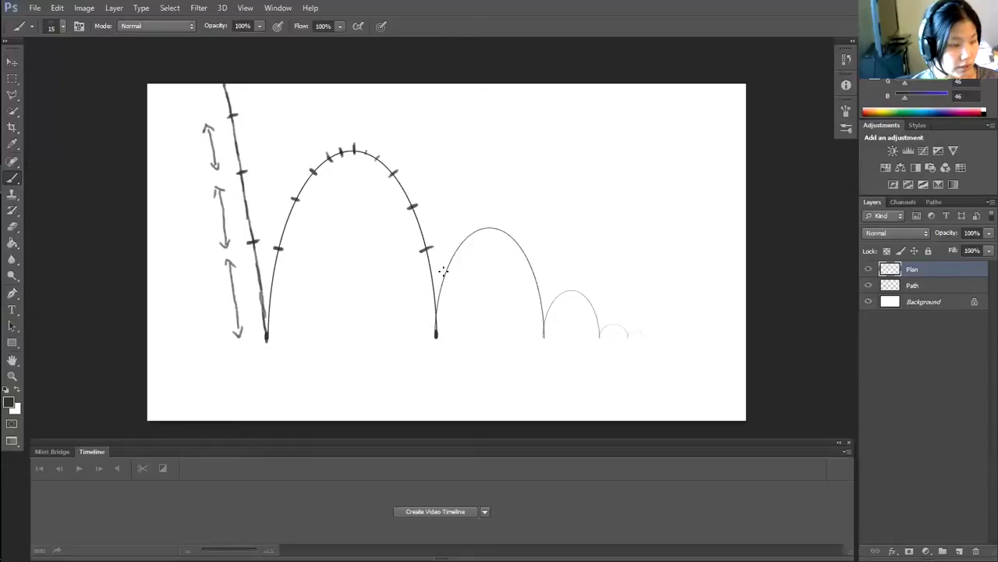
Mark ticks along the second arc, tightly spaced around its peak and wider toward the ground on both sides.
left_click_drag(445, 269, 449, 273)
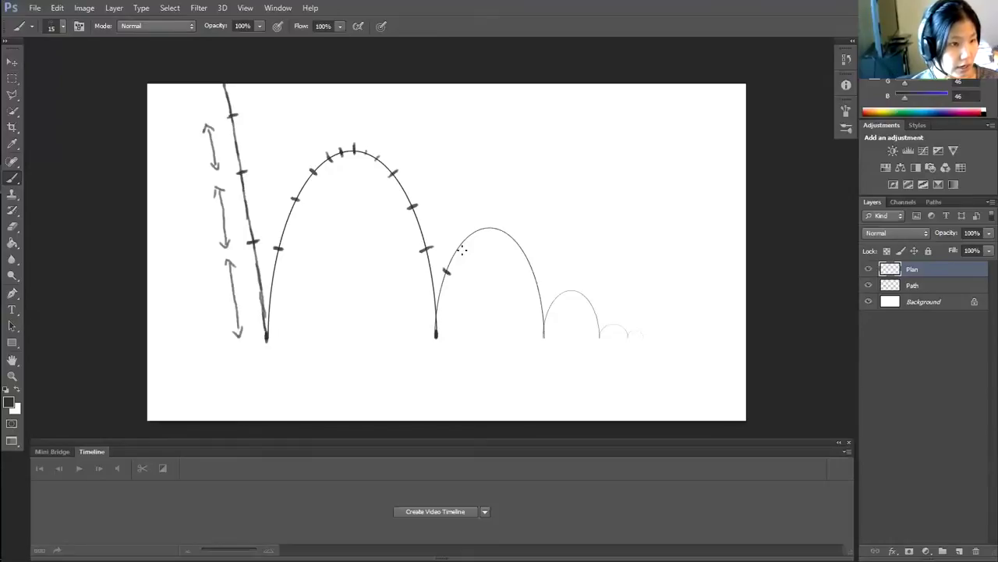
key("ctrl+z")
left_click_drag(441, 276, 486, 224)
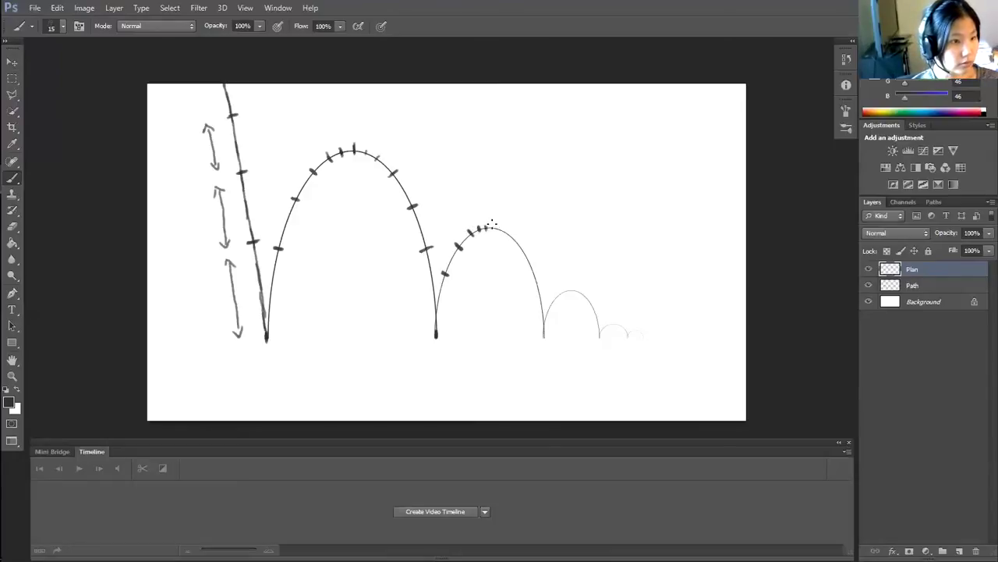
left_click_drag(492, 223, 493, 230)
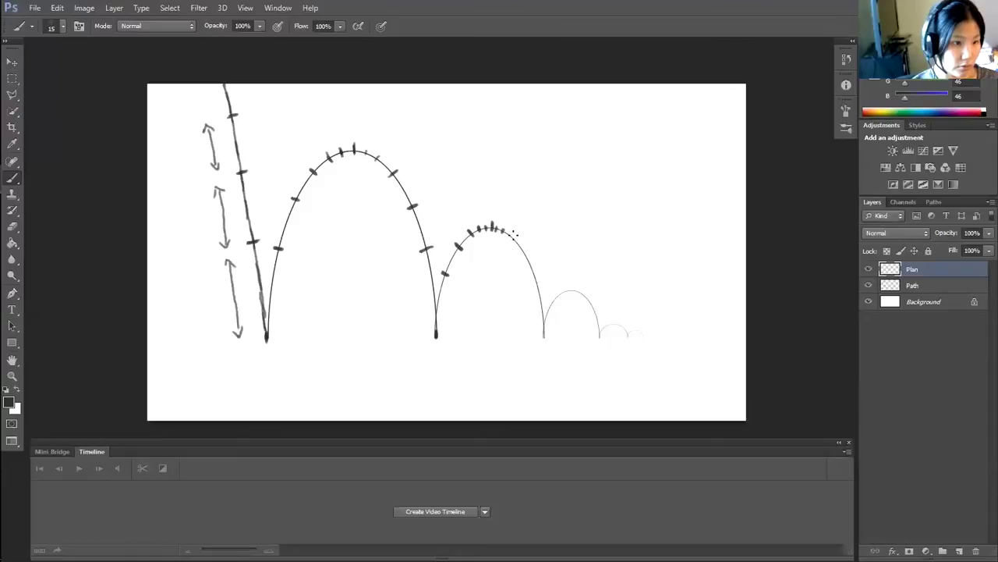
left_click_drag(511, 233, 539, 274)
Finish the second arc's falling ticks and ground contact, and mark the third arc with ticks tightly spaced at its peak.
left_click_drag(544, 330, 557, 294)
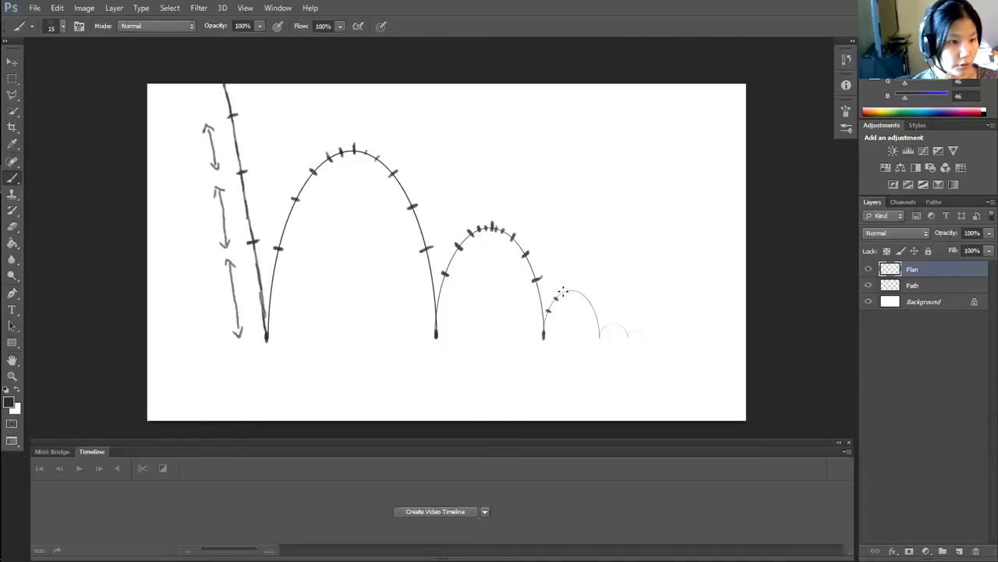
left_click_drag(561, 294, 571, 291)
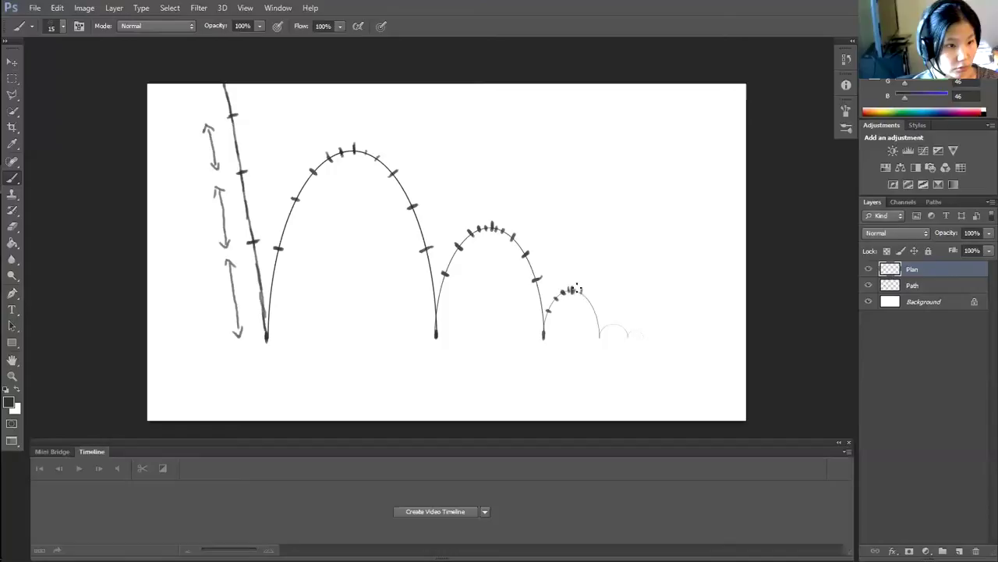
left_click_drag(581, 288, 590, 295)
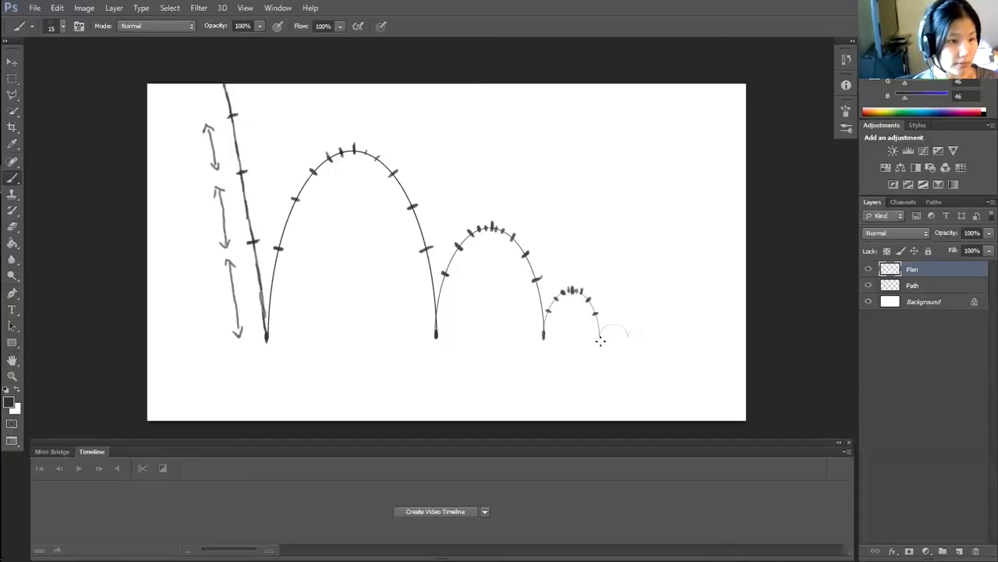
Mark the third arc's landing, add close ticks along the last two small bounces, and dot the ball's final resting point.
left_click_drag(599, 338, 609, 326)
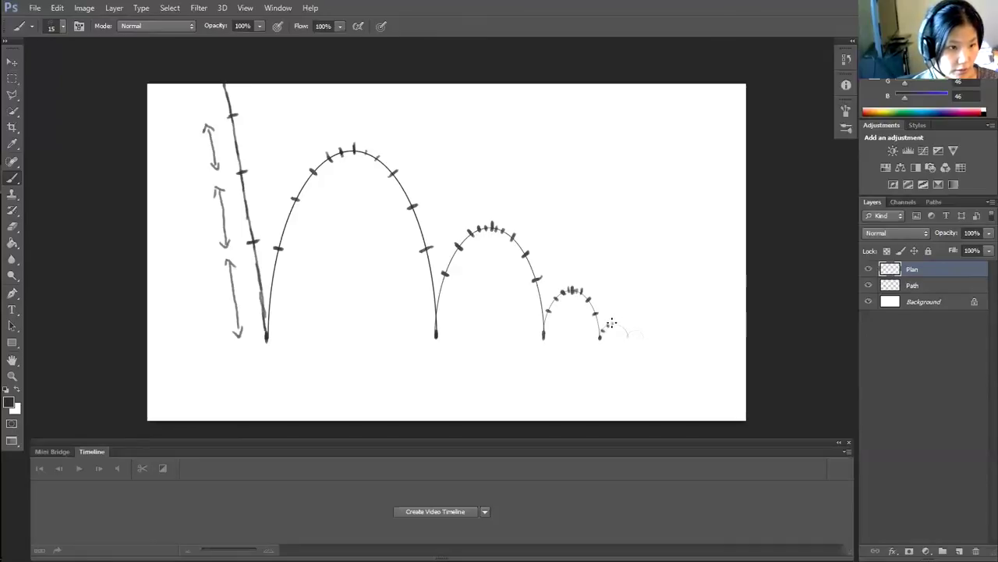
left_click_drag(612, 321, 618, 324)
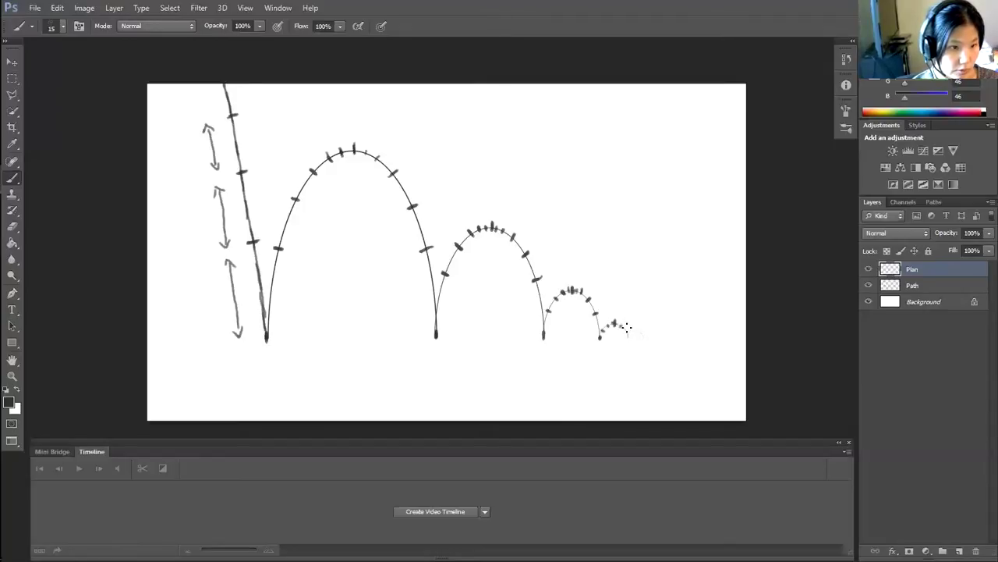
left_click_drag(619, 329, 626, 332)
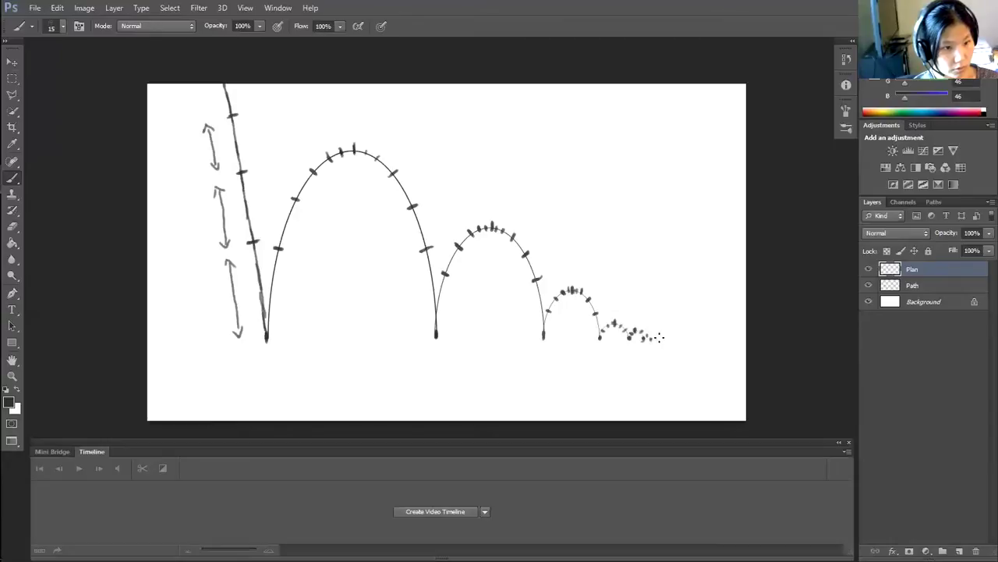
left_click(677, 336)
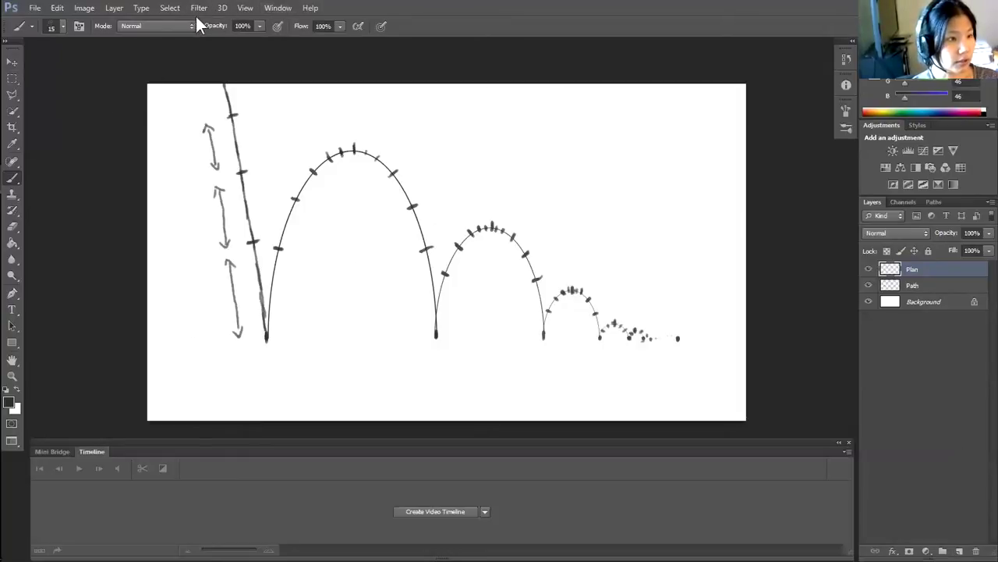
Add a new blank video layer above Plan, fit the timeline area within the workspace, and select the new layer.
left_click(114, 8)
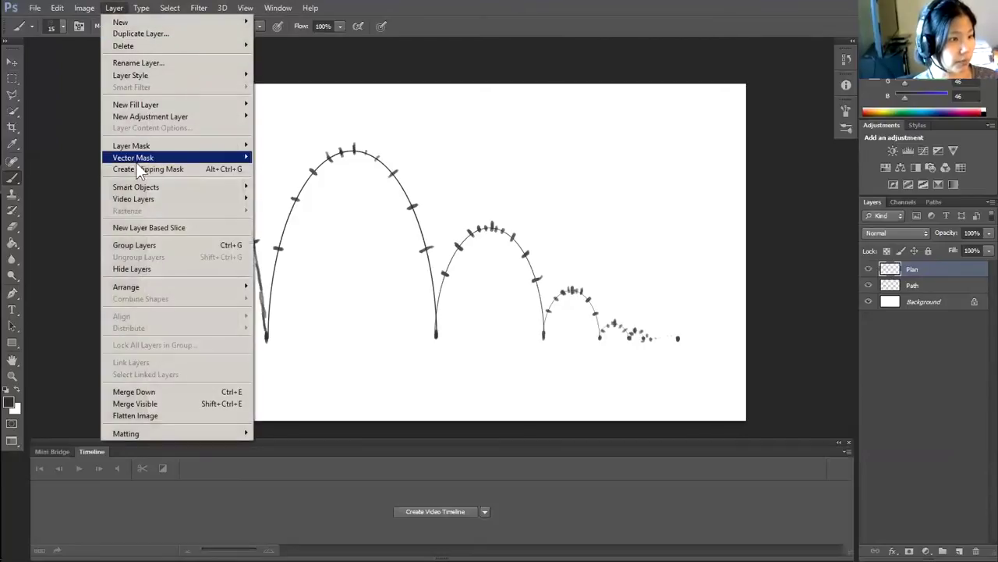
mouse_move(241, 196)
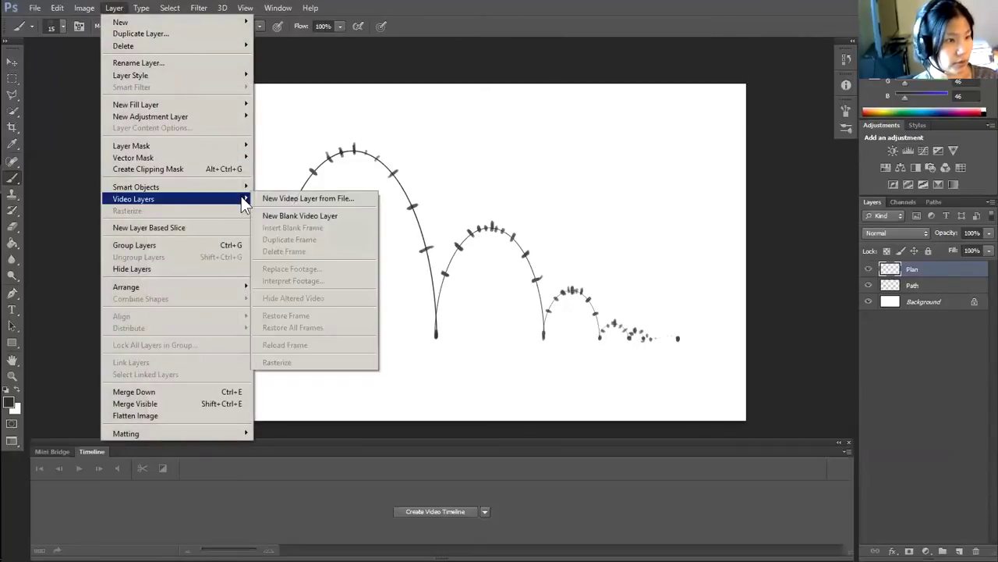
left_click(278, 212)
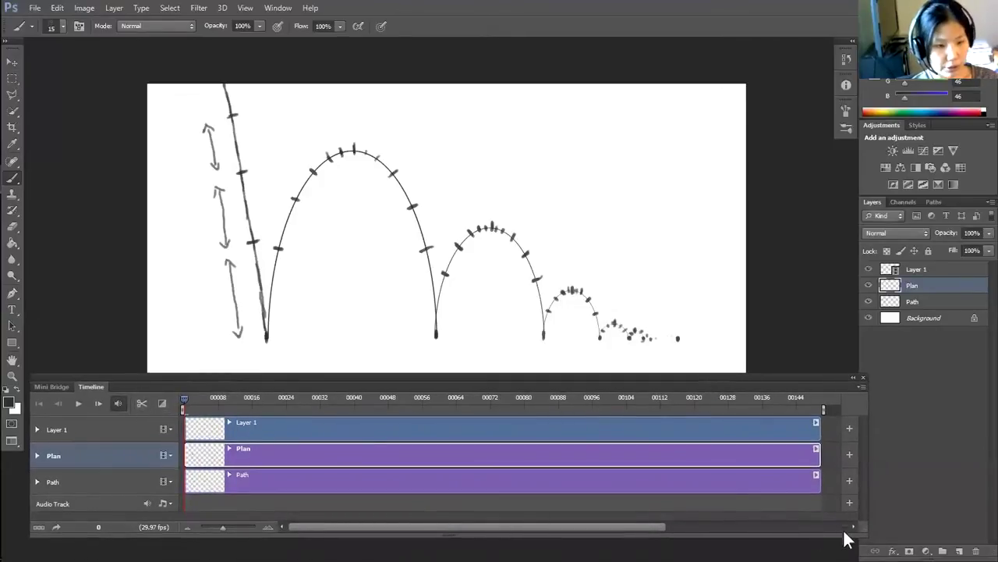
left_click_drag(858, 538, 849, 547)
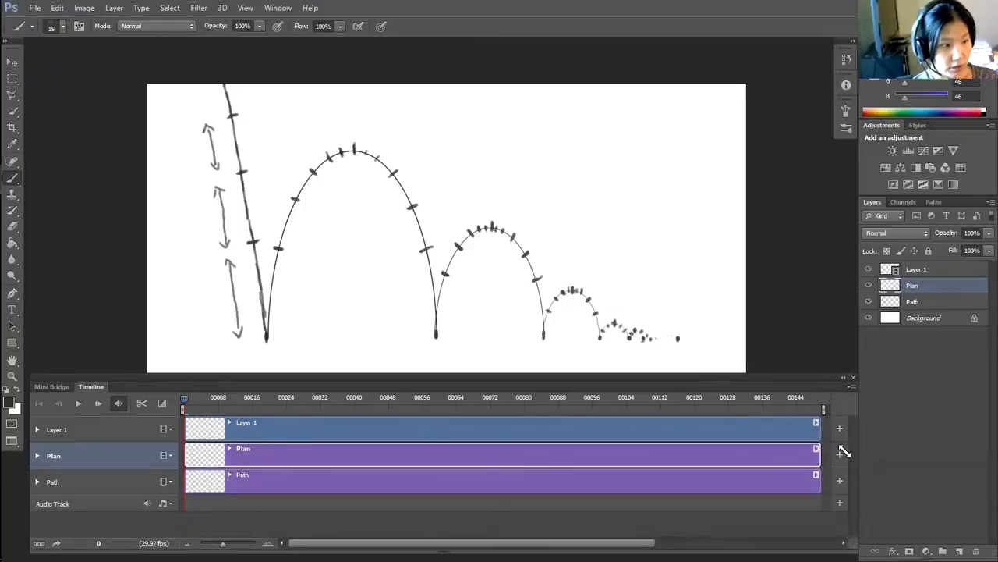
left_click(230, 422)
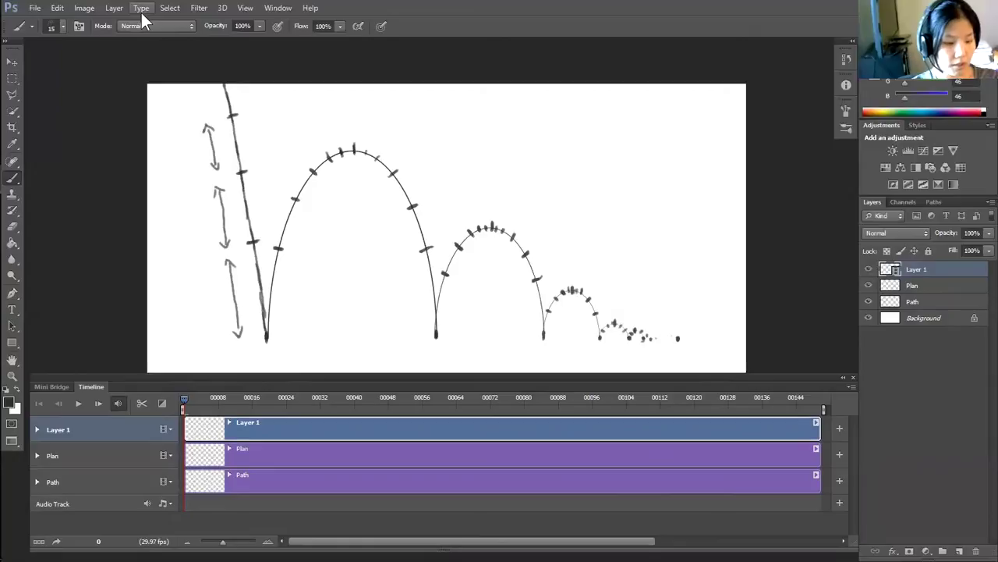
Review the timeline's keyboard shortcuts for next, previous, first and last frame and for the start and end of the work area.
left_click(56, 9)
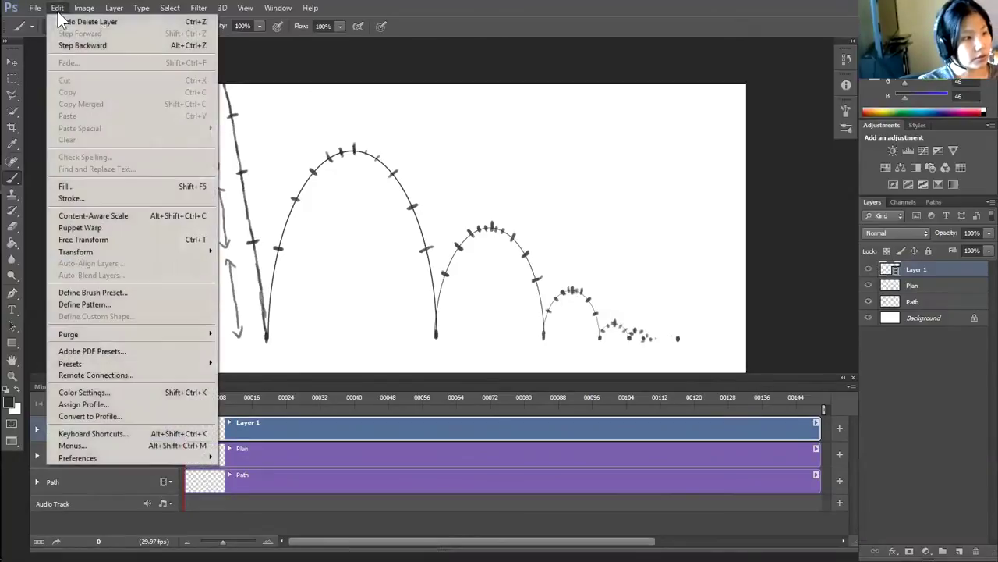
left_click(132, 433)
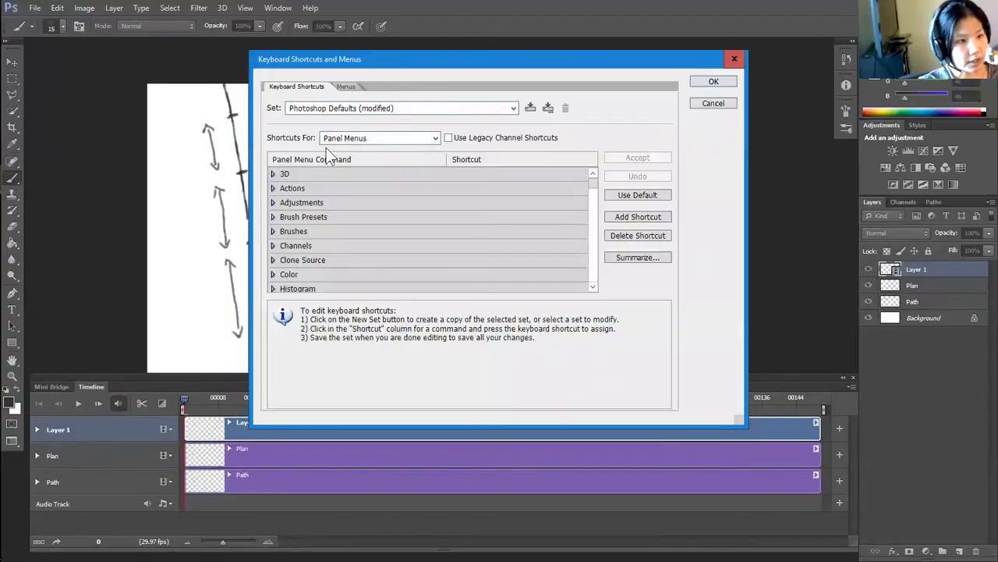
left_click_drag(595, 183, 594, 240)
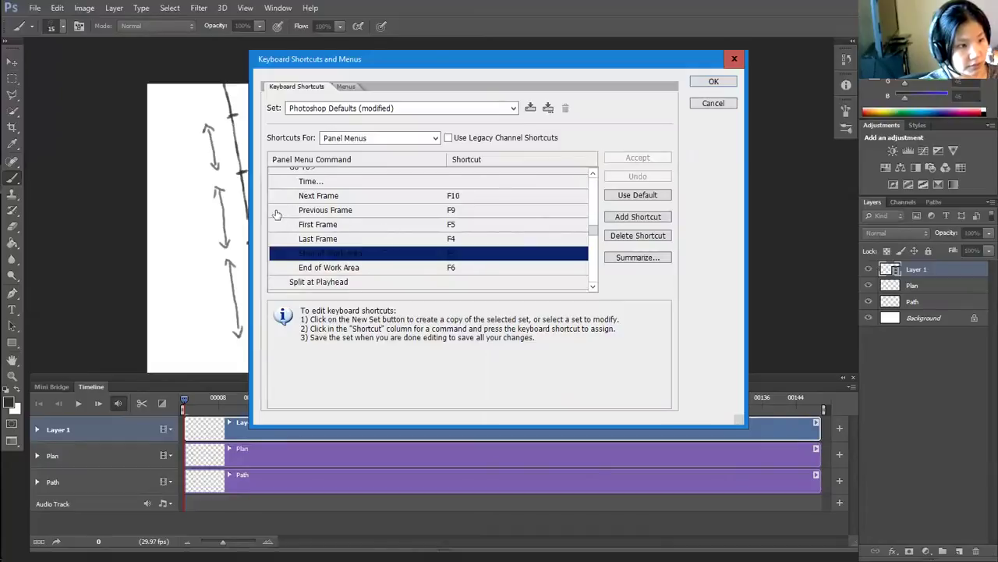
left_click(364, 197)
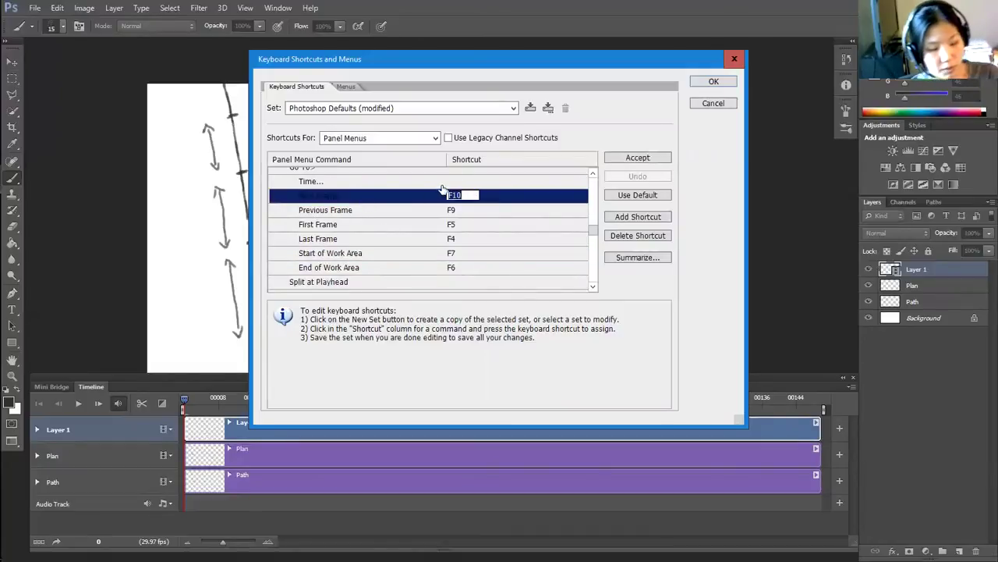
left_click(480, 211)
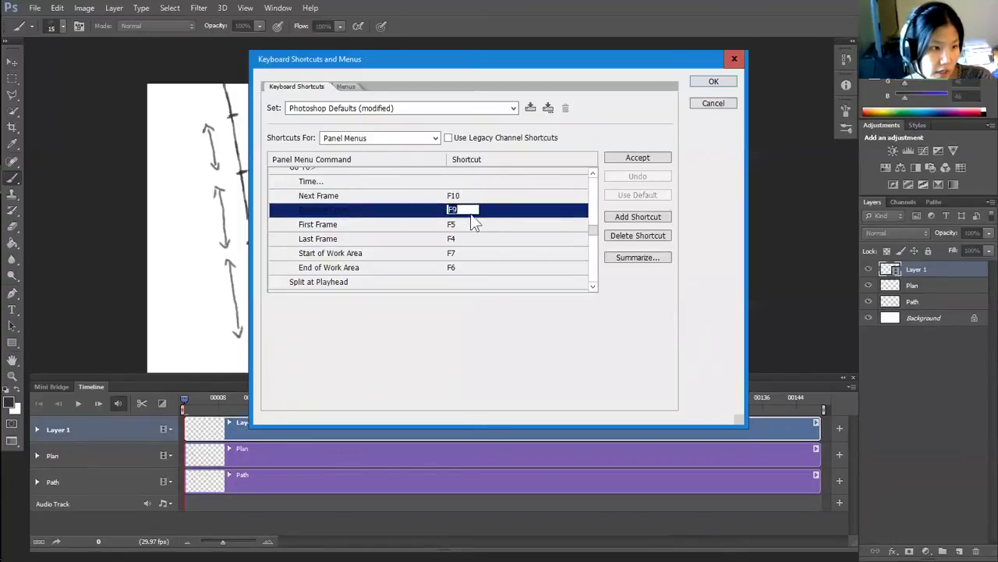
left_click(470, 225)
left_click(472, 237)
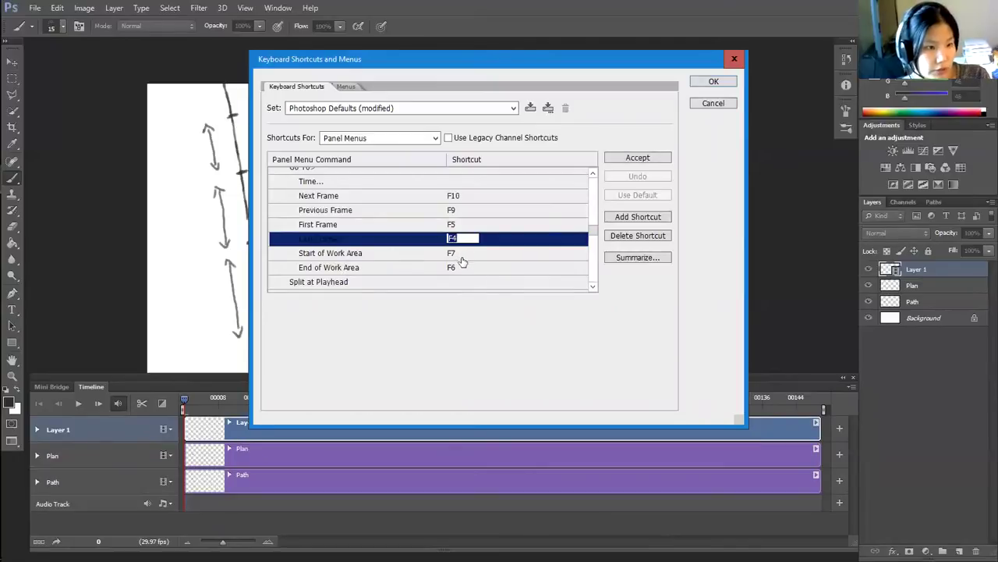
left_click(460, 256)
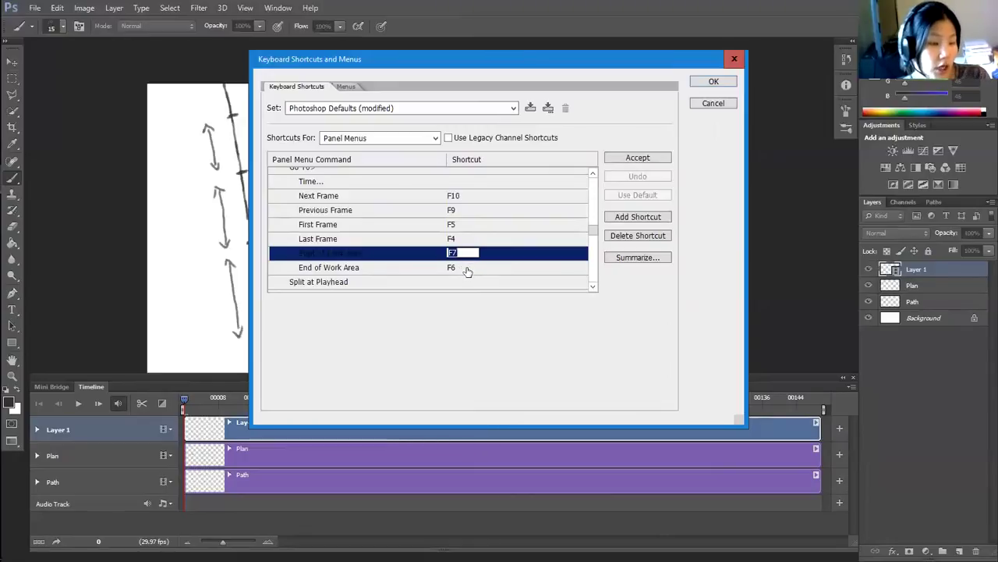
left_click(640, 156)
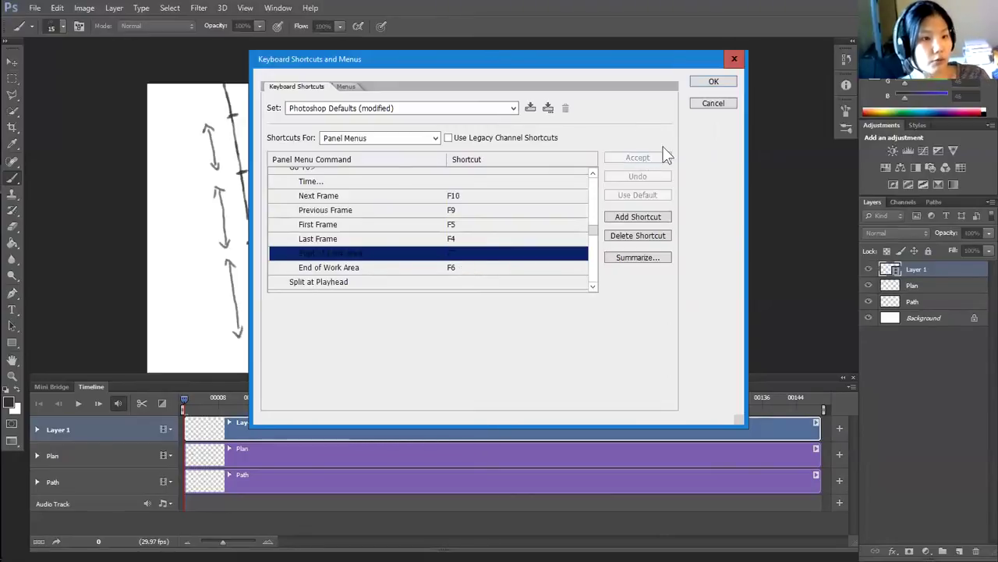
left_click(714, 83)
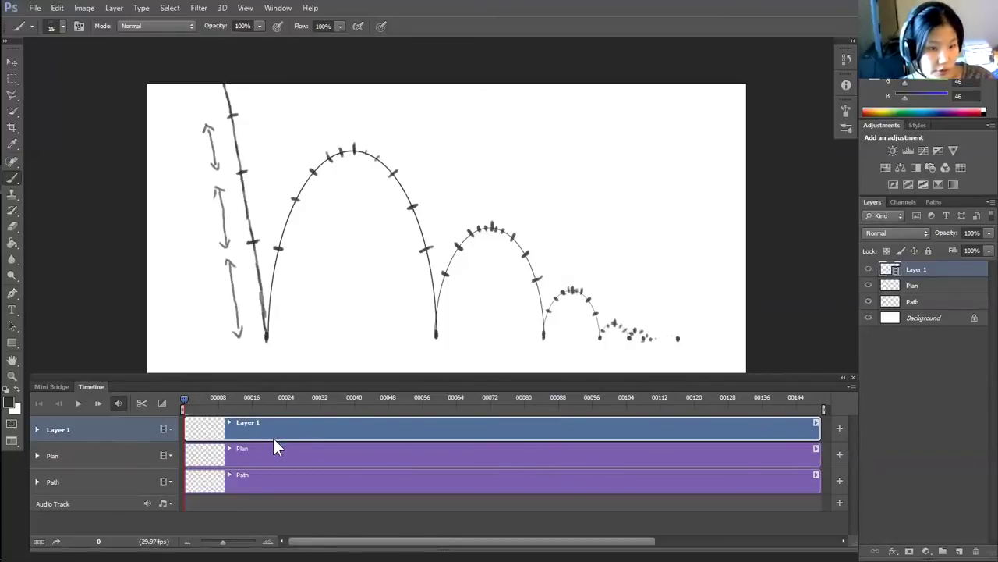
Play the timeline briefly to frame 6 and rename the video layer as Ball.
key("space")
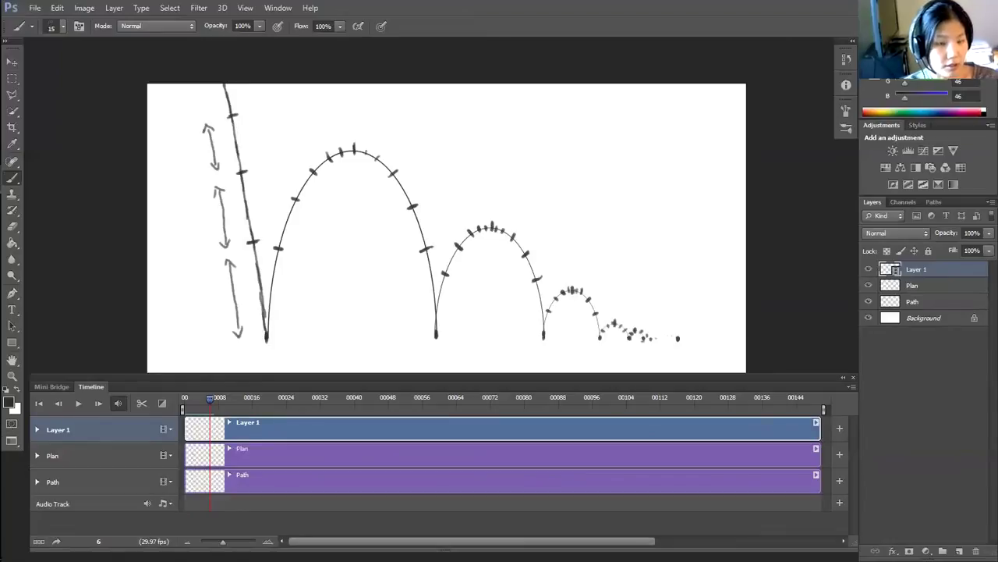
double_click(916, 269)
type("Ball")
key("Return")
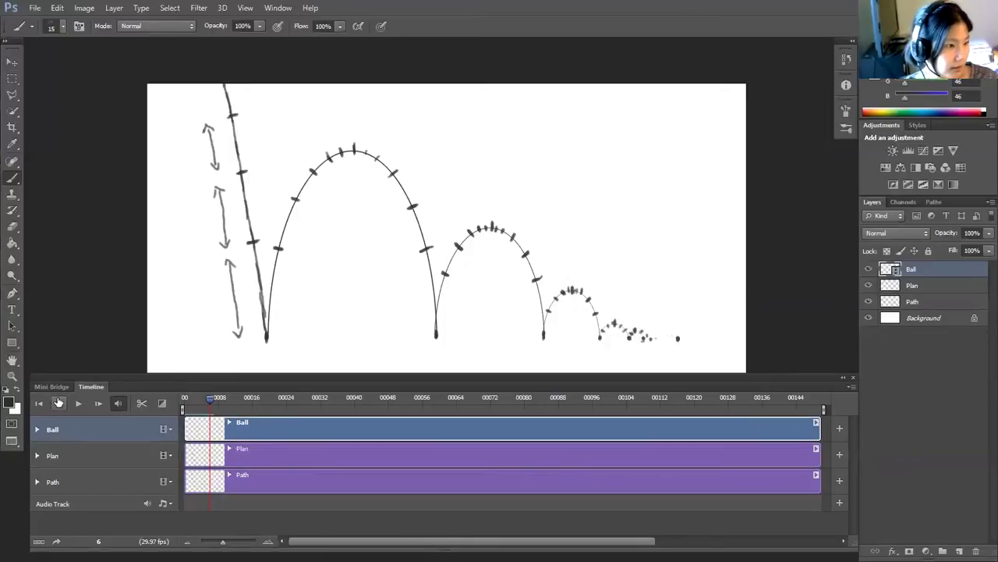
Set the foreground color to dark teal, hex 00687b.
left_click(8, 403)
mouse_move(186, 254)
left_mouse_down()
mouse_move(190, 265)
mouse_move(168, 269)
left_mouse_up()
left_click(167, 188)
left_click(172, 263)
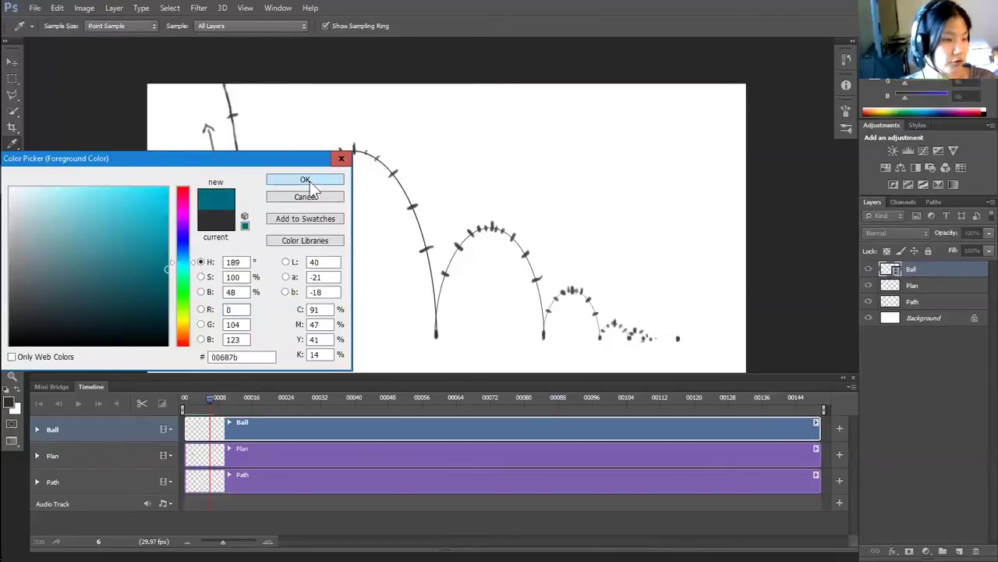
left_click(307, 181)
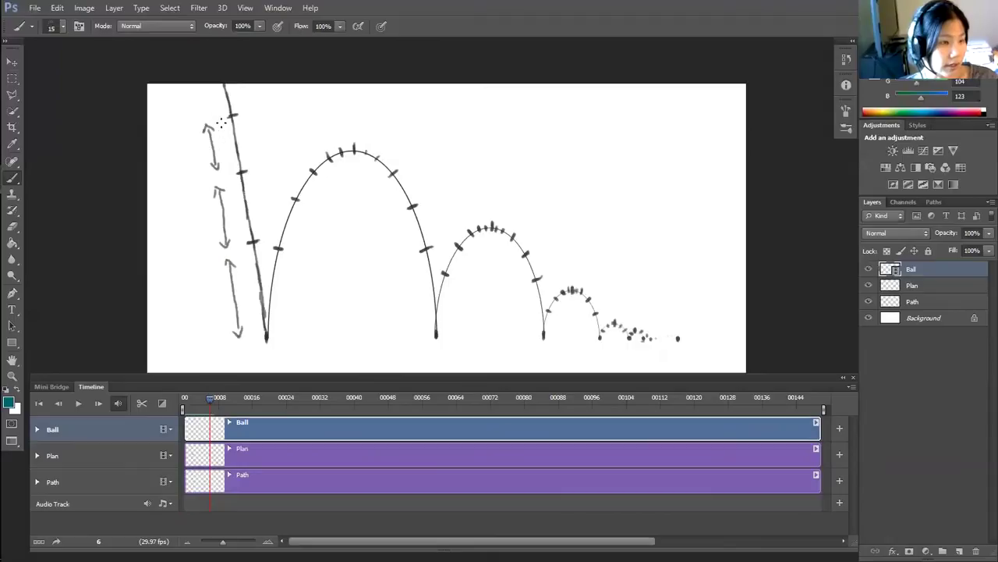
Brush an oval ball outline around the falling line's top tick, advance one frame, and dab a dot between the top two ticks.
mouse_move(222, 104)
left_mouse_down()
mouse_move(230, 129)
mouse_move(234, 99)
mouse_move(241, 112)
mouse_move(221, 103)
mouse_move(226, 131)
mouse_move(234, 127)
left_mouse_up()
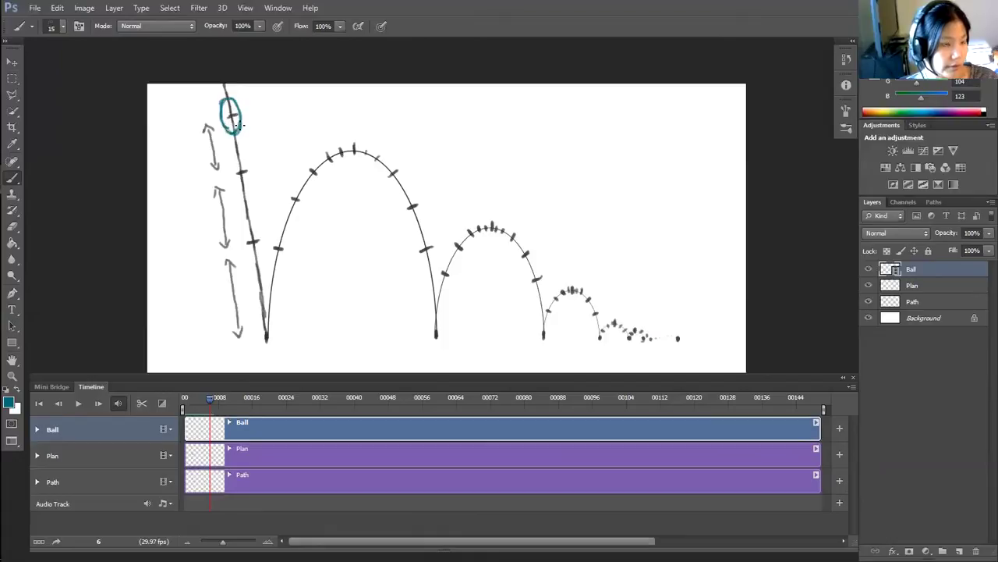
key("e")
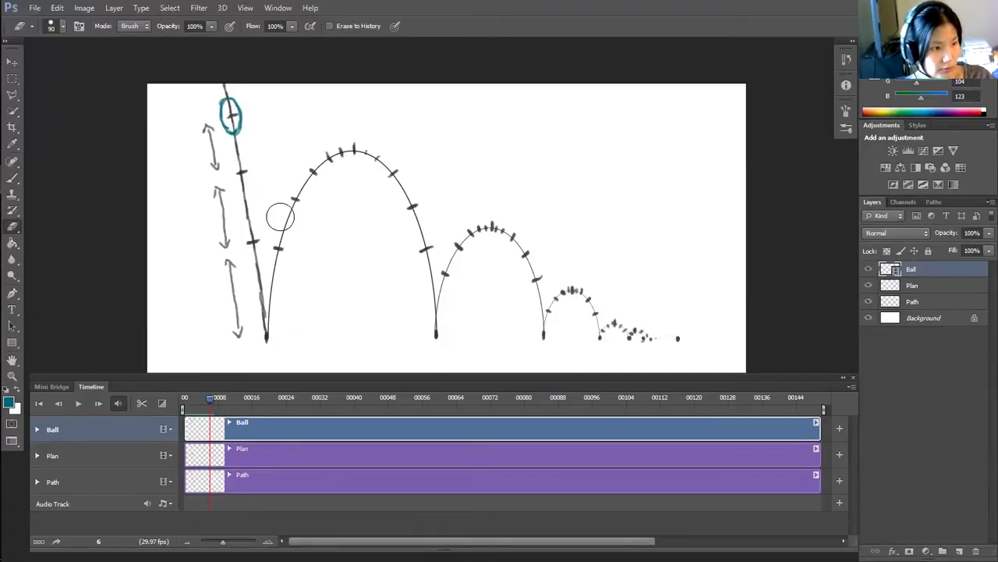
key("Right")
key("b")
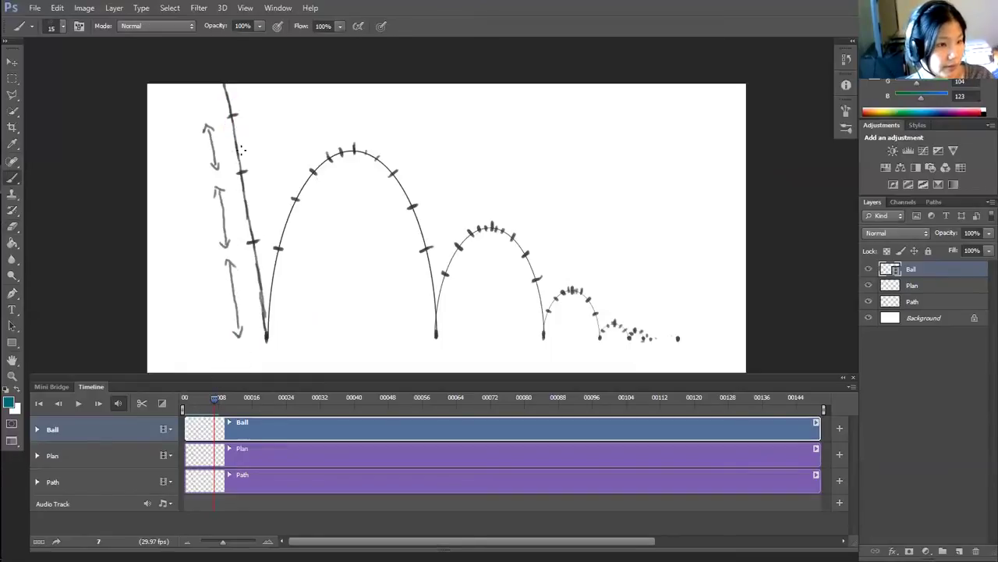
left_click_drag(229, 148, 244, 146)
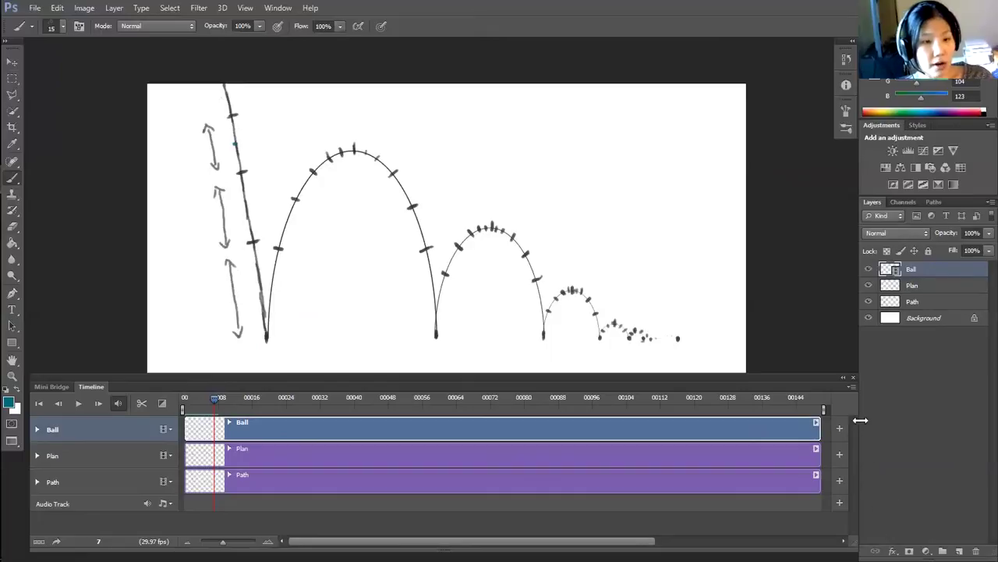
Enable onion skins in the timeline and set them to 4 frames before and 3 frames after.
left_click(851, 386)
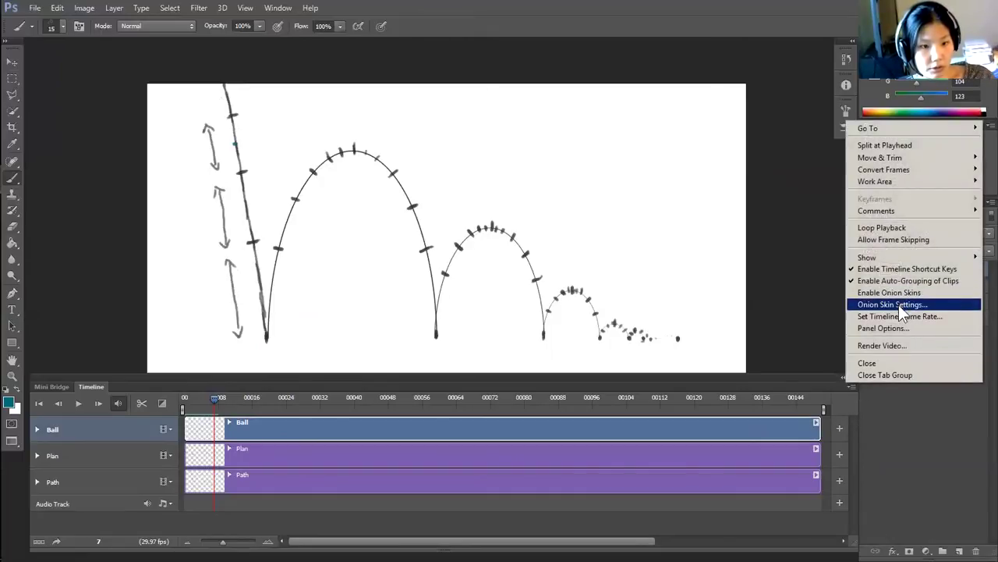
left_click(868, 296)
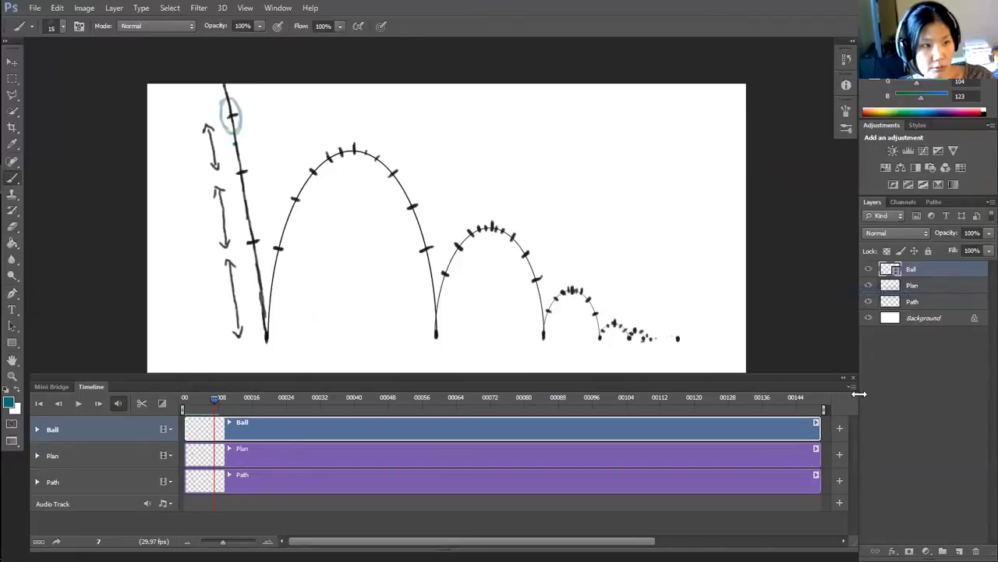
left_click(851, 387)
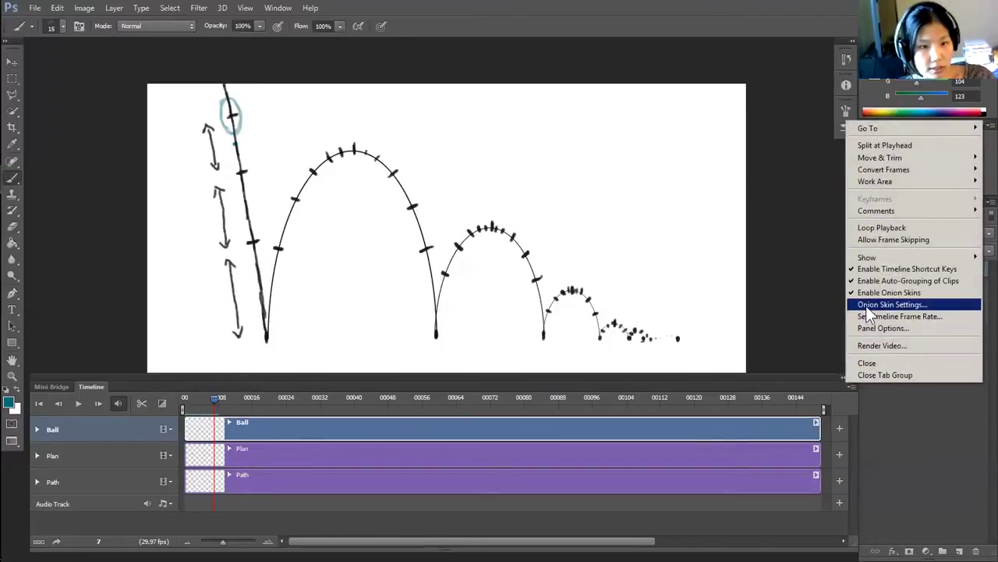
left_click(863, 305)
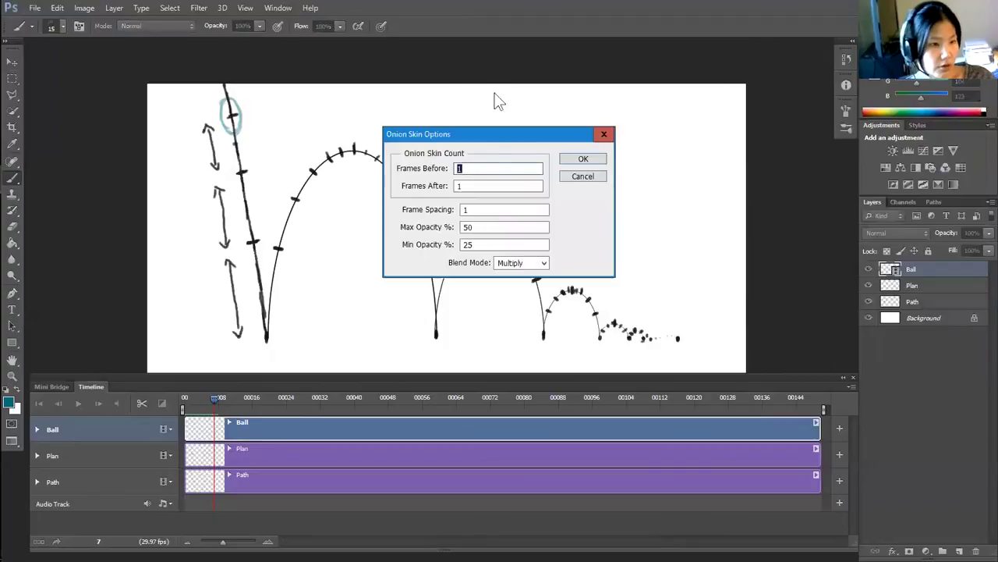
left_click_drag(466, 170, 450, 174)
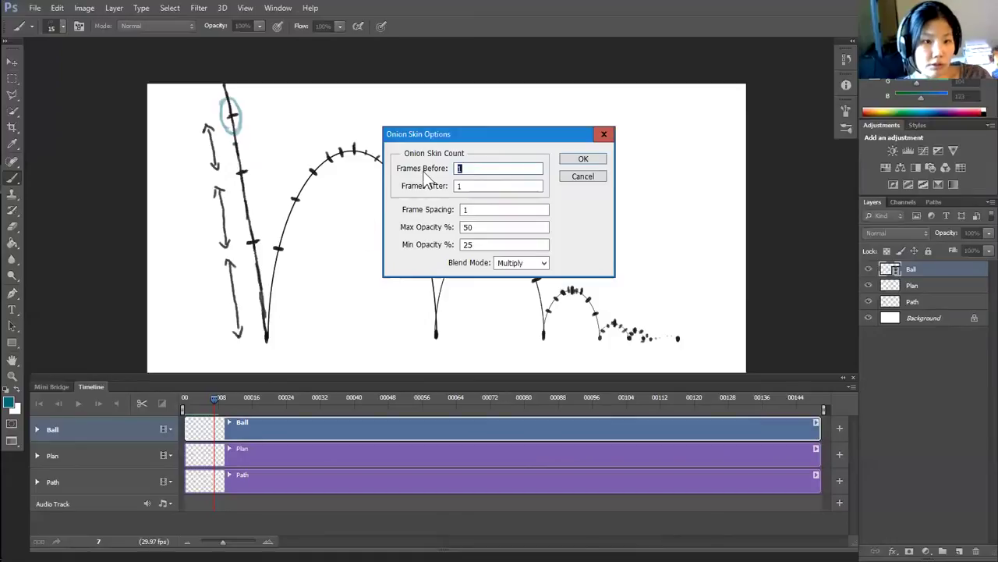
type("4")
left_click(474, 185)
key("BackSpace")
type("3")
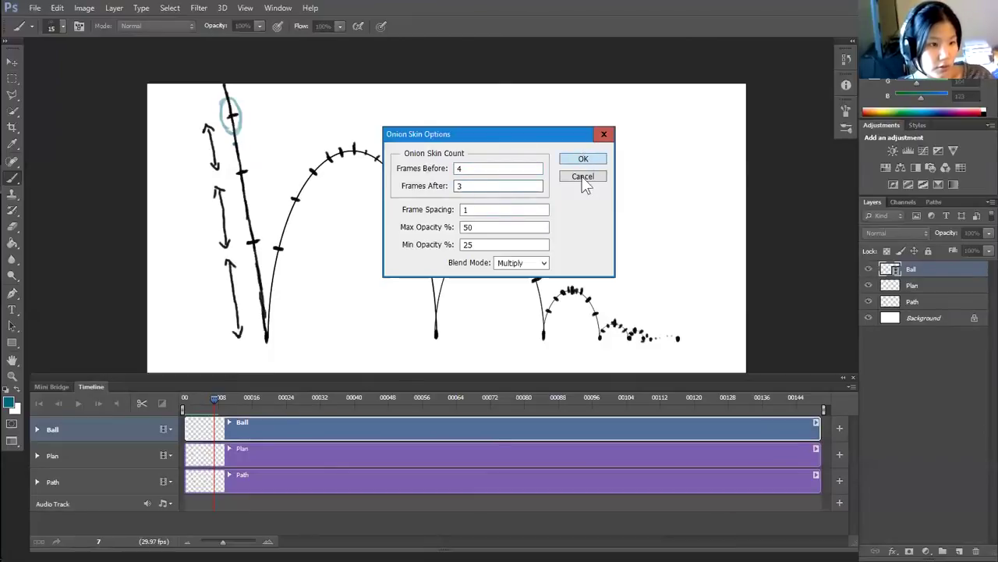
left_click(600, 161)
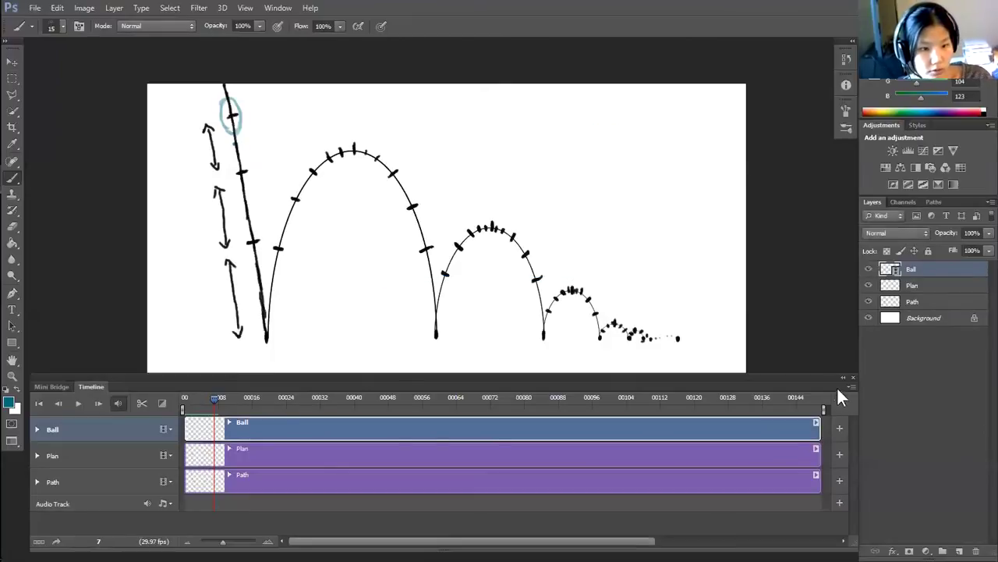
Set the timeline frame rate to 12 fps.
left_click(847, 386)
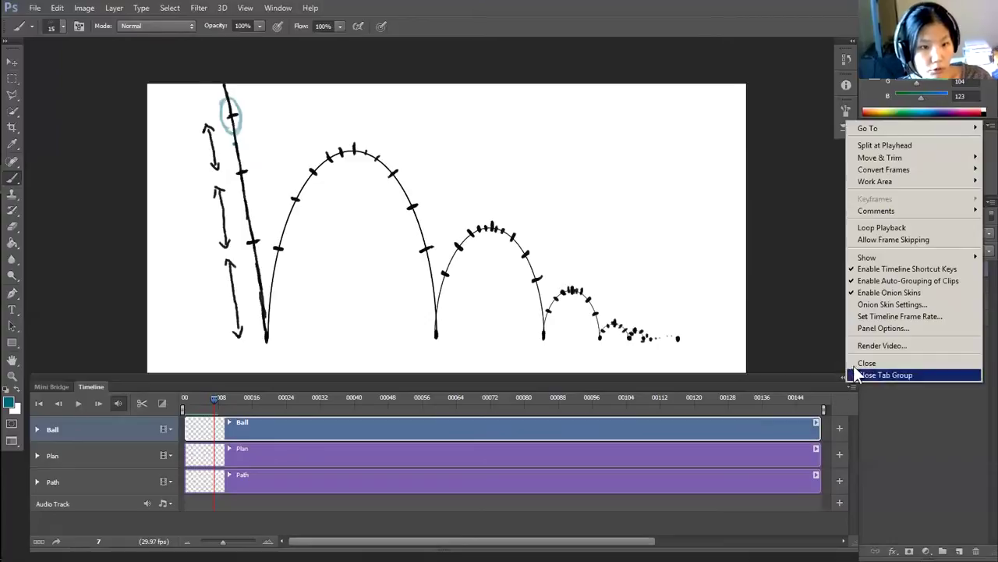
left_click(881, 318)
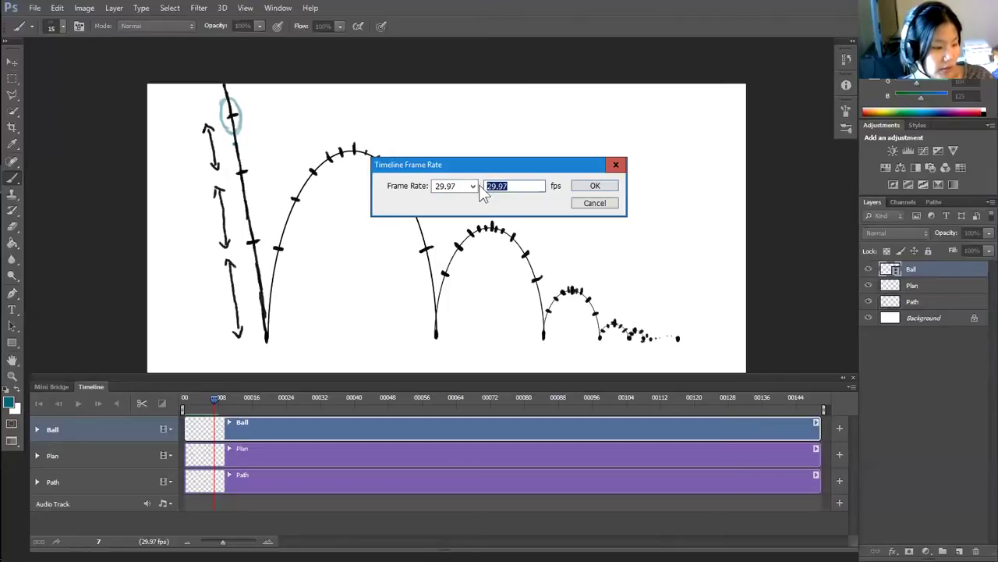
type("24")
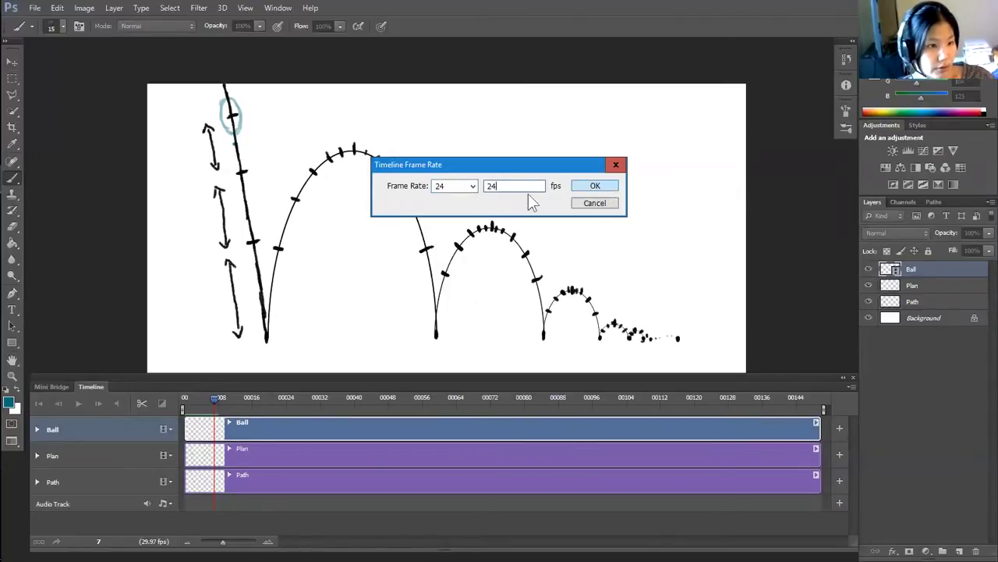
left_click(472, 188)
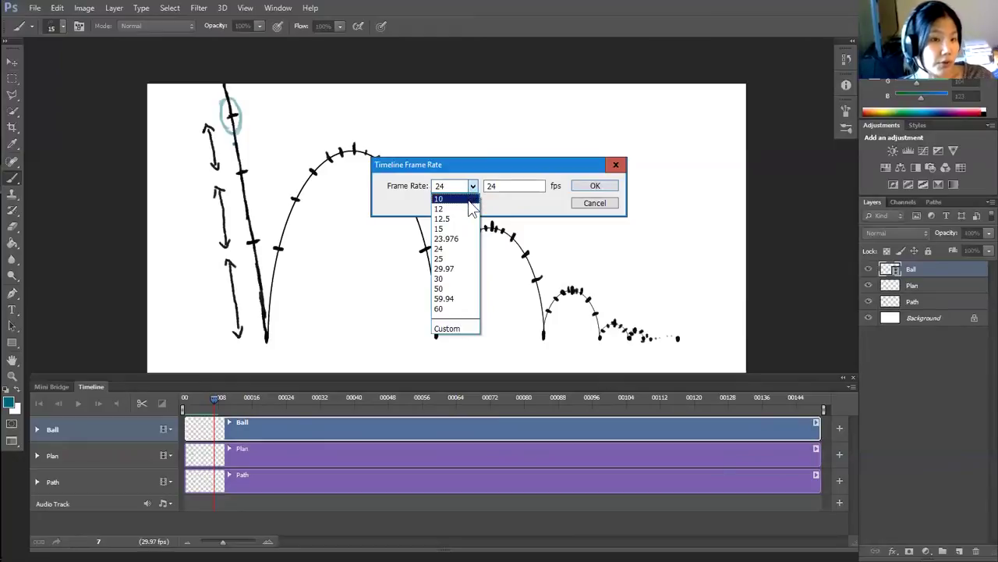
left_click(448, 209)
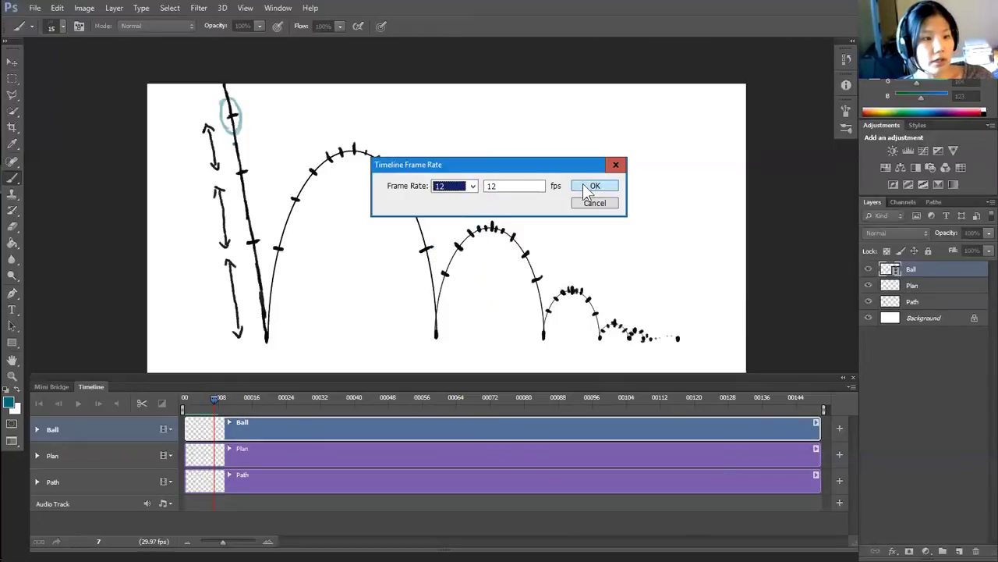
left_click(587, 185)
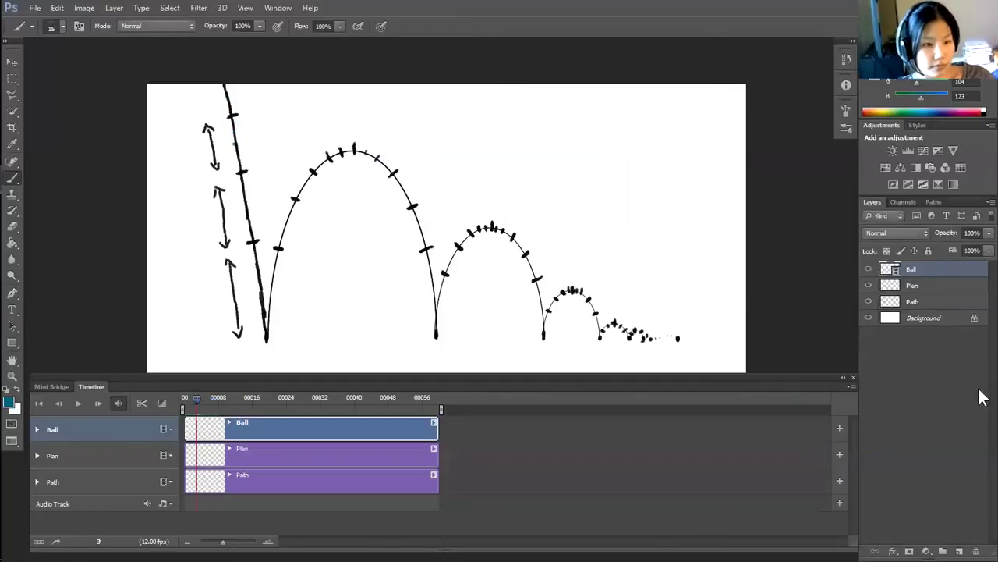
Try Timecode as the timeline units and scrub the playhead through the first second.
left_click(850, 387)
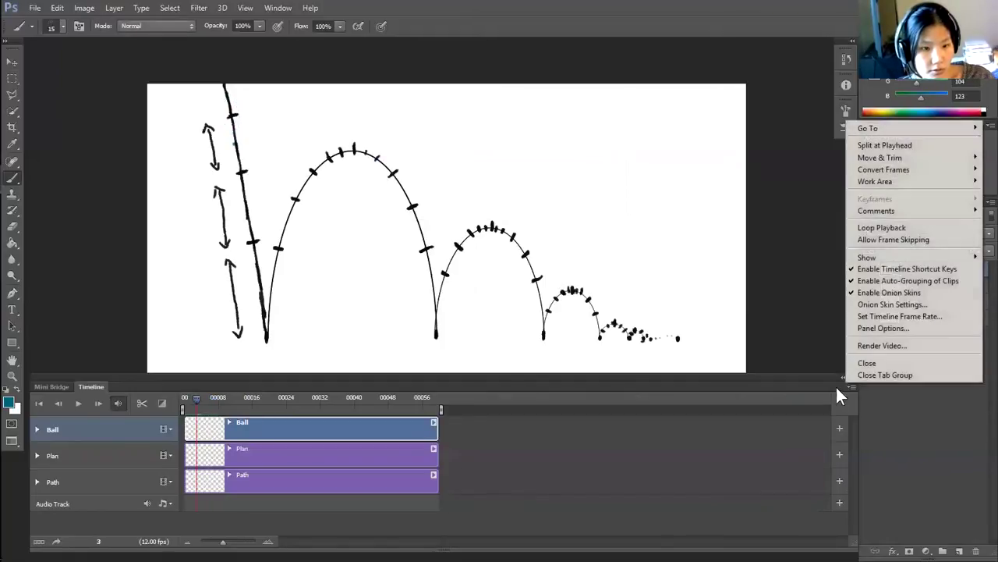
left_click(876, 328)
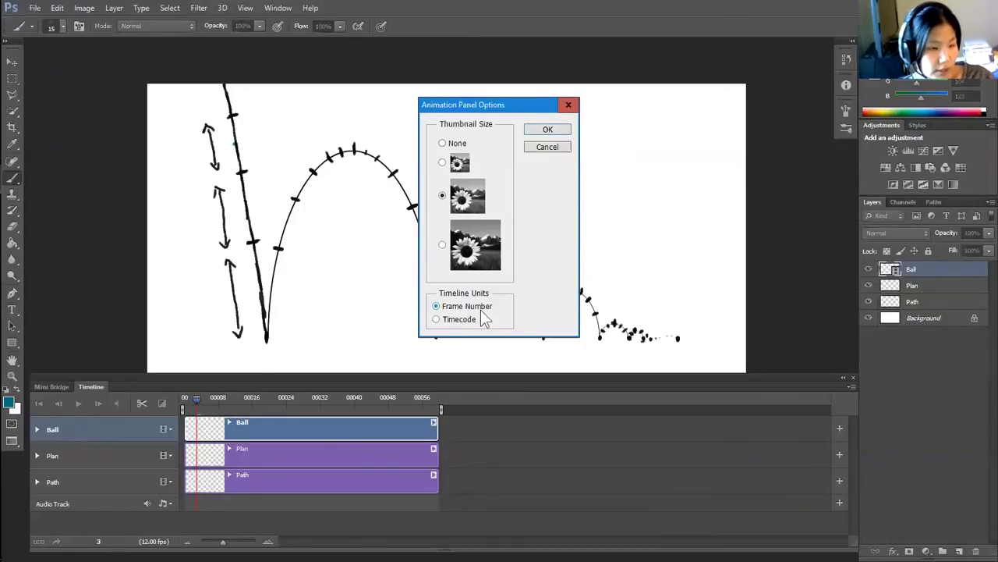
left_click(462, 319)
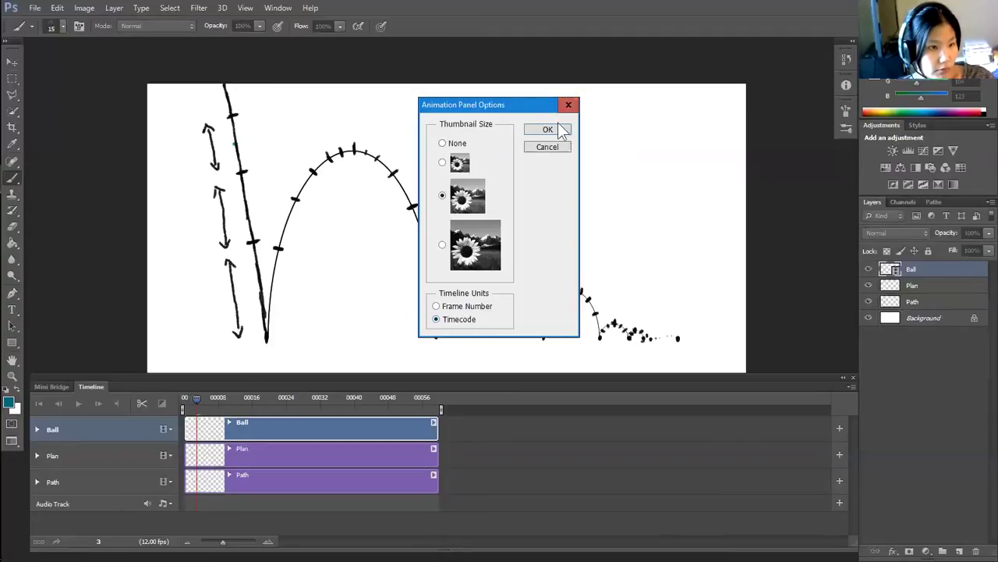
left_click(548, 130)
left_click_drag(198, 398, 209, 400)
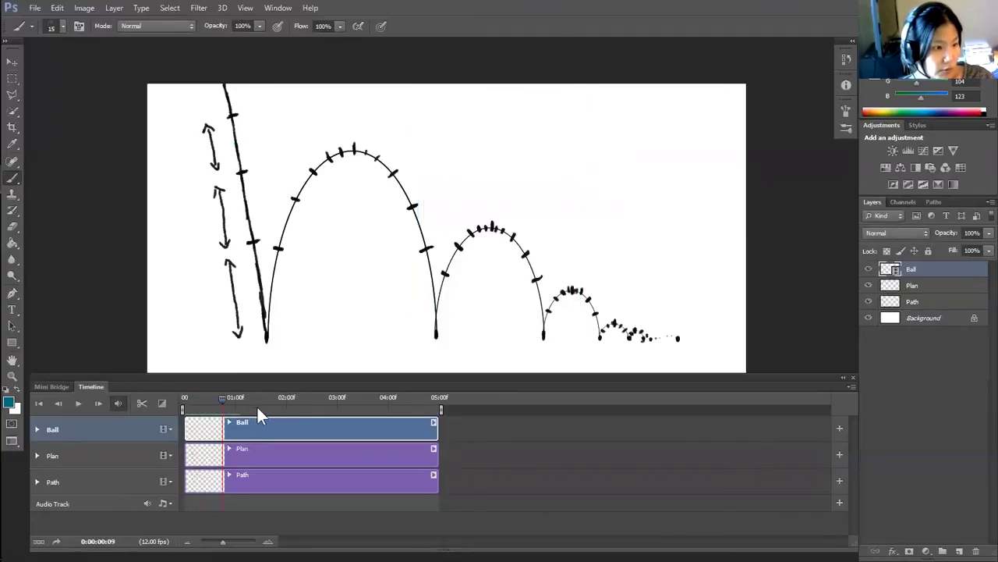
Switch the timeline units back to Frame Number.
left_click(853, 387)
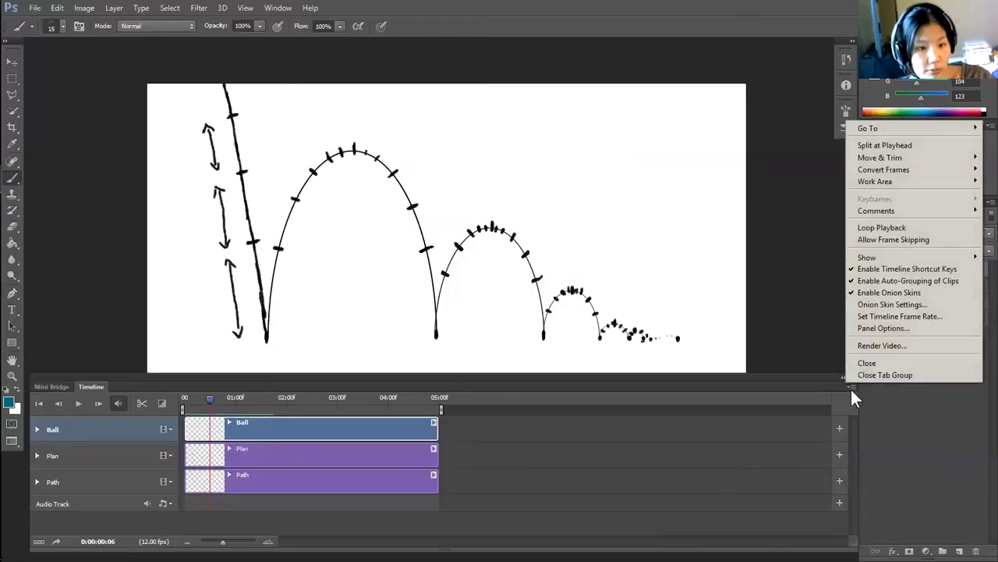
left_click(872, 329)
left_click(460, 308)
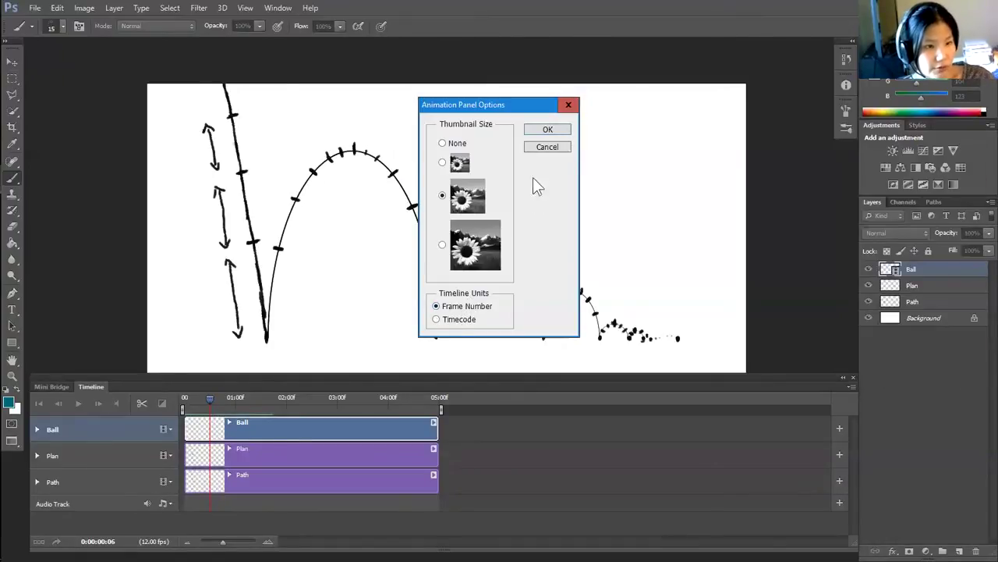
left_click(548, 130)
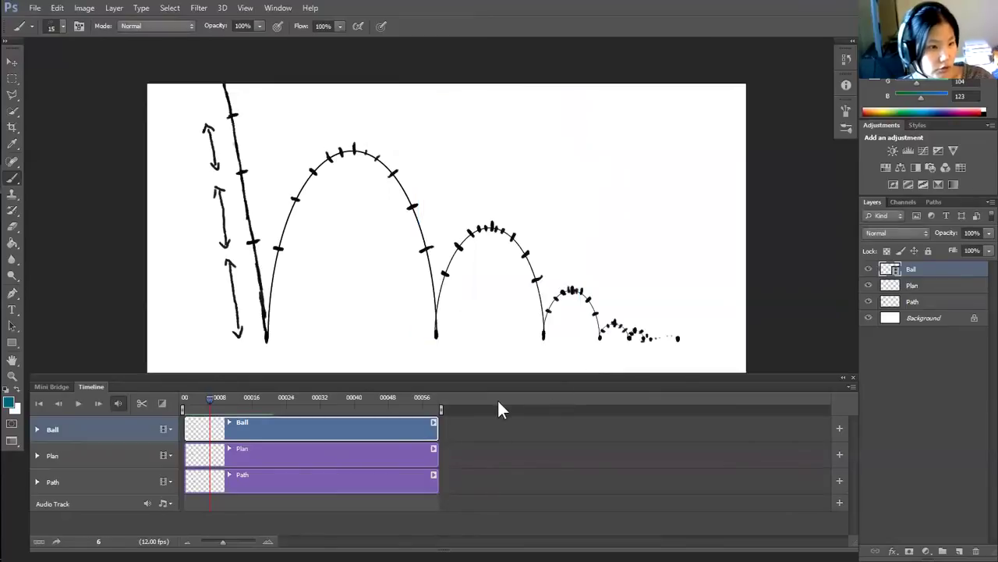
Enlarge the timeline's frame scale and, on frame 5, brush a teal oval ball outline around the falling line's top tick.
left_click_drag(221, 540, 232, 541)
left_click_drag(240, 397, 163, 398)
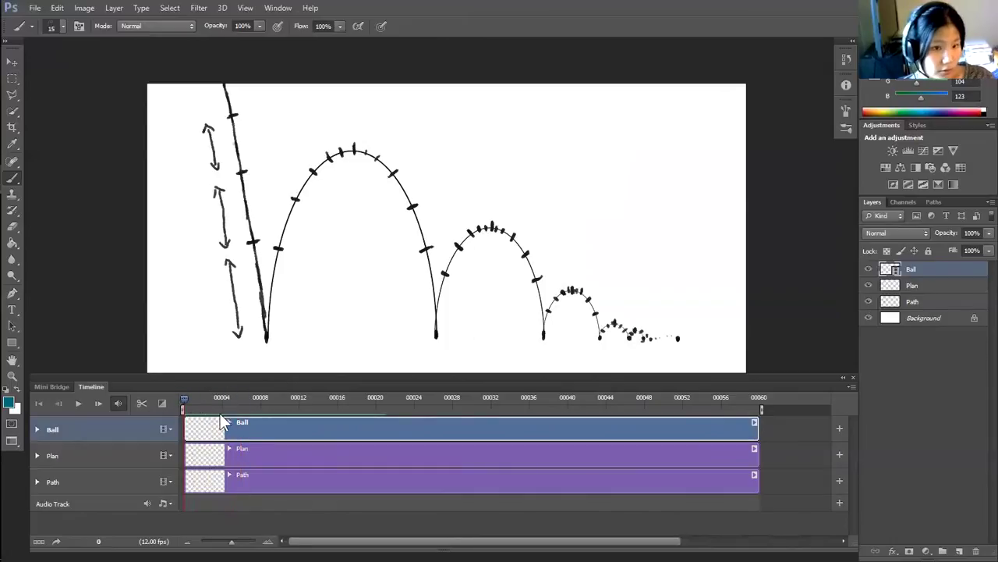
key("Right")
key("Right")
key("Right")
key("Right")
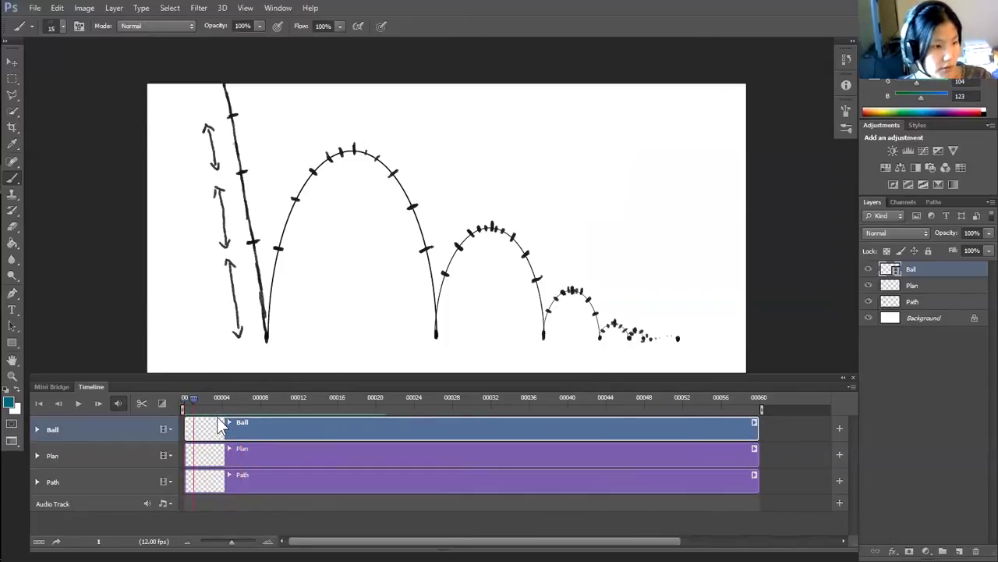
key("Right")
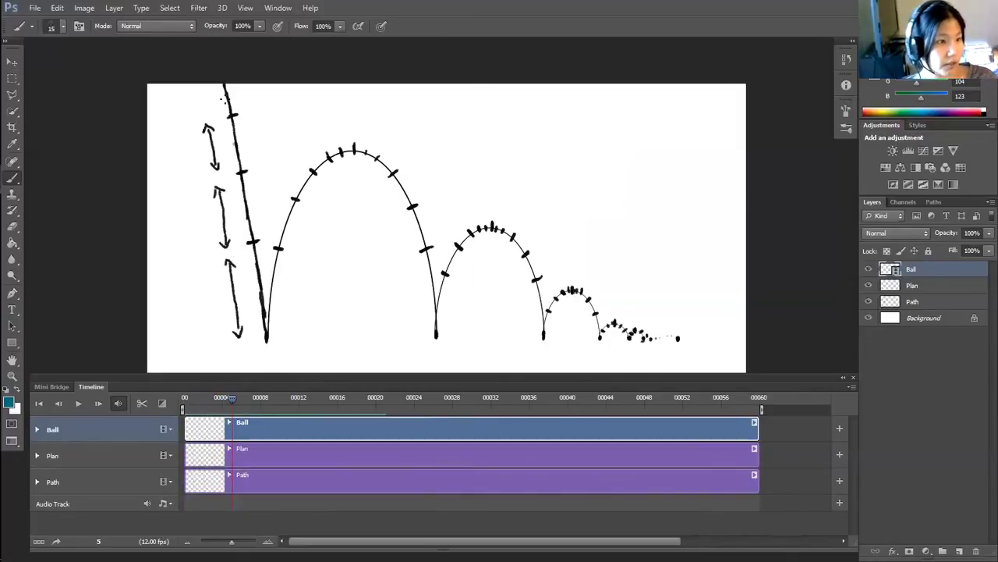
mouse_move(234, 98)
left_mouse_down()
mouse_move(240, 134)
mouse_move(218, 100)
left_mouse_up()
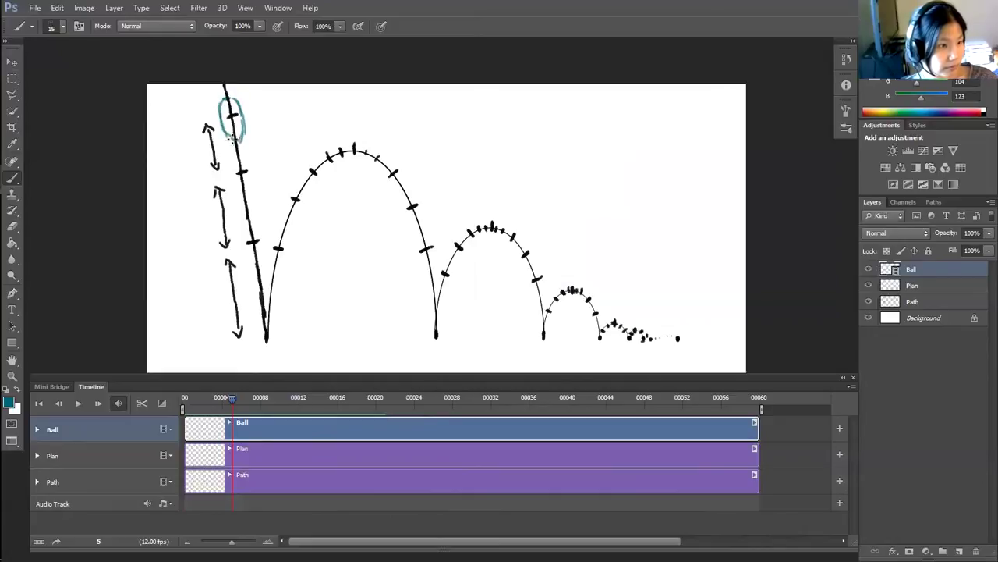
Brush the ball on frames 6 to 9: stretched at the next two falling ticks, squashed at the landing point, stretched at the first rising tick.
key("Right")
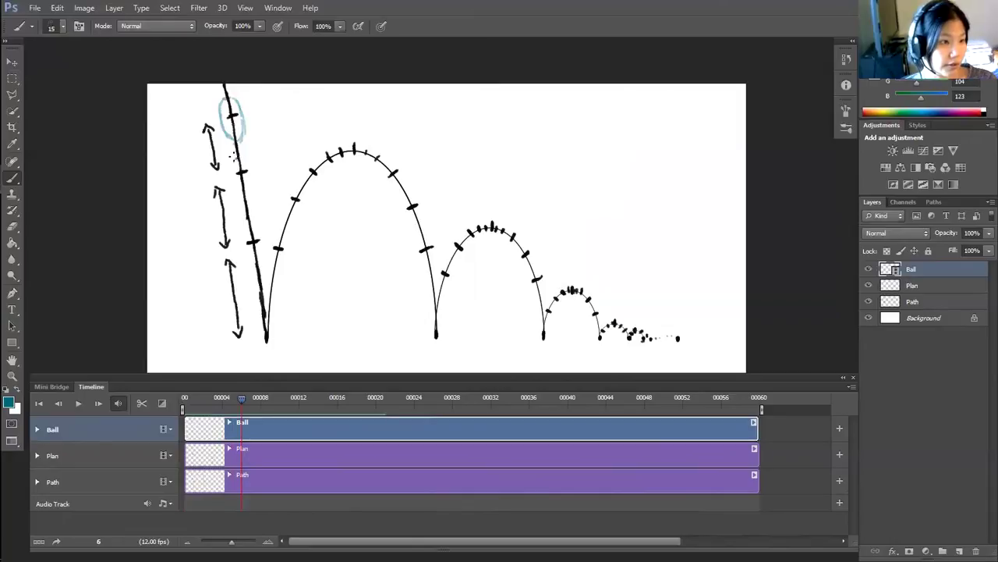
mouse_move(240, 152)
left_mouse_down()
mouse_move(250, 196)
mouse_move(231, 155)
mouse_move(230, 179)
mouse_move(245, 192)
mouse_move(259, 269)
left_mouse_up()
key("Right")
mouse_move(251, 221)
left_mouse_down()
mouse_move(254, 271)
mouse_move(260, 259)
mouse_move(251, 273)
mouse_move(248, 254)
mouse_move(265, 262)
mouse_move(244, 218)
mouse_move(267, 273)
left_mouse_up()
key("Right")
mouse_move(248, 330)
left_mouse_down()
mouse_move(286, 325)
mouse_move(287, 342)
mouse_move(242, 338)
mouse_move(277, 346)
mouse_move(295, 332)
mouse_move(273, 328)
left_mouse_up()
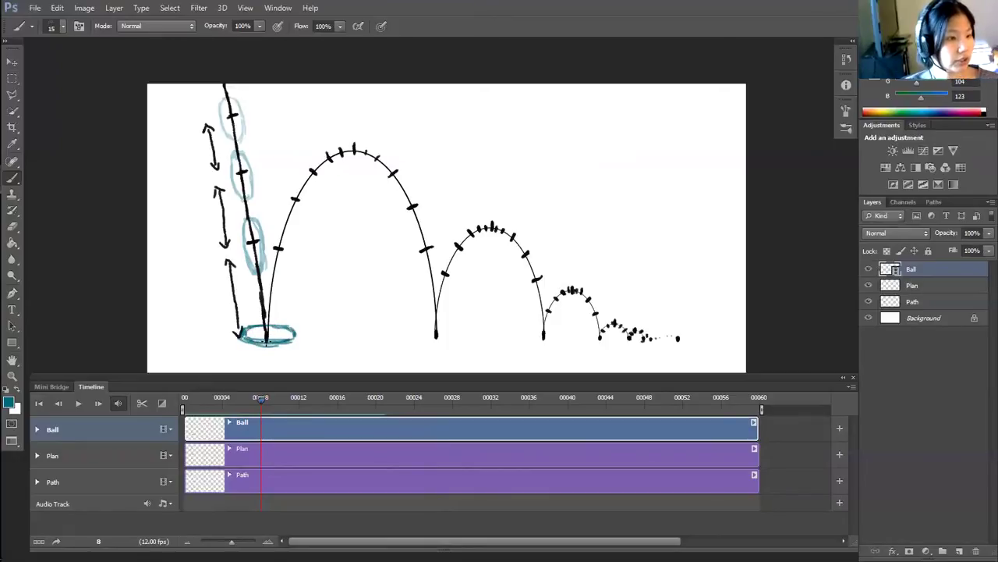
key("Right")
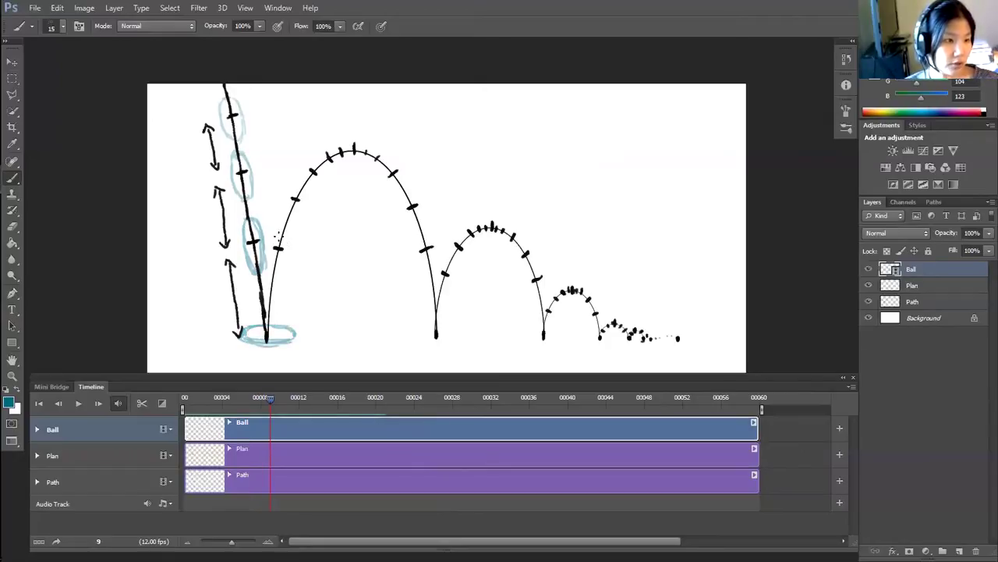
mouse_move(279, 231)
left_mouse_down()
mouse_move(289, 232)
mouse_move(291, 256)
mouse_move(290, 235)
mouse_move(272, 275)
mouse_move(279, 227)
mouse_move(273, 274)
left_mouse_up()
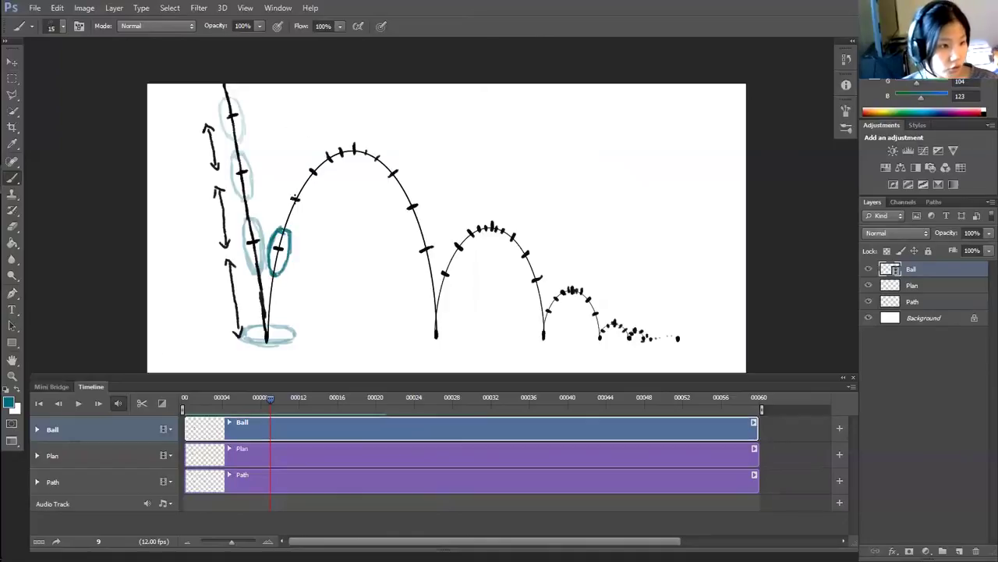
mouse_move(299, 185)
left_mouse_down()
mouse_move(284, 216)
mouse_move(286, 187)
mouse_move(284, 220)
mouse_move(297, 216)
mouse_move(306, 191)
mouse_move(295, 217)
mouse_move(296, 187)
left_mouse_up()
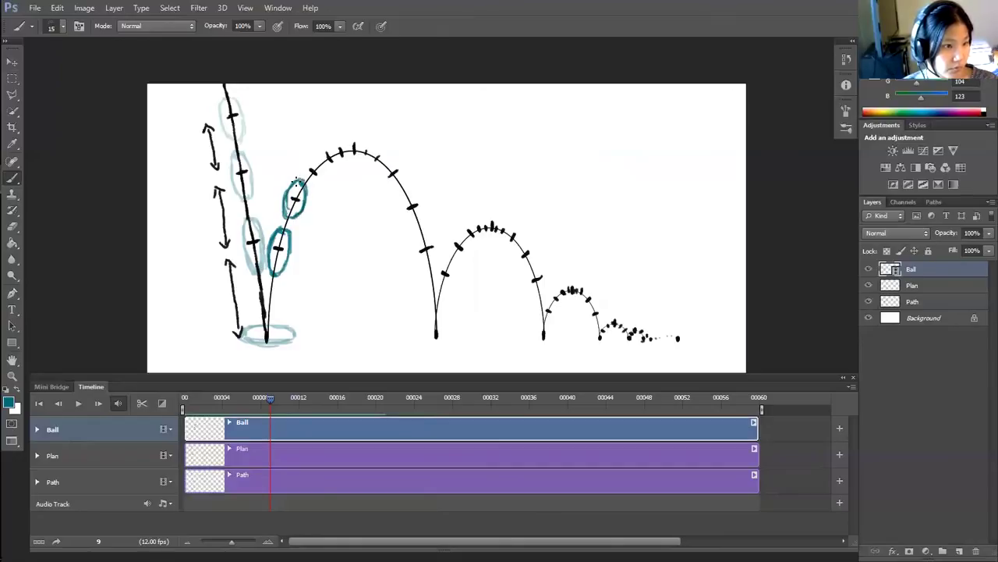
mouse_move(315, 158)
left_mouse_down()
mouse_move(304, 175)
mouse_move(314, 185)
mouse_move(314, 159)
mouse_move(326, 160)
mouse_move(326, 174)
mouse_move(313, 182)
left_mouse_up()
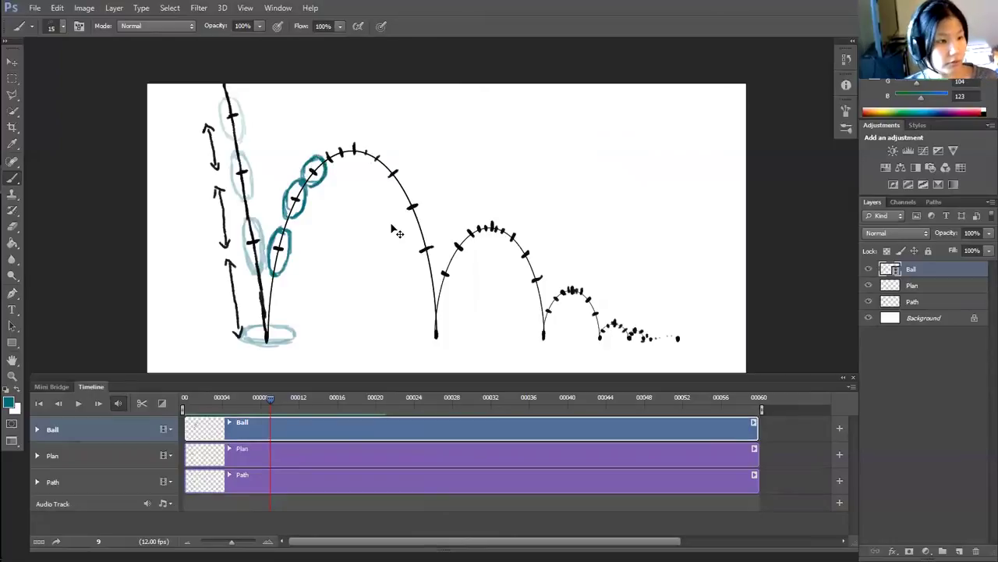
key("e")
mouse_move(320, 165)
left_mouse_down()
mouse_move(293, 209)
mouse_move(314, 182)
left_mouse_up()
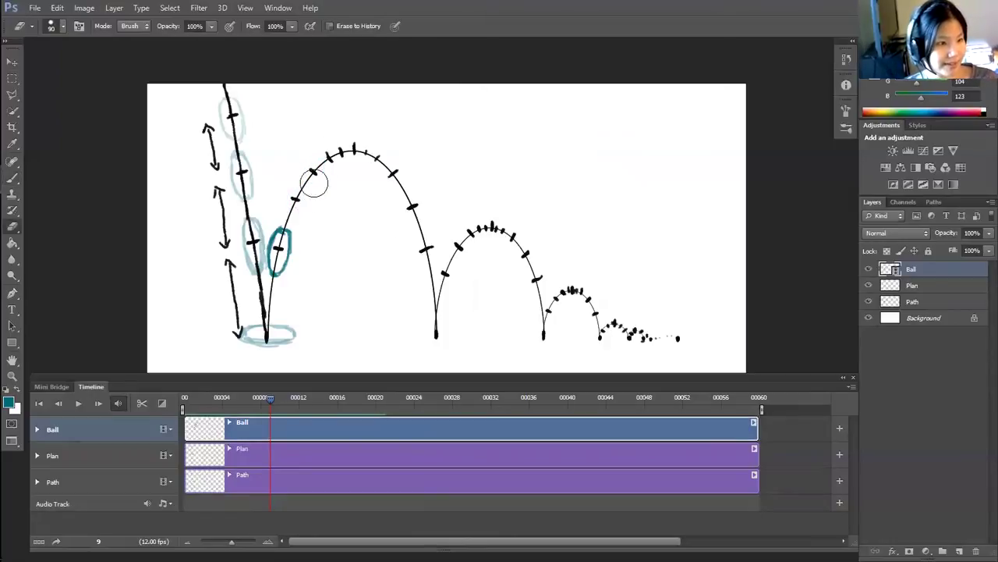
Advance to frame 10 and brush a rounder ball outline around the first arc's second rising tick.
key("Left")
key("Right")
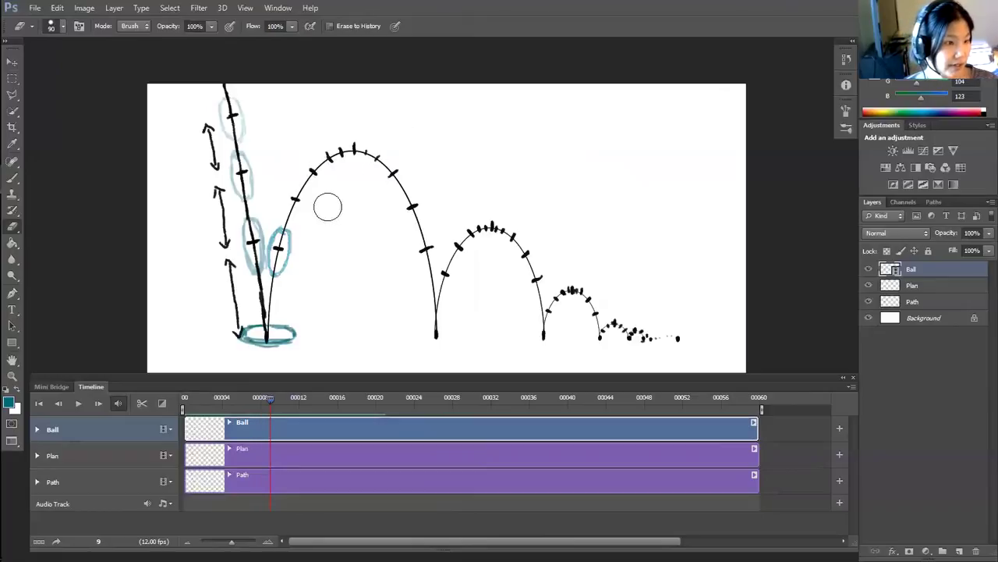
key("Right")
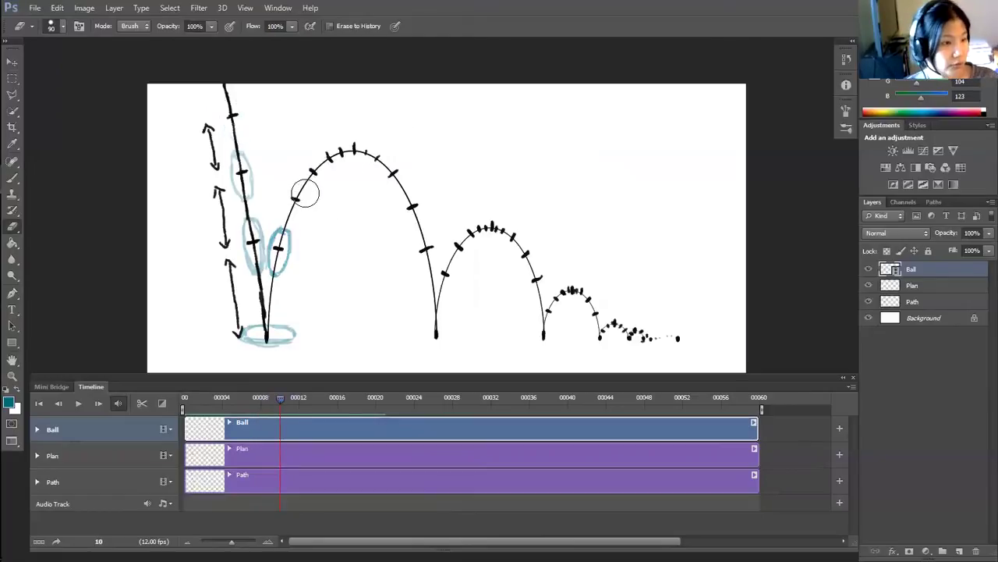
key("b")
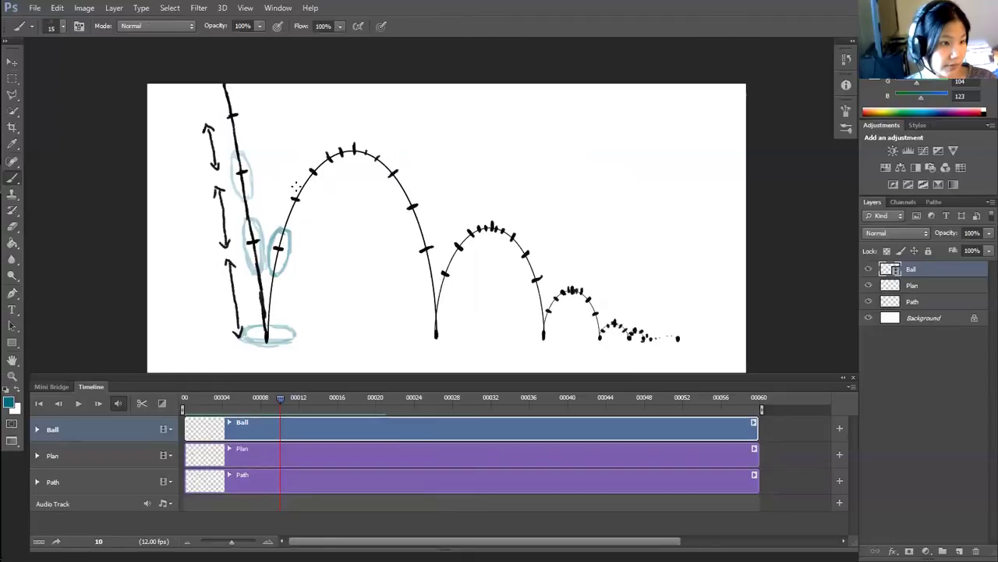
mouse_move(301, 182)
left_mouse_down()
mouse_move(290, 178)
mouse_move(281, 209)
mouse_move(297, 219)
mouse_move(298, 188)
mouse_move(302, 217)
mouse_move(308, 187)
mouse_move(281, 218)
left_mouse_up()
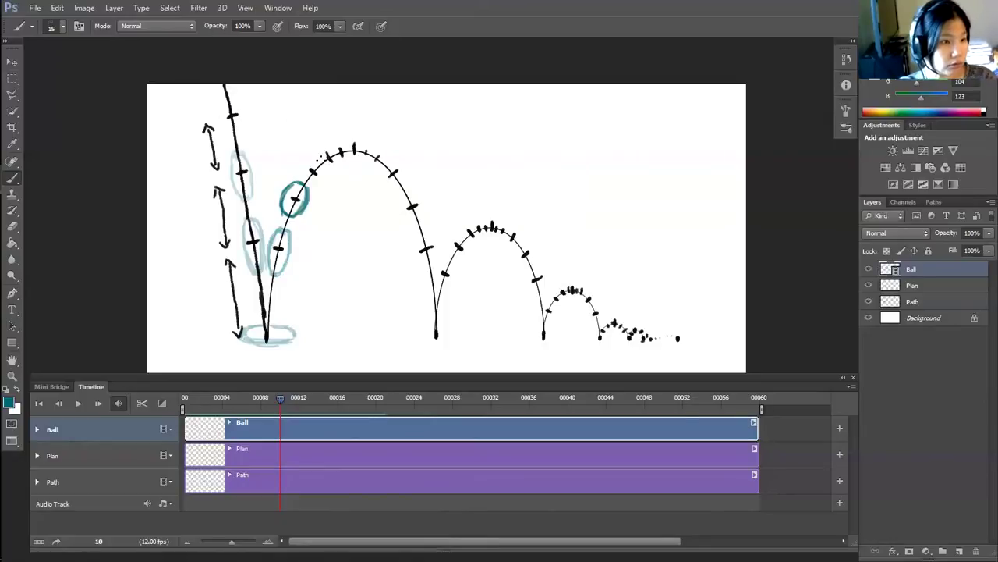
mouse_move(302, 184)
left_mouse_down()
mouse_move(319, 184)
mouse_move(328, 169)
mouse_move(308, 158)
left_mouse_up()
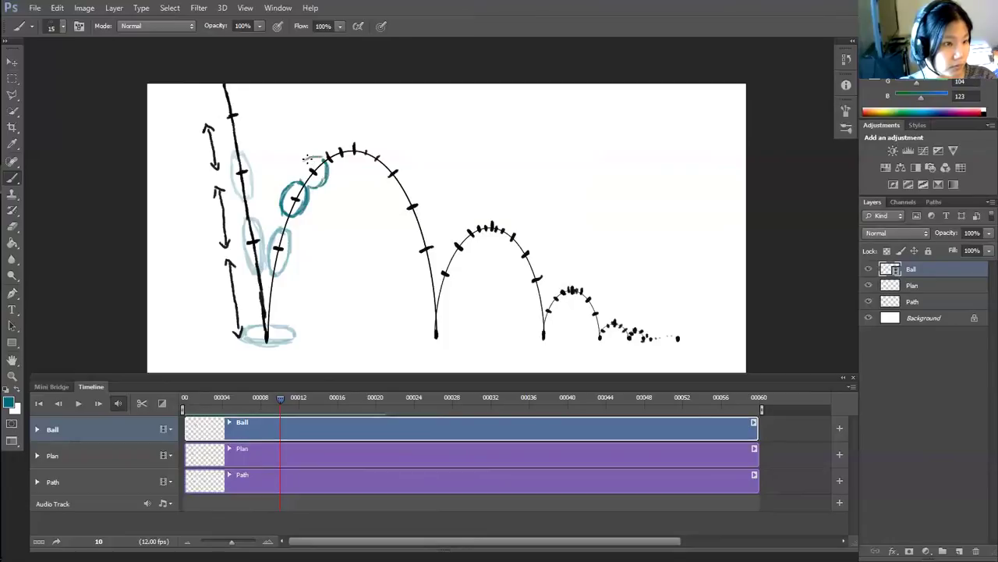
key("ctrl+alt+z")
key("ctrl+alt+z")
key("ctrl+alt+z")
key("ctrl+alt+z")
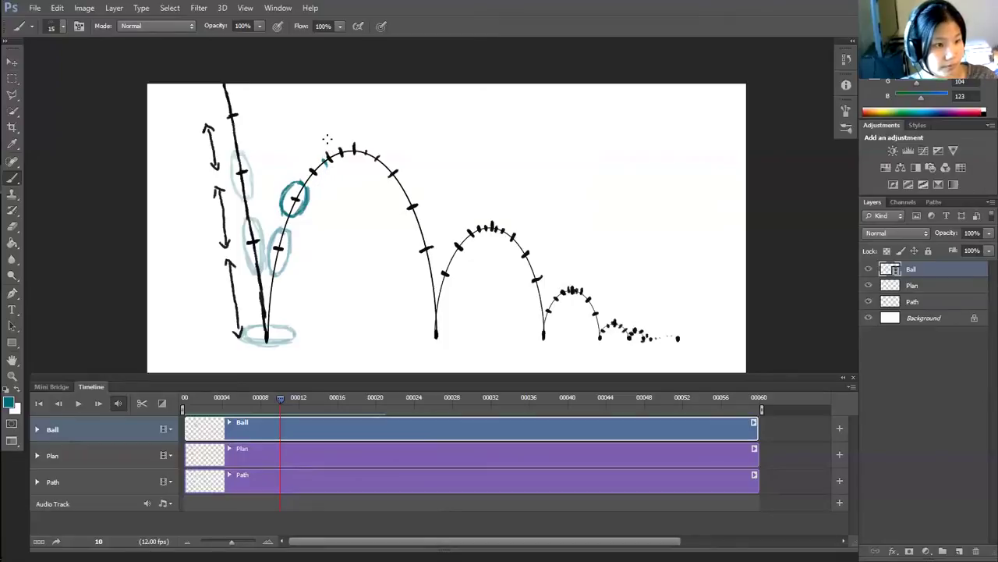
Brush round ball outlines on frames 11 to 14, at the first arc's next three rising ticks and its peak.
key("Right")
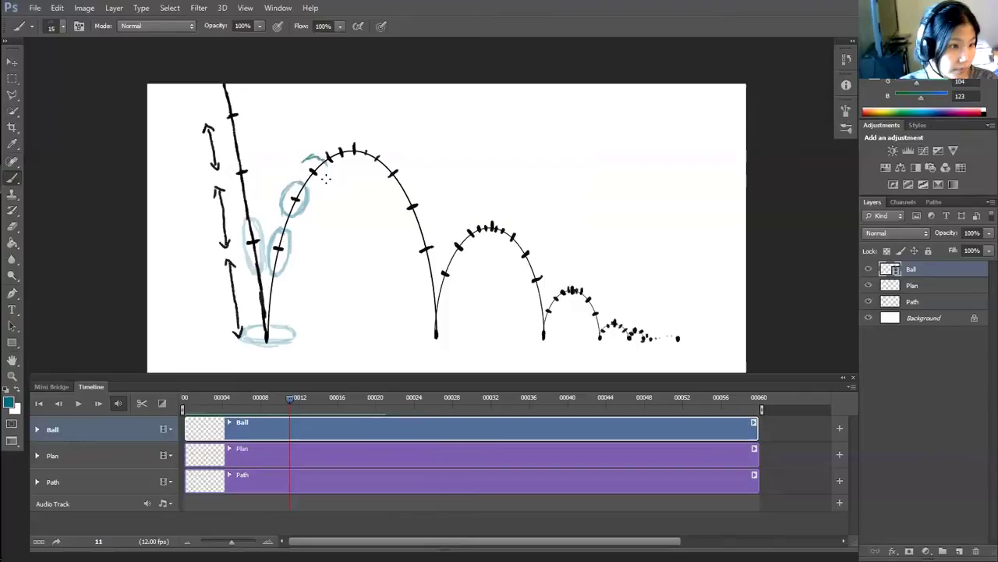
mouse_move(324, 170)
left_mouse_down()
mouse_move(320, 189)
mouse_move(310, 160)
mouse_move(308, 188)
mouse_move(296, 184)
mouse_move(298, 166)
left_mouse_up()
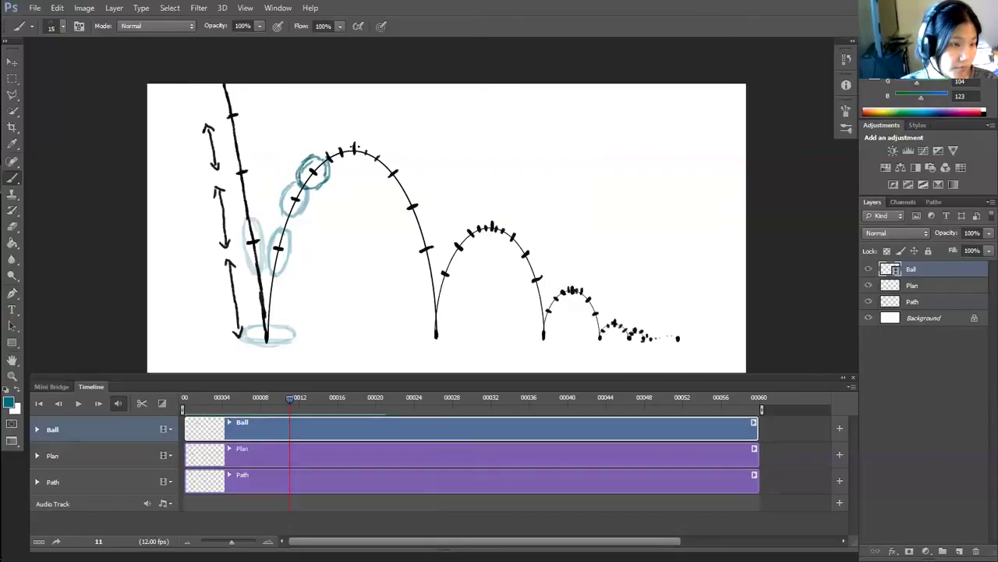
key("Right")
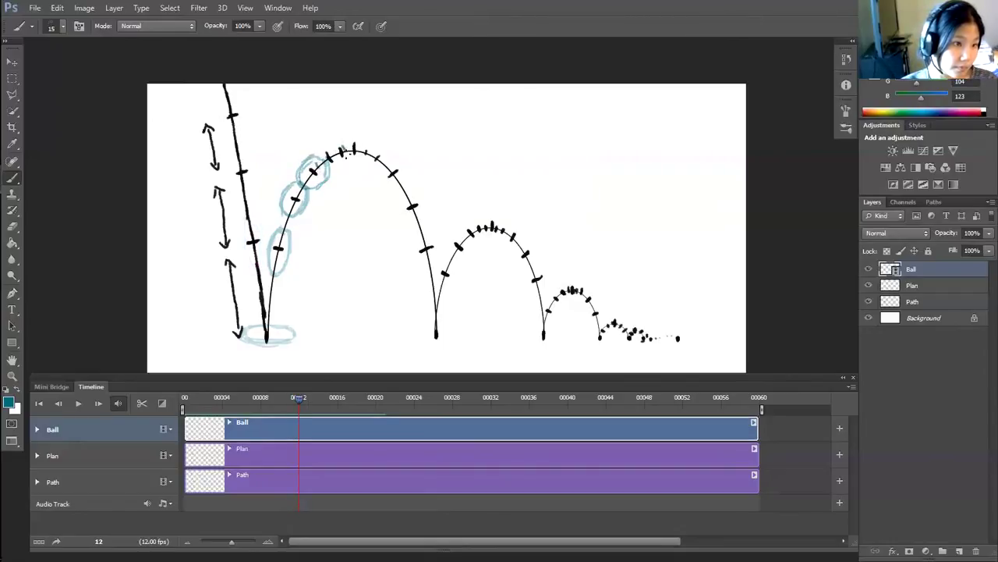
mouse_move(329, 143)
left_mouse_down()
mouse_move(317, 147)
mouse_move(318, 167)
mouse_move(335, 138)
mouse_move(347, 154)
mouse_move(336, 165)
left_mouse_up()
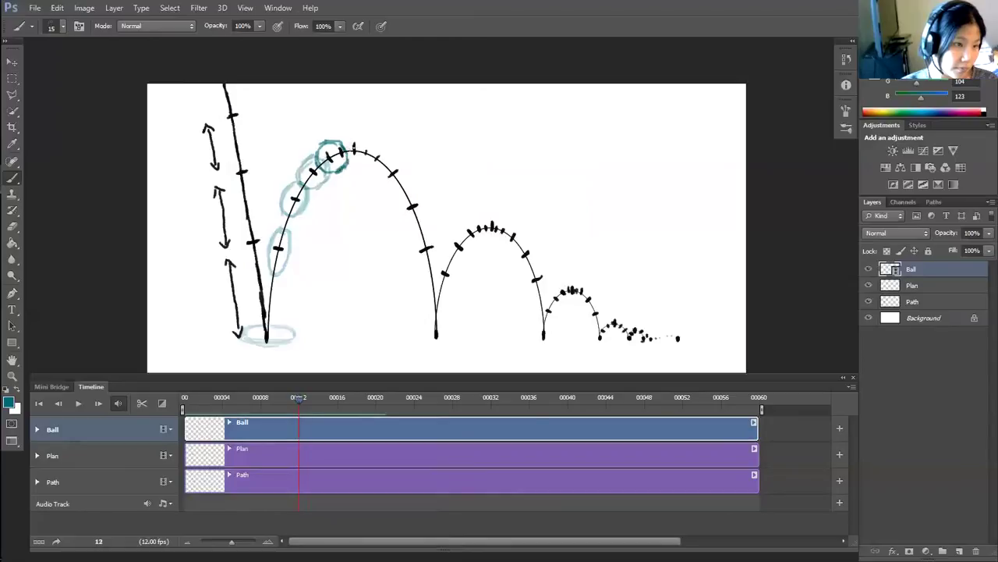
key("Right")
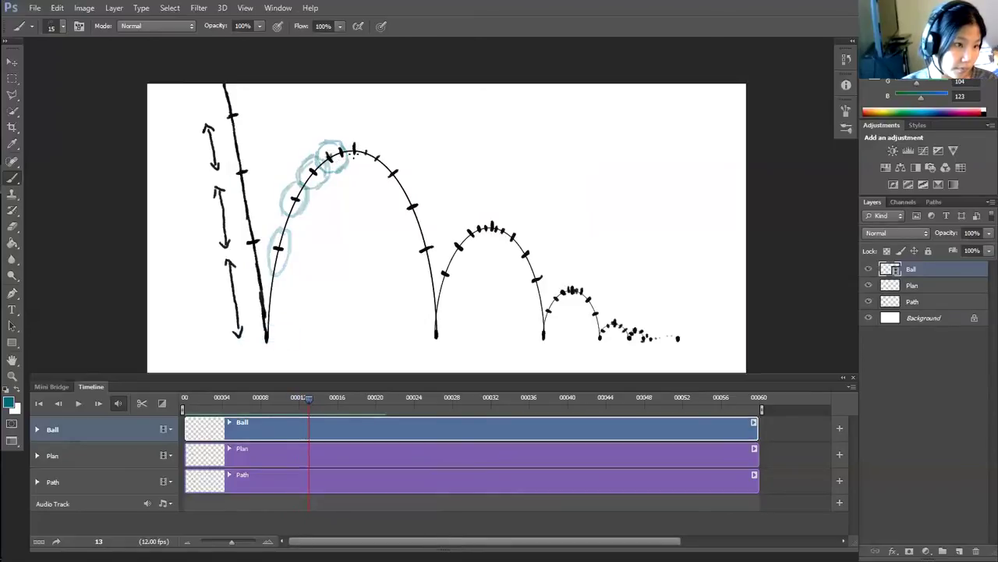
mouse_move(355, 147)
left_mouse_down()
mouse_move(355, 165)
mouse_move(334, 163)
mouse_move(335, 142)
mouse_move(353, 141)
left_mouse_up()
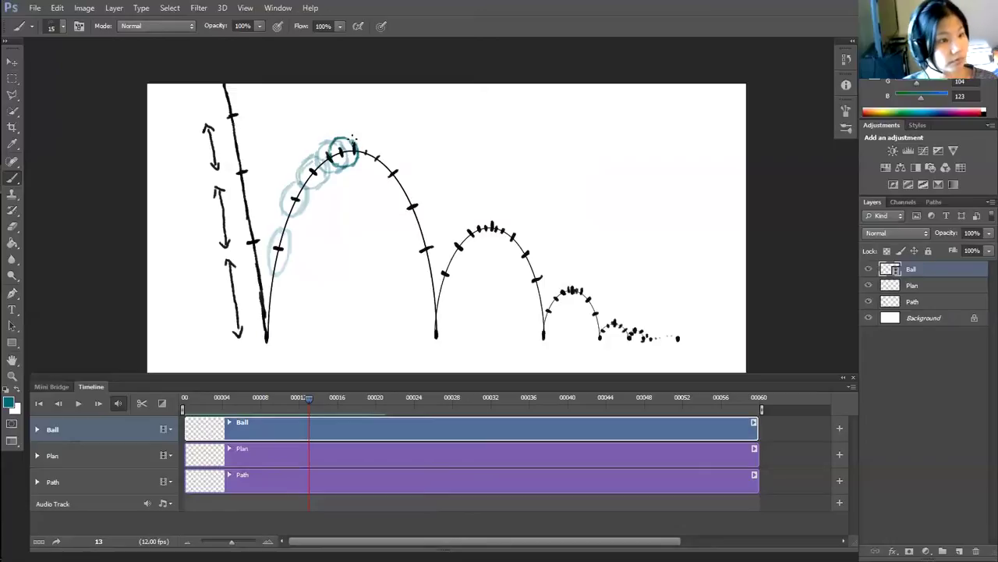
key("Right")
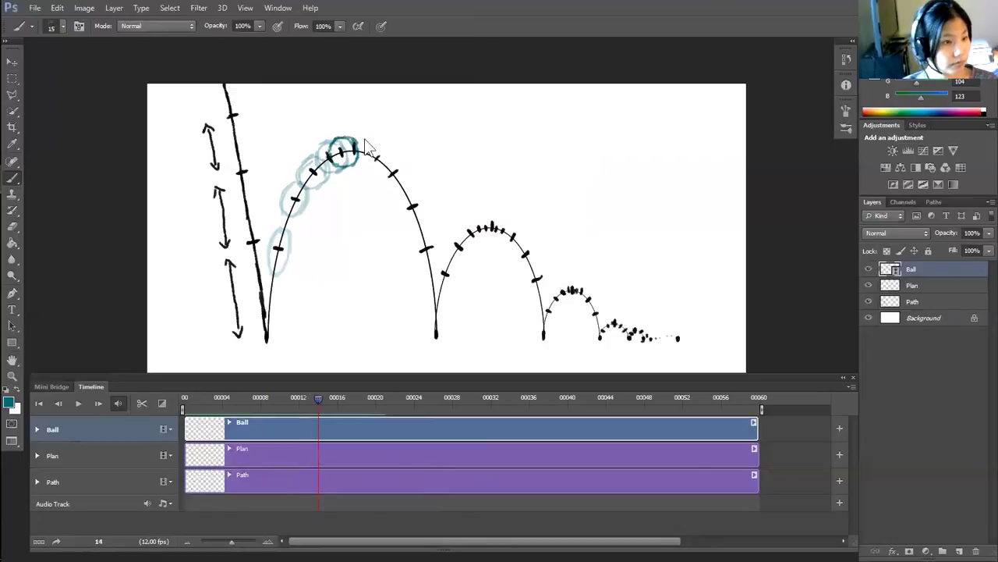
mouse_move(336, 151)
left_mouse_down()
mouse_move(348, 131)
mouse_move(361, 132)
mouse_move(369, 151)
mouse_move(361, 163)
mouse_move(368, 134)
mouse_move(371, 153)
mouse_move(359, 164)
mouse_move(345, 135)
mouse_move(341, 158)
left_mouse_up()
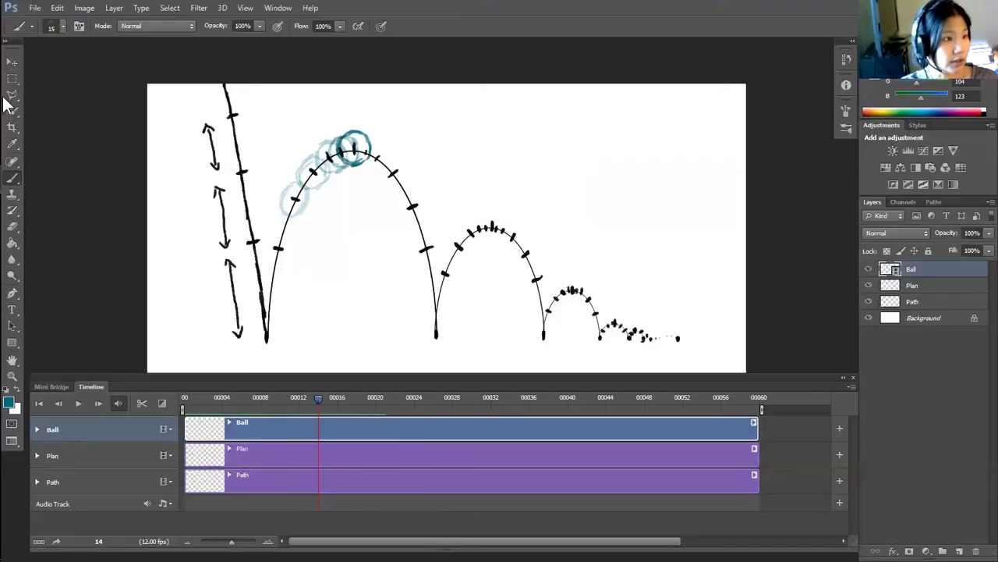
Make an elliptical selection around the peak ball on frame 14 and fill it with the teal foreground color.
left_click_drag(12, 79, 50, 89)
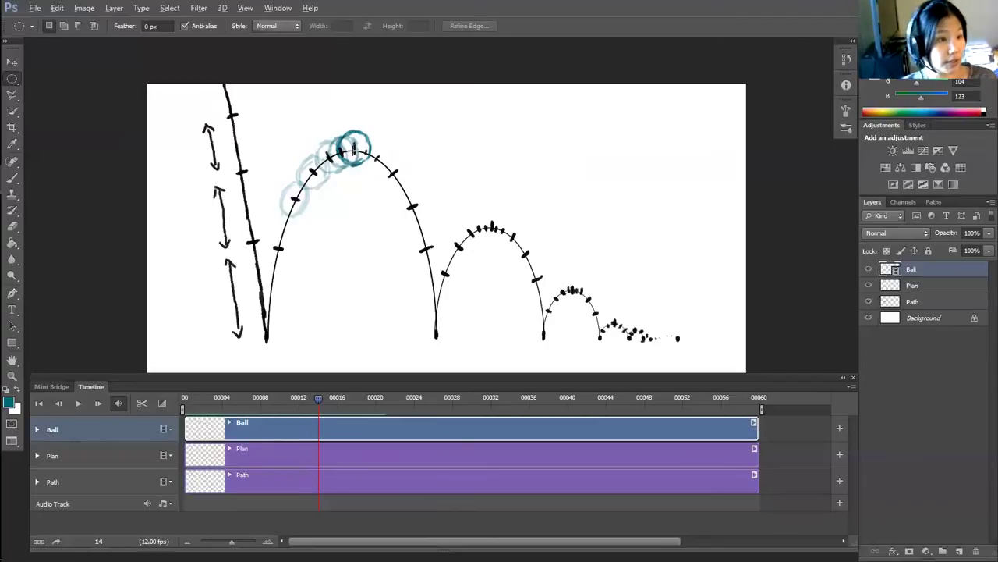
left_click_drag(354, 148, 332, 133)
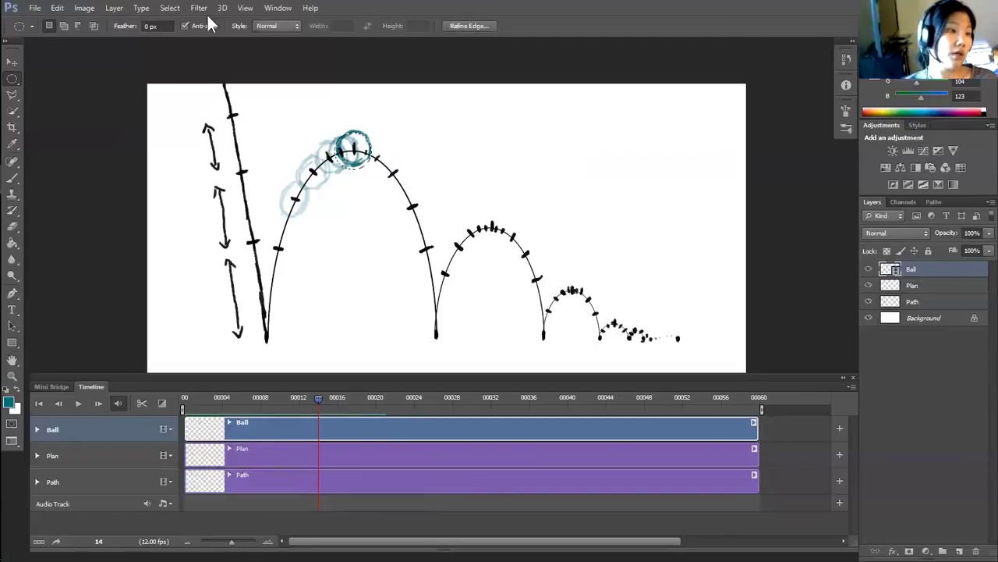
key("g")
key("alt+BackSpace")
Contract the circular selection by 3 pixels and delete its contents to leave a thin teal ring.
left_click(170, 8)
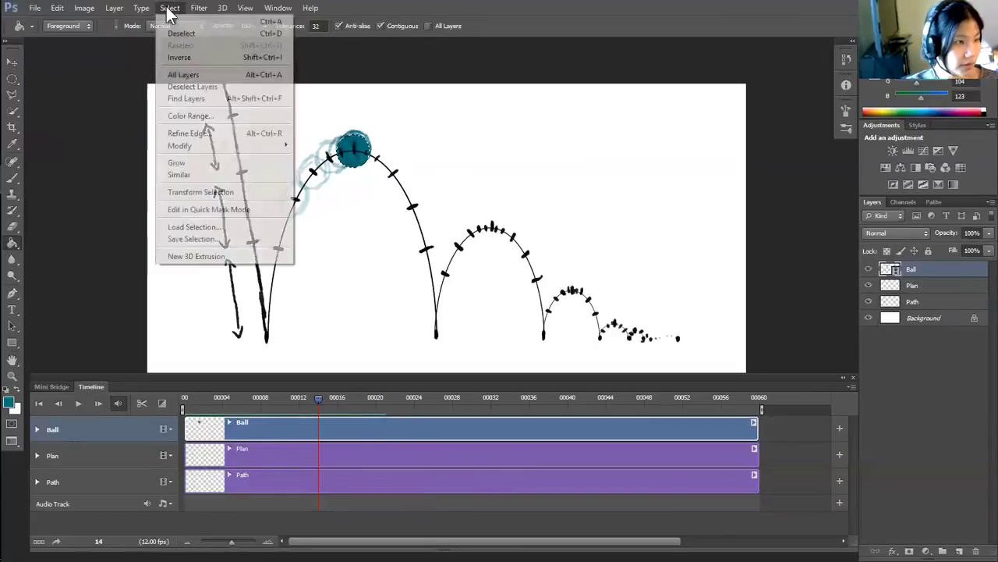
mouse_move(256, 142)
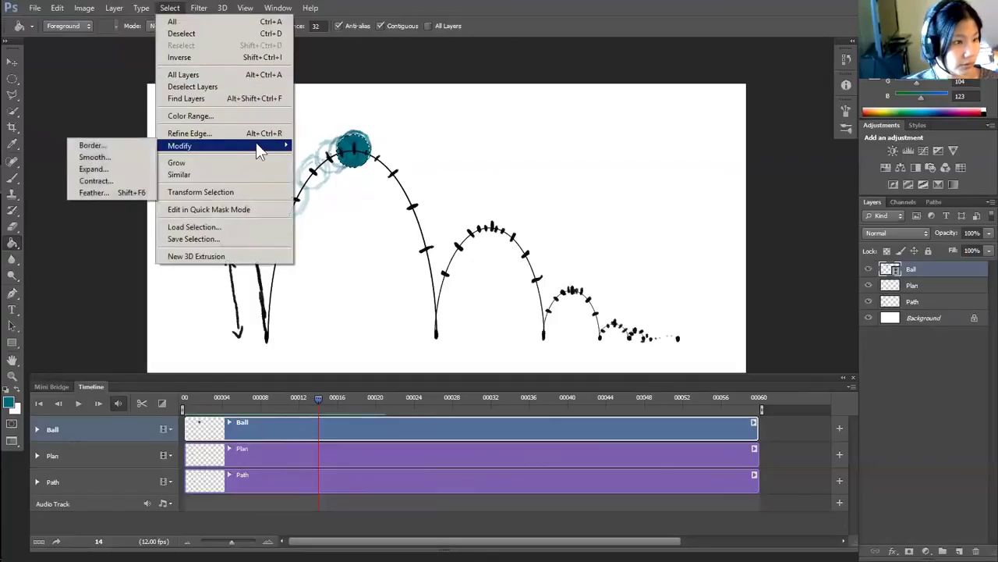
left_click(129, 178)
type("1")
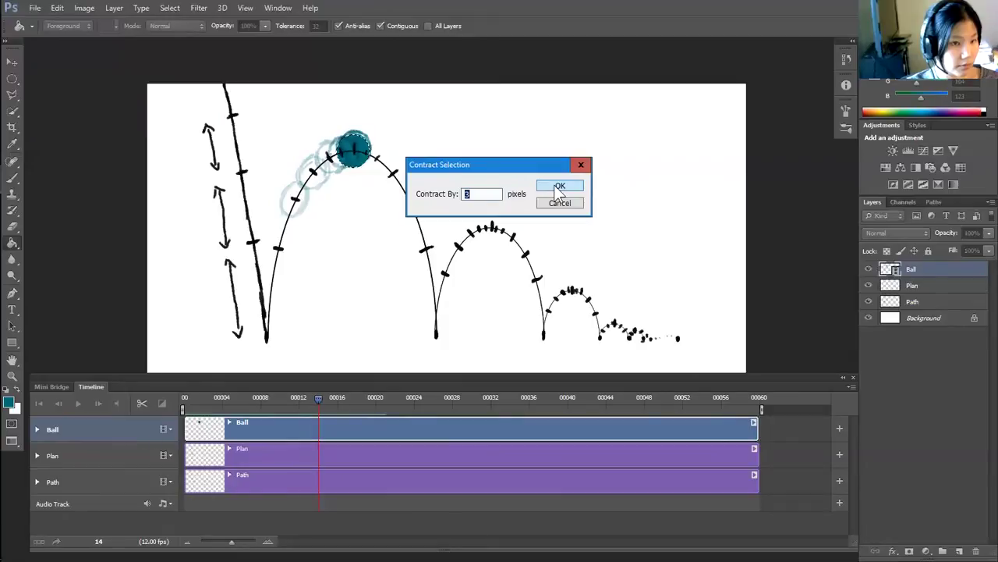
left_click(553, 186)
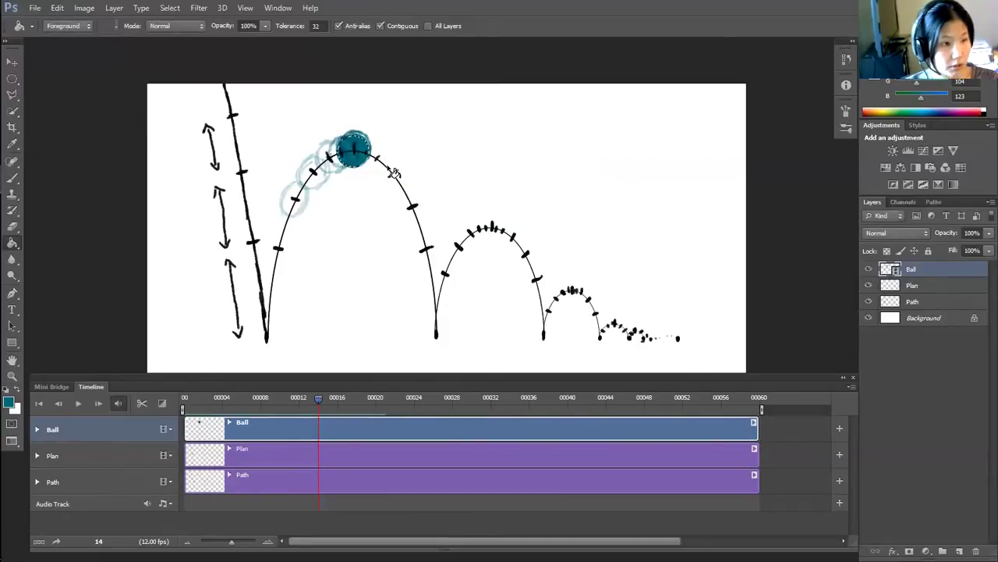
key("Delete")
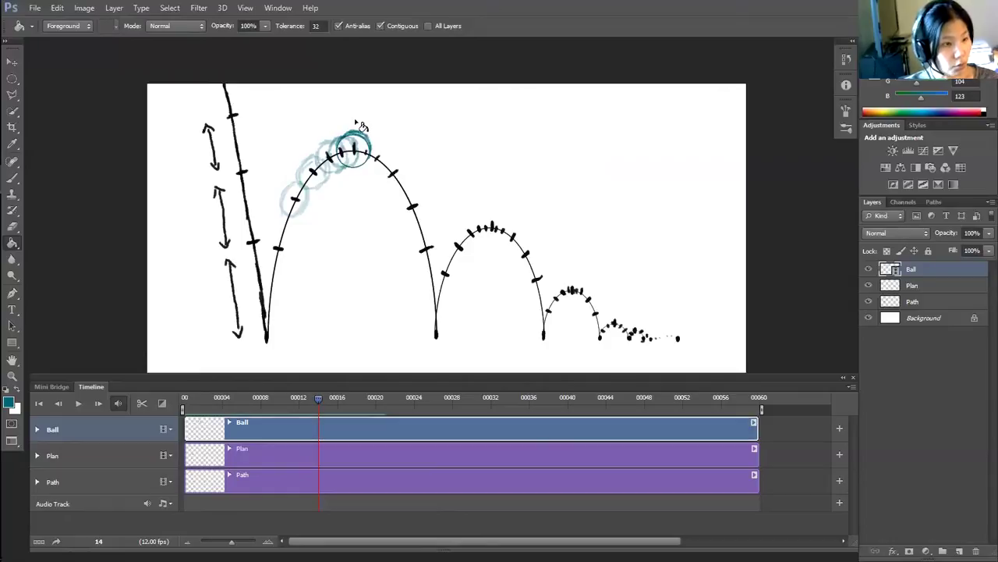
With the eraser reduced to size 45, erase rough brush strokes outside the thin ring on frame 14.
key("b")
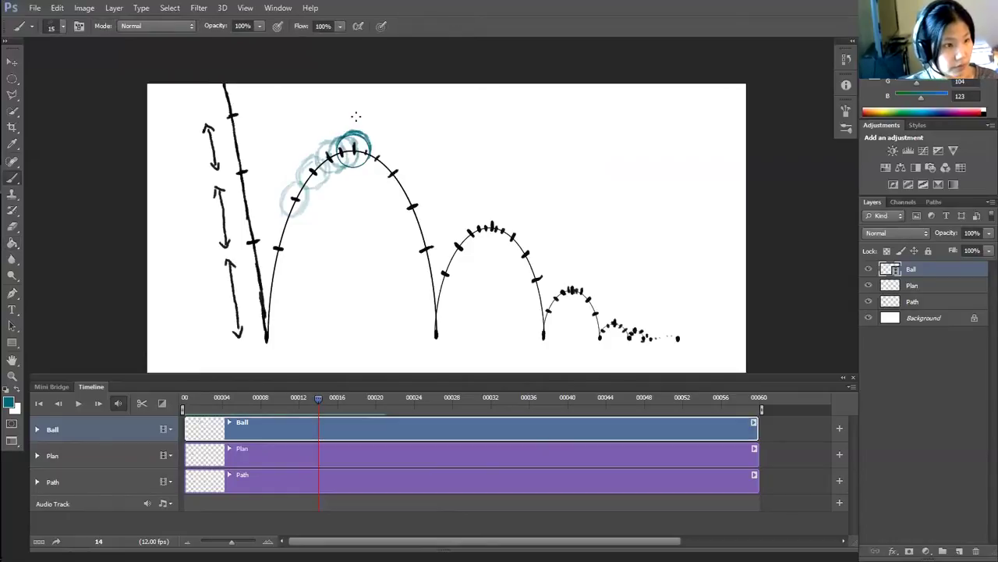
key("e")
key("bracketleft")
key("bracketleft")
key("bracketleft")
key("bracketleft")
key("bracketleft")
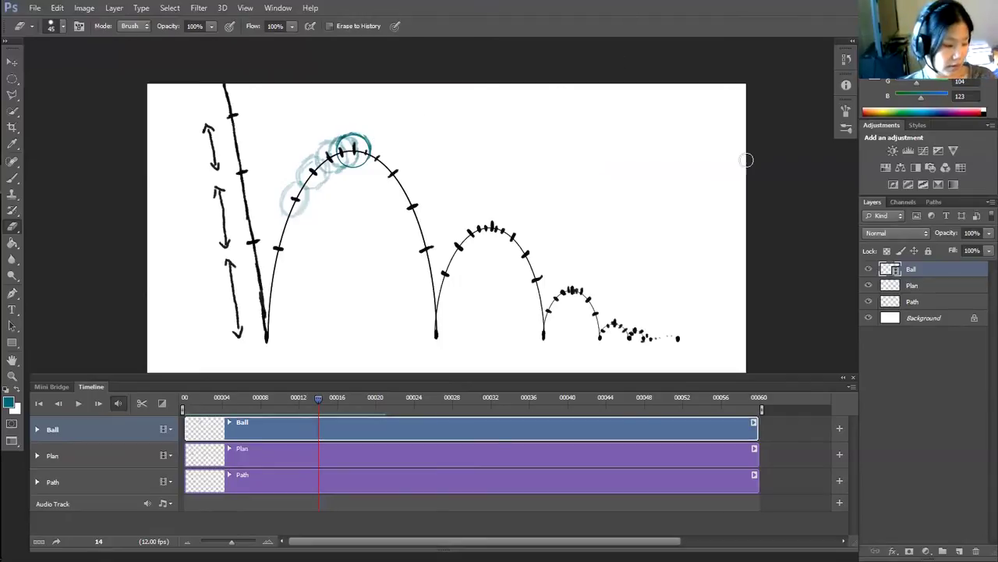
Brush the ball on frames 15 to 18 at the first arc's first four falling ticks, slightly stretched on the last one.
key("b")
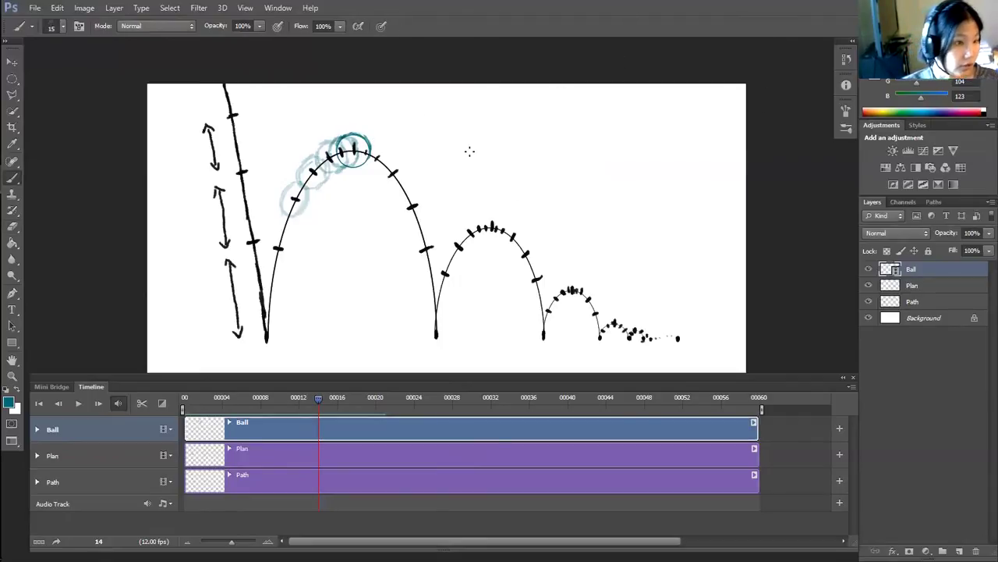
key("Right")
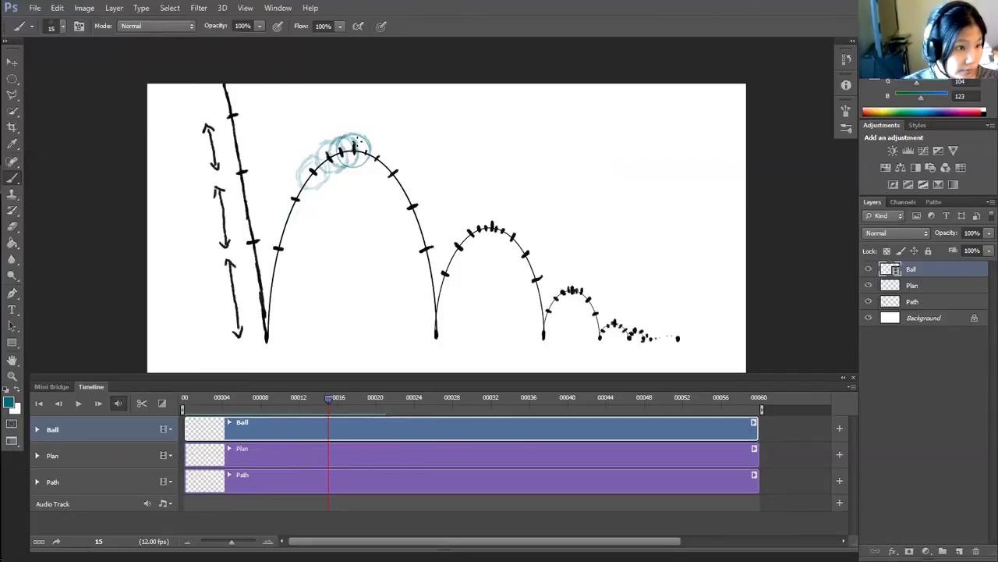
mouse_move(377, 142)
left_mouse_down()
mouse_move(373, 166)
mouse_move(354, 160)
mouse_move(367, 168)
mouse_move(377, 160)
mouse_move(366, 136)
mouse_move(356, 164)
mouse_move(381, 144)
mouse_move(380, 162)
left_mouse_up()
key("Right")
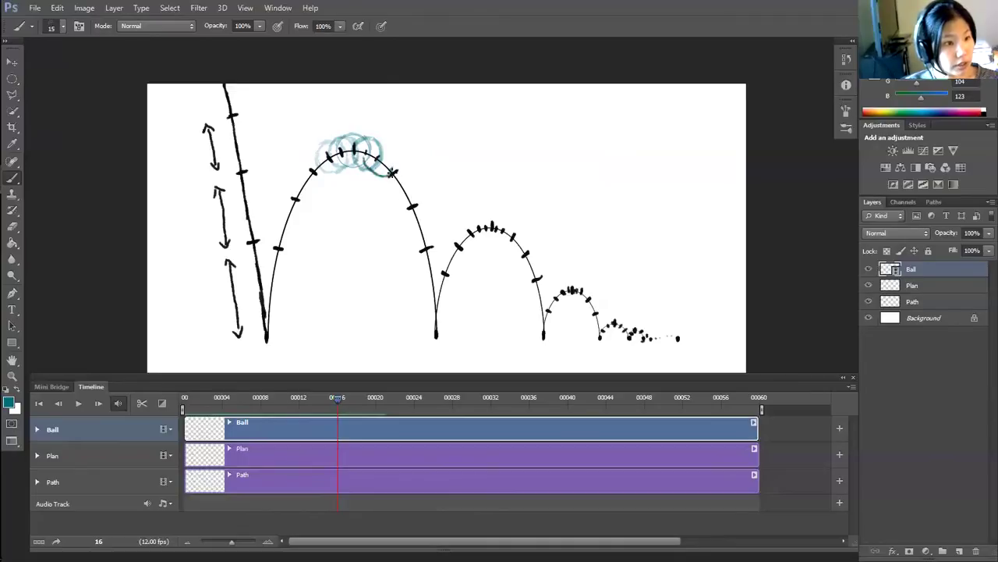
mouse_move(365, 160)
left_mouse_down()
mouse_move(373, 144)
mouse_move(393, 154)
mouse_move(364, 159)
mouse_move(380, 143)
left_mouse_up()
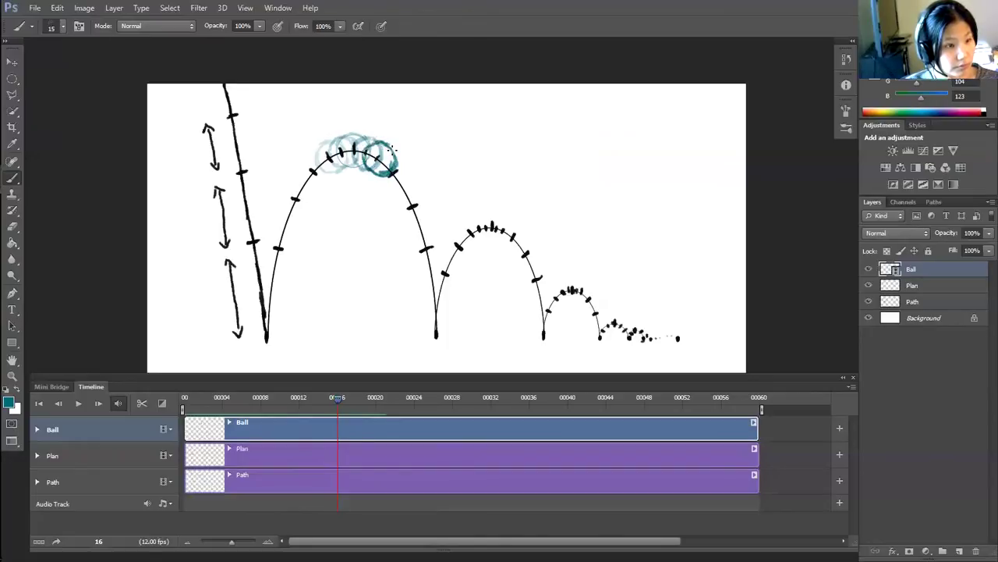
key("Right")
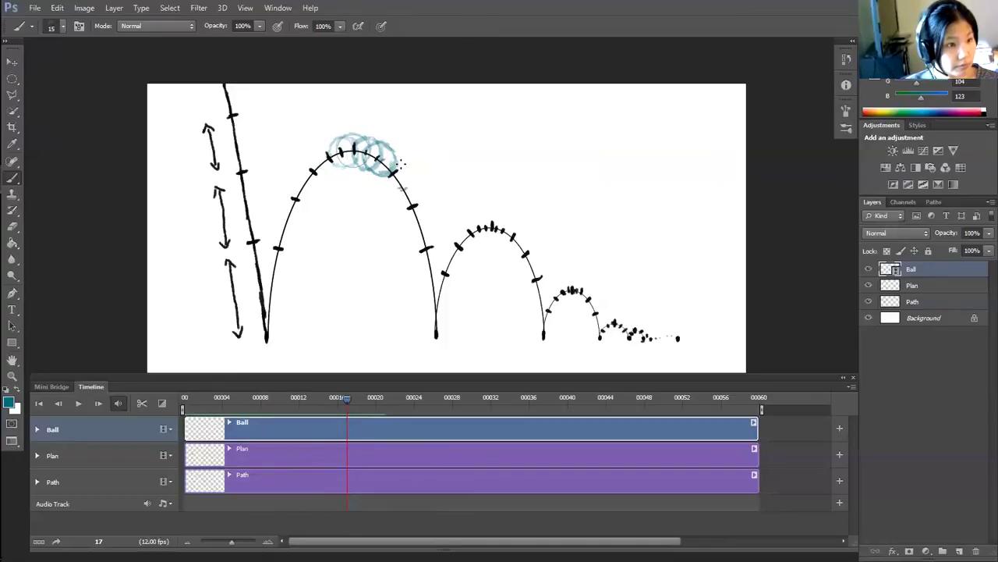
mouse_move(371, 153)
left_mouse_down()
mouse_move(395, 158)
mouse_move(406, 173)
mouse_move(397, 189)
mouse_move(388, 167)
mouse_move(379, 184)
mouse_move(379, 165)
mouse_move(407, 184)
left_mouse_up()
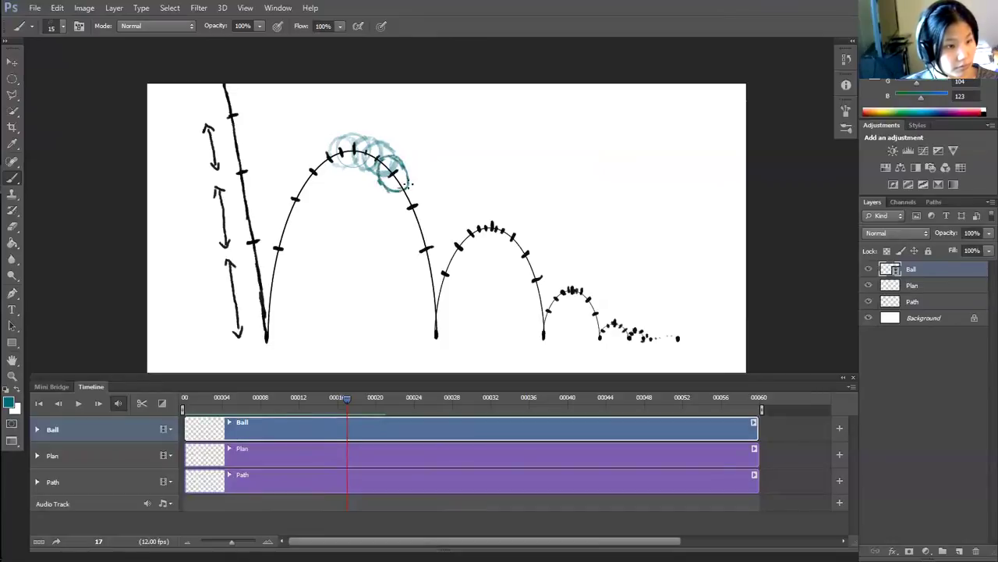
key("Right")
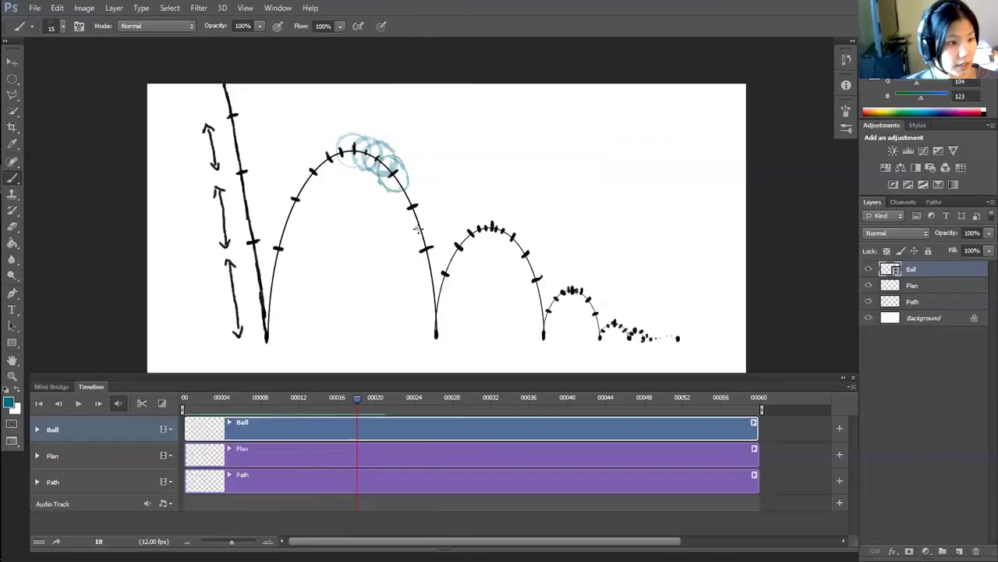
mouse_move(415, 184)
left_mouse_down()
mouse_move(429, 226)
mouse_move(418, 231)
mouse_move(392, 204)
mouse_move(402, 225)
mouse_move(418, 230)
left_mouse_up()
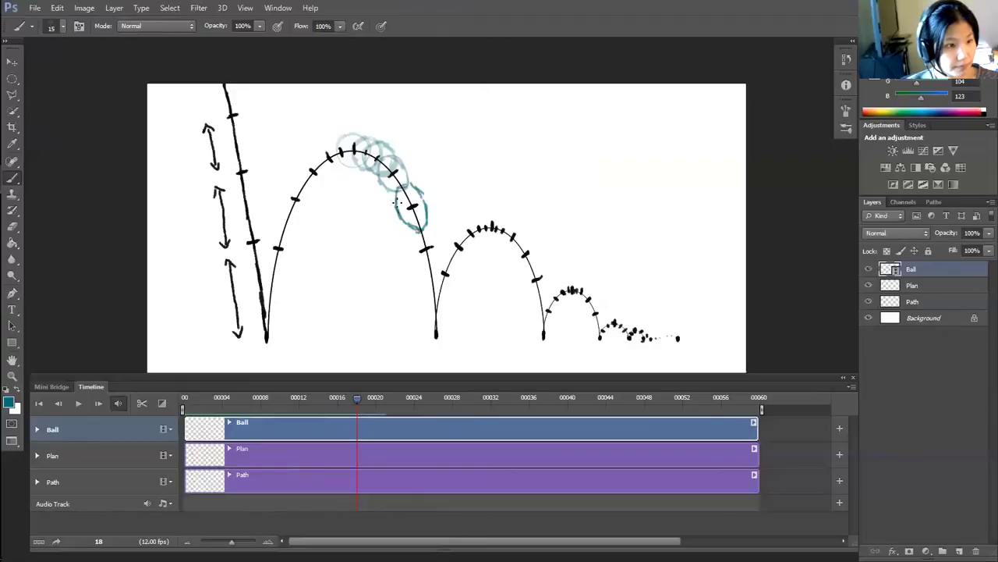
On frame 19, limit the work area to frames 9 to 19 and brush a stretched ball around the first arc's last falling tick.
key("Right")
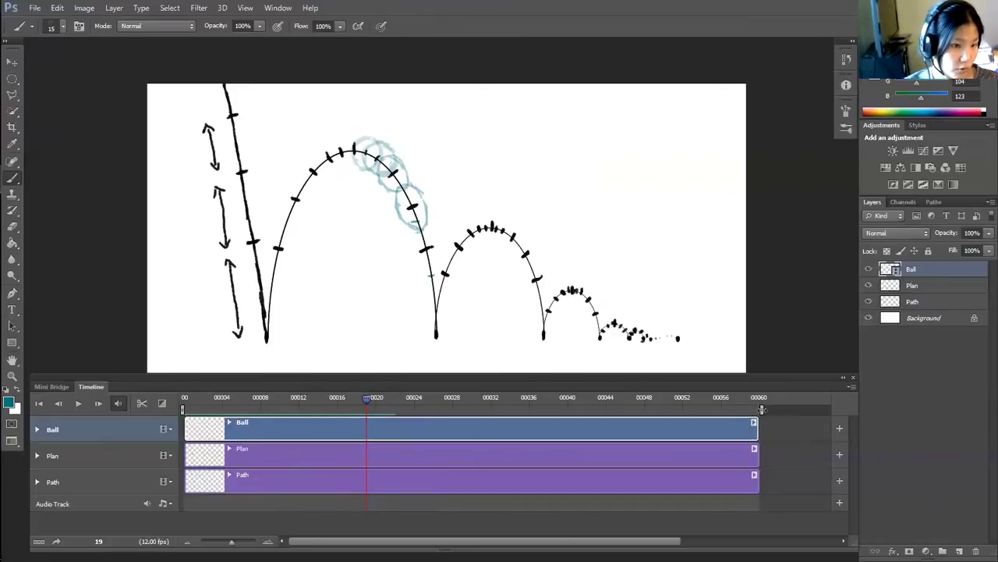
mouse_move(761, 410)
left_mouse_down()
mouse_move(290, 401)
mouse_move(298, 401)
mouse_move(263, 405)
mouse_move(266, 422)
left_mouse_up()
left_click_drag(187, 408, 268, 407)
mouse_move(366, 395)
left_mouse_down()
mouse_move(378, 395)
mouse_move(368, 398)
left_mouse_up()
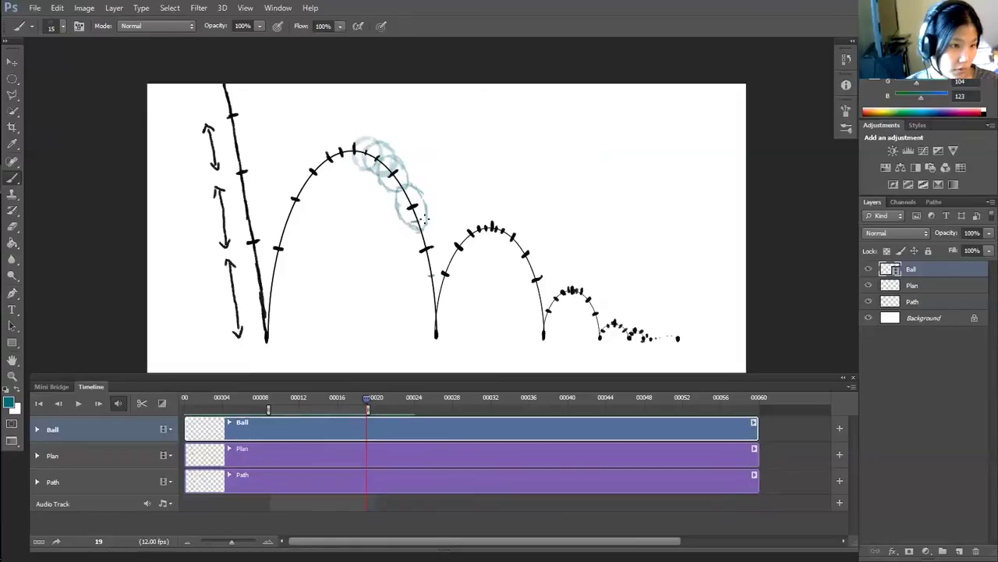
mouse_move(412, 222)
left_mouse_down()
mouse_move(411, 262)
mouse_move(424, 276)
left_mouse_up()
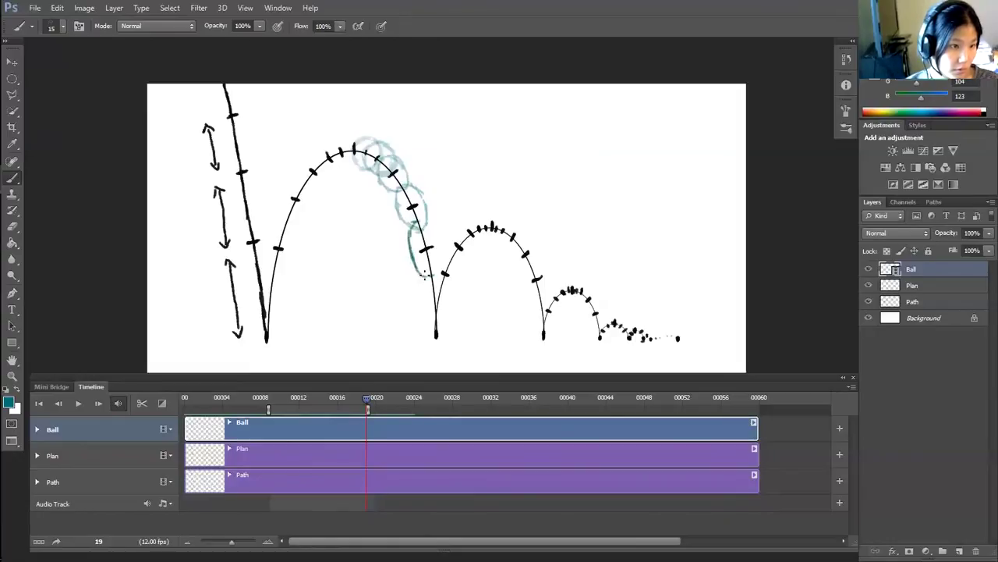
mouse_move(422, 223)
left_mouse_down()
mouse_move(439, 266)
mouse_move(429, 275)
left_mouse_up()
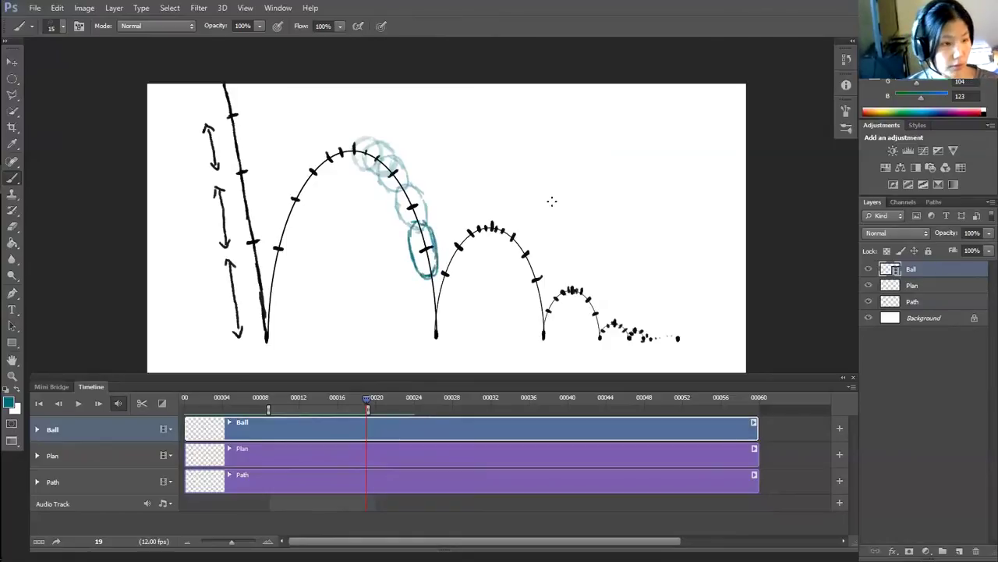
Step back and forth through frames 9 to 19 to check the ball's motion over the first arc.
key("Left")
key("Left")
key("Left")
key("Left")
key("Left")
key("Left")
key("Left")
key("Left")
key("Left")
key("Left")
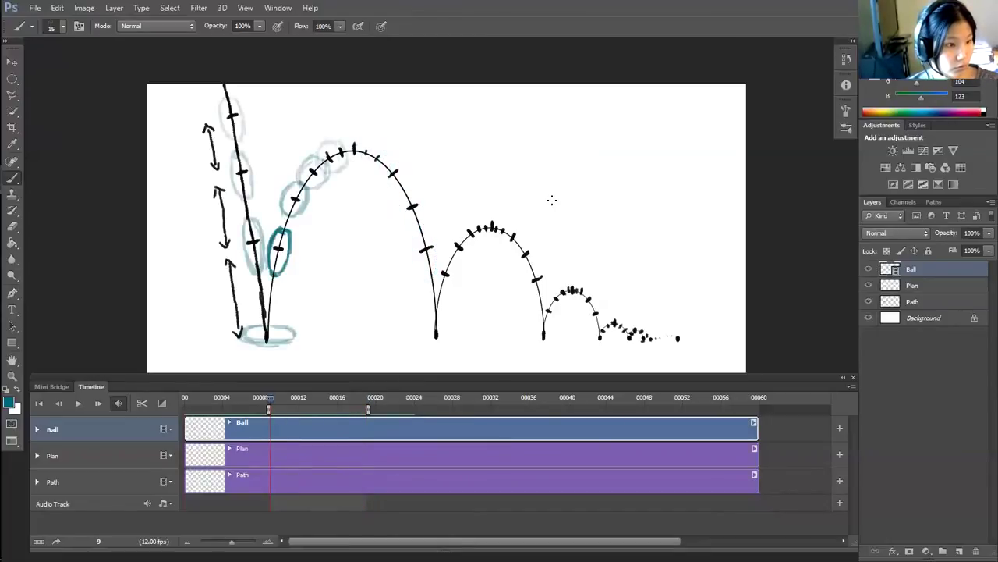
key("Right")
key("Right")
key("Right")
key("Right")
key("Right")
key("Right")
key("Right")
key("Right")
key("Right")
key("Left")
key("Left")
key("Left")
key("Left")
key("Left")
key("Left")
key("Left")
key("Left")
key("Left")
key("Right")
key("Right")
key("Right")
key("Right")
key("Right")
key("Right")
key("Right")
key("Right")
key("Right")
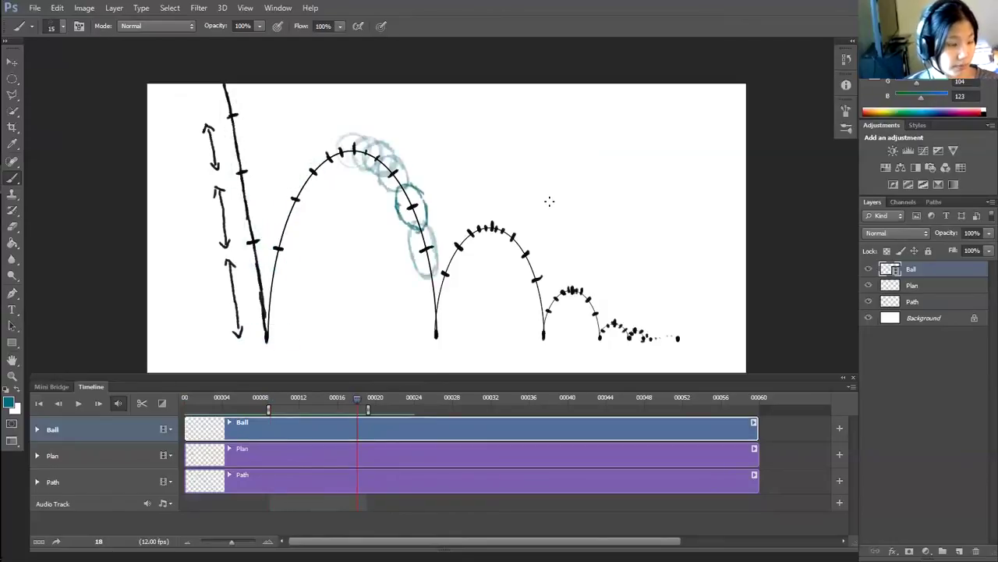
Extend the work area's end to frame 20 and play the animated range.
left_click_drag(365, 408, 376, 410)
key("space")
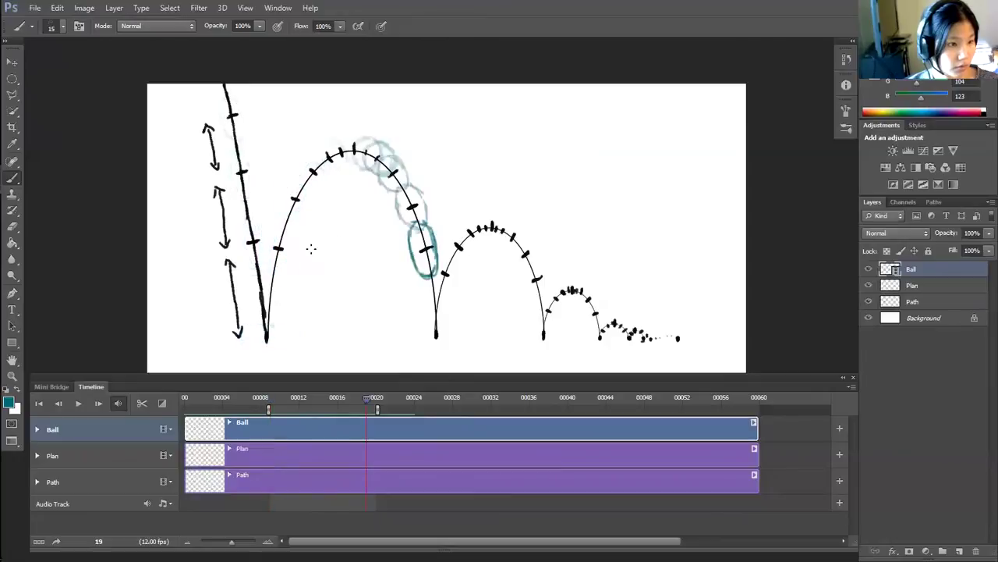
Erase and redraw parts of the stretched ball on frames 19 and 18 to refine its outline at the first arc's last falling ticks.
key("e")
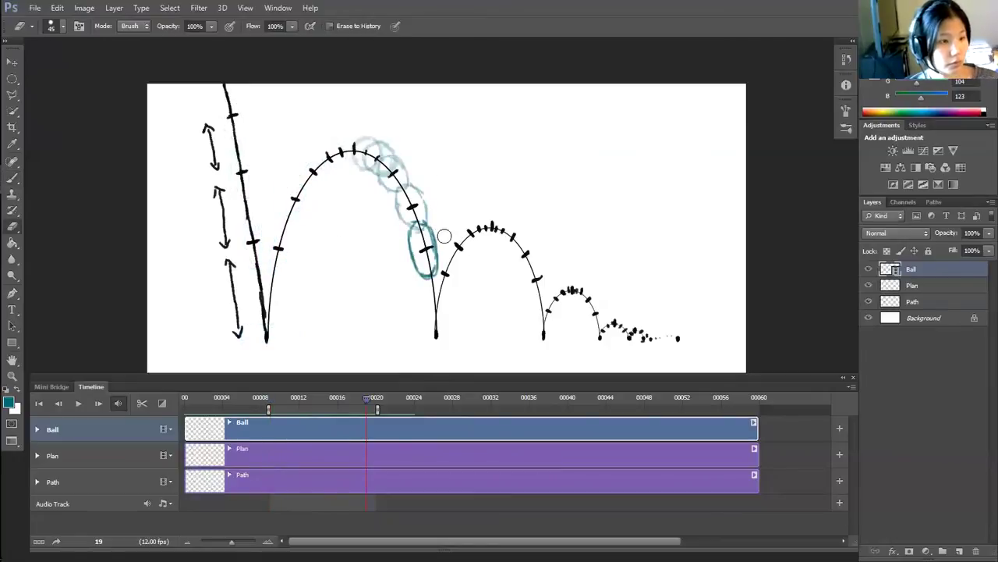
mouse_move(406, 227)
left_mouse_down()
mouse_move(428, 285)
mouse_move(441, 234)
mouse_move(430, 219)
mouse_move(443, 262)
left_mouse_up()
key("b")
mouse_move(419, 223)
left_mouse_down()
mouse_move(423, 271)
mouse_move(419, 224)
mouse_move(433, 243)
mouse_move(429, 225)
mouse_move(426, 275)
left_mouse_up()
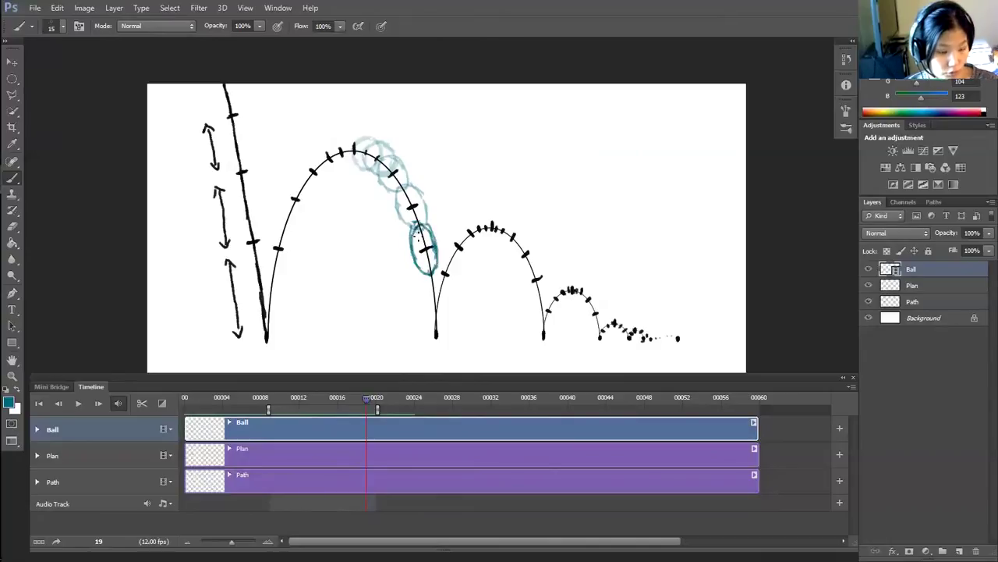
key("Left")
key("e")
mouse_move(400, 201)
left_mouse_down()
mouse_move(421, 234)
mouse_move(430, 205)
mouse_move(421, 191)
mouse_move(399, 187)
mouse_move(396, 215)
mouse_move(407, 228)
mouse_move(416, 191)
mouse_move(427, 215)
mouse_move(414, 234)
mouse_move(425, 223)
left_mouse_up()
key("b")
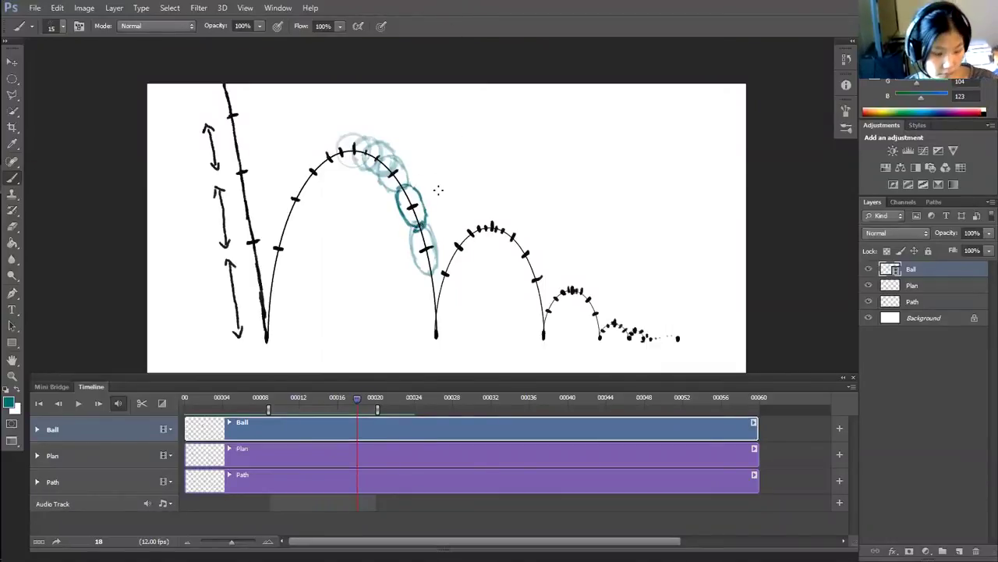
Extend the work area to frames 8 to 21 and go to the squashed ball on frame 8.
key("Right")
key("Right")
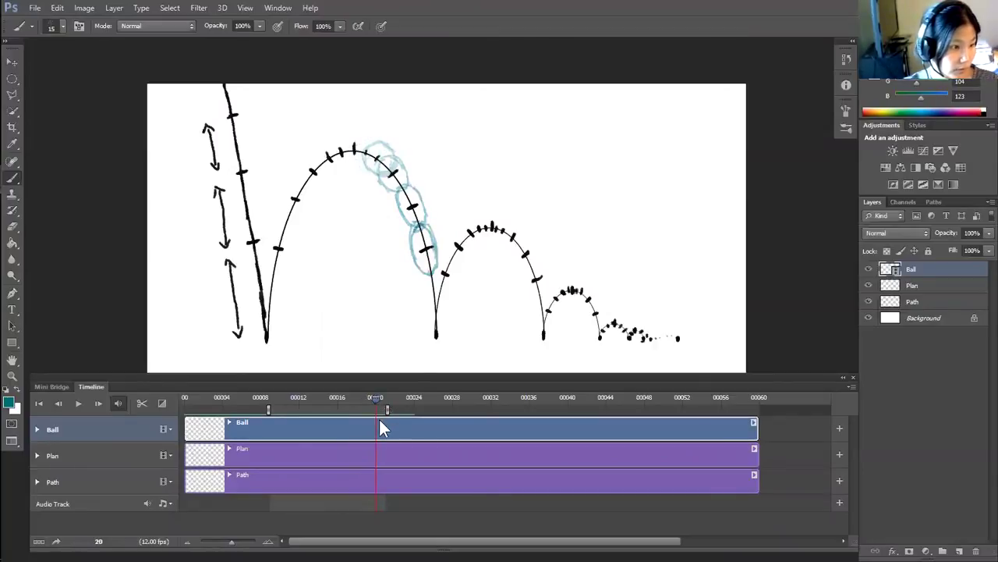
mouse_move(266, 409)
left_mouse_down()
mouse_move(277, 408)
mouse_move(260, 409)
left_mouse_up()
left_click(266, 403)
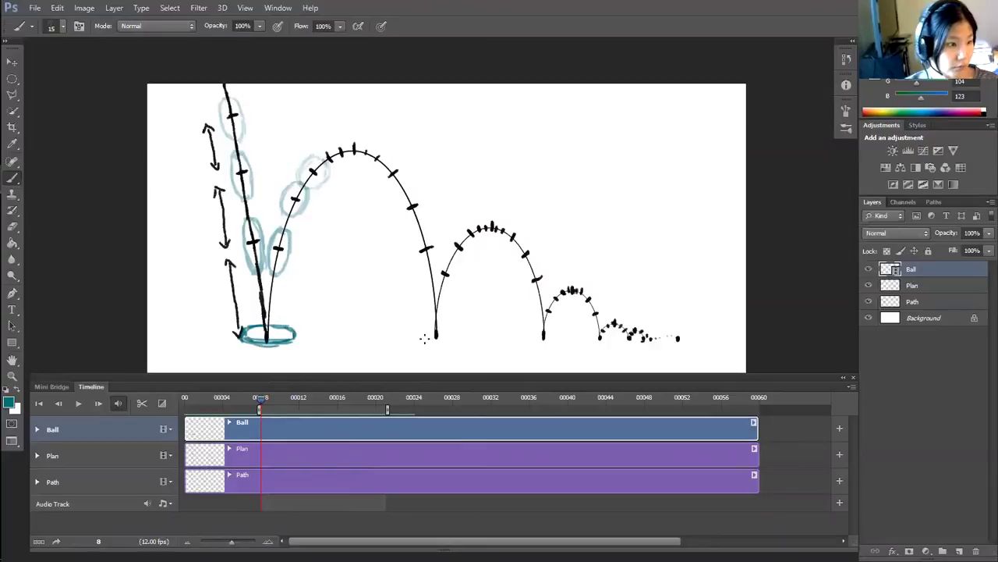
Show the Info readouts and extend the work area's end to frame 22, using frame 8's squashed ball as the reference.
key("F8")
left_click(397, 397)
left_click(394, 396)
key("Left")
key("Left")
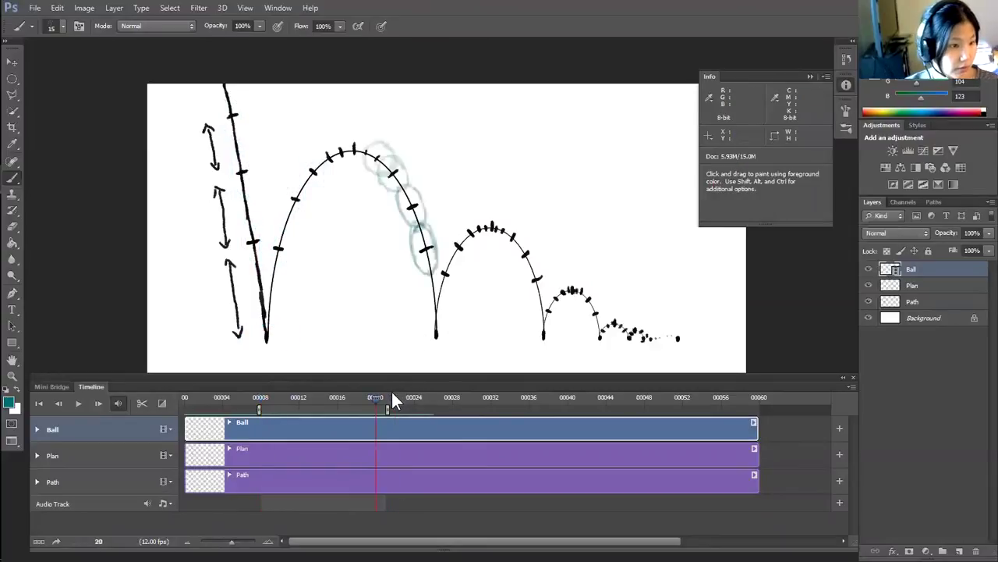
key("Home")
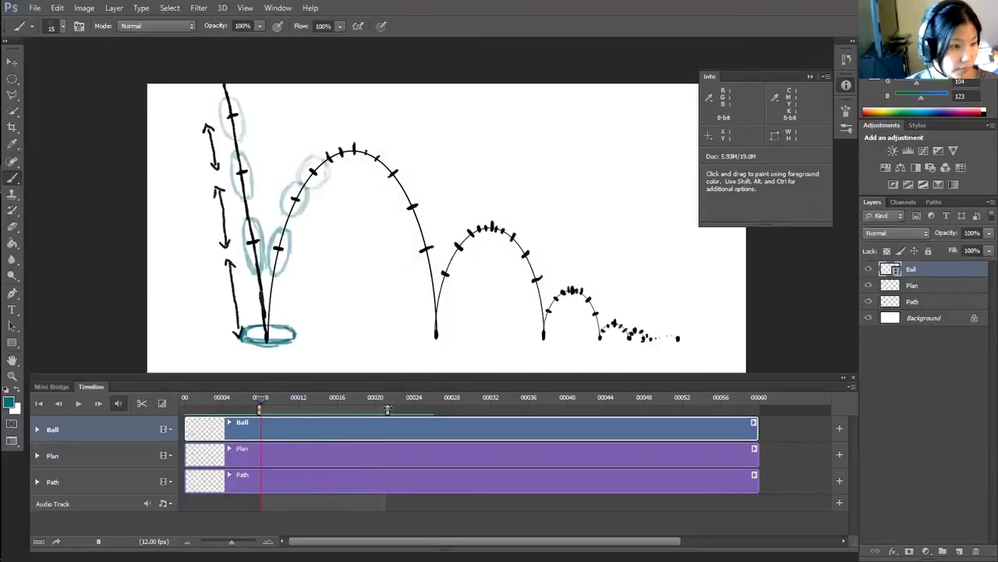
left_click_drag(389, 410, 396, 410)
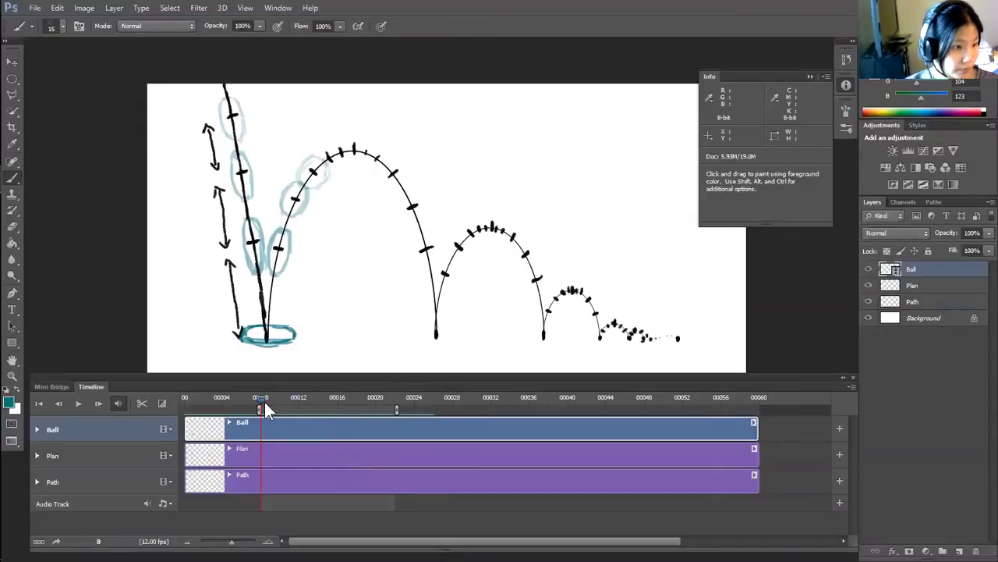
key("space")
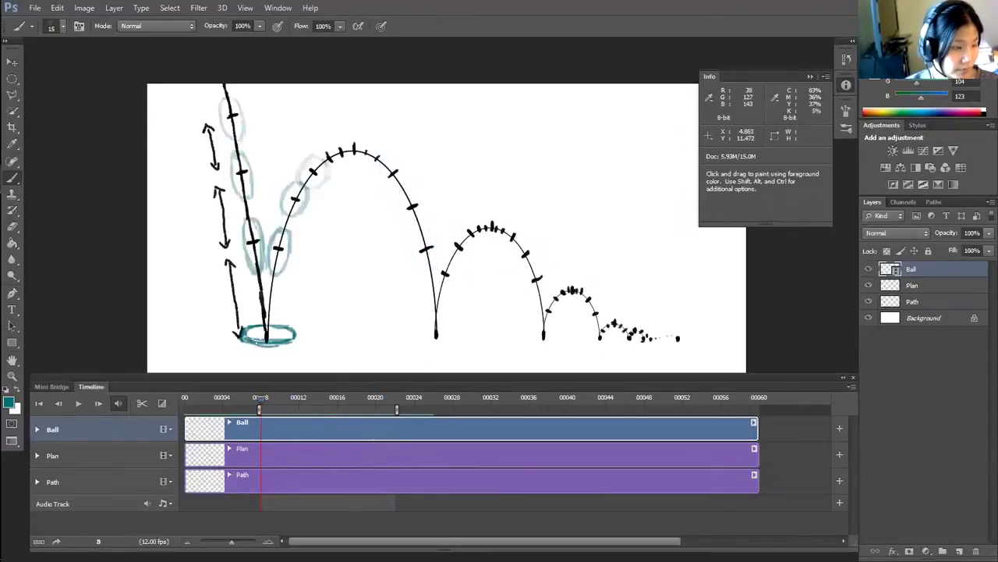
On frame 21, brush a flat squashed ball at the first arc's landing point and erase the stray mark beside it.
left_click(406, 336)
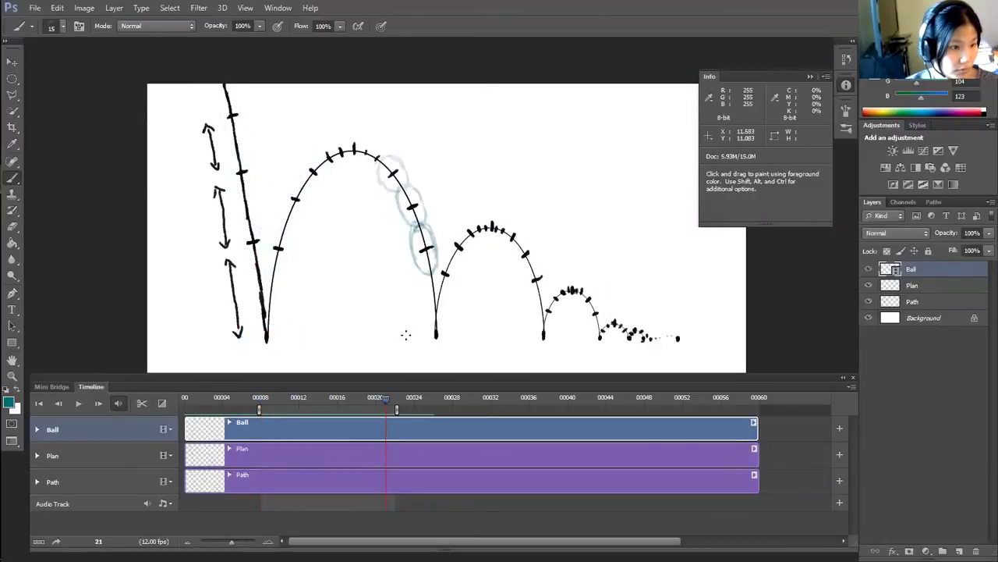
left_click(455, 334)
left_click(410, 335)
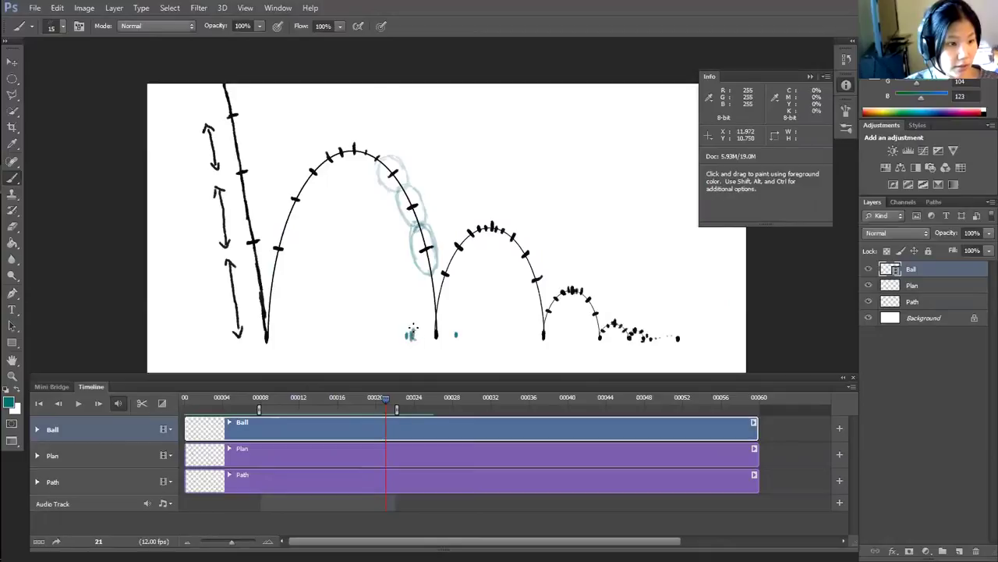
mouse_move(414, 336)
left_mouse_down()
mouse_move(459, 337)
mouse_move(417, 329)
mouse_move(451, 325)
mouse_move(442, 331)
mouse_move(455, 335)
mouse_move(415, 337)
left_mouse_up()
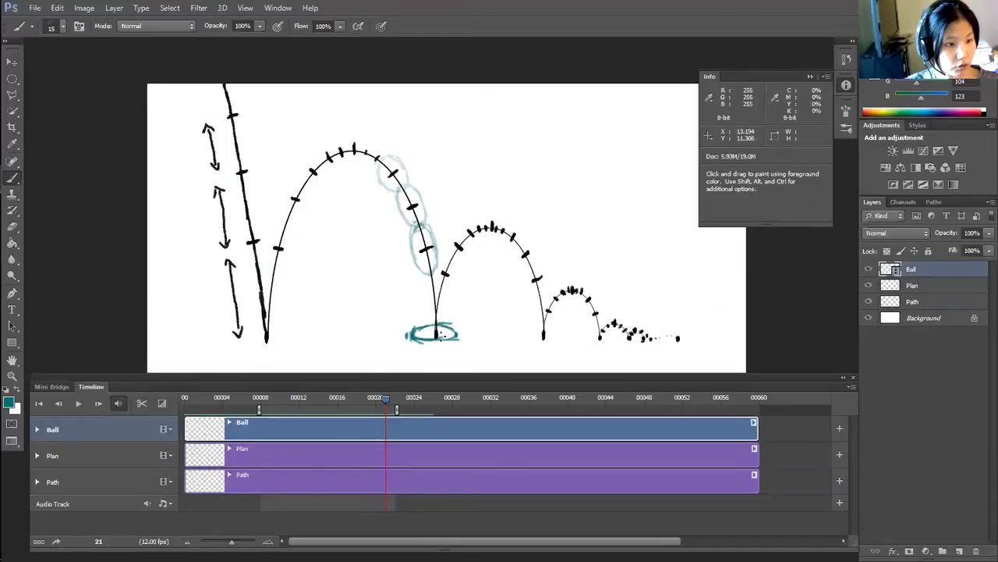
key("e")
left_click_drag(403, 332, 408, 343)
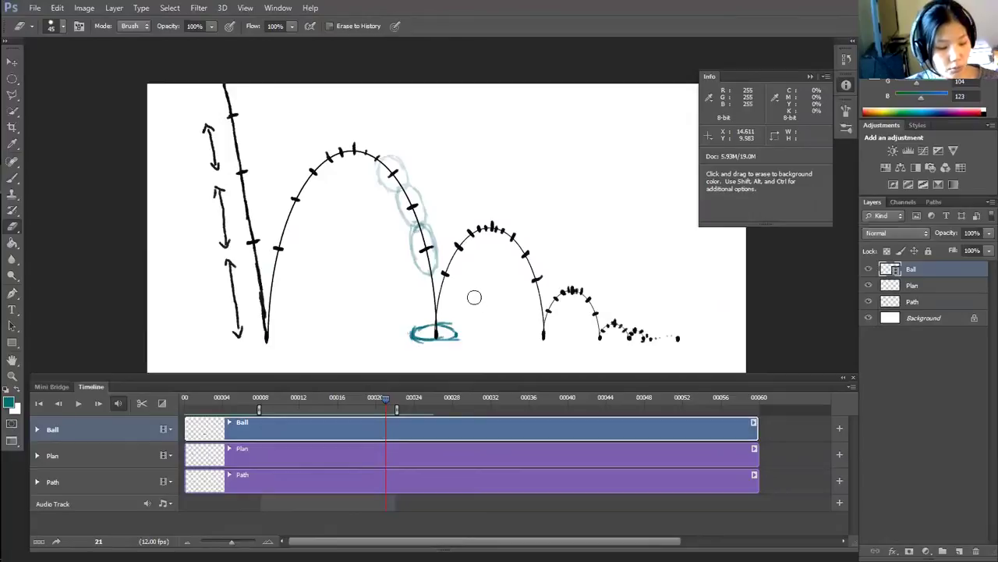
Step back and forth through frames 7 to 21 to check the ball's motion from the first impact to the second.
key("Left")
key("Left")
key("Left")
key("Left")
key("Left")
key("Left")
key("Left")
key("Left")
key("Left")
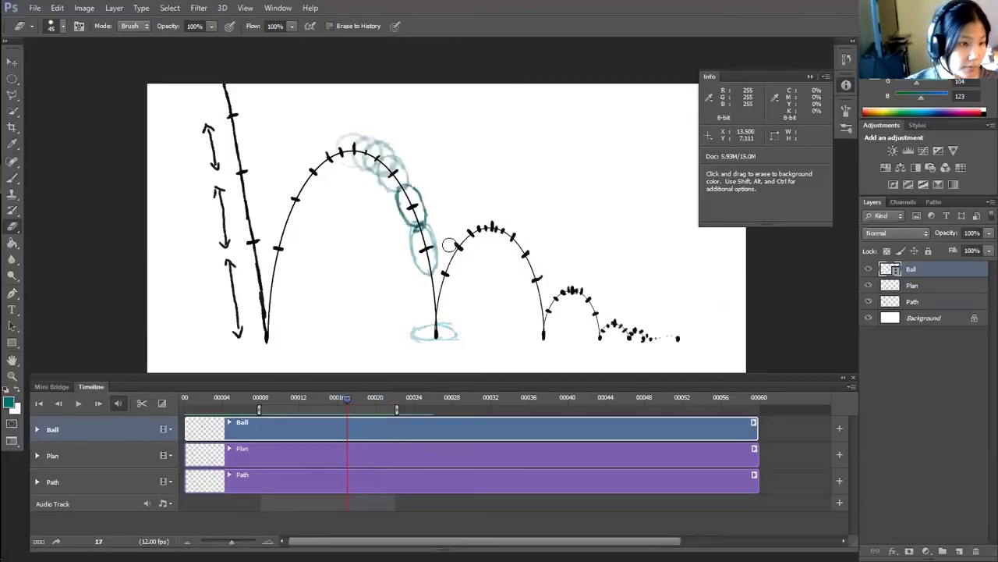
key("Left")
key("Left")
key("Left")
key("Left")
key("Left")
key("Left")
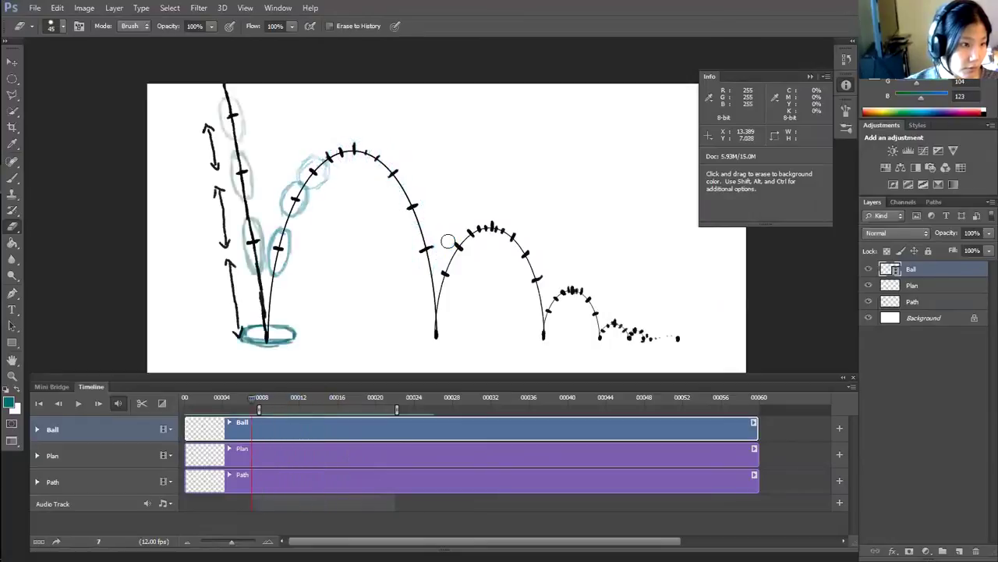
key("Right")
key("Right")
key("Right")
key("Right")
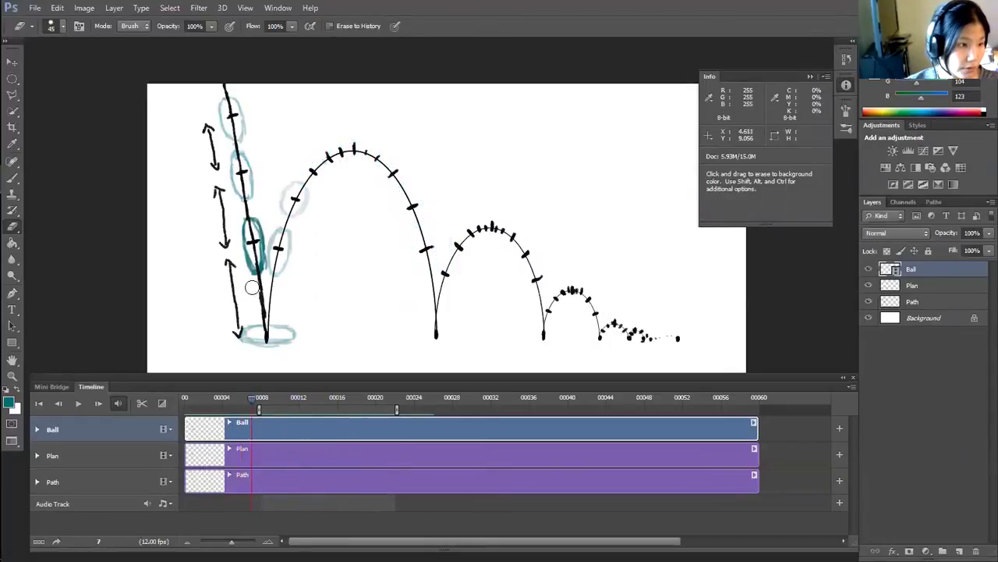
key("Right")
key("Right")
key("Right")
key("Right")
key("Right")
key("Right")
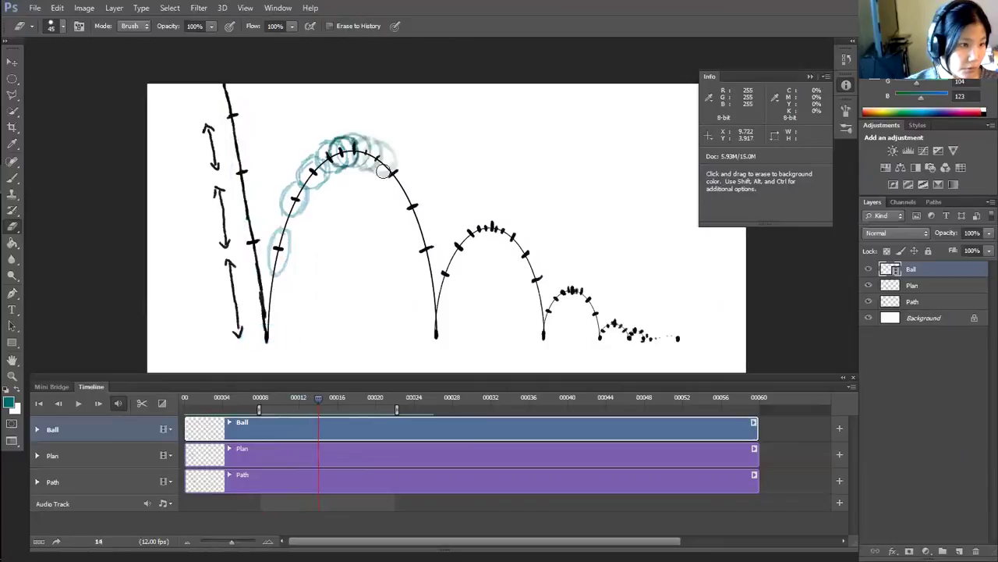
key("Right")
key("Right")
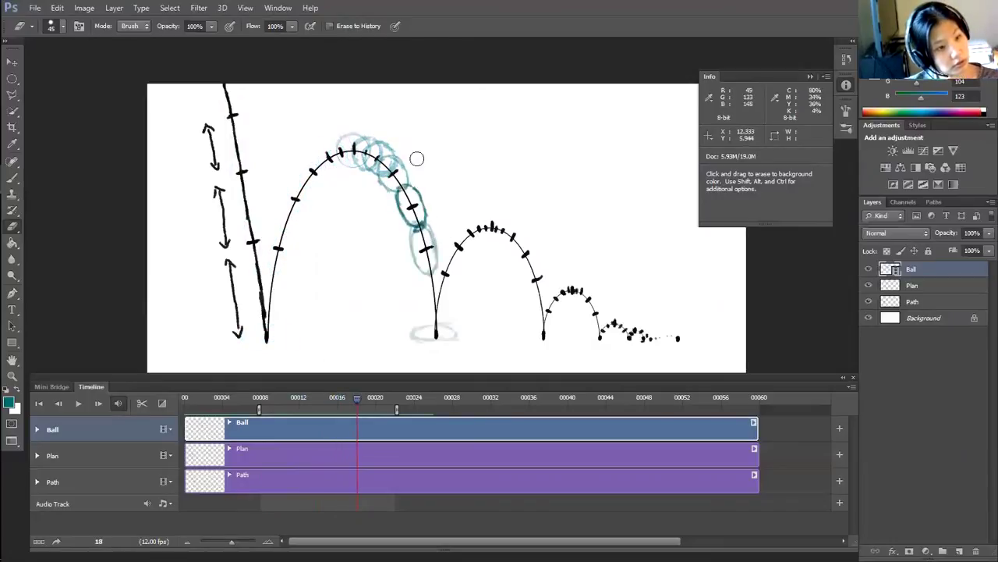
Compare frames 18 and 19, and redraw frame 19's stretched ball with a narrower outline.
key("Right")
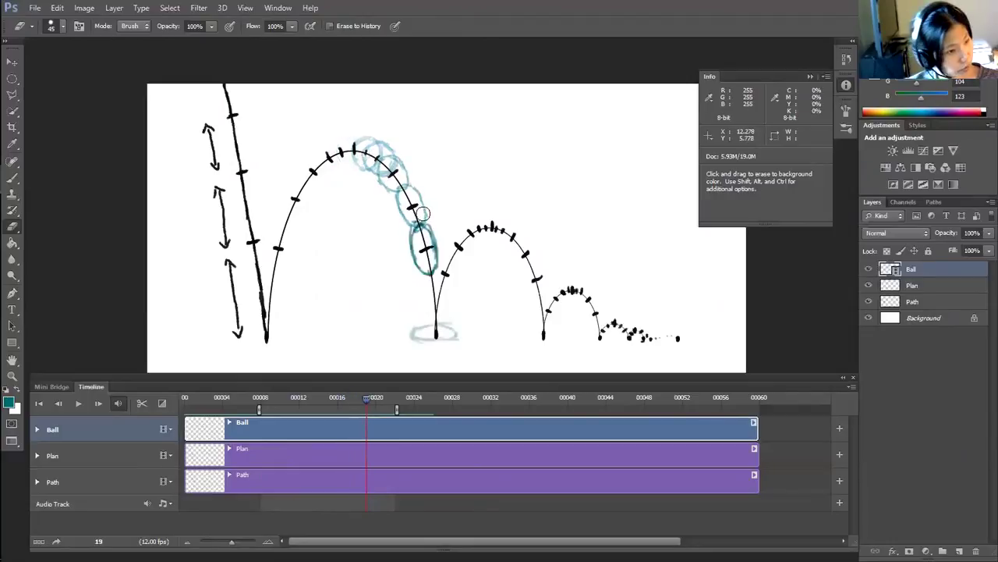
key("Left")
key("Right")
mouse_move(403, 236)
left_mouse_down()
mouse_move(412, 261)
mouse_move(407, 249)
mouse_move(438, 245)
mouse_move(436, 229)
mouse_move(442, 259)
left_mouse_up()
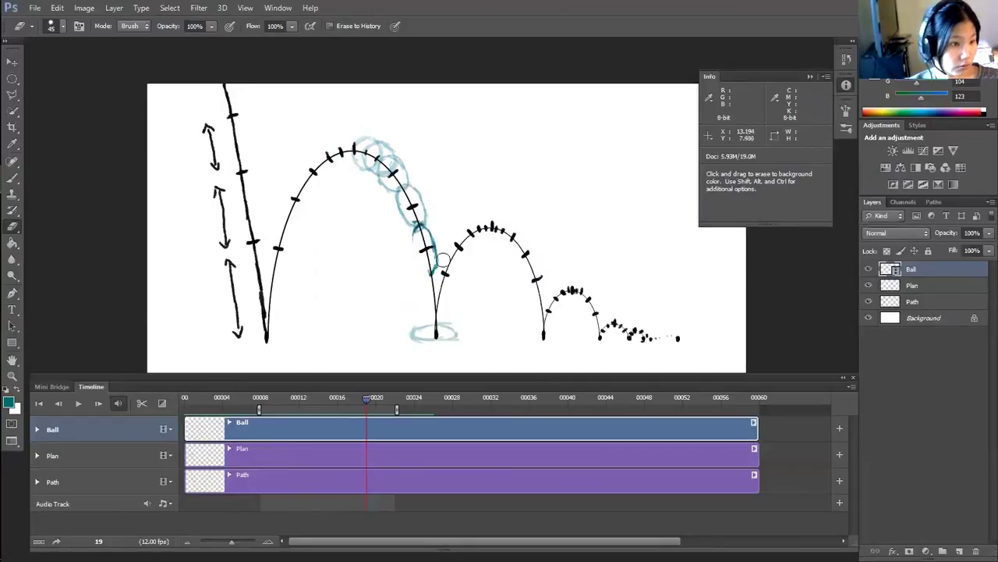
key("b")
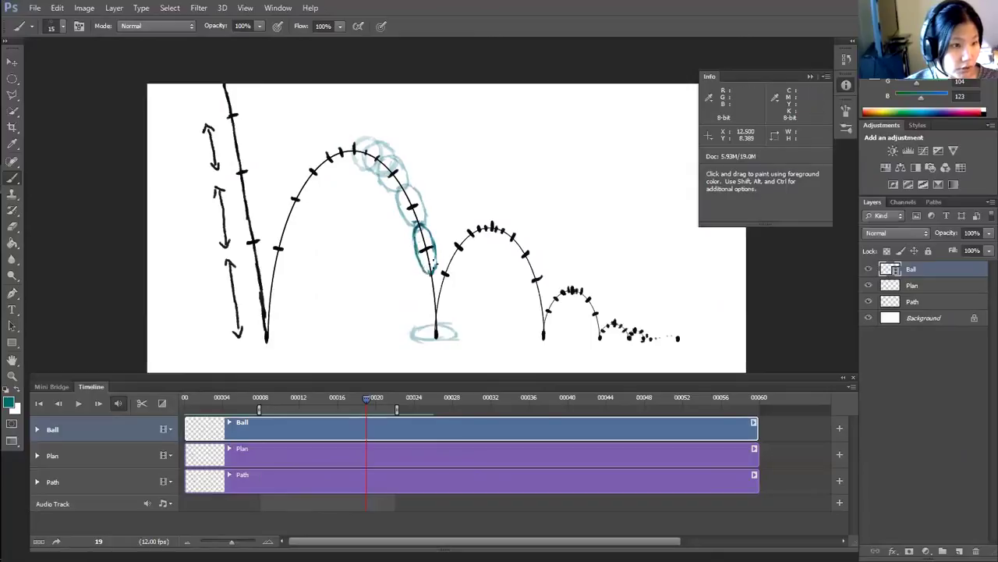
On frame 18, erase the upper part of the ball's outline and brush it again around the first arc's fourth falling tick.
key("Left")
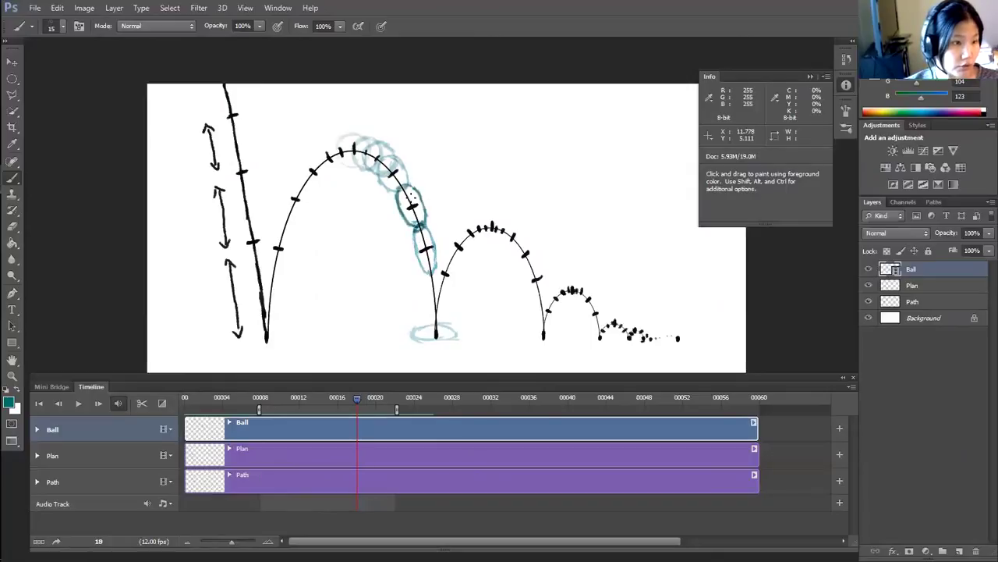
key("e")
mouse_move(395, 196)
left_mouse_down()
mouse_move(409, 231)
mouse_move(421, 190)
left_mouse_up()
key("b")
key("Left")
key("Right")
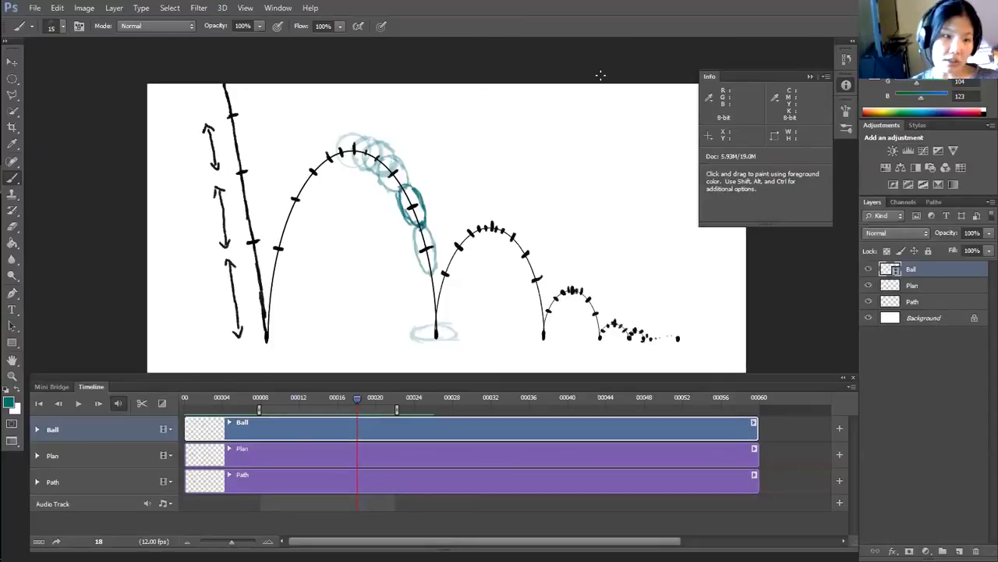
Step through frames 14 to 21 to check the corrected ball's fall from the arc's peak to the landing.
key("Right")
key("Right")
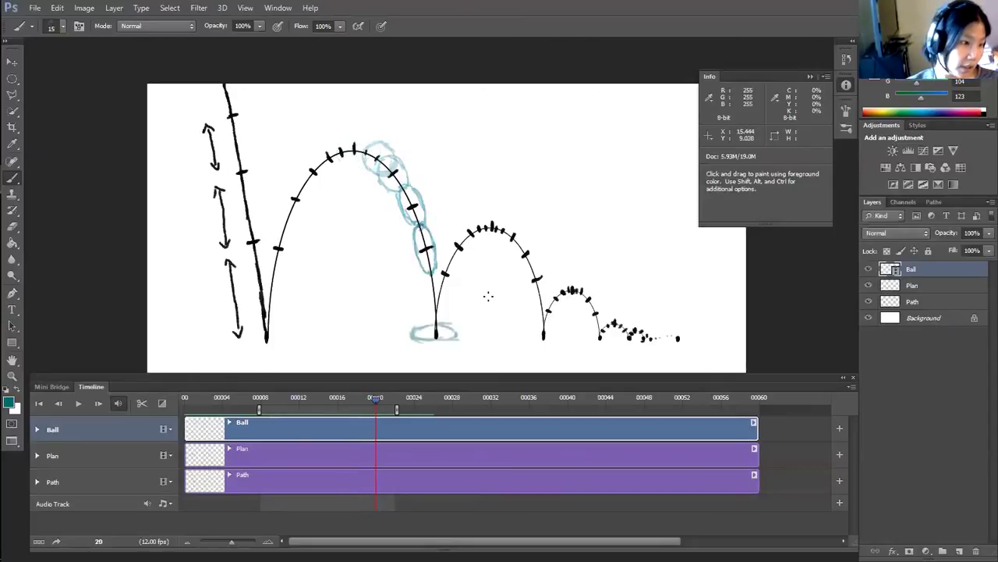
key("Right")
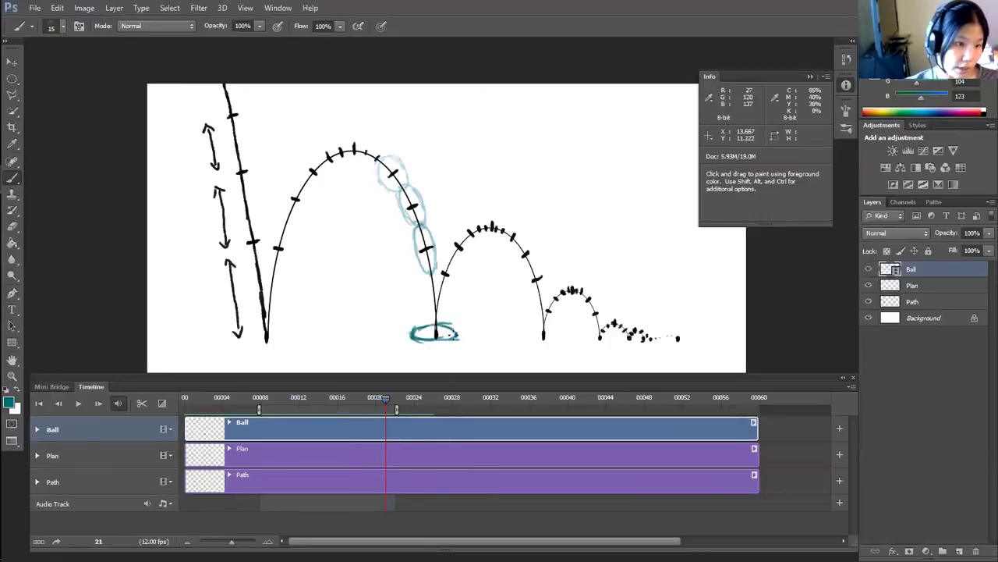
key("Left")
key("Left")
key("Left")
key("Left")
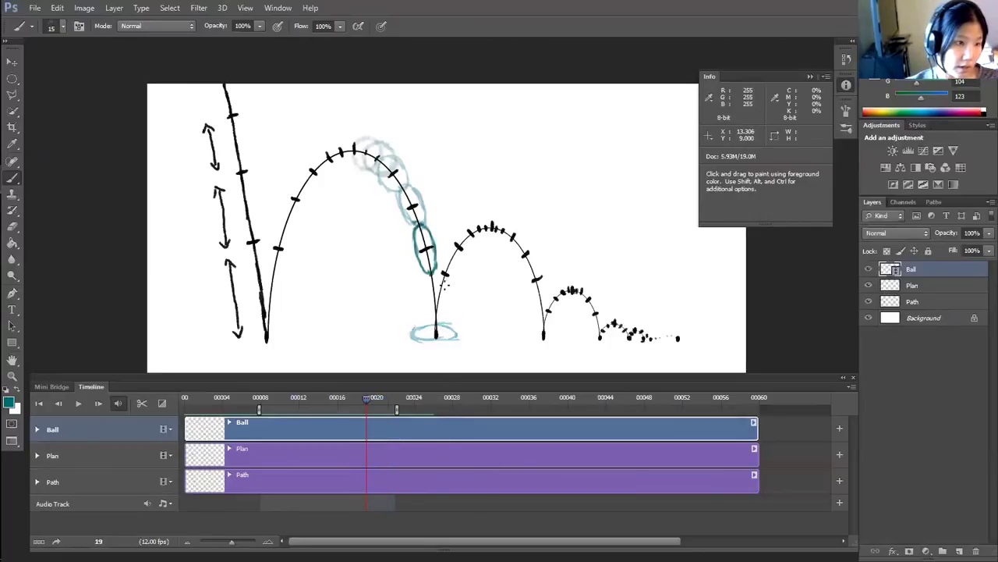
key("Right")
key("Left")
key("Right")
key("Left")
key("Left")
key("Left")
key("Left")
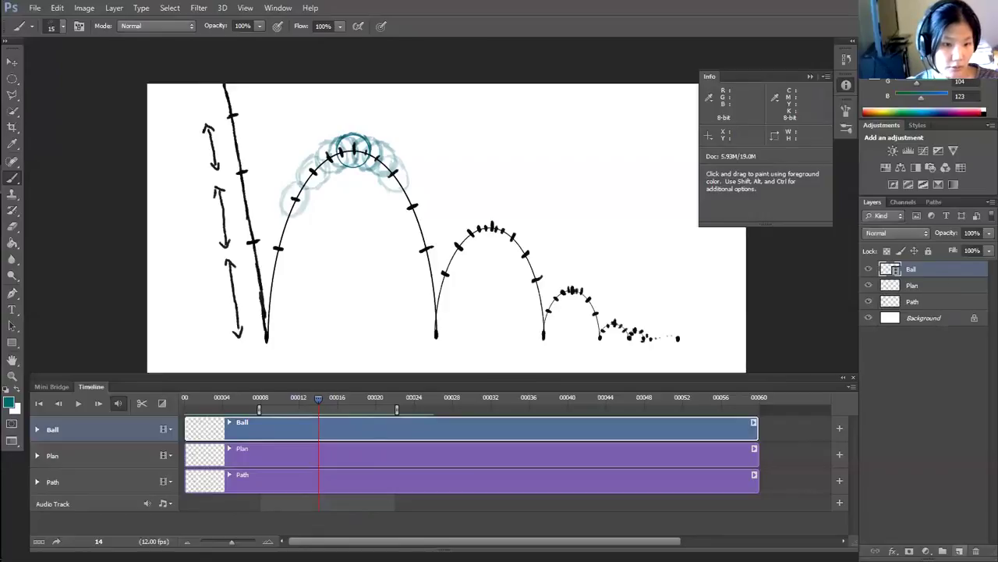
On a new layer at frame 14, make a circular selection around the ball at the first arc's peak and fill it with the teal foreground colour.
left_click(959, 550)
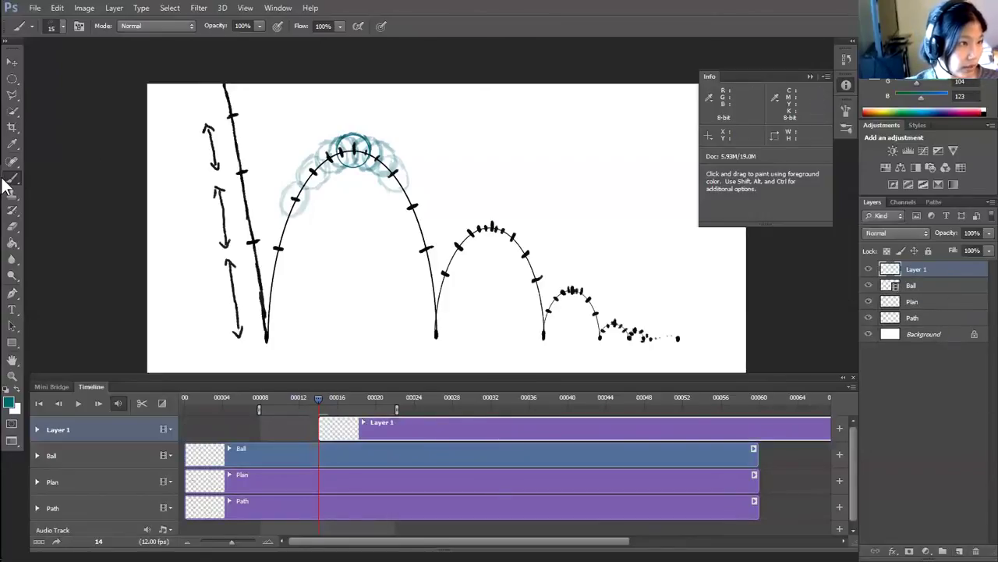
right_click(11, 79)
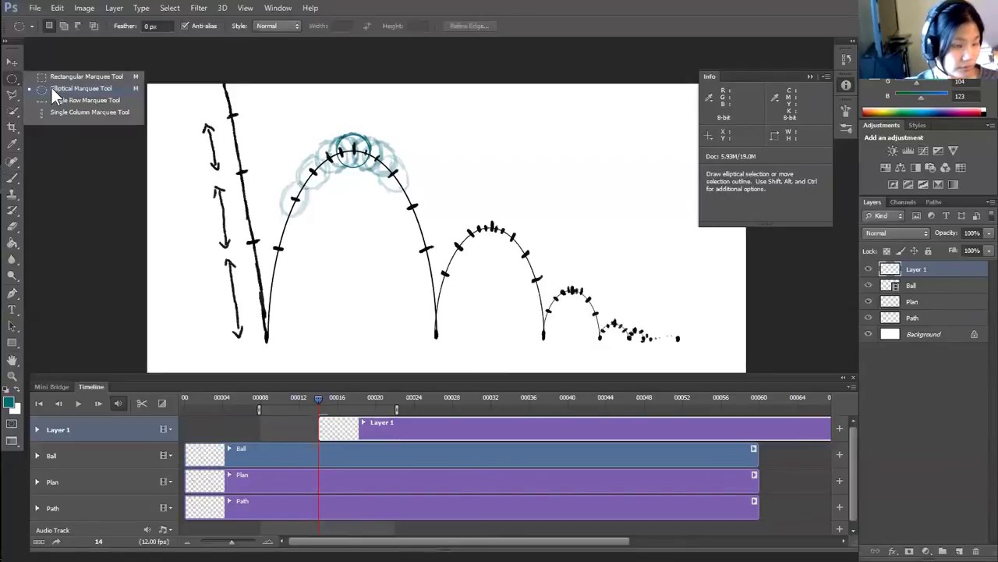
left_click(51, 87)
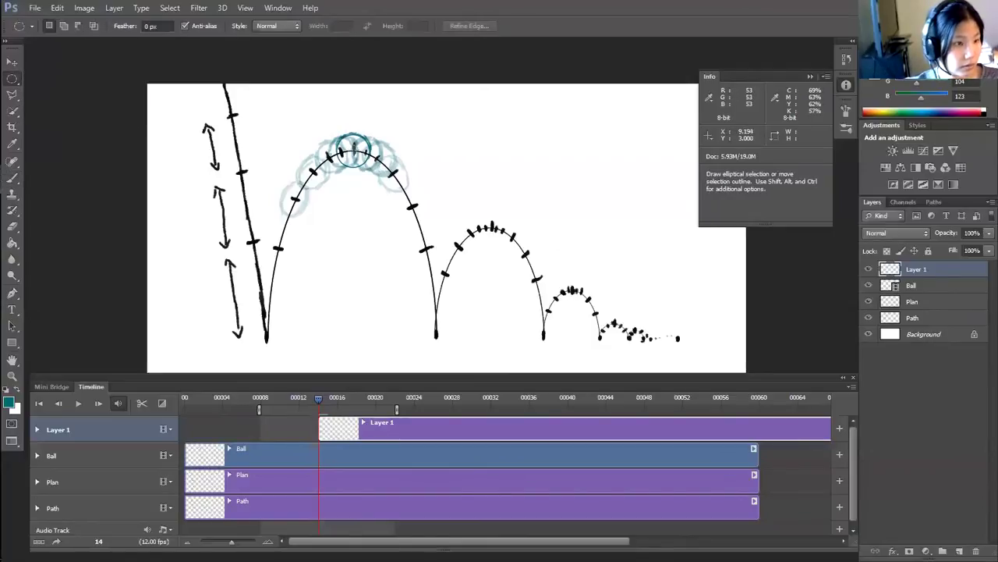
left_click_drag(369, 162, 328, 137)
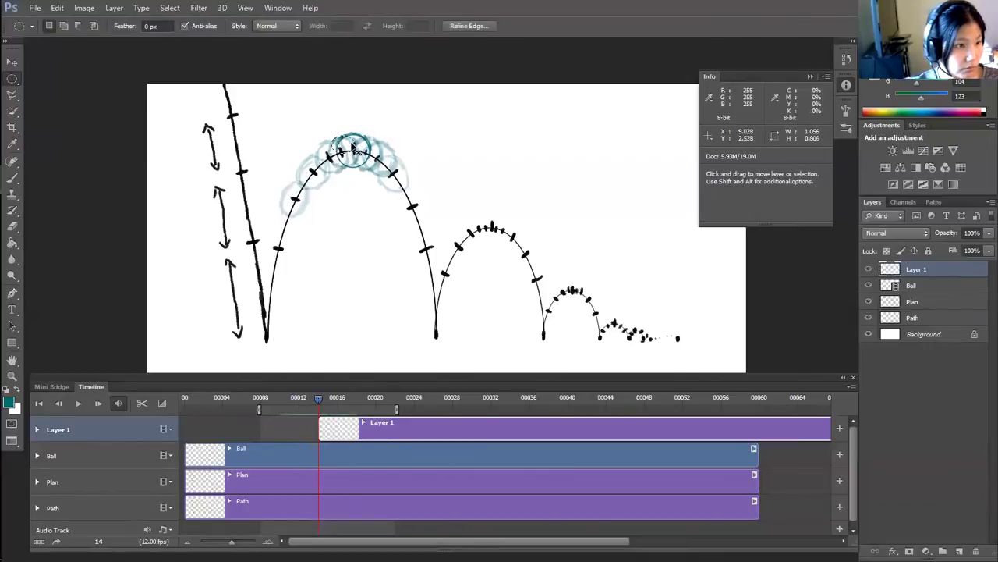
left_click_drag(369, 162, 331, 137)
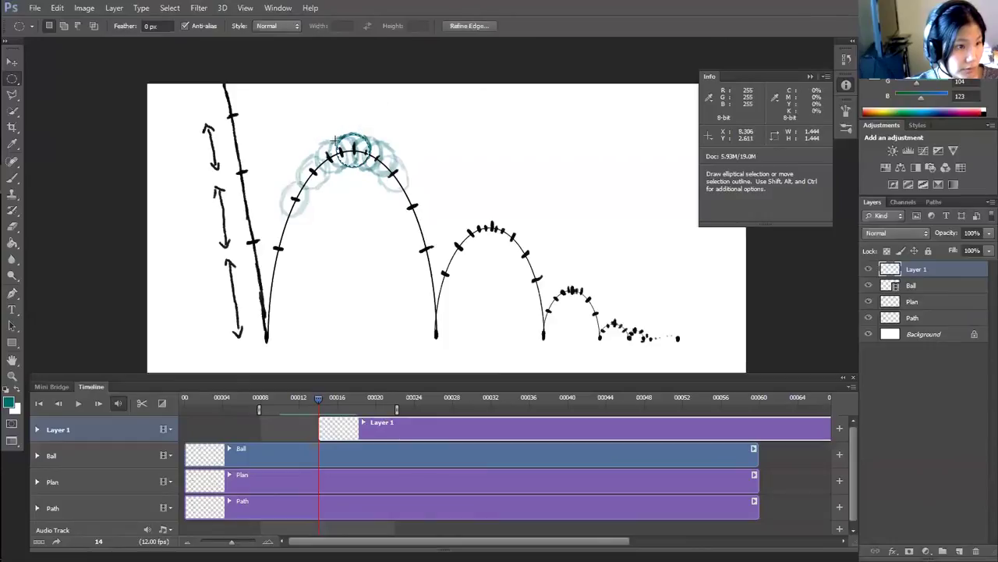
left_click(14, 242)
left_click(376, 147)
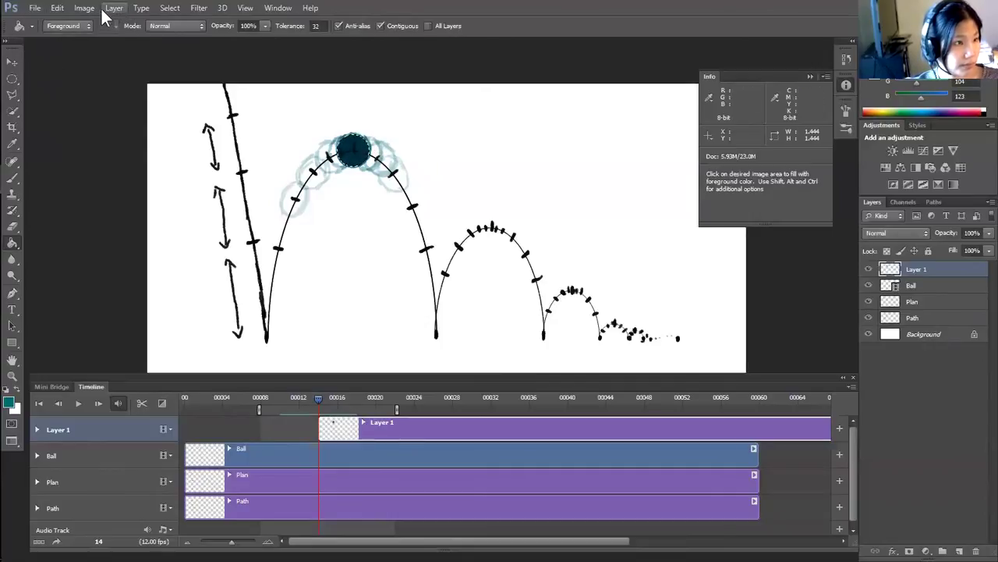
Contract the circular selection by 3 pixels and delete the teal fill inside it, leaving a thin ring.
left_click(169, 8)
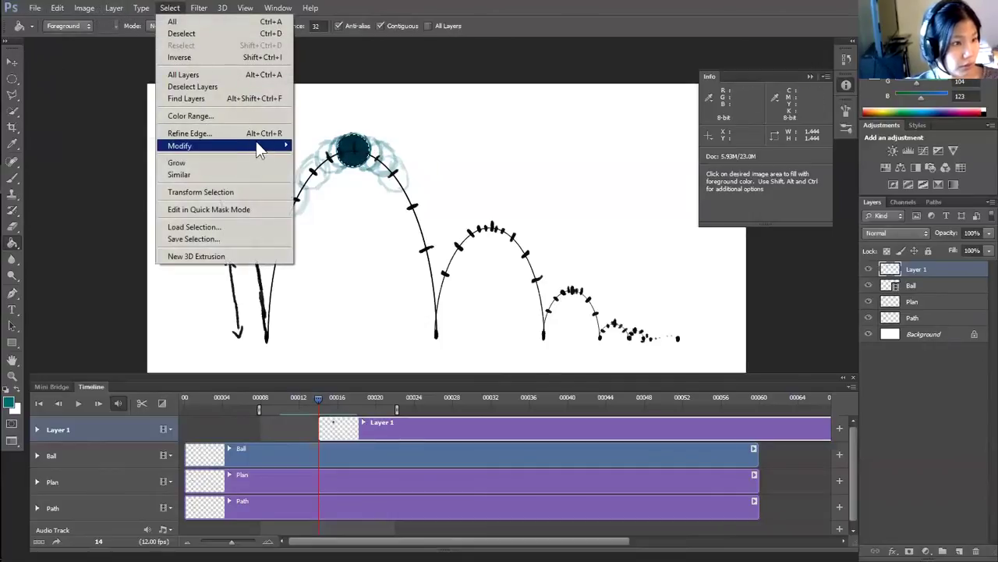
mouse_move(256, 141)
left_click(122, 184)
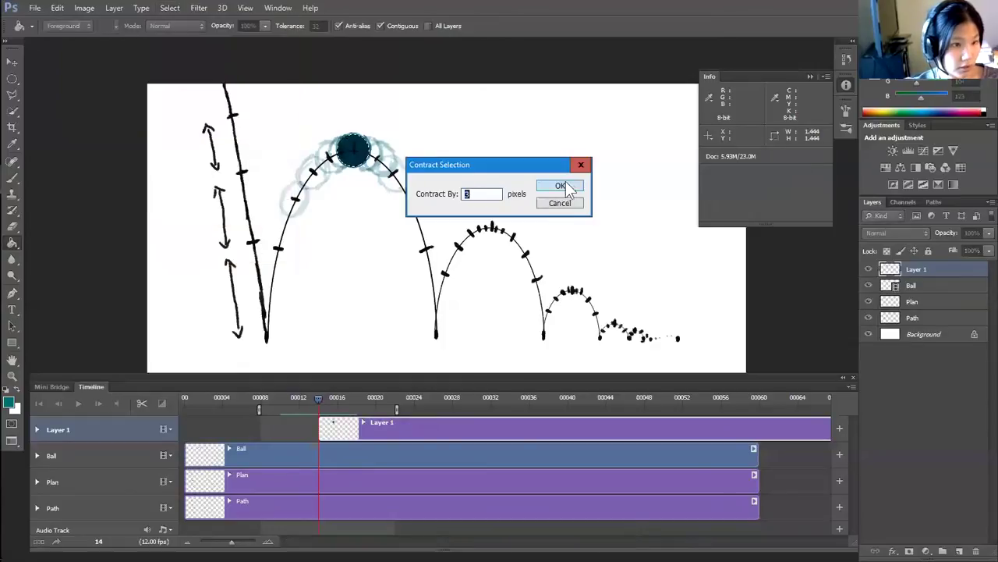
type("3")
left_click(559, 186)
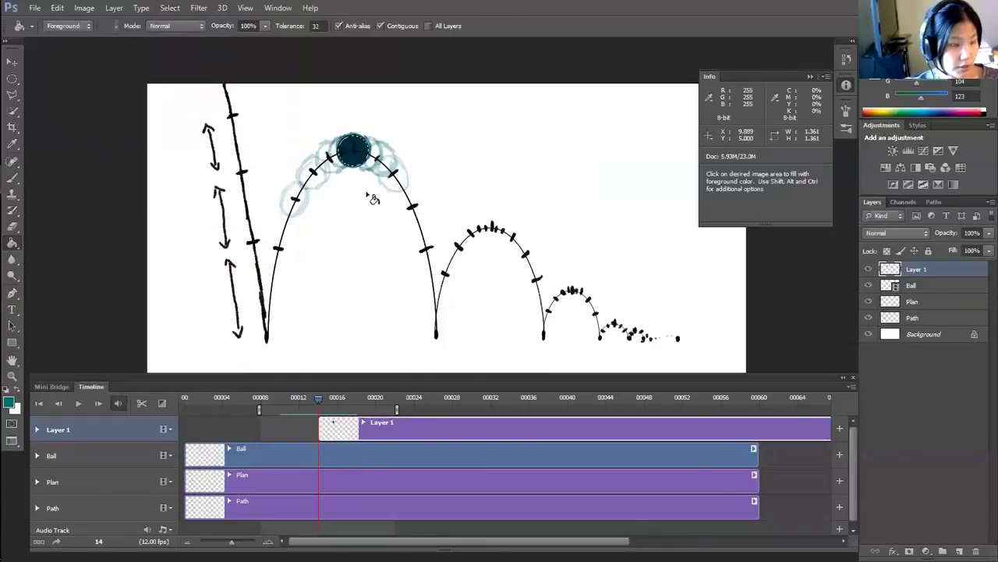
key("Delete")
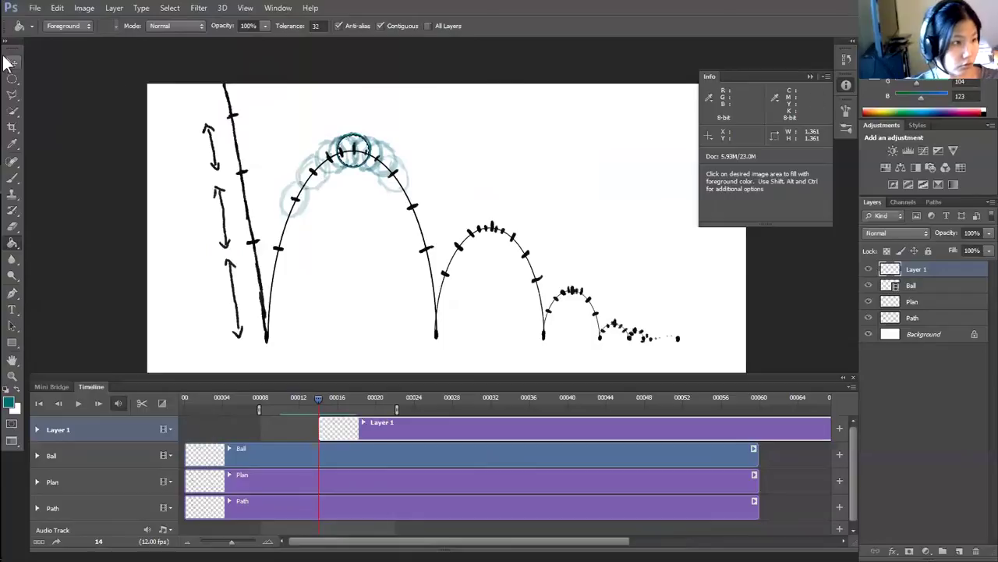
Duplicate the ring layer, clear the selection, and move the copy onto the second arc's peak.
mouse_move(963, 271)
left_mouse_down()
mouse_move(973, 538)
mouse_move(959, 551)
left_mouse_up()
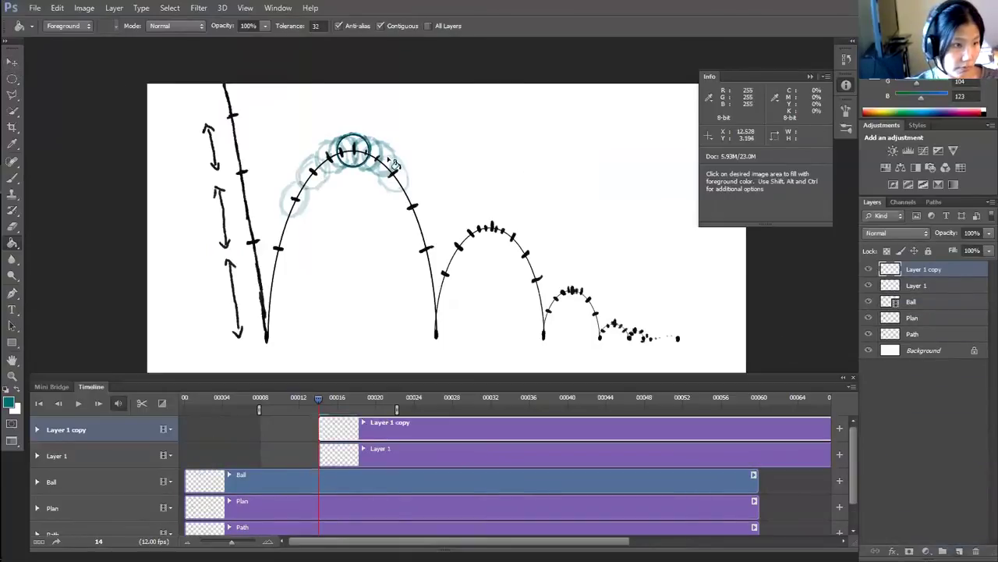
left_click(373, 177)
key("ctrl+z")
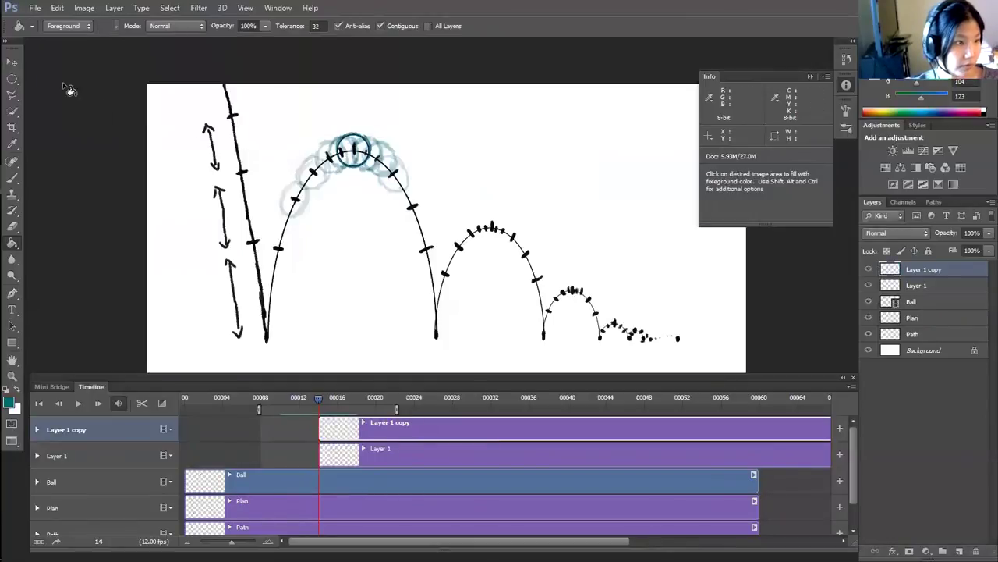
key("v")
left_click_drag(360, 170, 495, 242)
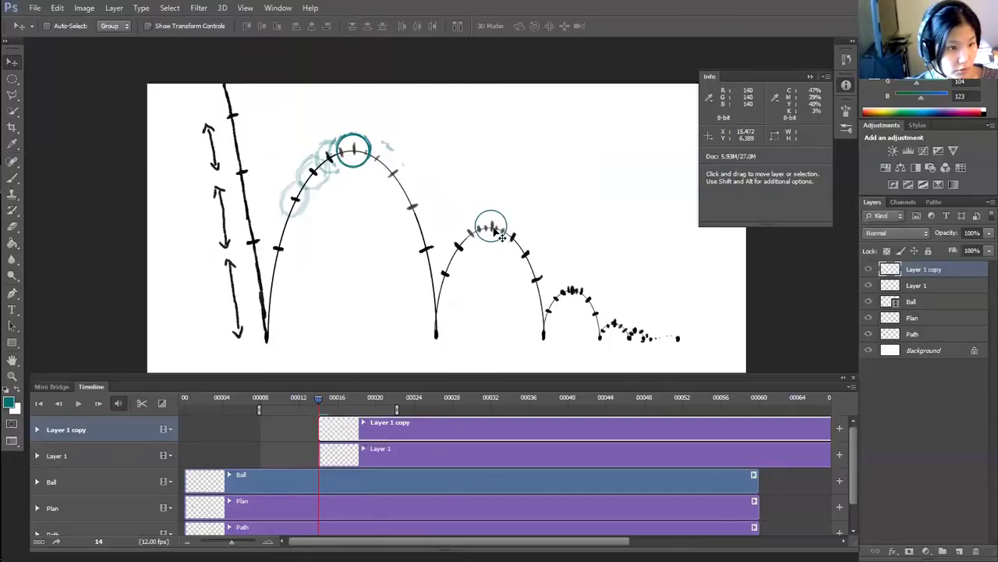
Make three more copies of the ring layer, placing them at the third arc's peak, the fourth arc's peak and the small bounce after it.
left_click_drag(967, 276, 960, 550)
left_click_drag(500, 249, 578, 310)
left_click_drag(936, 274, 961, 542)
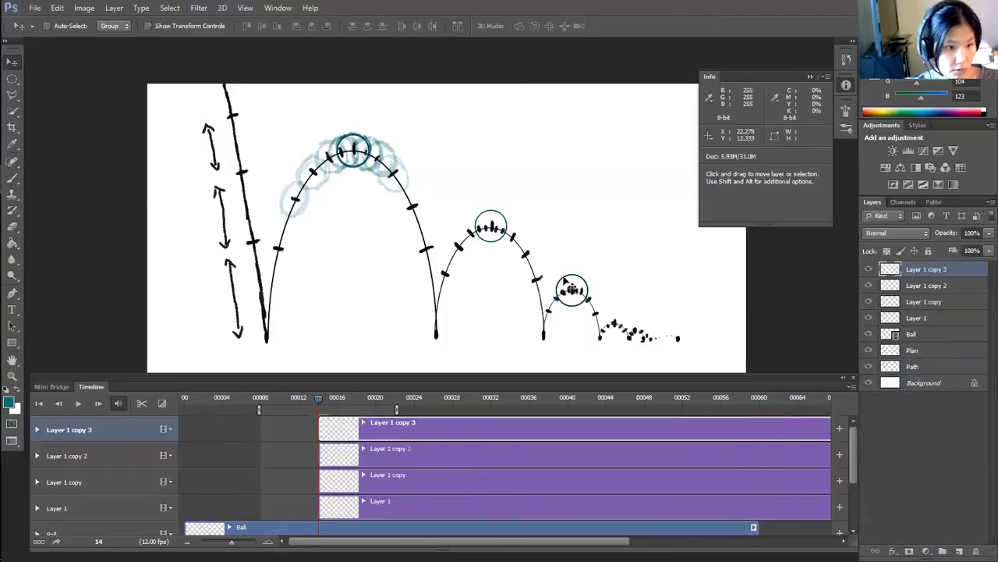
left_click_drag(586, 320, 615, 339)
left_click_drag(973, 281, 960, 551)
left_click_drag(612, 336, 626, 355)
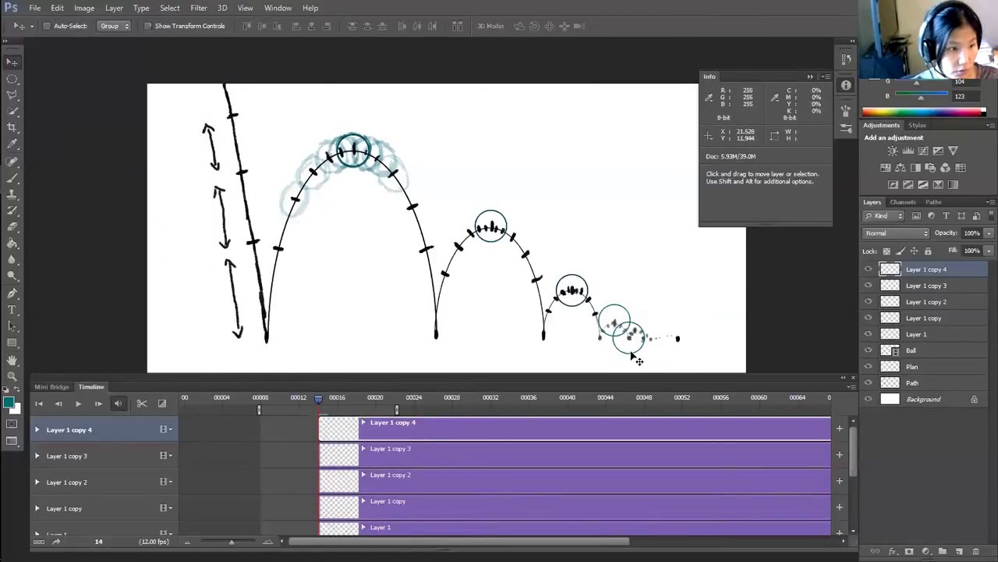
Position the circle on the second-to-last small bounce, then place two duplicates along the path, ending on its final mark.
left_click_drag(630, 347, 638, 344)
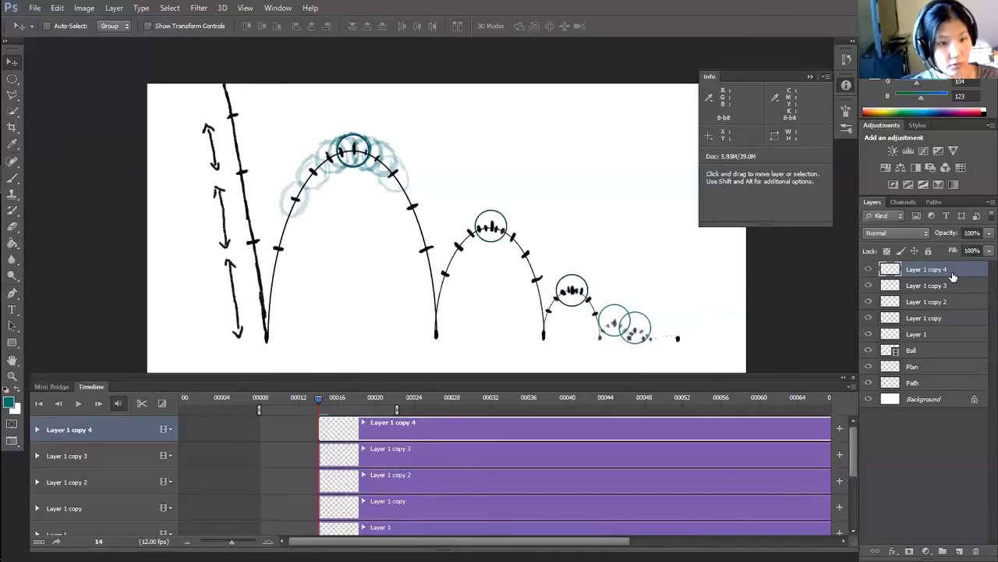
left_click_drag(952, 276, 959, 551)
left_click_drag(638, 347, 655, 356)
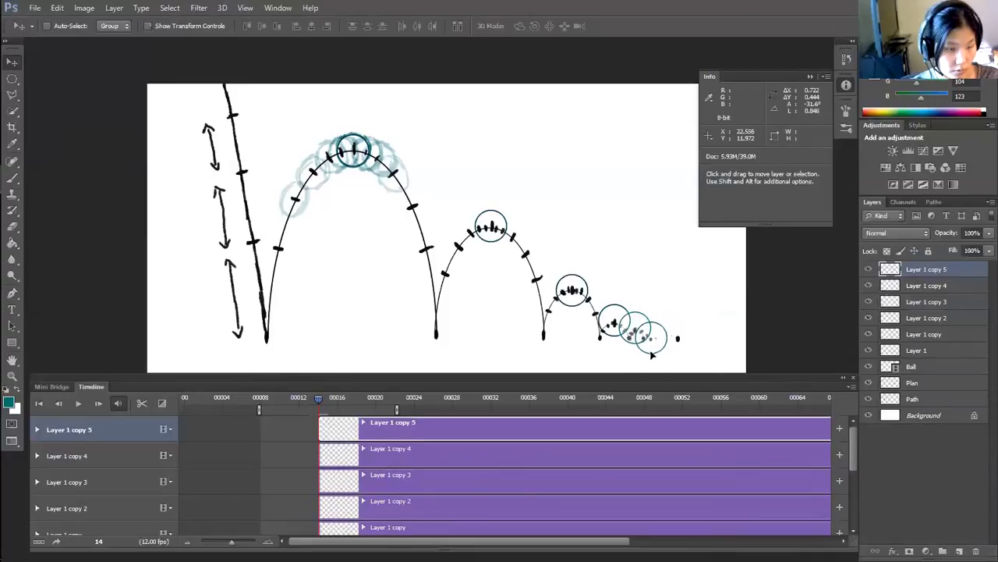
left_click_drag(950, 278, 959, 551)
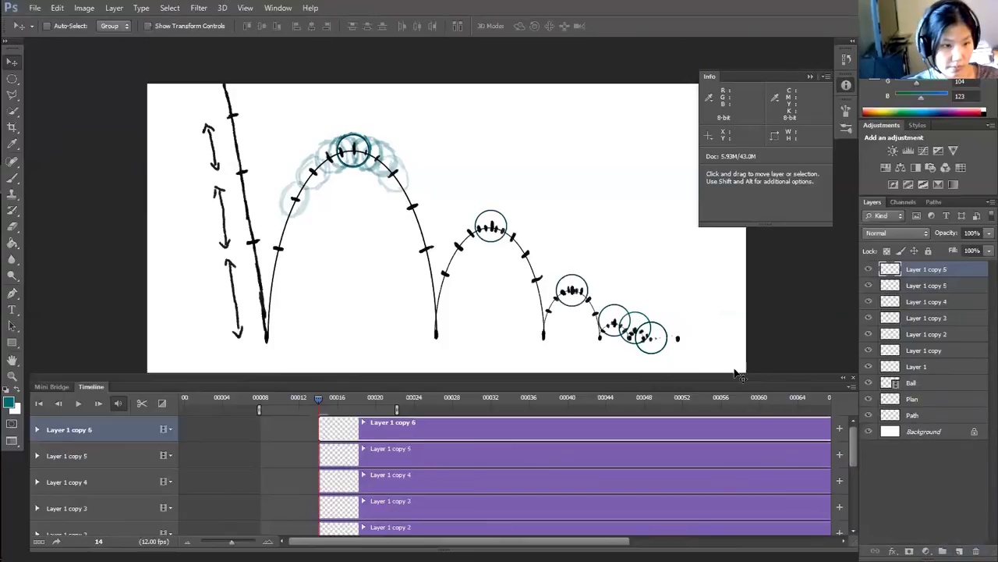
left_click_drag(672, 357, 694, 352)
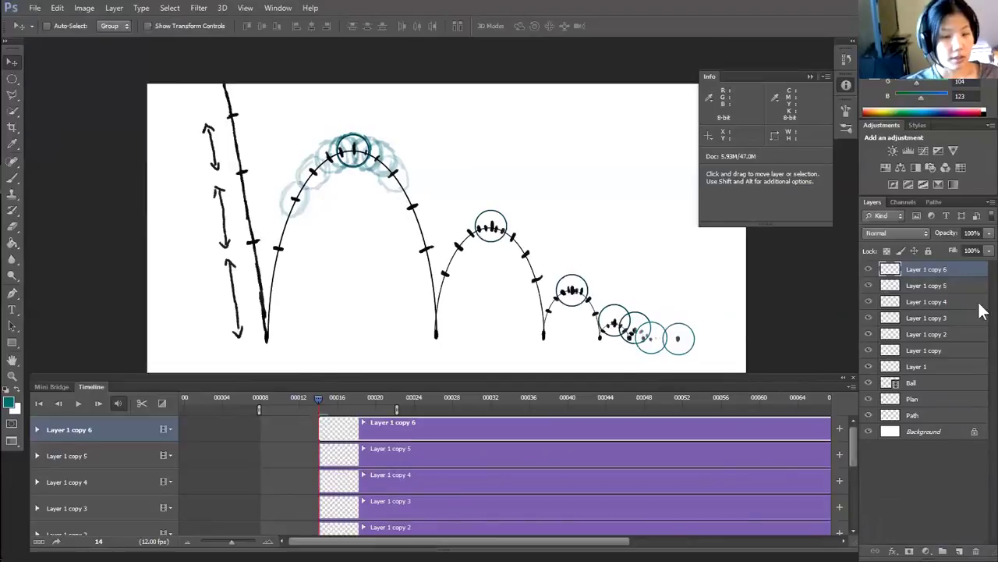
Merge Layer 1 and all its circle copies into one layer and place it below the Ball layer.
left_click(945, 367, "shift")
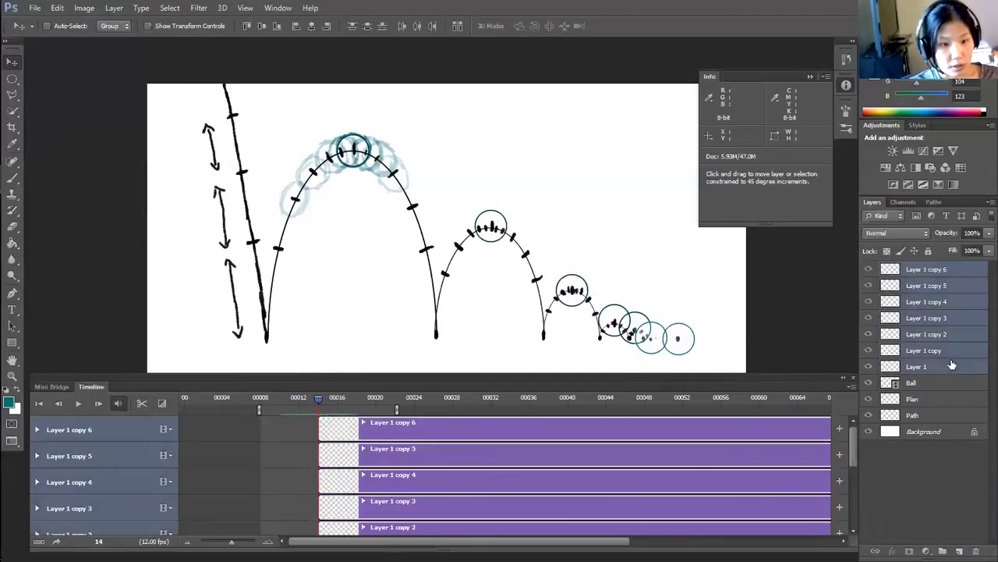
key("ctrl+e")
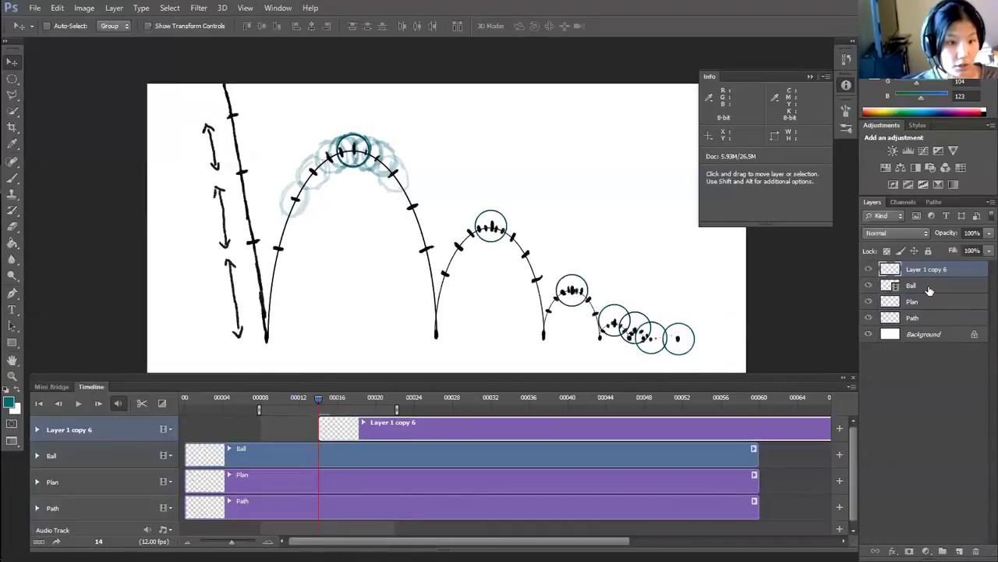
left_click_drag(937, 270, 939, 293)
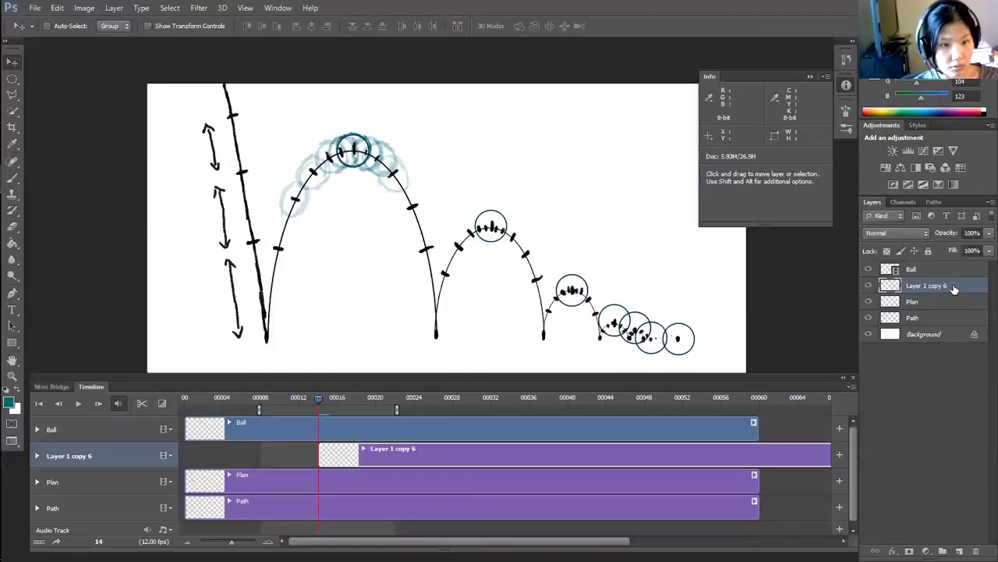
Lower the merged circle layer's opacity to 27% and lock the layer.
left_click_drag(989, 232, 942, 246)
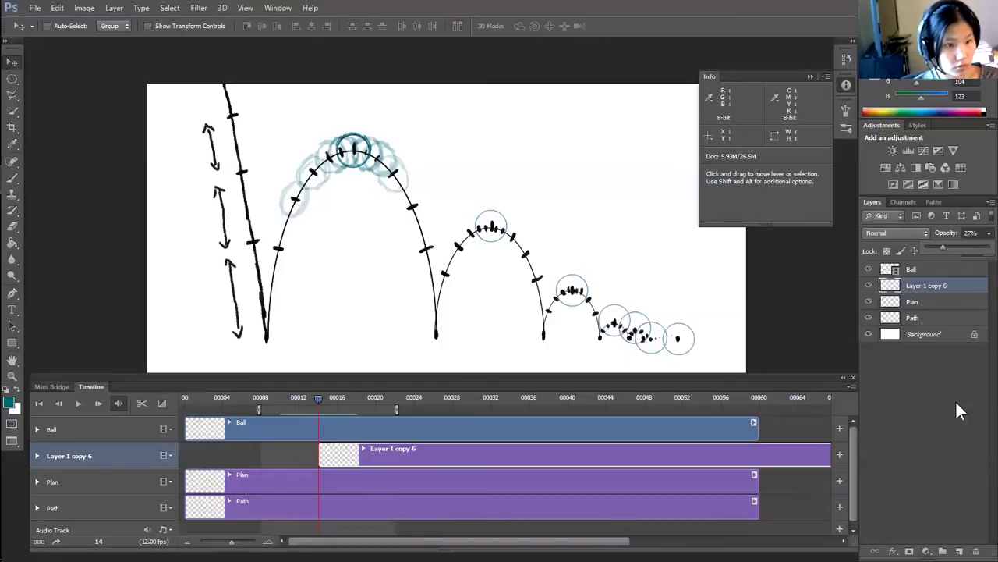
left_click(940, 394)
left_click(929, 250)
Rename the merged circle layer as BallGuideline.
double_click(943, 286)
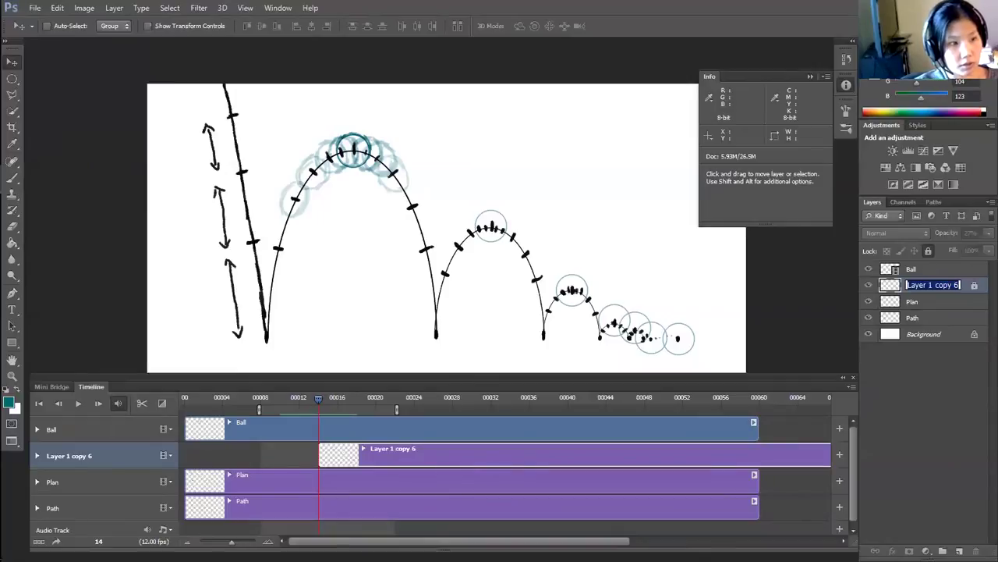
key("shift")
type("Ball")
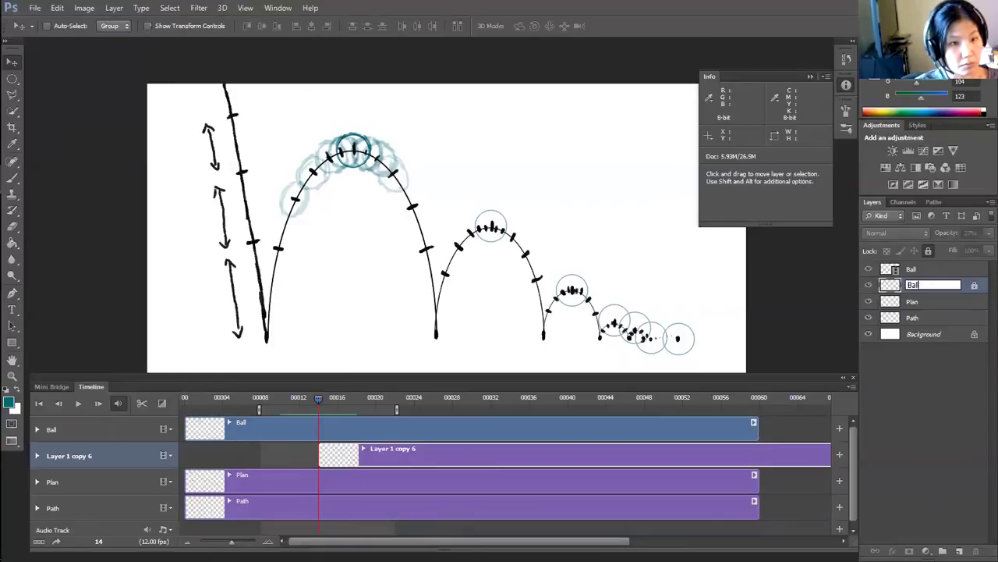
type("Guideline")
key("Return")
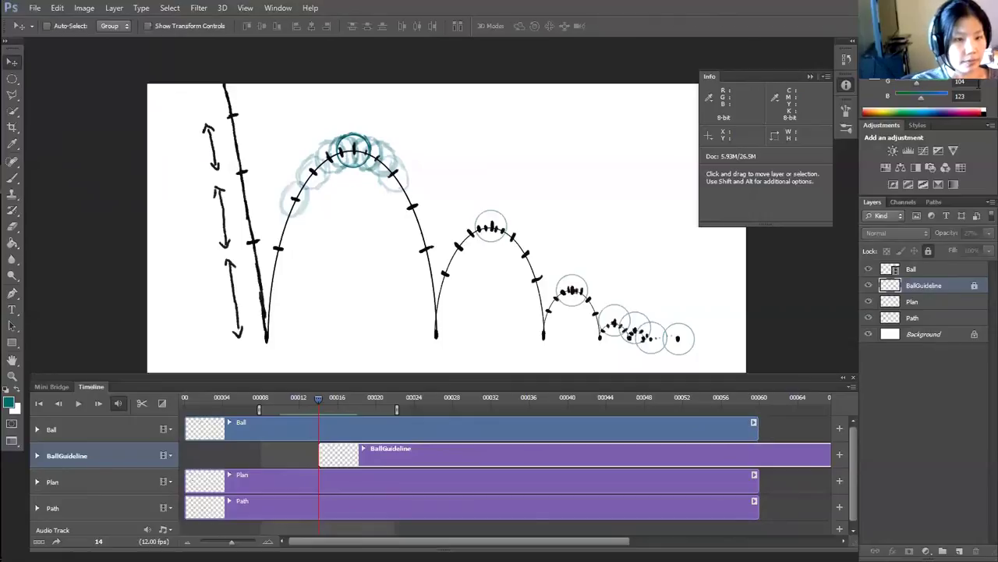
On the Ball layer at frame 21, erase the squashed ball and redraw it slightly lower at the second ground contact.
left_click(433, 429)
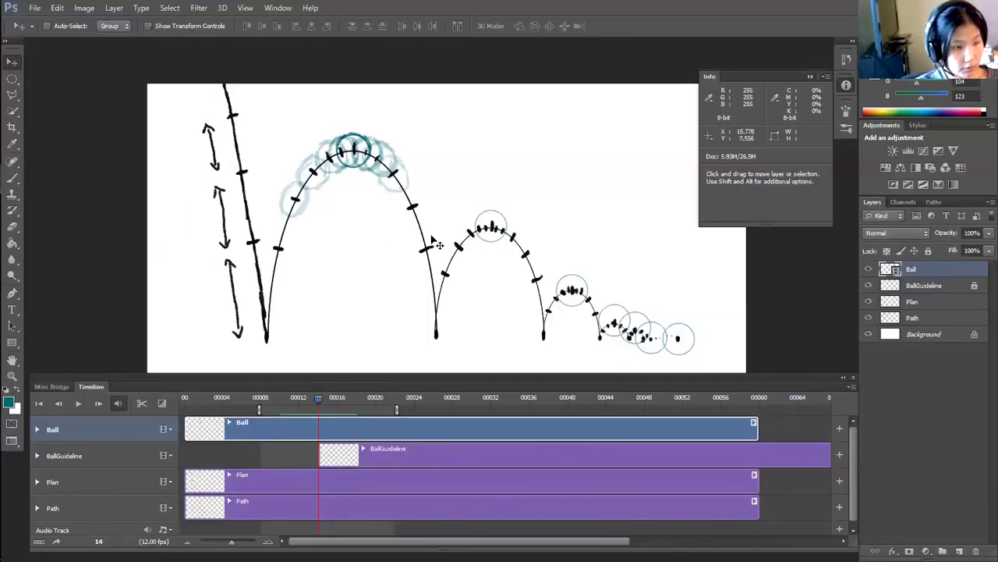
key("Right")
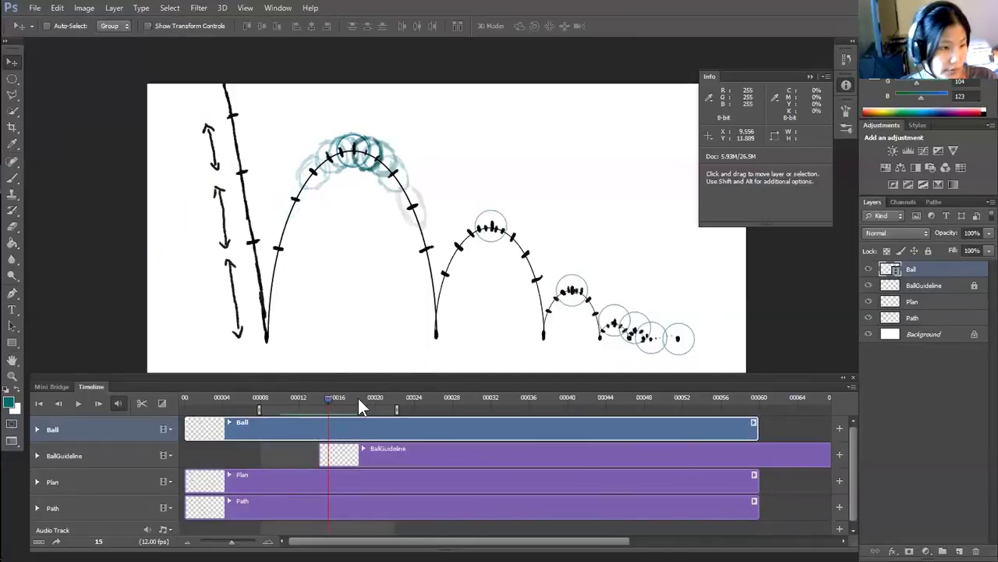
key("Right")
key("Right")
key("Right")
key("Right")
key("Right")
key("Right")
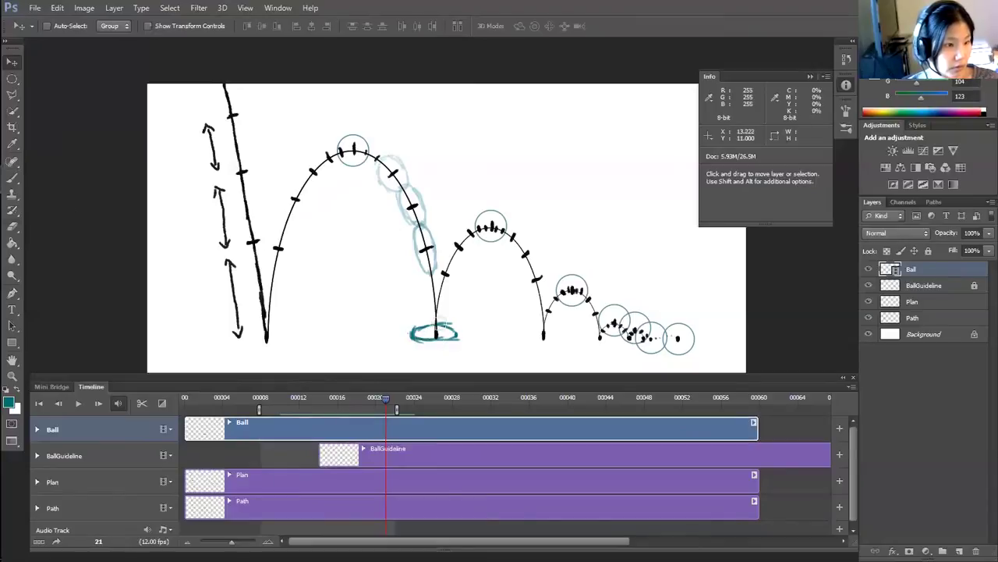
key("e")
mouse_move(422, 327)
left_mouse_down()
mouse_move(441, 321)
mouse_move(433, 343)
mouse_move(448, 337)
left_mouse_up()
key("b")
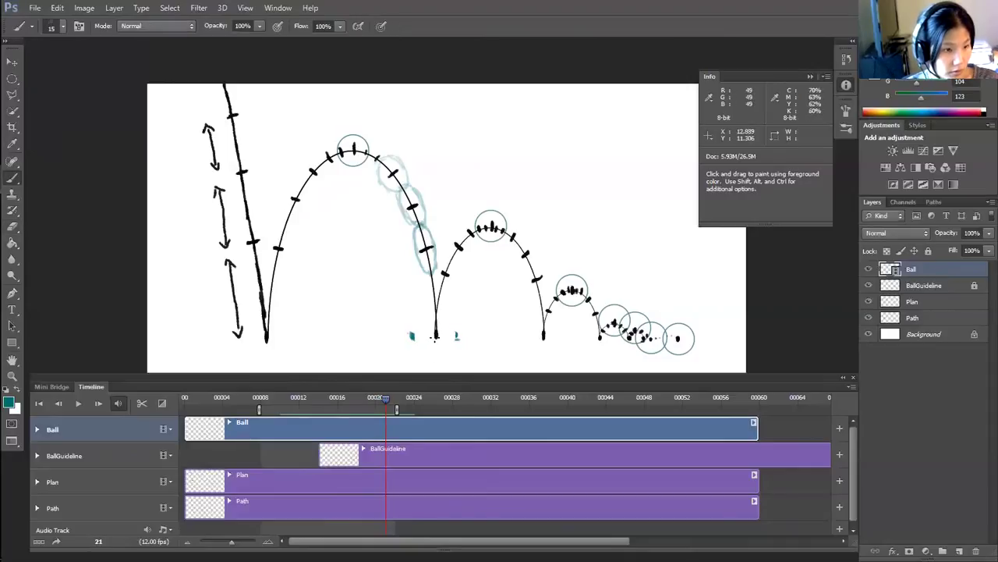
mouse_move(411, 337)
left_mouse_down()
mouse_move(455, 343)
mouse_move(409, 342)
mouse_move(428, 331)
mouse_move(456, 338)
mouse_move(419, 339)
left_mouse_up()
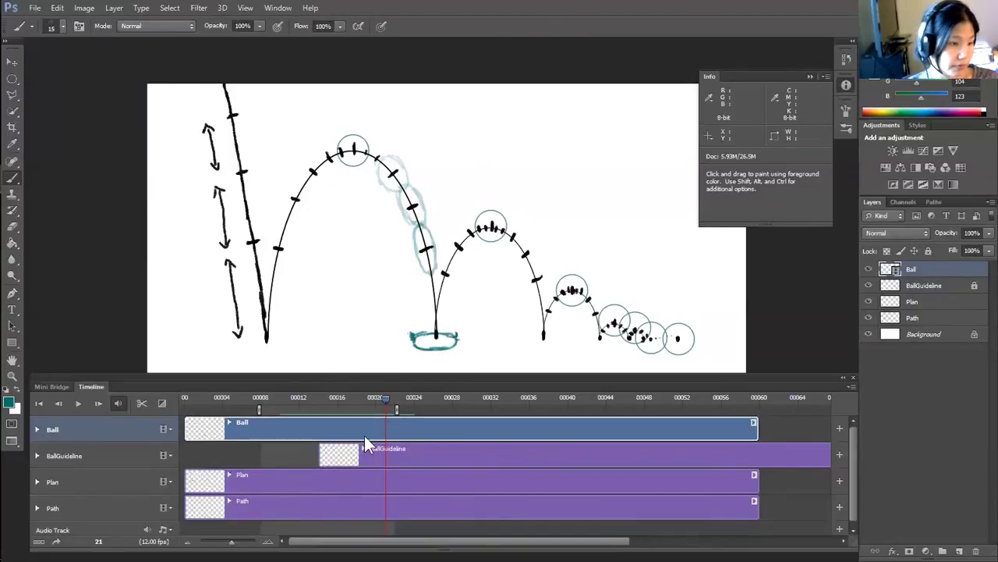
Go back to frame 8, erase the squashed ball at the first ground contact and redraw it slightly lower.
key("Left")
key("Left")
key("Left")
key("Left")
key("Left")
key("Left")
key("Left")
key("Left")
key("Left")
key("Left")
key("Left")
key("Left")
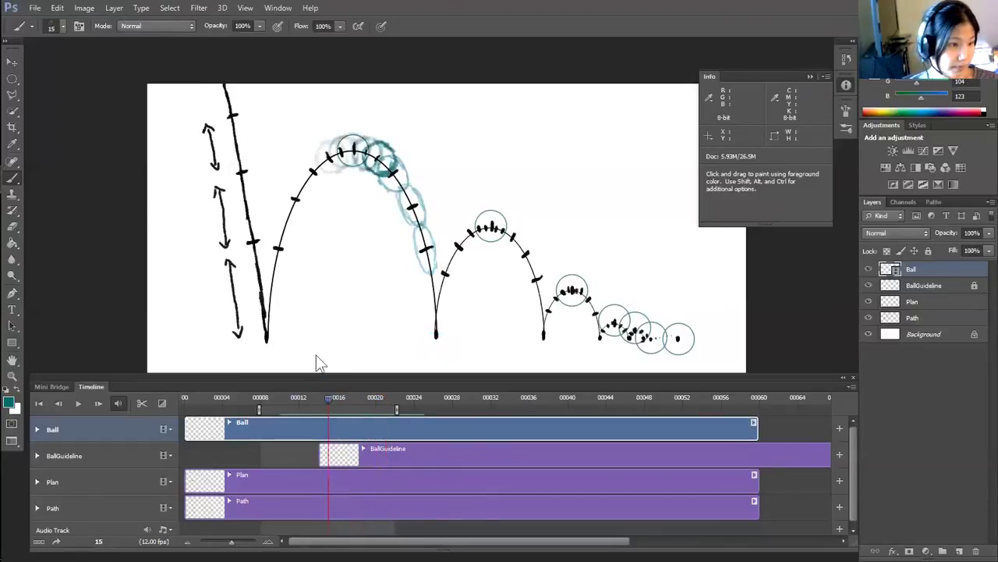
key("Left")
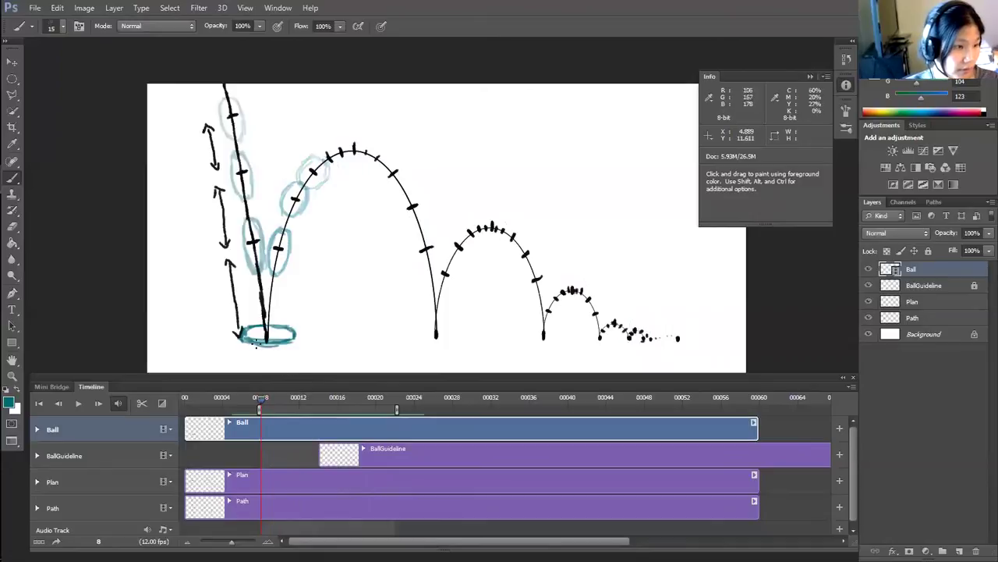
key("e")
mouse_move(248, 326)
left_mouse_down()
mouse_move(288, 325)
mouse_move(261, 341)
mouse_move(286, 343)
mouse_move(264, 348)
mouse_move(295, 335)
mouse_move(273, 348)
mouse_move(286, 334)
mouse_move(267, 330)
mouse_move(290, 329)
mouse_move(281, 337)
mouse_move(299, 328)
mouse_move(301, 337)
left_mouse_up()
key("b")
key("e")
Return to frame 21 and erase the stray marks around the squashed ball's outline.
key("Right")
key("Right")
key("Right")
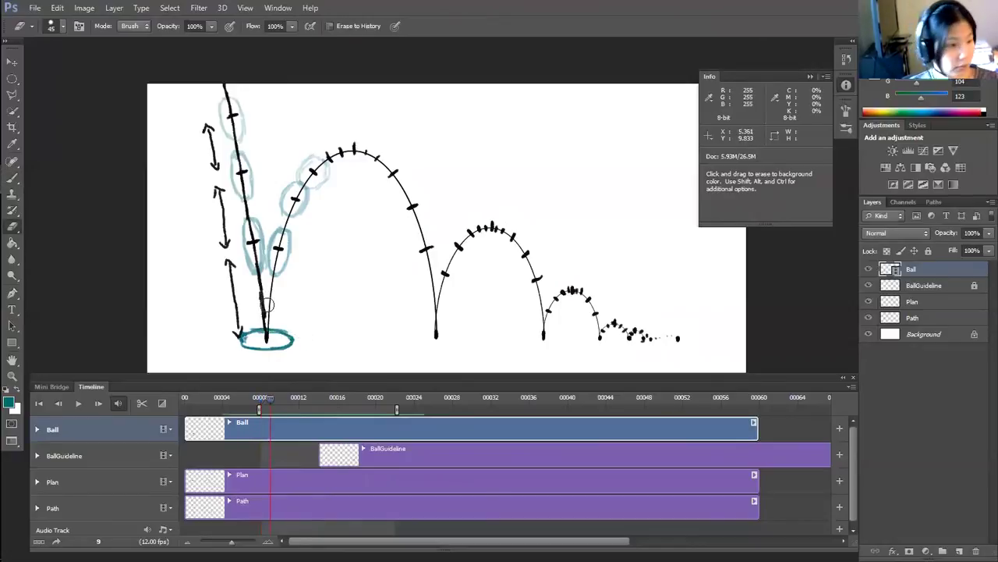
key("Right")
key("Right")
key("Right")
key("Right")
key("Right")
key("Right")
key("Right")
key("Right")
key("Right")
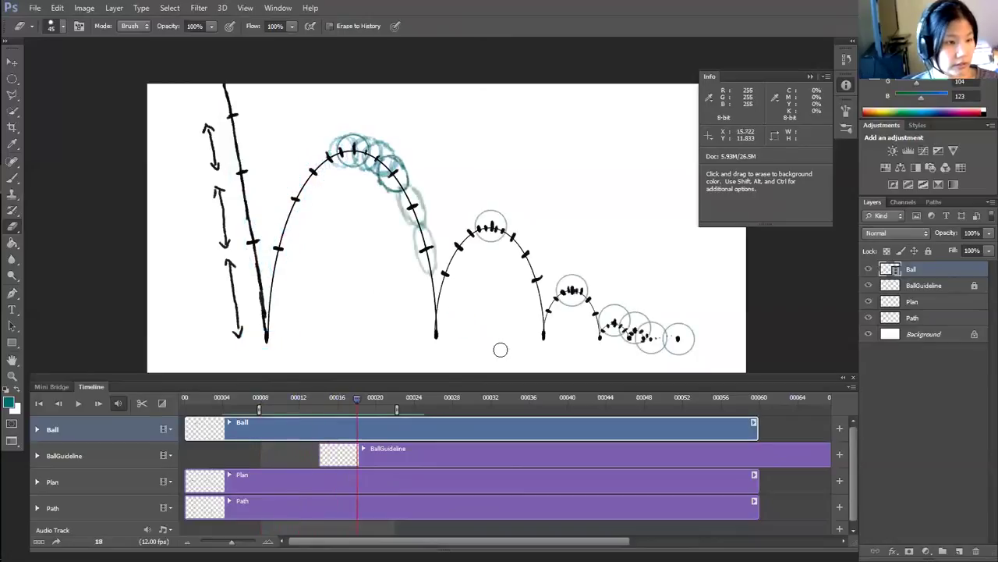
key("Right")
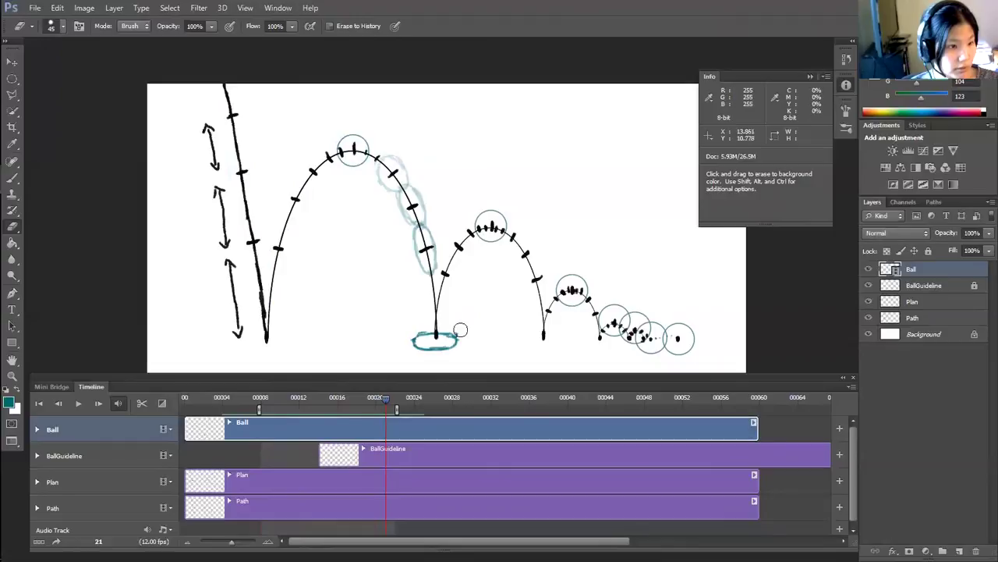
Draw the rising ball on frames 22 and 23 at the first two marks of the second arc, stretched on frame 22.
key("Right")
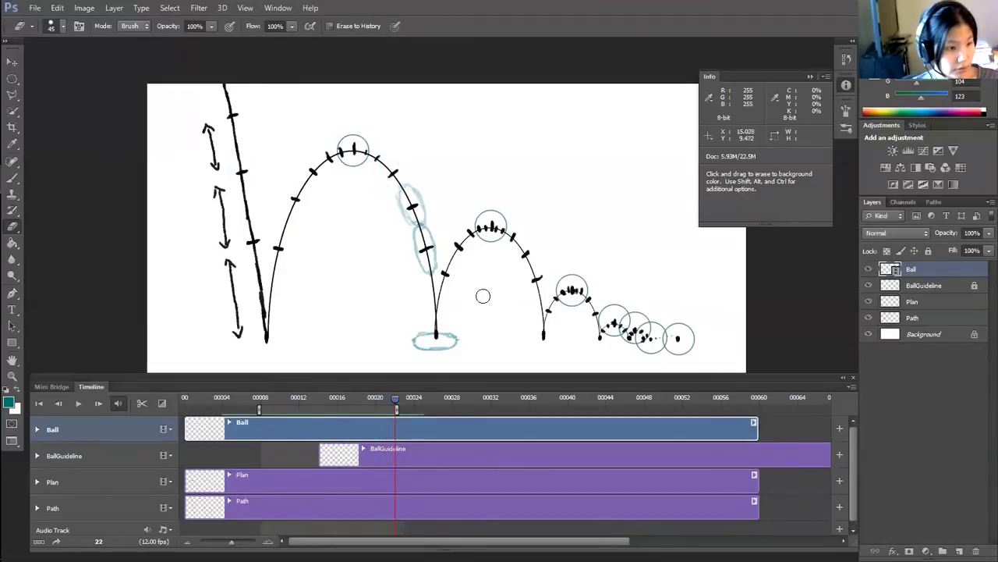
key("b")
key("Left")
key("Right")
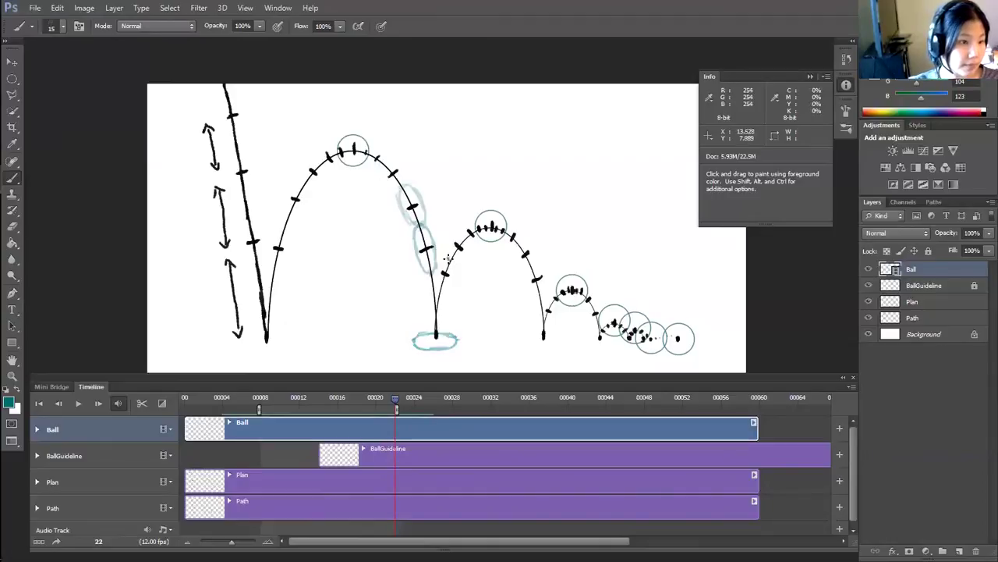
mouse_move(456, 279)
left_mouse_down()
mouse_move(454, 268)
mouse_move(453, 290)
mouse_move(441, 294)
mouse_move(456, 285)
mouse_move(440, 266)
mouse_move(434, 291)
left_mouse_up()
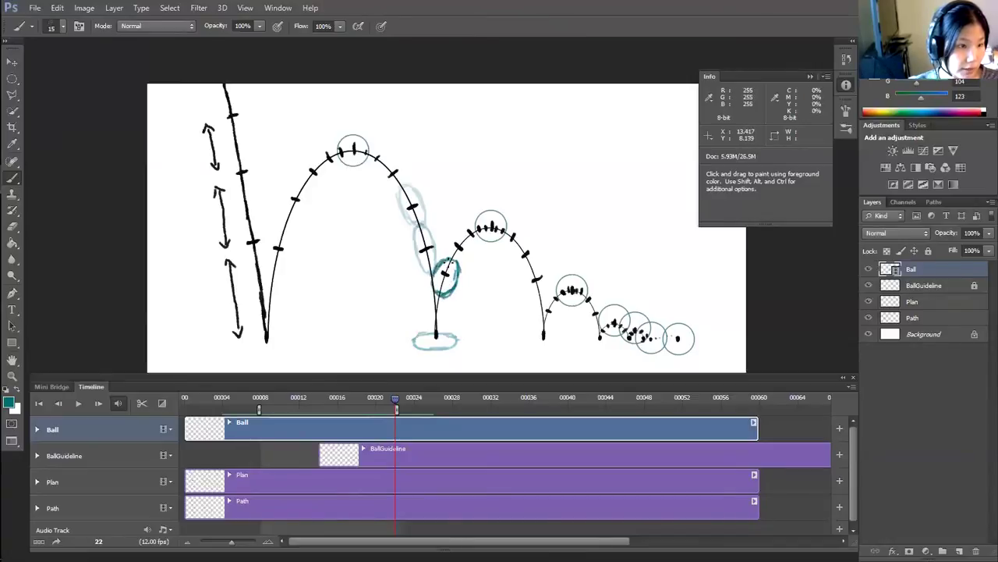
key("Right")
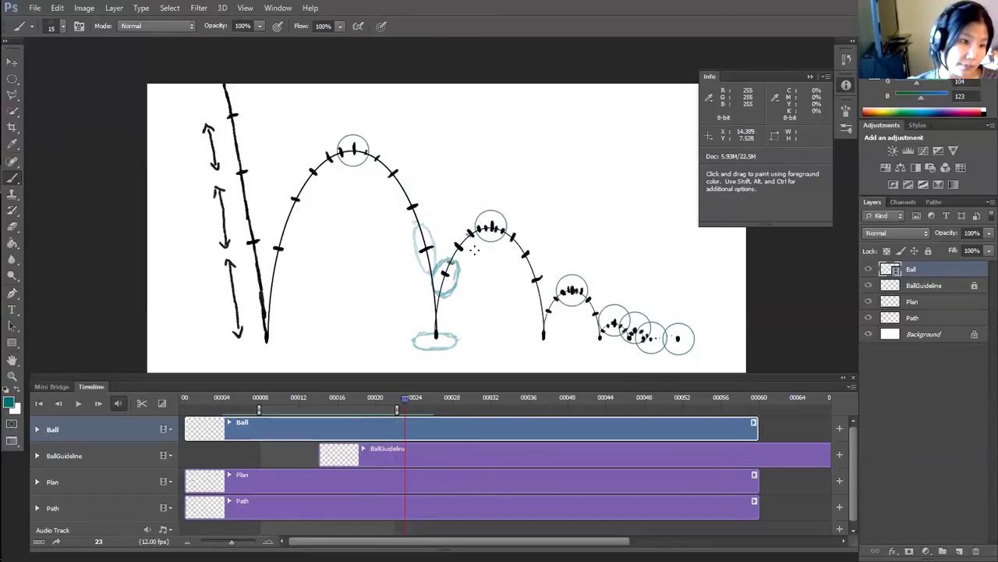
mouse_move(449, 235)
left_mouse_down()
mouse_move(441, 248)
mouse_move(454, 262)
mouse_move(466, 263)
mouse_move(471, 241)
mouse_move(474, 261)
left_mouse_up()
Draw the ball on frames 24 and 25 at the next marks approaching the second arc's peak.
key("Right")
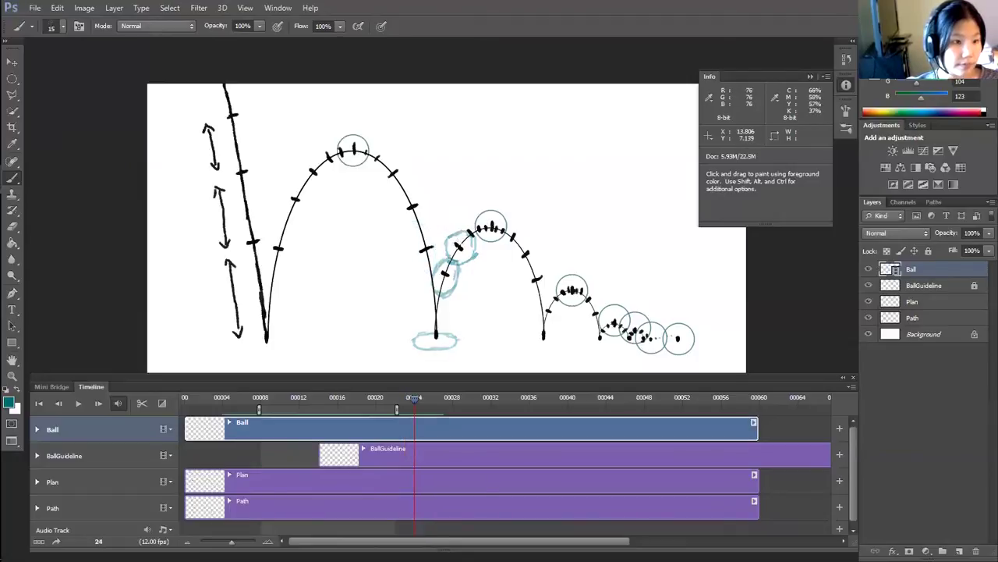
mouse_move(485, 243)
left_mouse_down()
mouse_move(478, 249)
mouse_move(479, 221)
mouse_move(484, 245)
mouse_move(461, 225)
mouse_move(461, 246)
left_mouse_up()
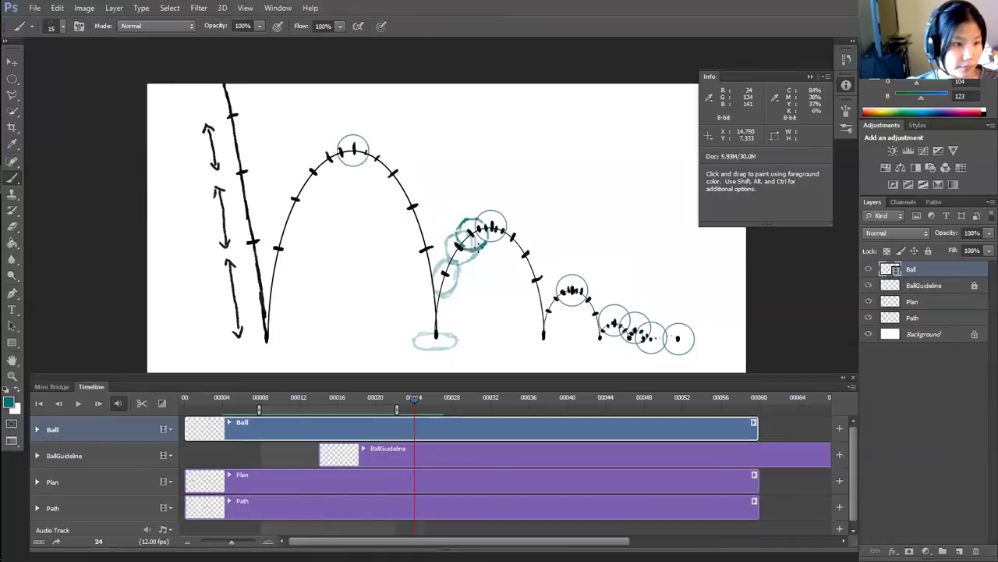
key("Right")
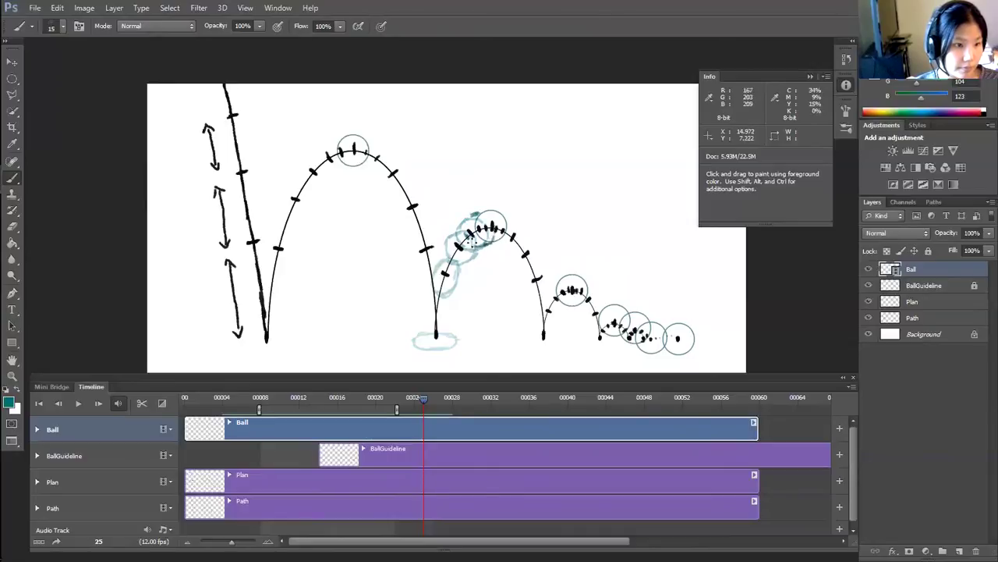
left_click_drag(474, 216, 465, 228)
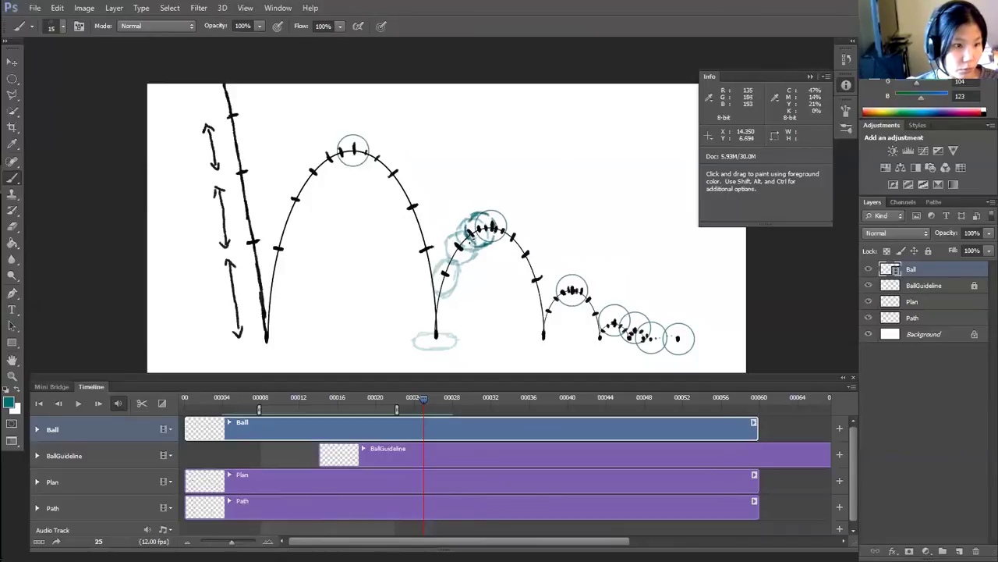
Draw the ball on frames 26 to 30, following the marks over the second arc's peak and into its descent.
key("Right")
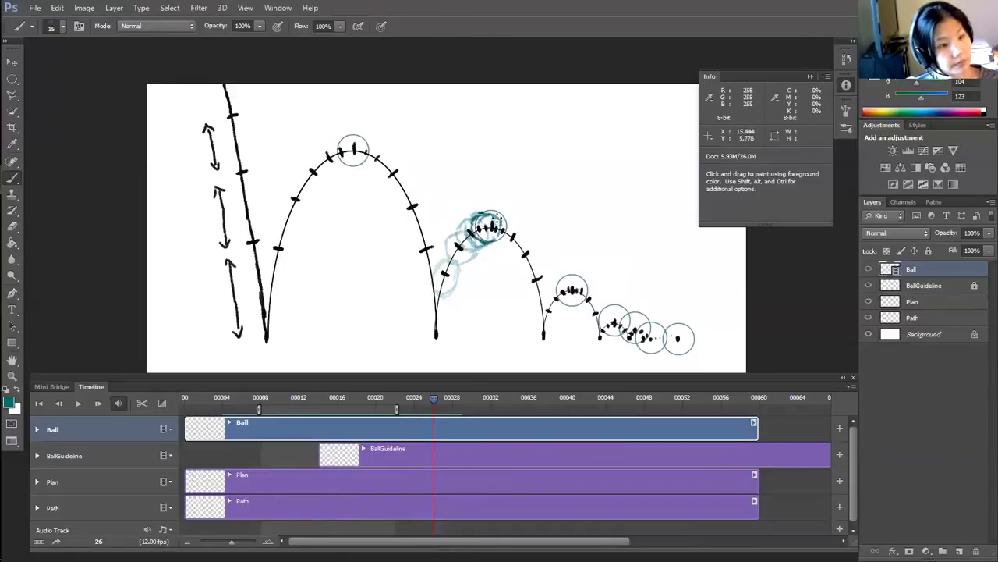
key("Right")
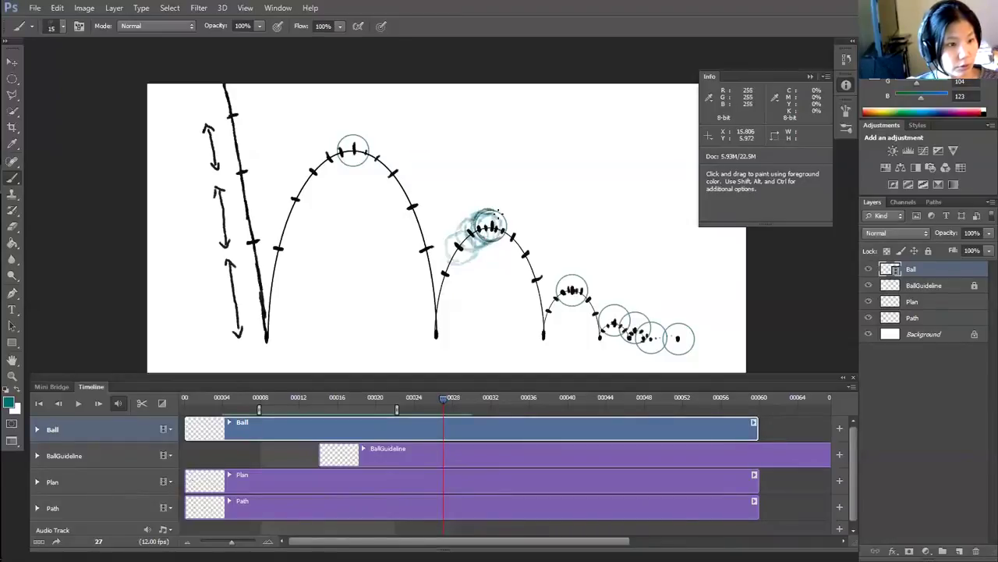
key("Right")
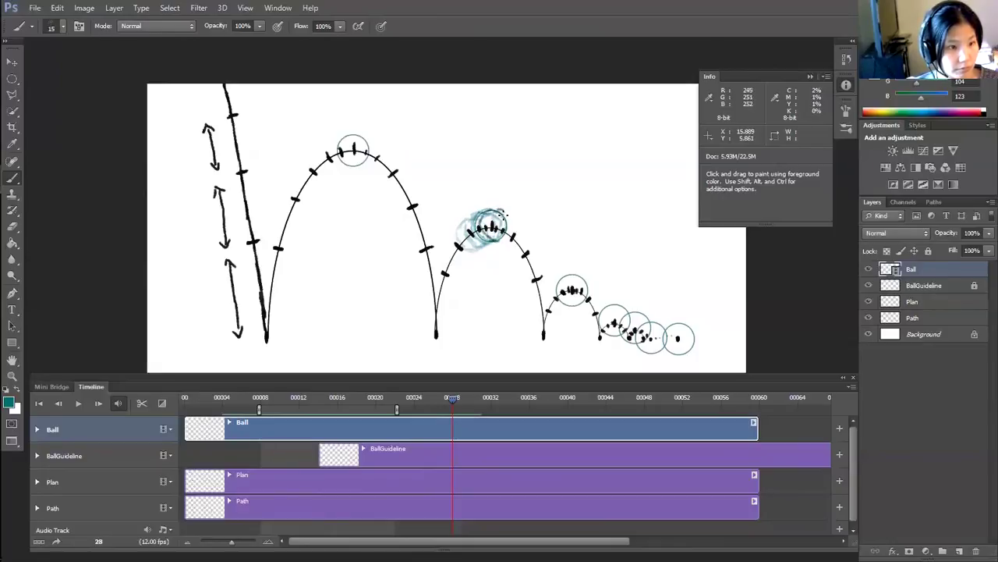
key("Right")
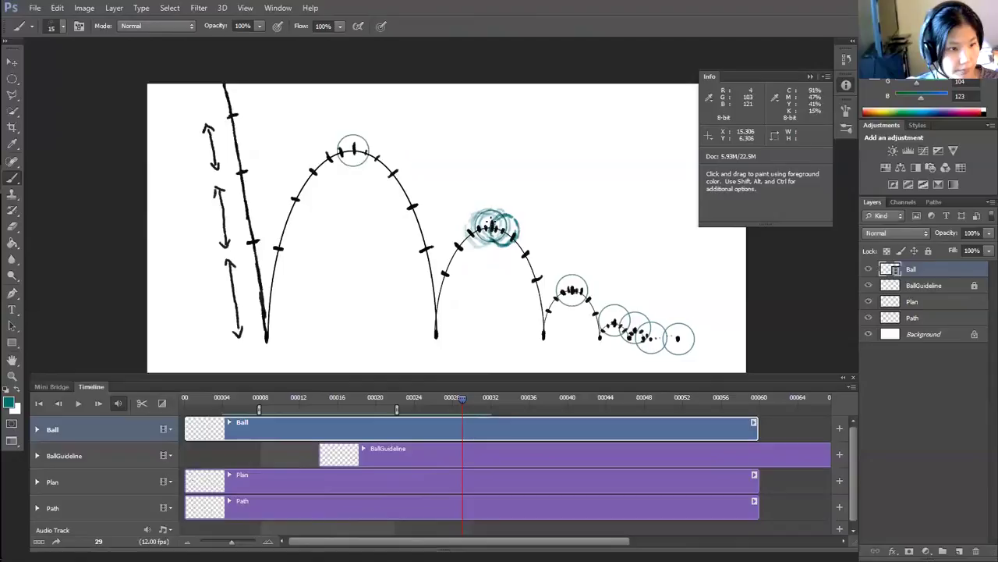
key("Right")
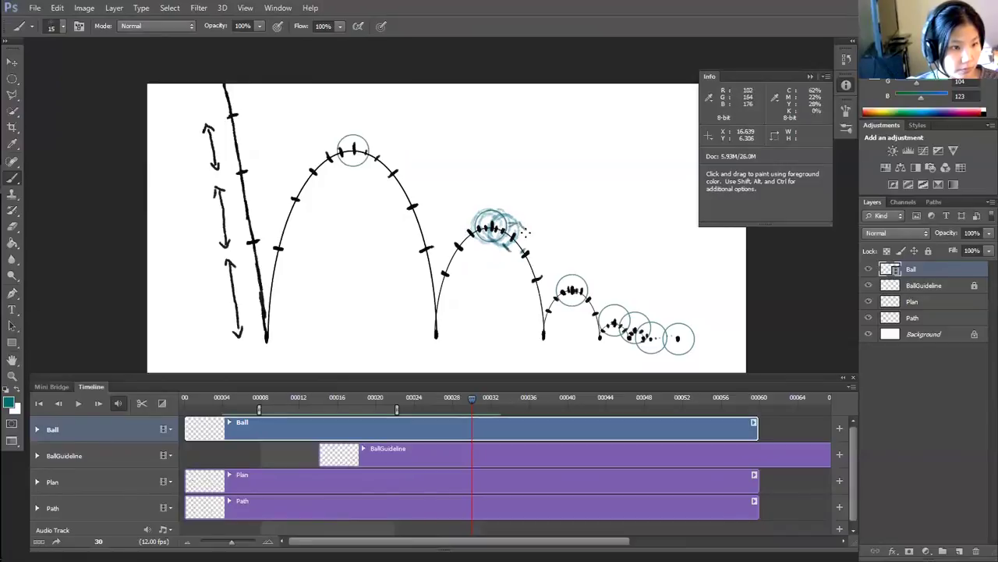
left_click_drag(530, 231, 521, 255)
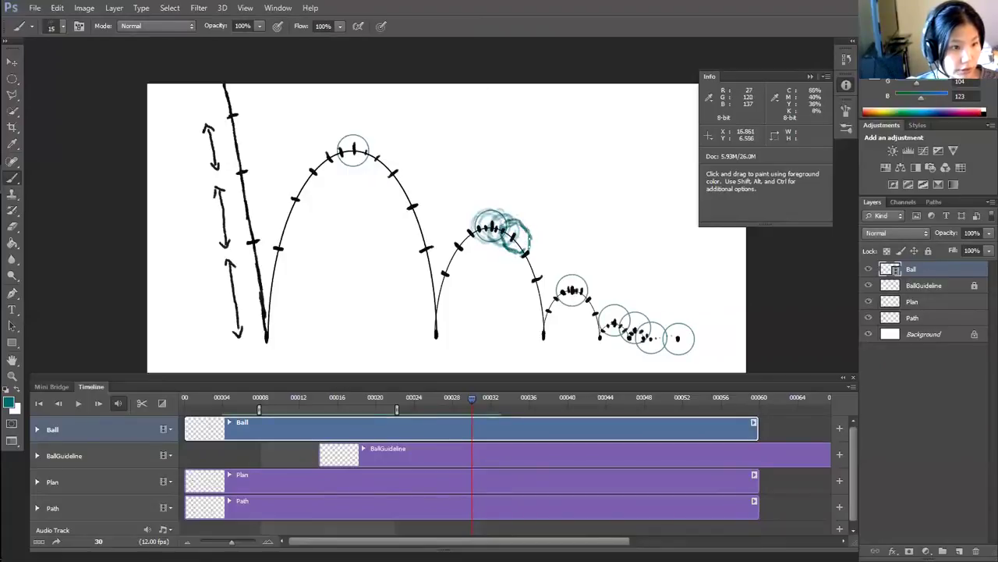
Draw a stretched ball on frame 31 at the next descending mark of the second arc.
key("Right")
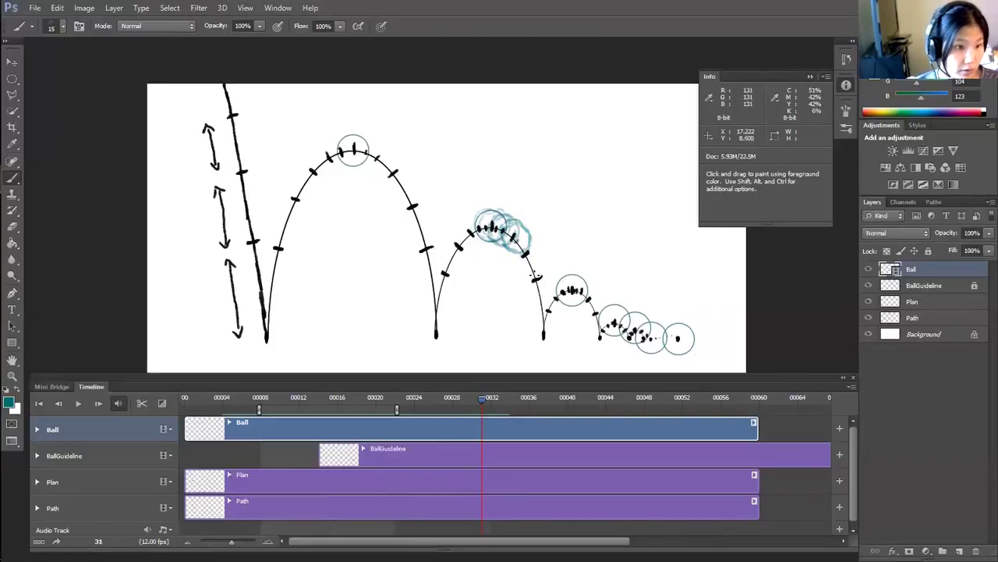
mouse_move(526, 237)
left_mouse_down()
mouse_move(525, 275)
mouse_move(512, 255)
mouse_move(525, 273)
mouse_move(515, 241)
left_mouse_up()
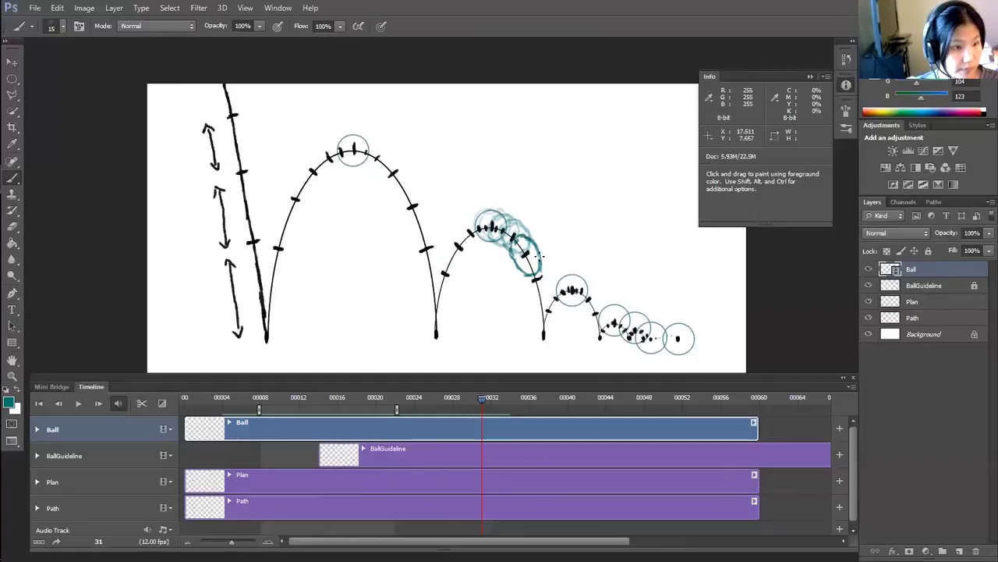
key("Right")
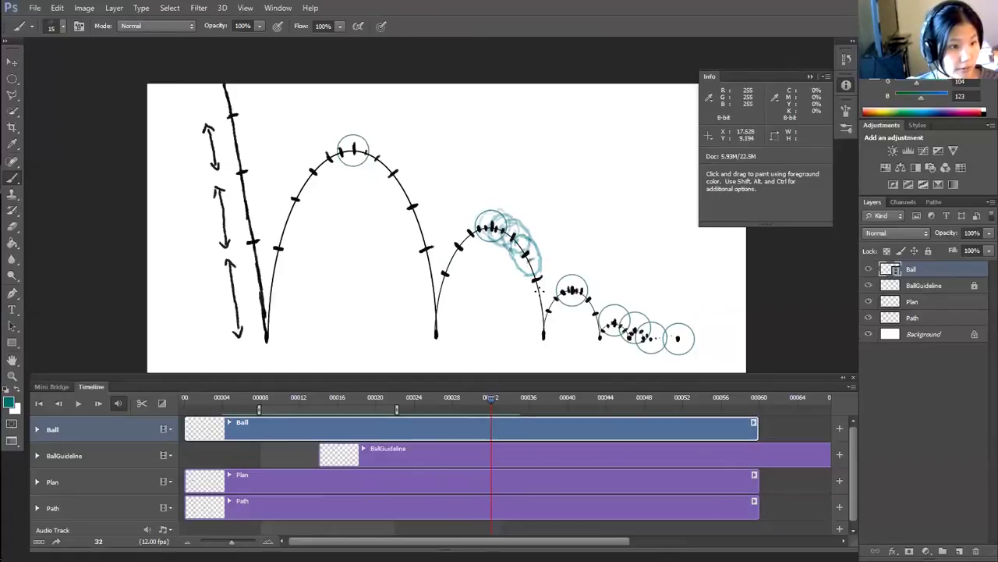
Set the work area to run from frame 21 through frame 32 and play back the second bounce.
key("Left")
key("Left")
key("Left")
key("Left")
key("Left")
key("Left")
key("Left")
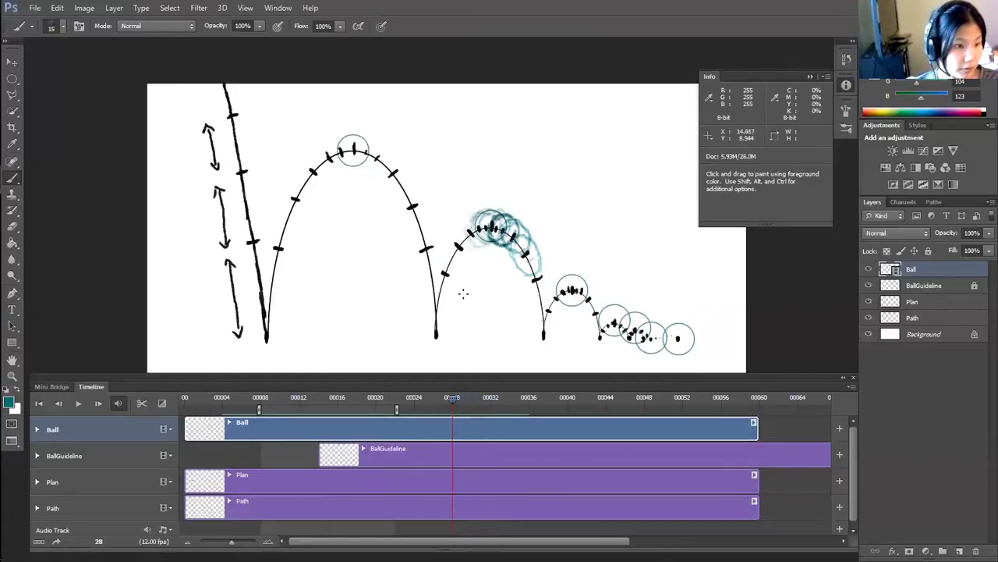
key("Left")
key("Left")
key("Left")
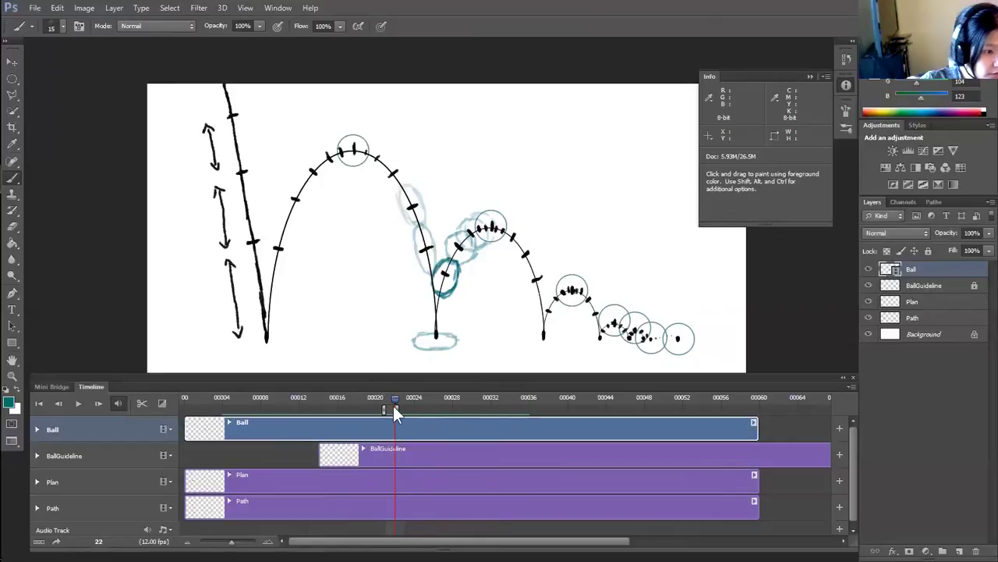
left_click_drag(398, 409, 511, 409)
key("space")
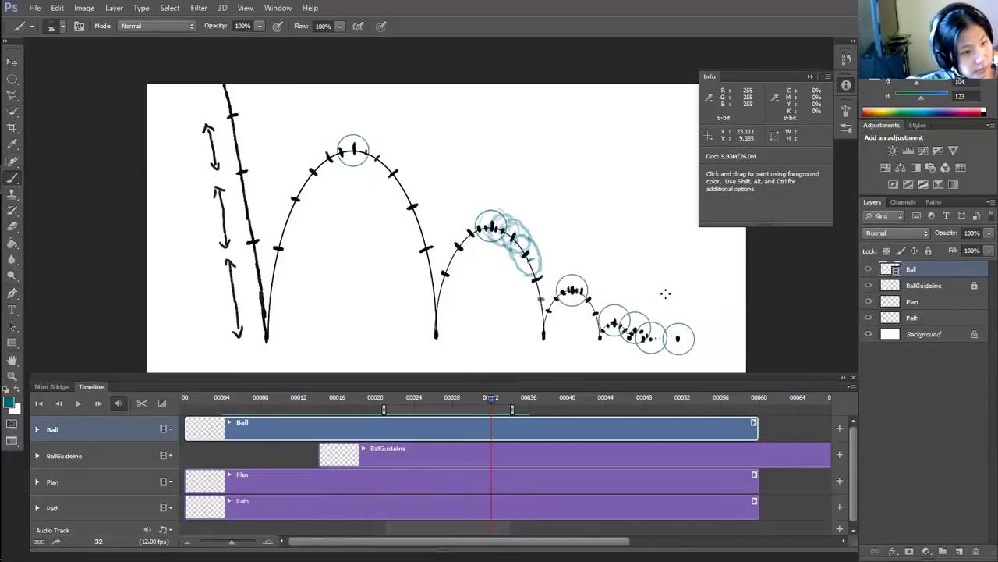
left_click_drag(513, 410, 503, 410)
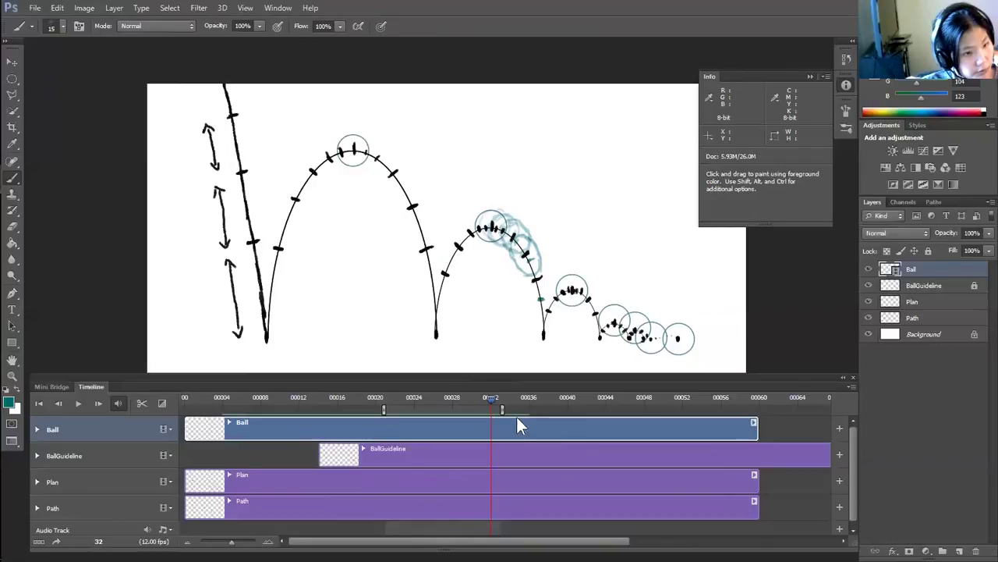
key("space")
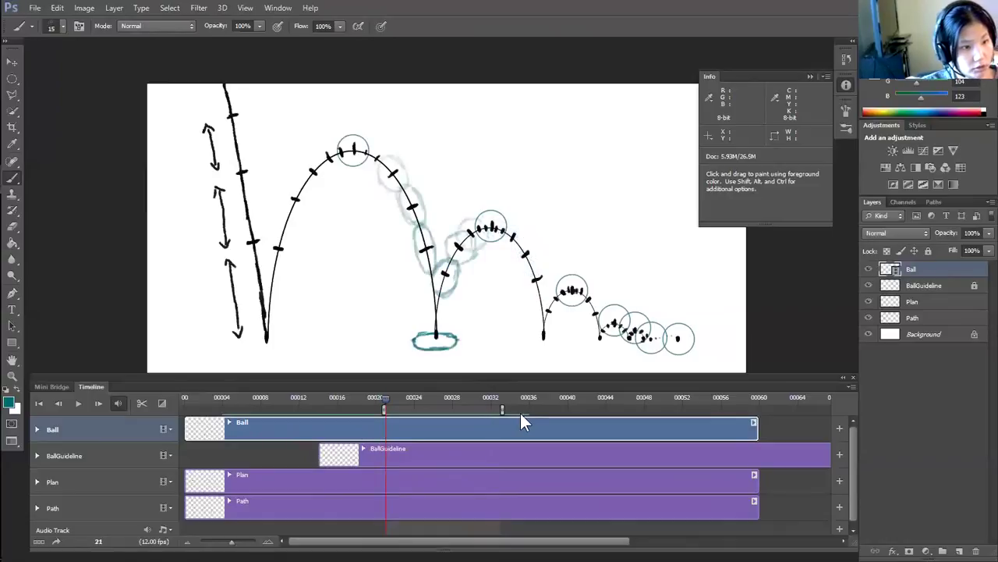
Erase and redraw the lower end of frame 31's ball shorter, and draw a stretched ball on frame 32 at the second arc's last descending mark.
left_click(490, 399)
left_click(539, 297)
key("Right")
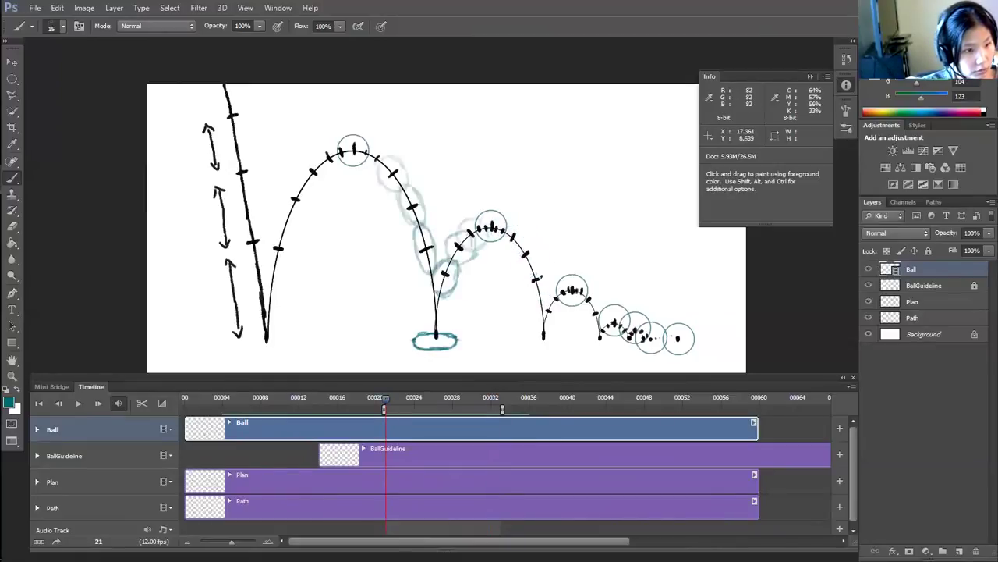
key("Left")
key("e")
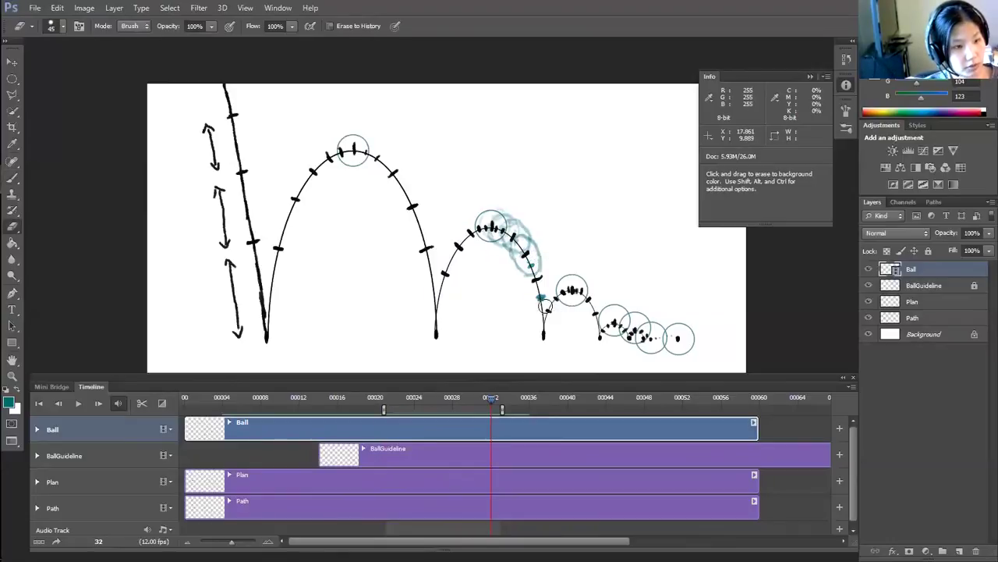
key("Left")
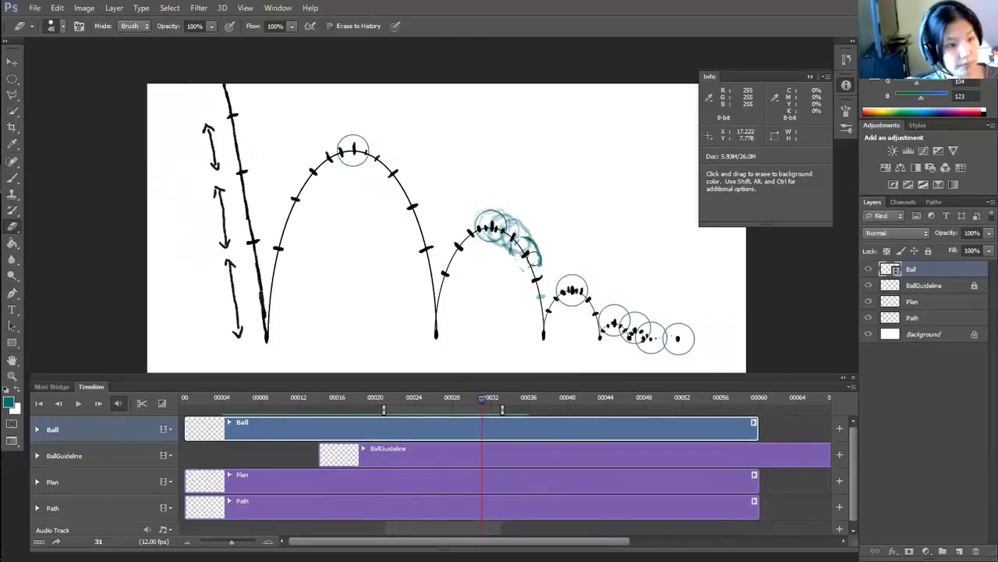
key("b")
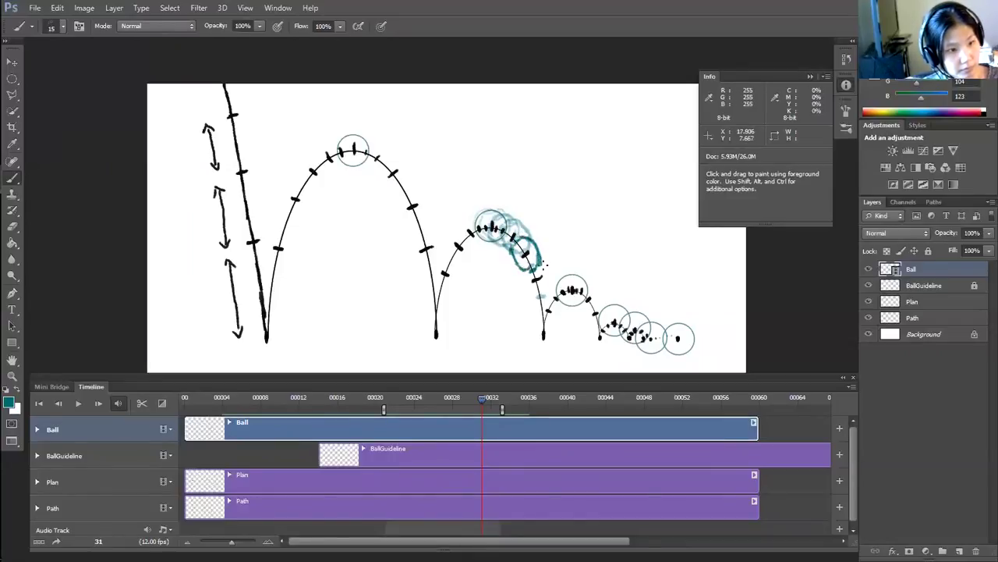
key("Right")
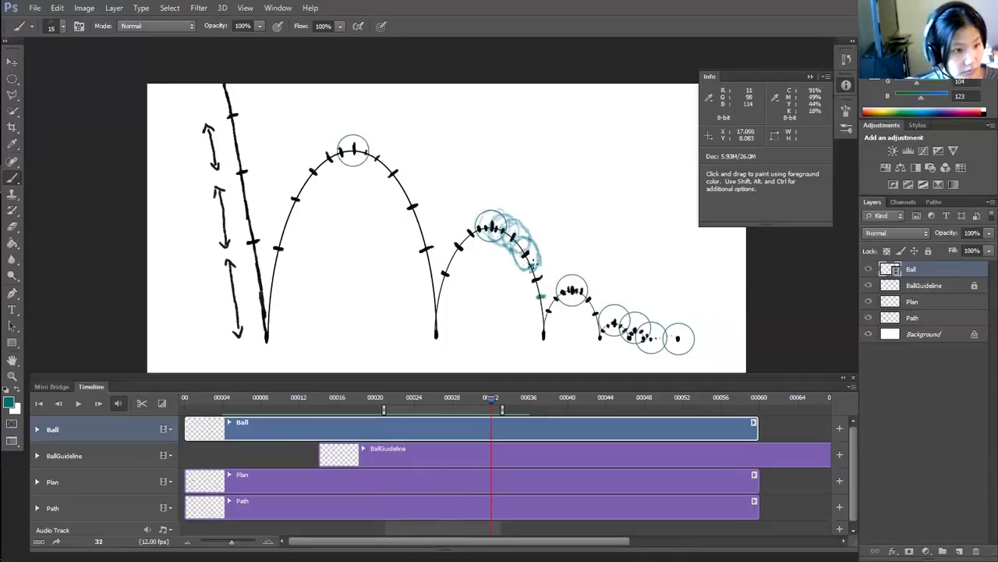
mouse_move(541, 274)
left_mouse_down()
mouse_move(550, 290)
mouse_move(528, 296)
left_mouse_up()
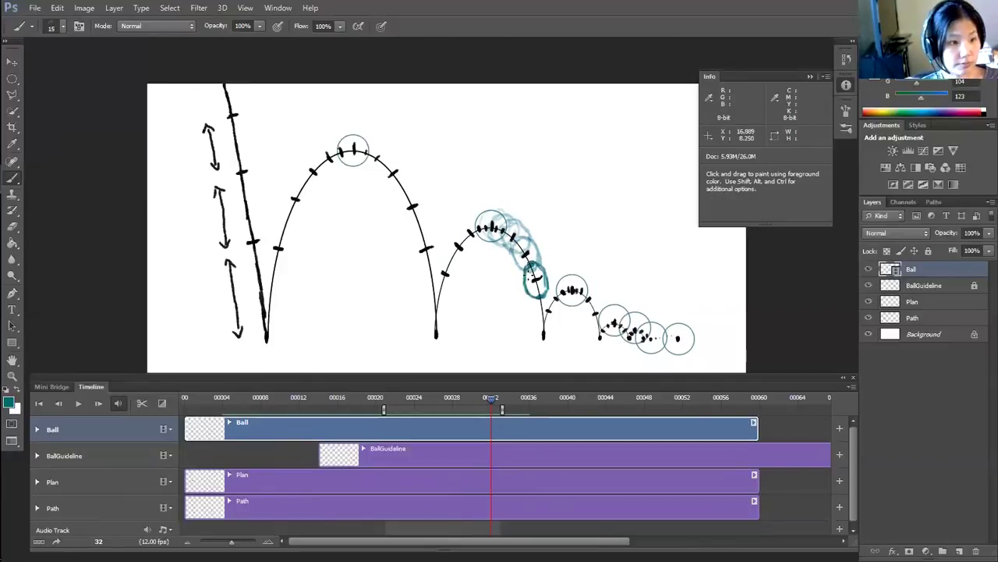
Play back the second bounce and compare the ball drawings on frames 31 and 32 with the squashed ball on frame 21.
key("space")
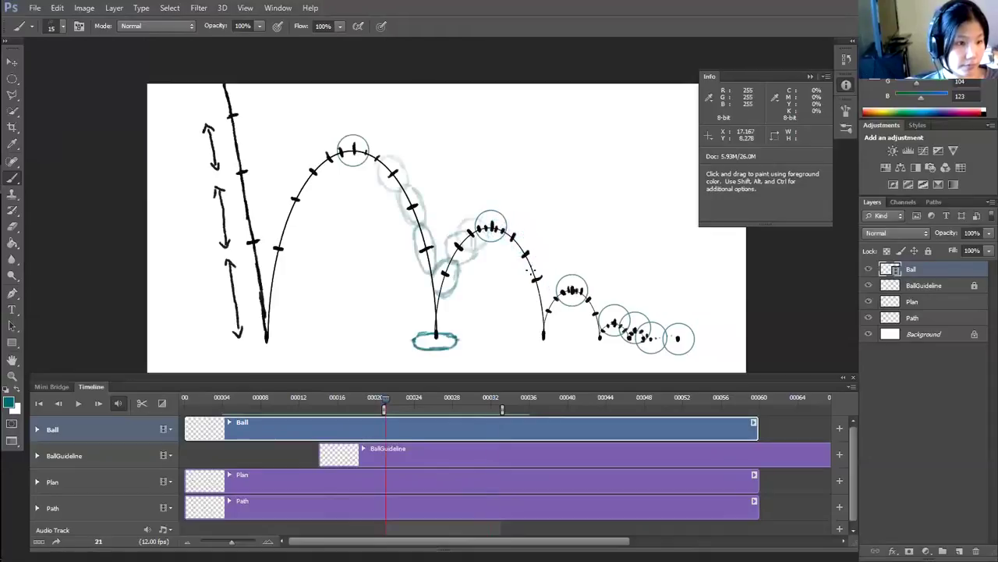
key("space")
key("Left")
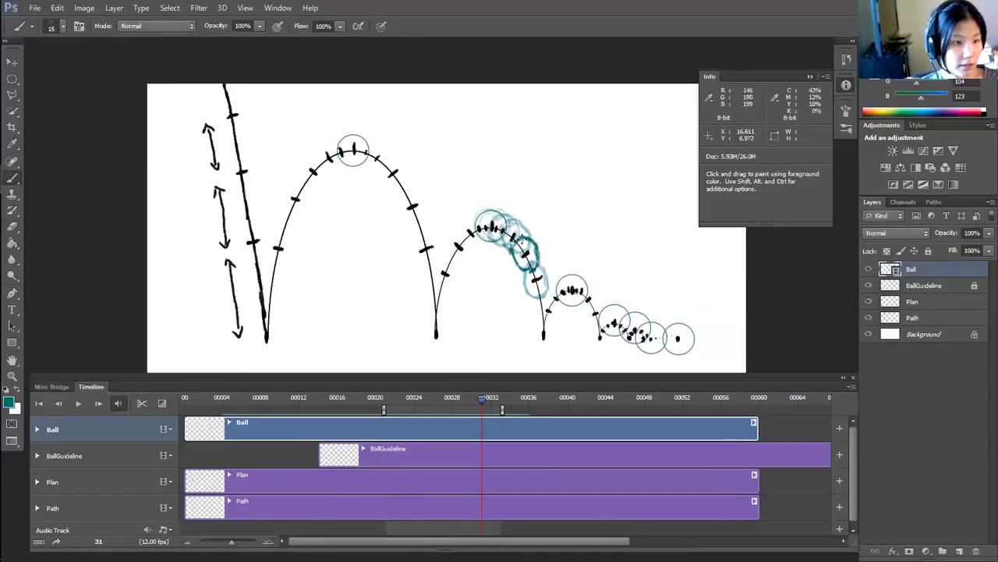
key("Right")
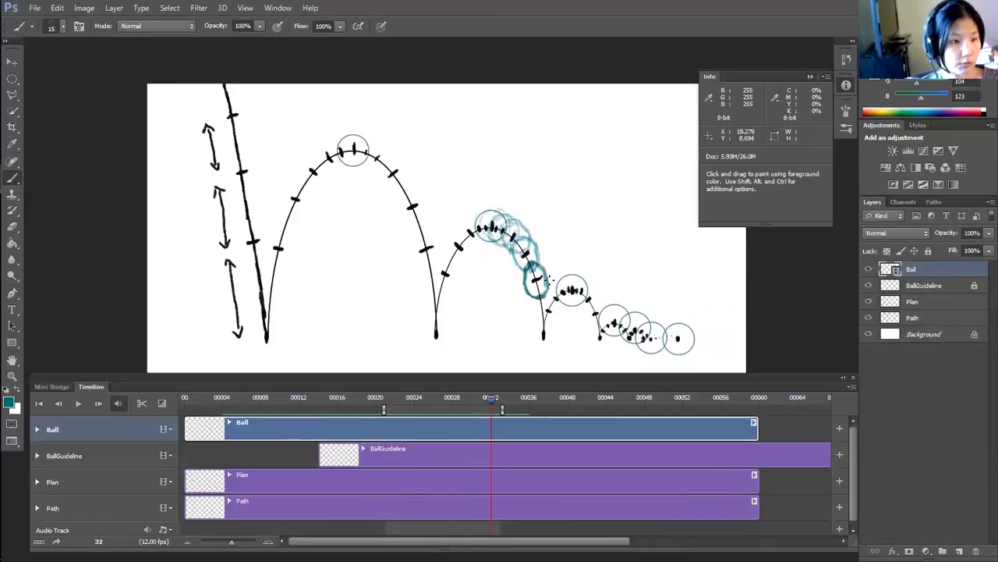
key("Right")
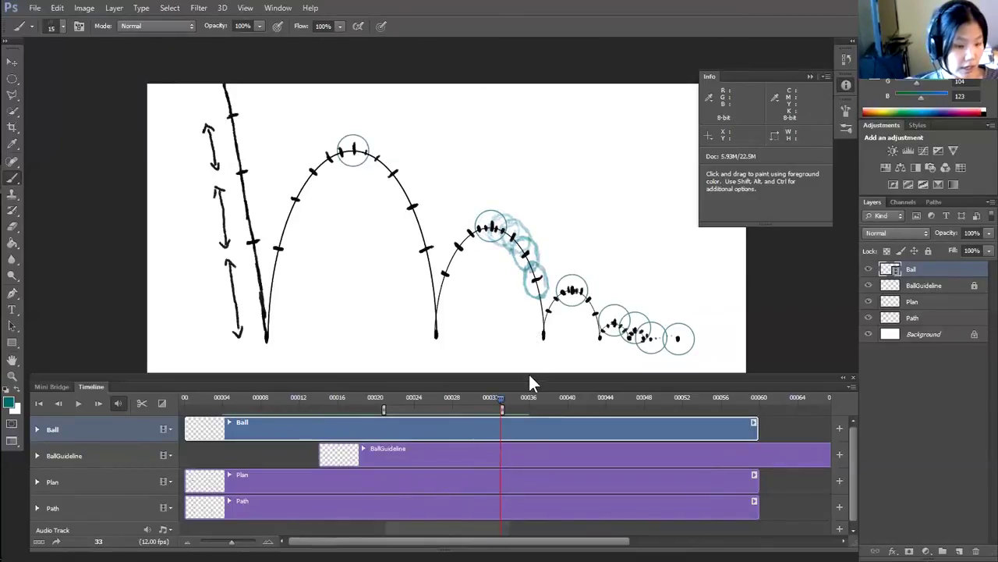
key("Left")
key("shift+Home")
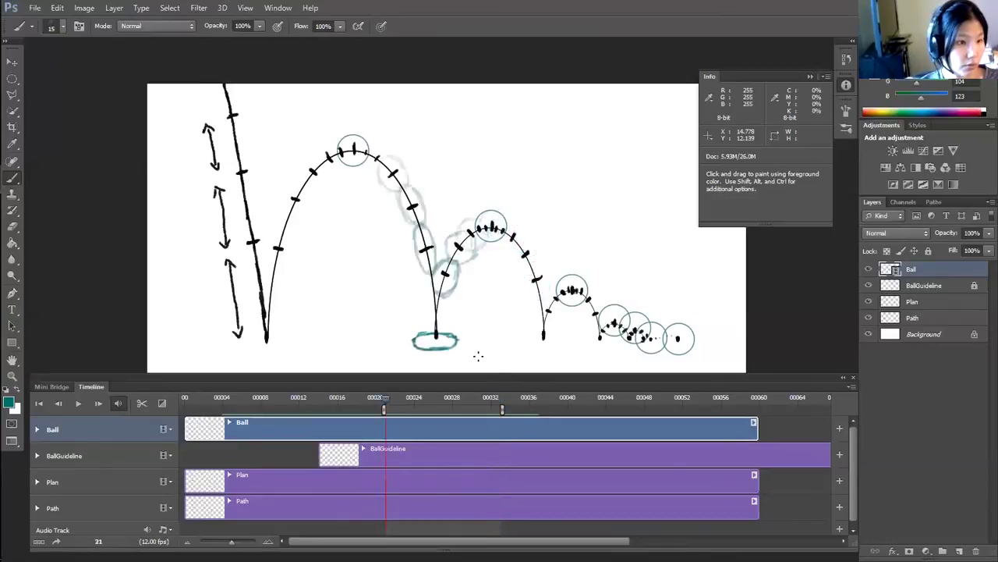
key("shift+End")
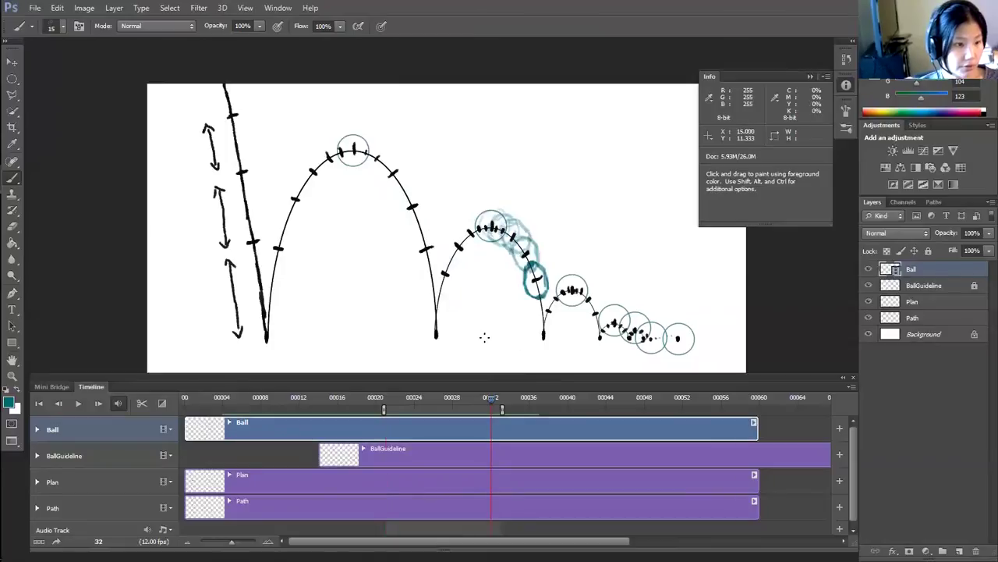
key("shift+Home")
key("shift+End")
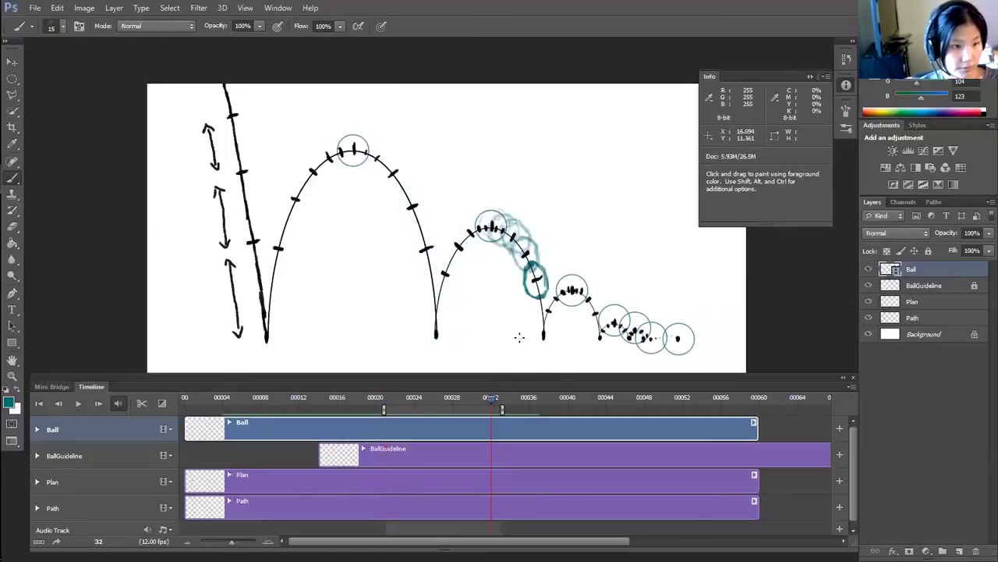
Draw a flattened ball at the second arc's landing point on frame 32 and a ball at the third arc's first mark on frame 31.
mouse_move(520, 338)
left_mouse_down()
mouse_move(546, 327)
mouse_move(560, 339)
mouse_move(533, 345)
left_mouse_up()
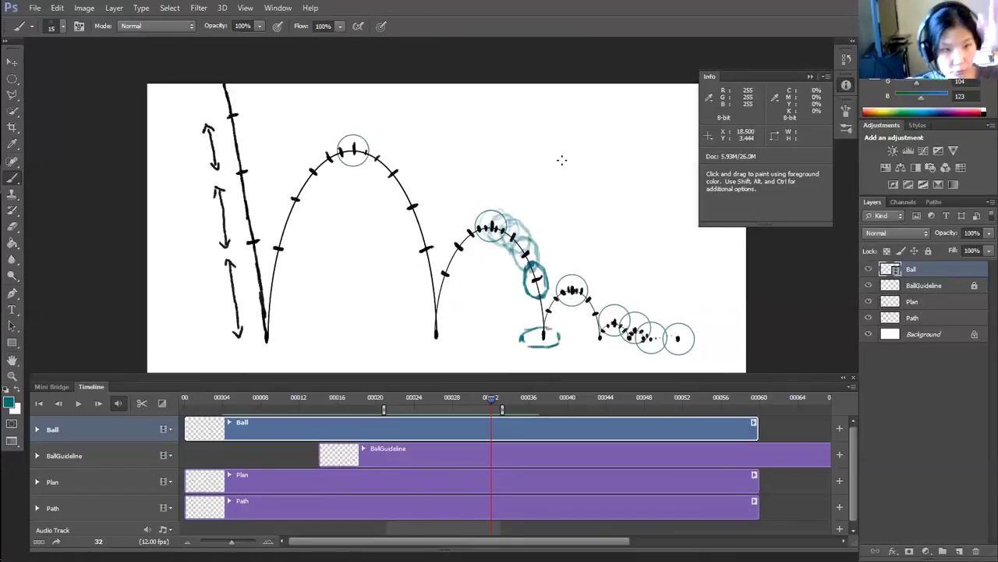
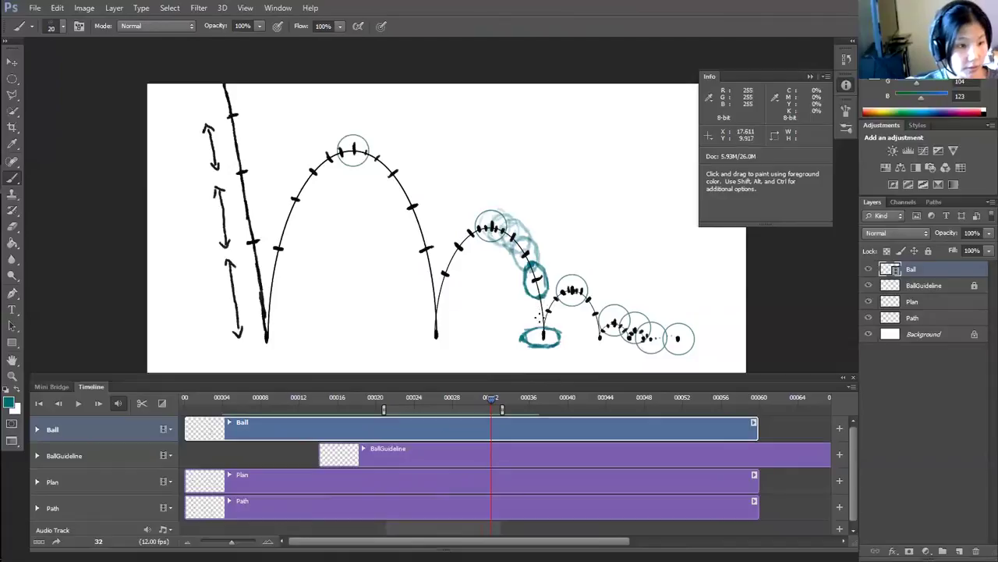
key("Left")
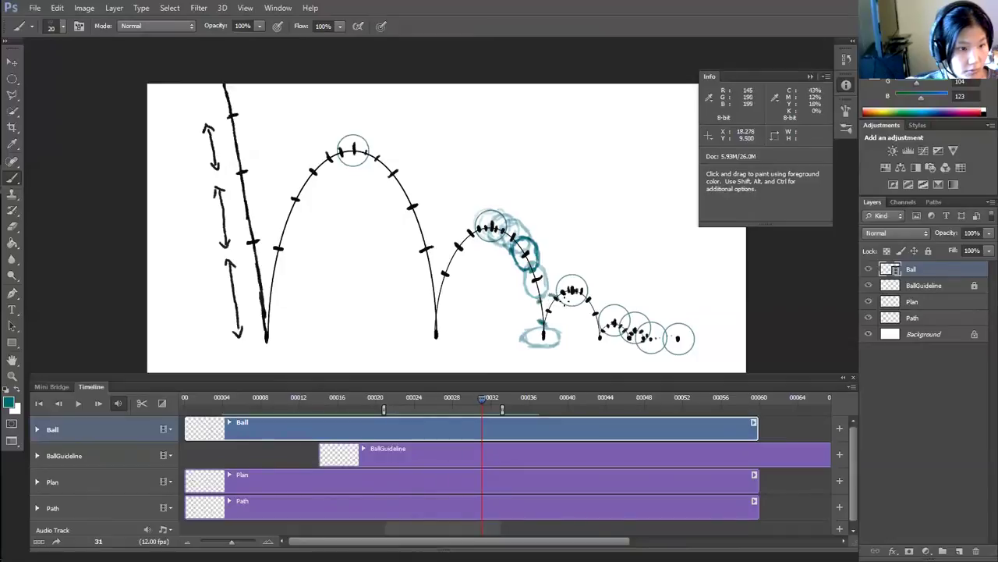
mouse_move(567, 308)
left_mouse_down()
mouse_move(544, 325)
mouse_move(537, 309)
mouse_move(557, 310)
left_mouse_up()
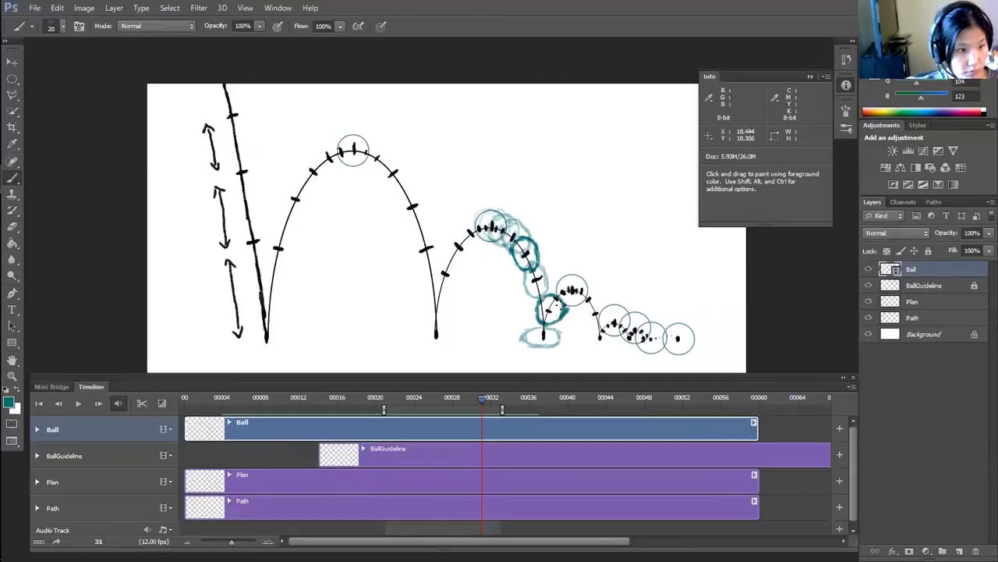
Collapse the Info panel and erase the misplaced ball at the third arc's first mark from frame 31.
left_click(811, 77)
key("Left")
key("Left")
key("Right")
key("Right")
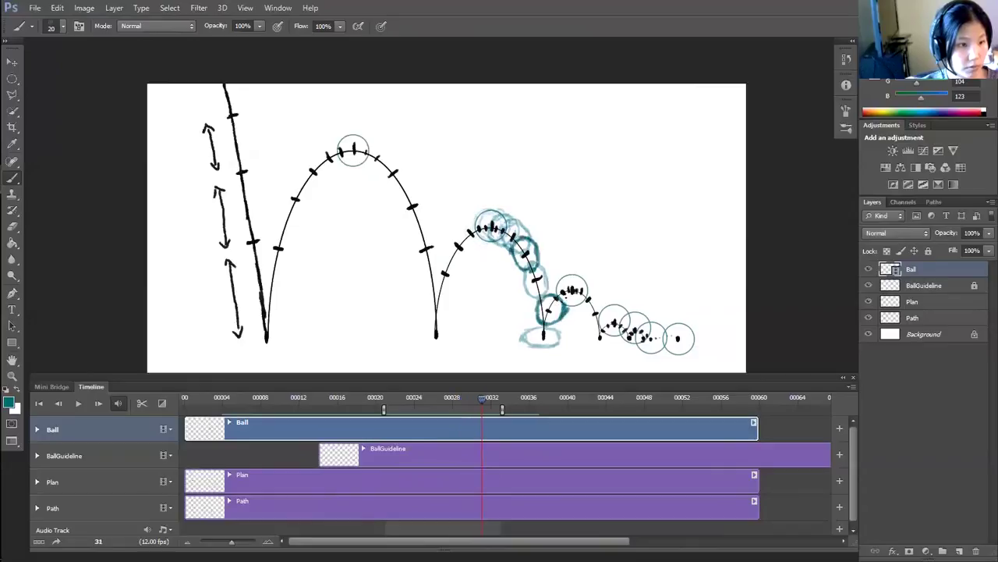
key("e")
left_click_drag(540, 318, 563, 302)
key("Right")
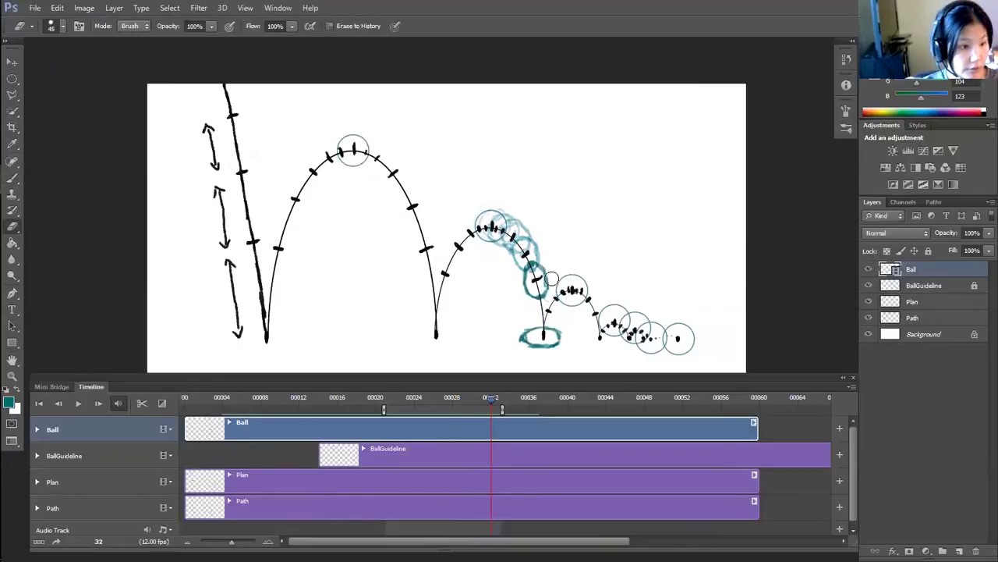
Draw the flattened ball on frame 33 at the second arc's landing point and erase its duplicate from frame 32.
key("Right")
key("b")
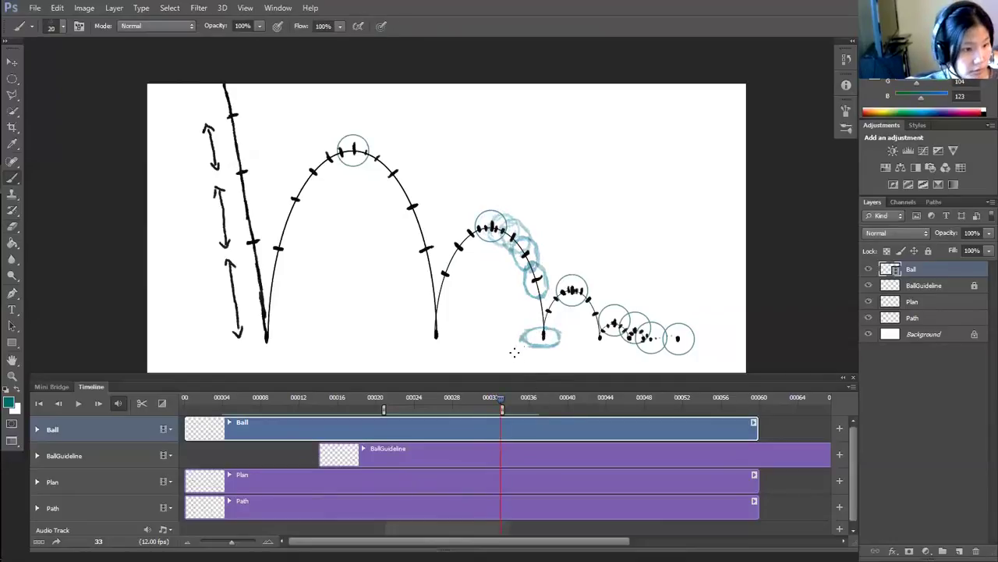
mouse_move(525, 330)
left_mouse_down()
mouse_move(537, 346)
mouse_move(554, 344)
mouse_move(544, 324)
mouse_move(561, 337)
mouse_move(522, 338)
left_mouse_up()
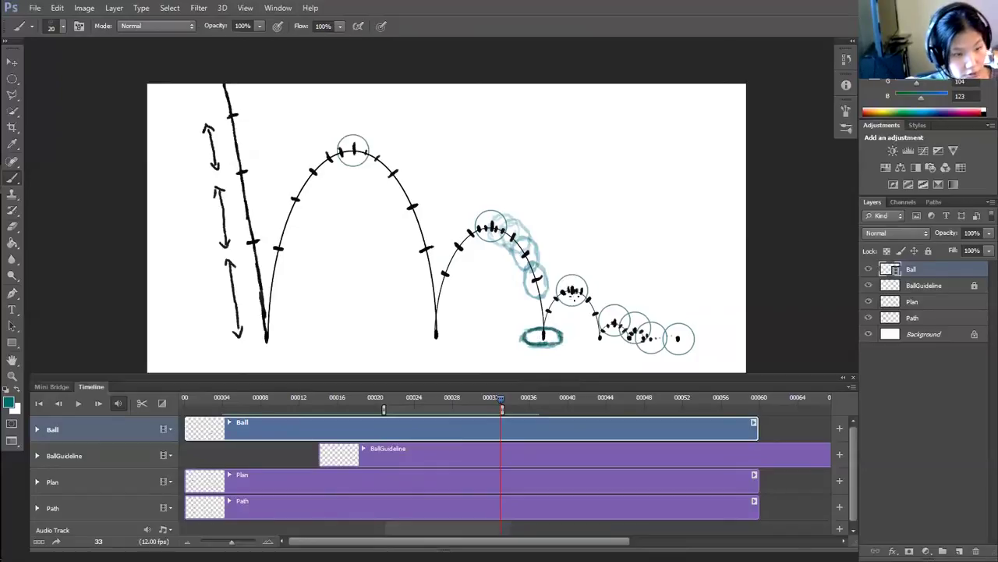
key("Left")
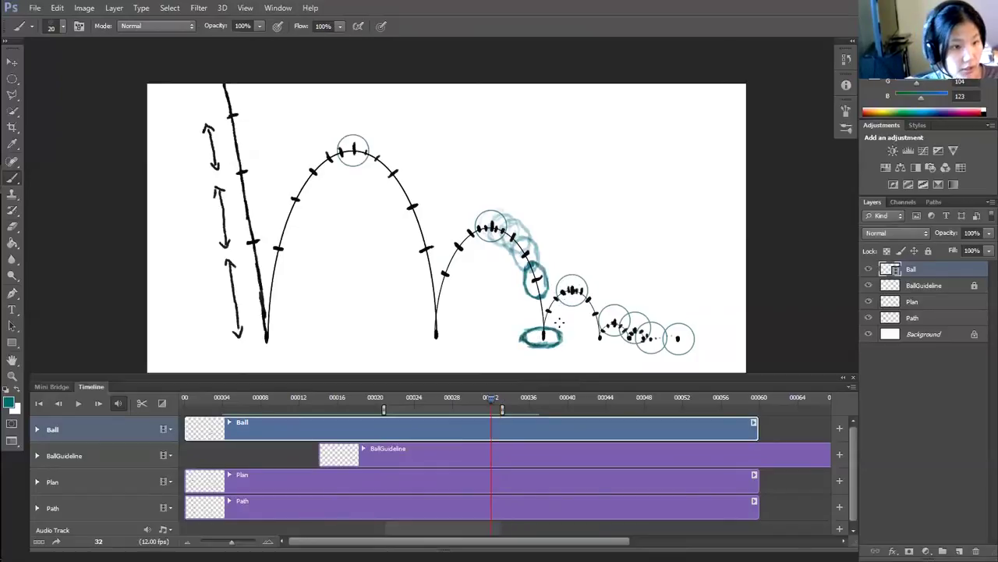
key("e")
mouse_move(524, 334)
left_mouse_down()
mouse_move(555, 333)
mouse_move(546, 345)
left_mouse_up()
Draw the rising ball on frames 34 and 35 at the first two marks of the third arc.
key("Right")
key("Right")
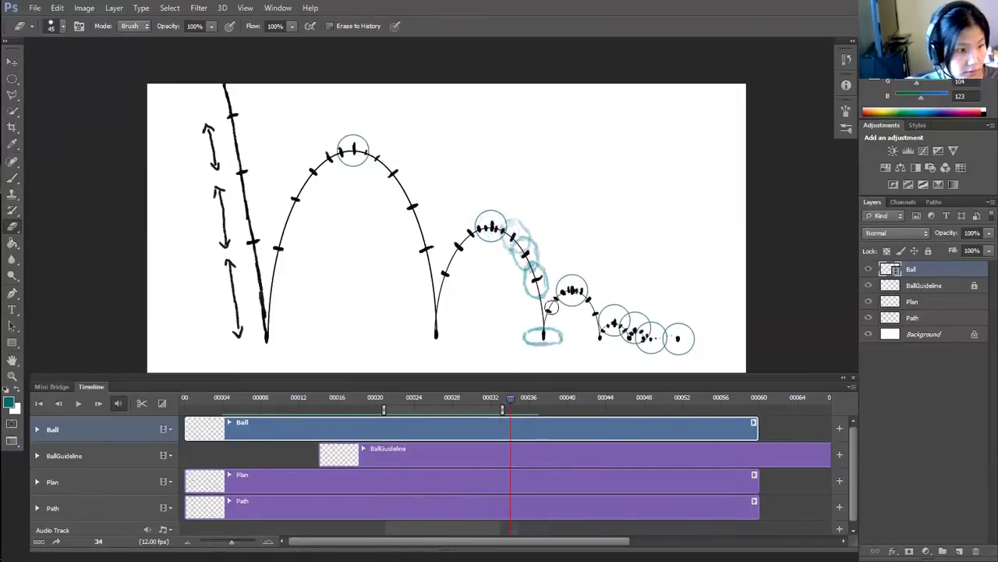
key("b")
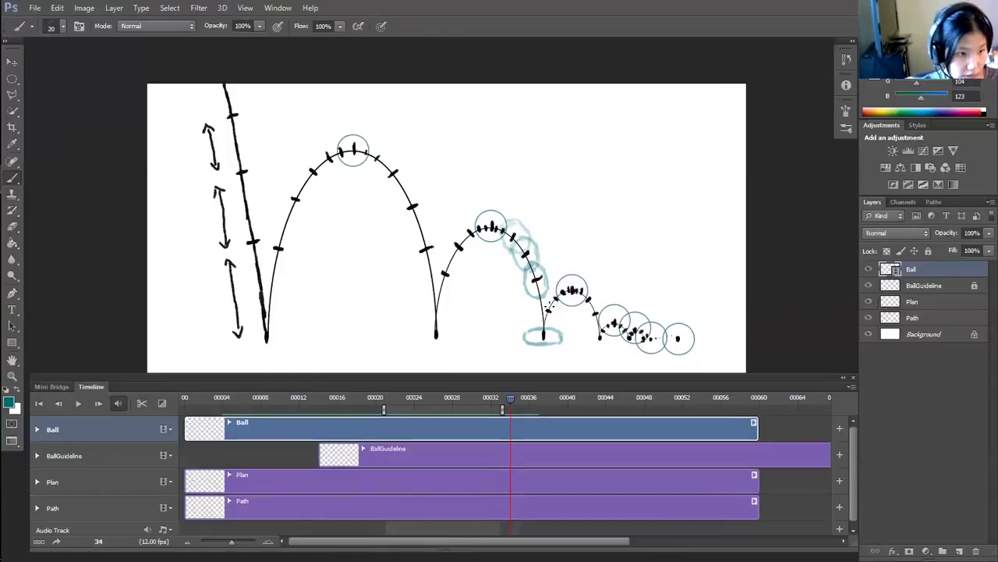
left_click_drag(546, 294, 560, 296)
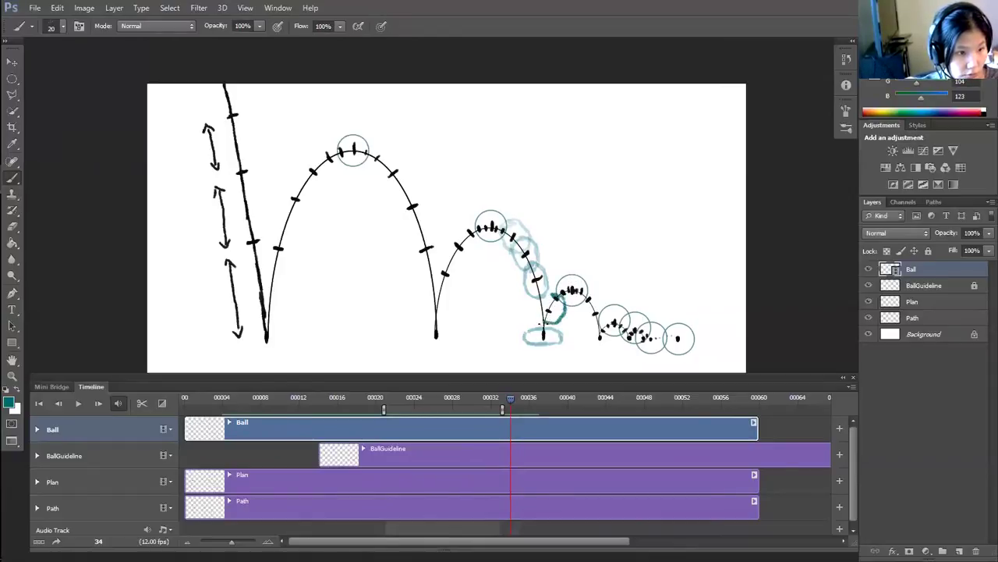
mouse_move(538, 306)
left_mouse_down()
mouse_move(541, 321)
mouse_move(539, 294)
left_mouse_up()
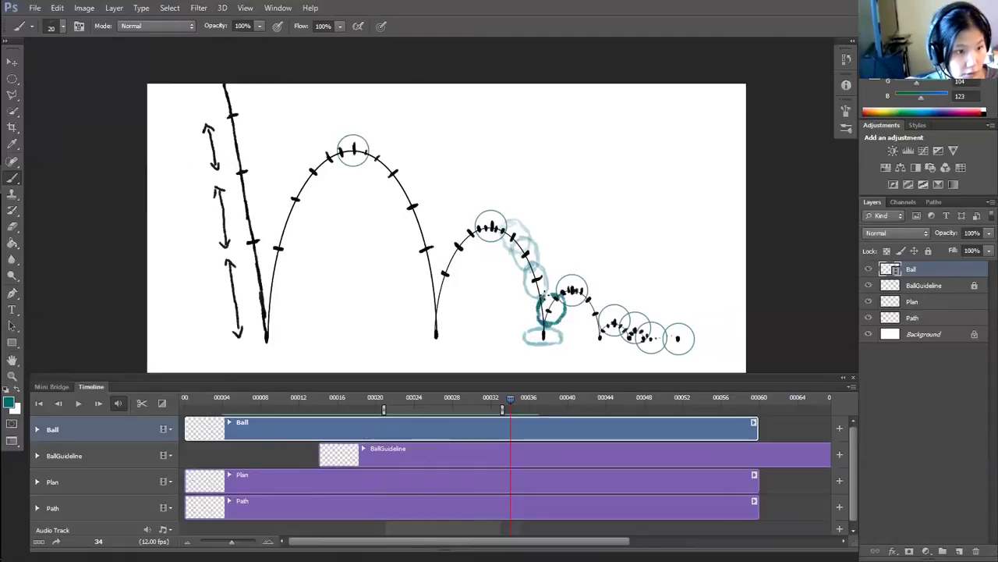
key("Right")
mouse_move(543, 302)
left_mouse_down()
mouse_move(543, 317)
mouse_move(544, 287)
mouse_move(570, 297)
mouse_move(552, 315)
mouse_move(562, 316)
left_mouse_up()
key("Right")
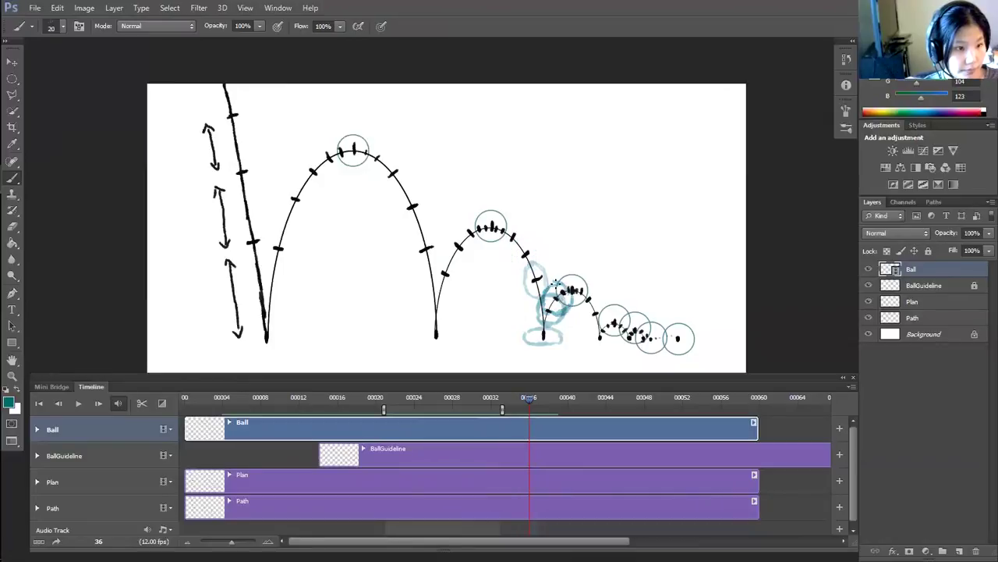
Draw the rising ball on frame 36 just before the third arc's peak and play the animation.
mouse_move(549, 303)
left_mouse_down()
mouse_move(578, 291)
mouse_move(564, 310)
mouse_move(554, 289)
left_mouse_up()
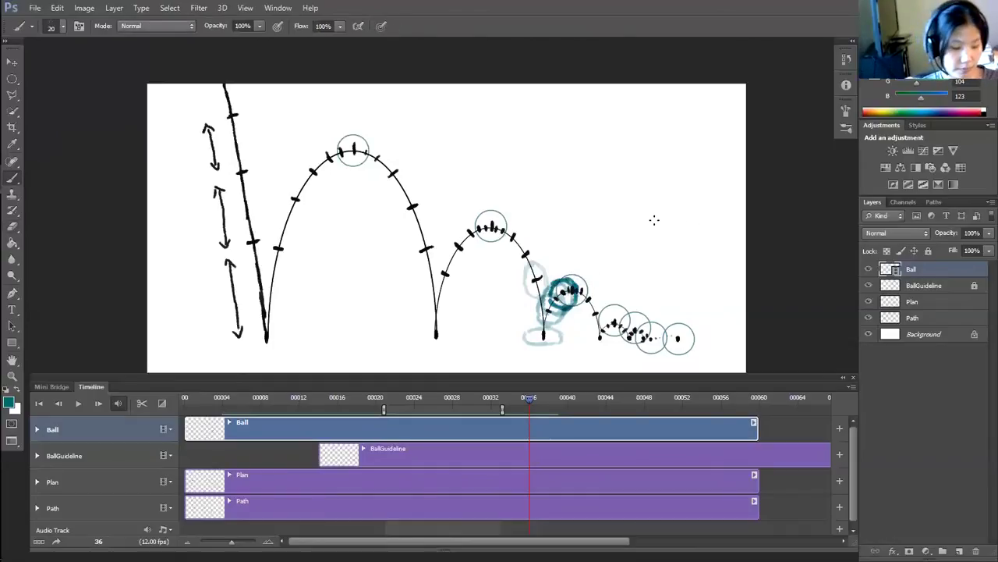
left_click(197, 401)
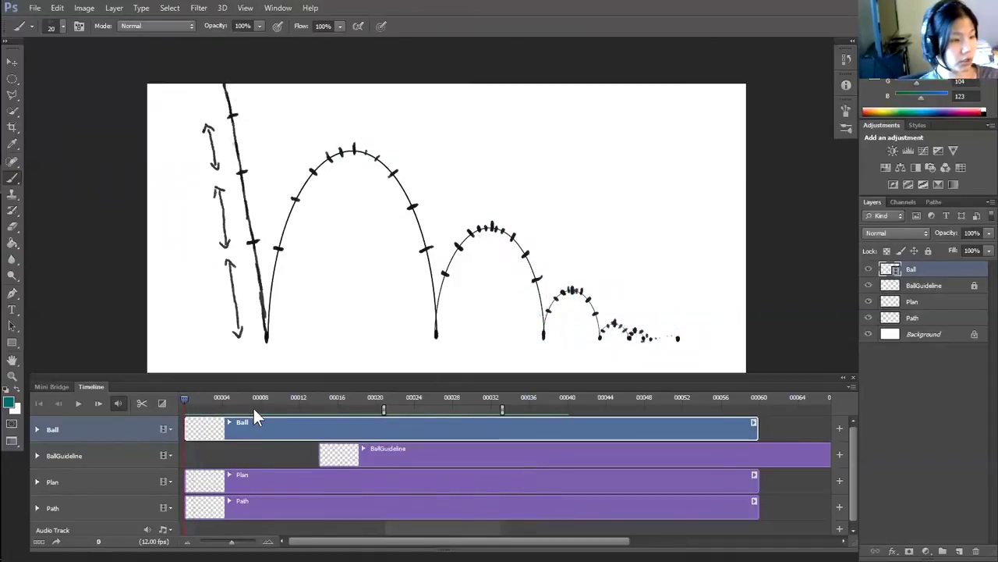
key("space")
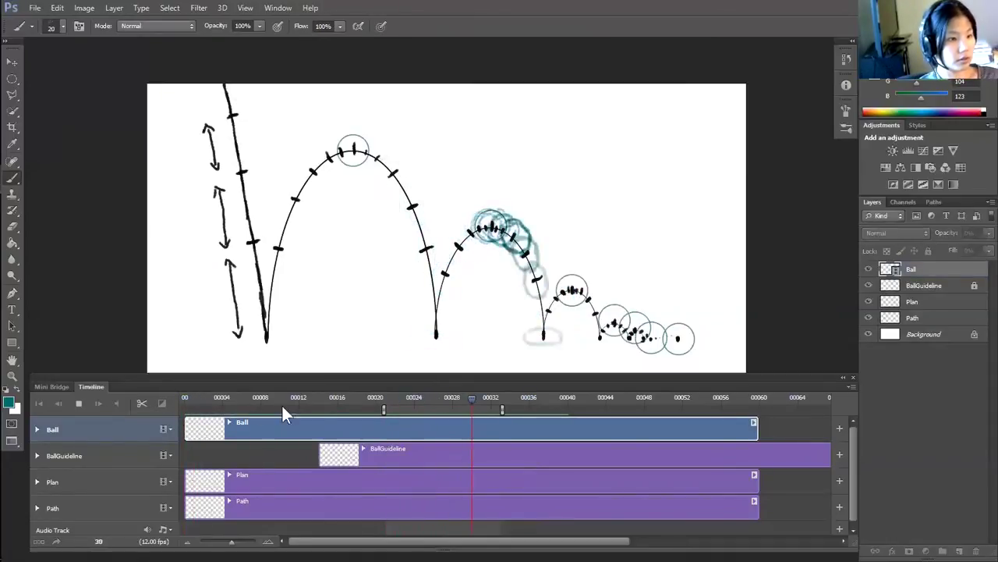
Extend the work area back to frame 0 and play the bounce from the beginning.
left_click_drag(382, 409, 184, 408)
left_click(181, 410)
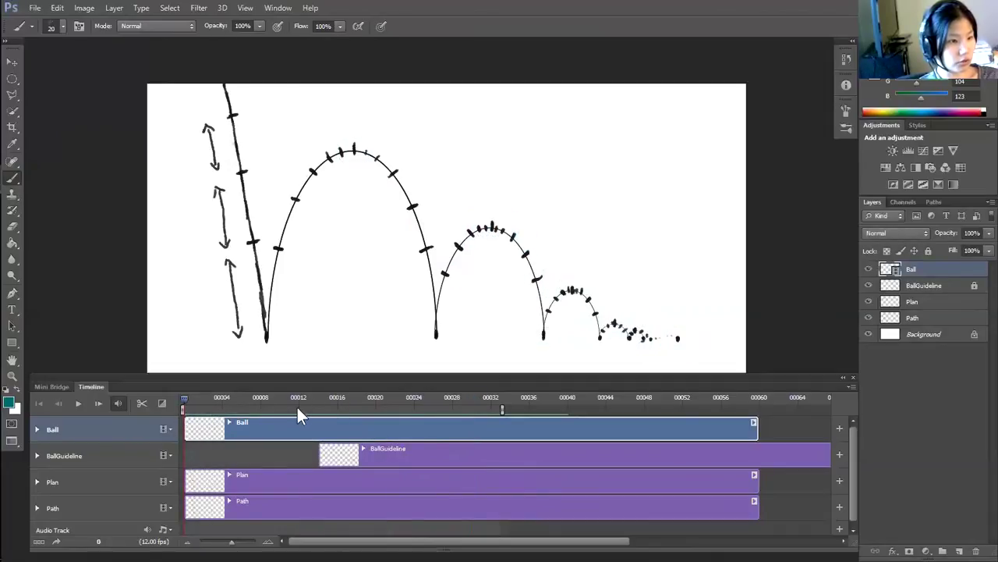
key("space")
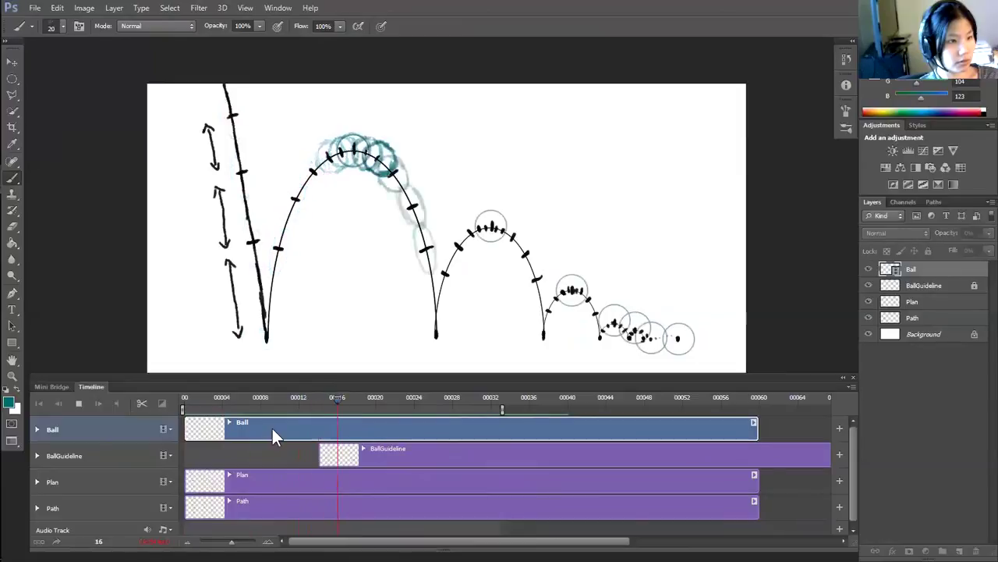
key("space")
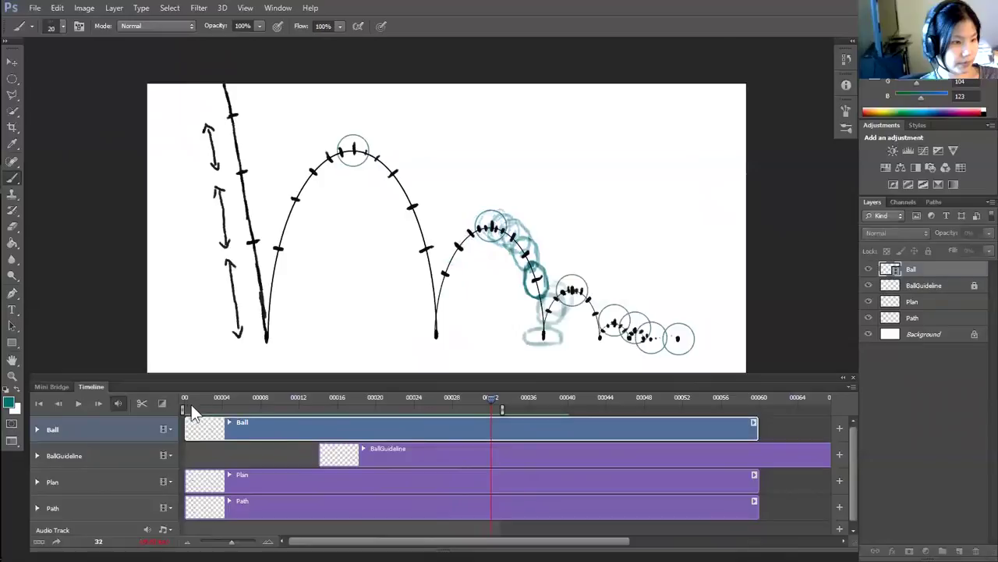
Set the work area to about frames 29 to 39 and draw the ball at the third arc's peak on frame 37.
left_click_drag(184, 409, 559, 409)
key("Right")
key("Right")
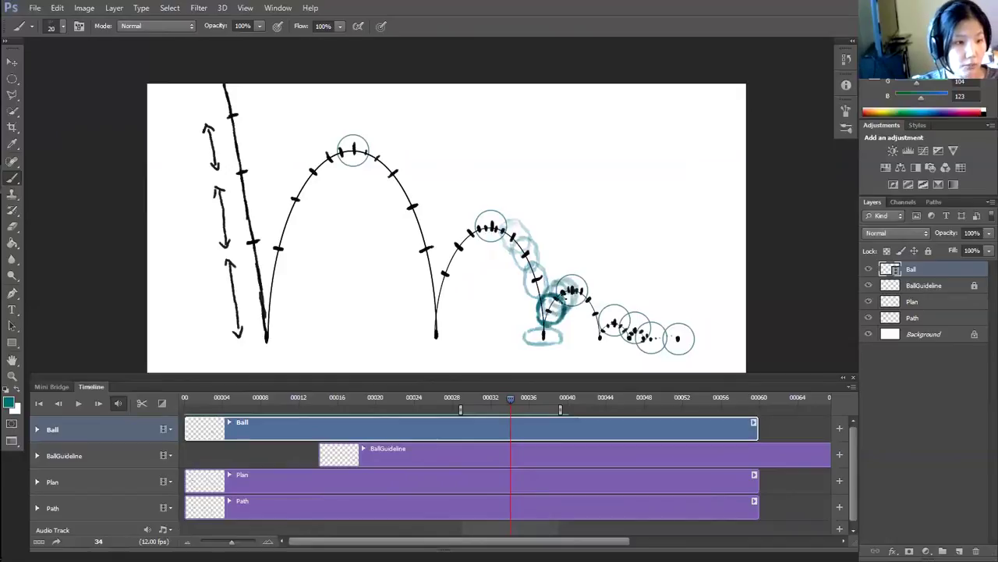
key("Right")
key("Right")
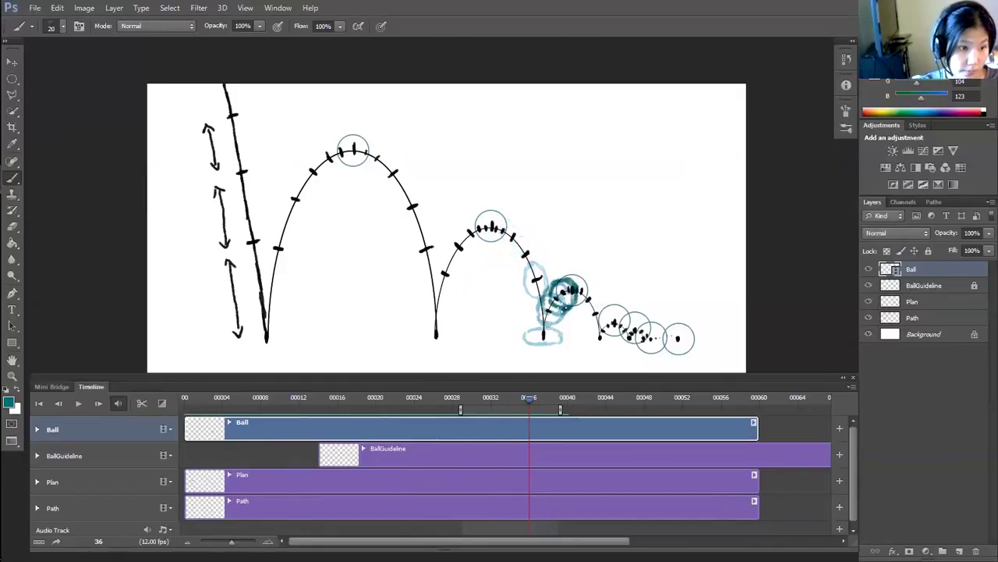
key("Right")
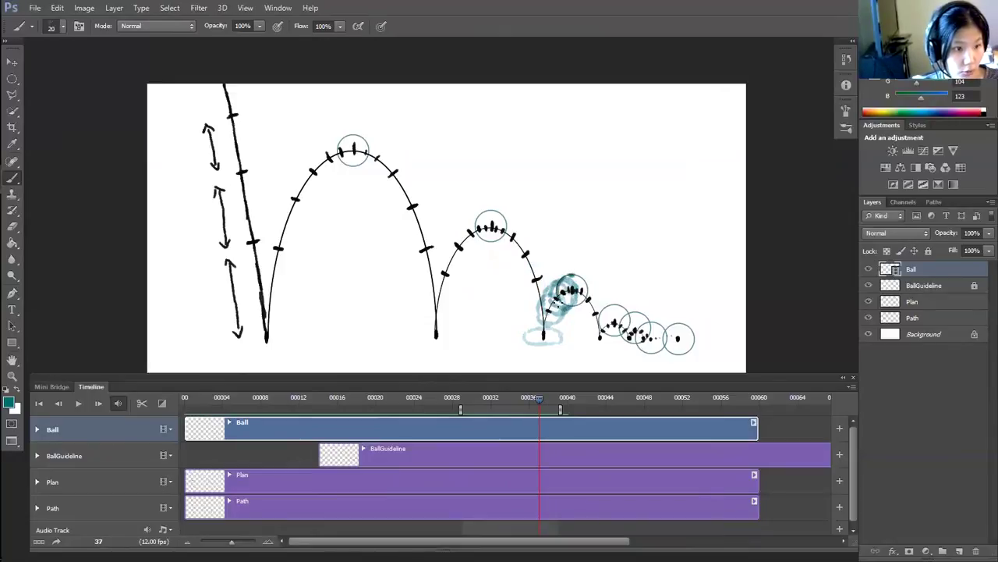
left_click_drag(585, 278, 579, 306)
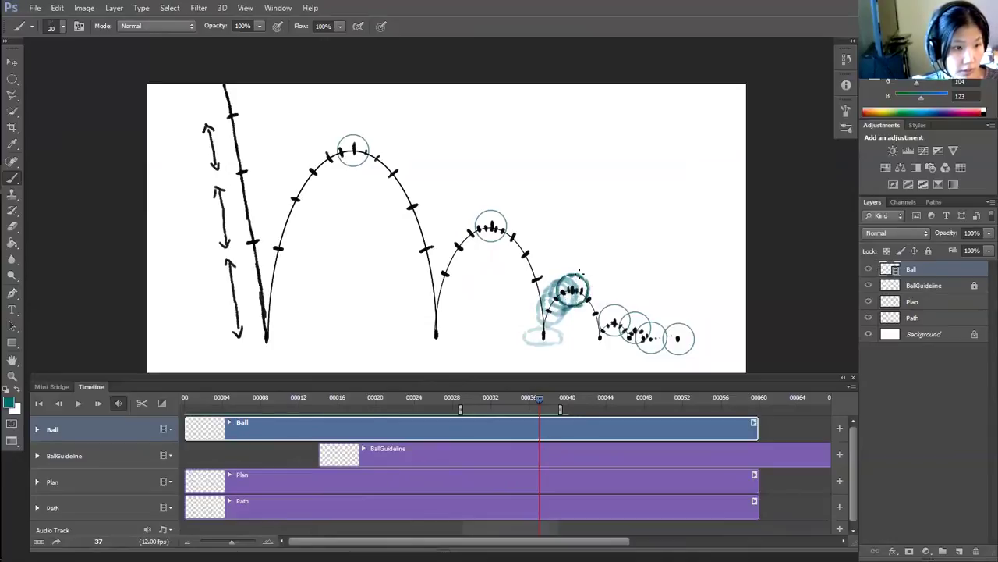
Draw the falling ball on frames 38, 39 and 40 at the descending marks of the third arc.
key("Right")
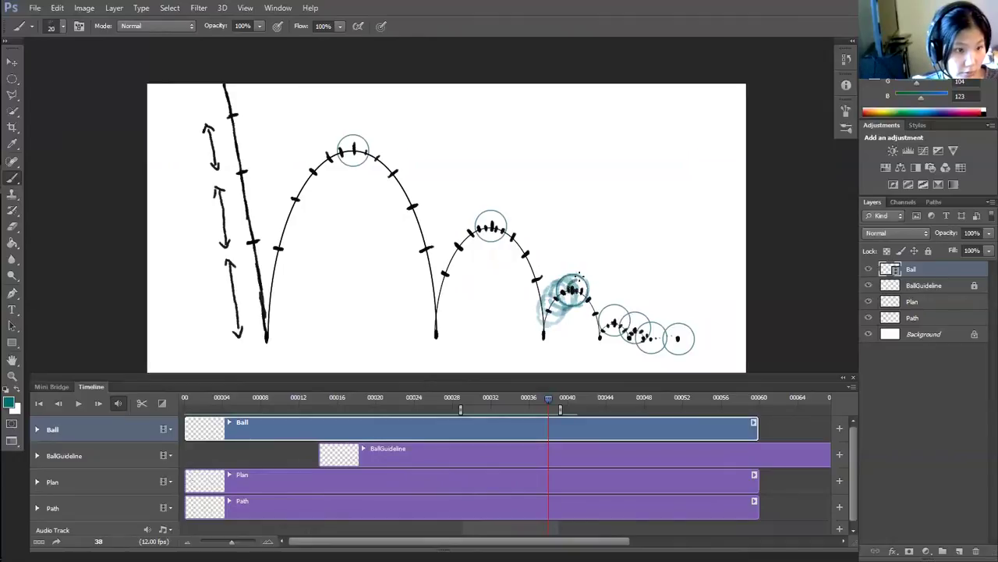
left_click_drag(594, 303, 575, 305)
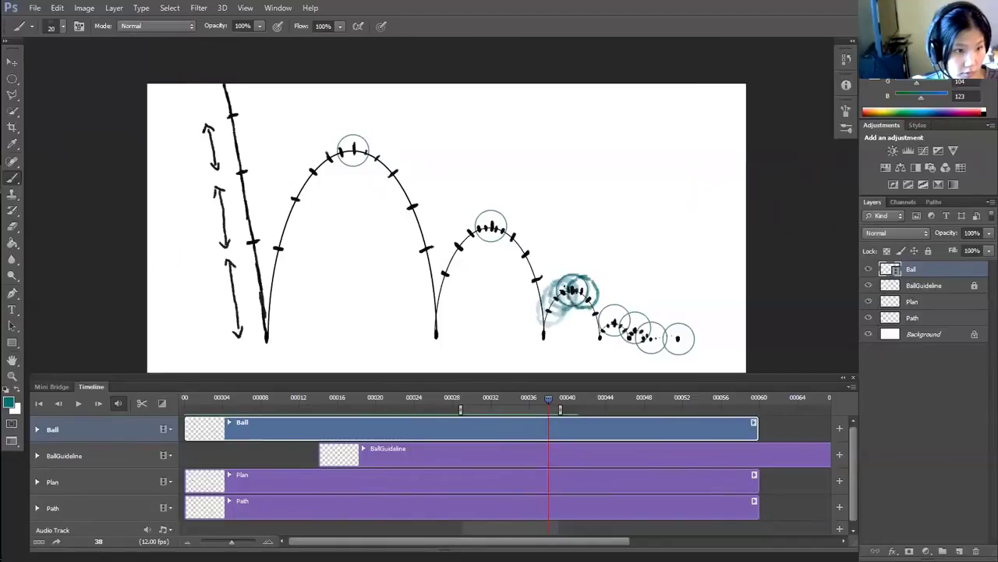
key("Right")
left_click_drag(596, 287, 606, 301)
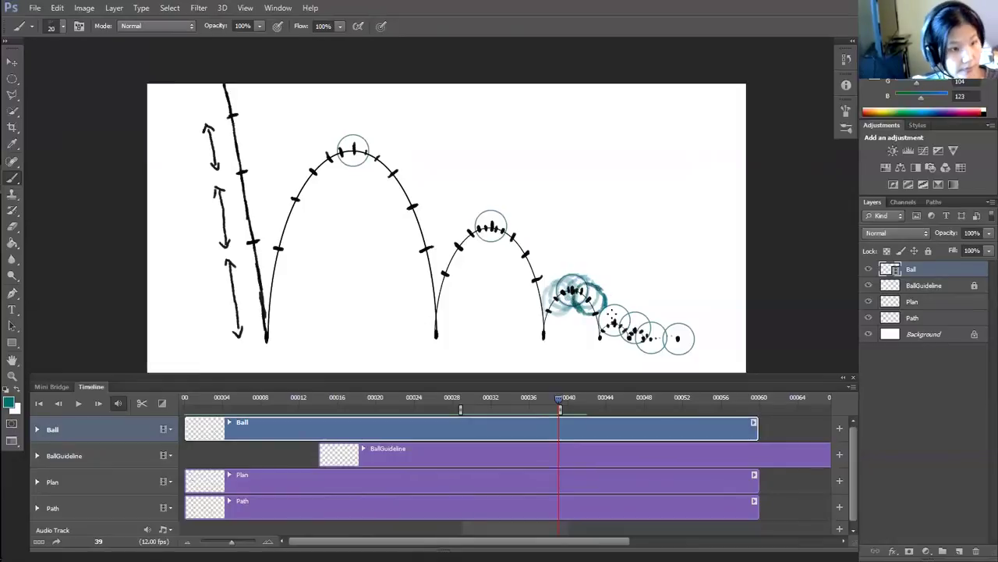
key("Right")
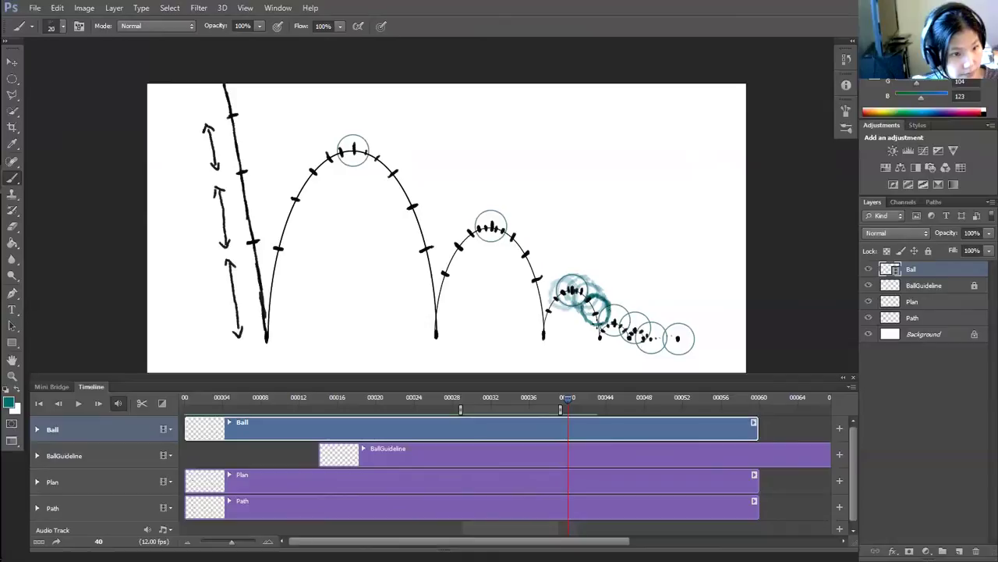
Flip back and forth through the third arc's frames up to frame 41 to check the ball's motion.
key("Left")
key("Left")
key("Left")
key("Left")
key("Left")
key("Right")
key("Right")
key("Left")
key("Right")
key("Right")
key("Right")
key("Right")
key("Right")
key("Left")
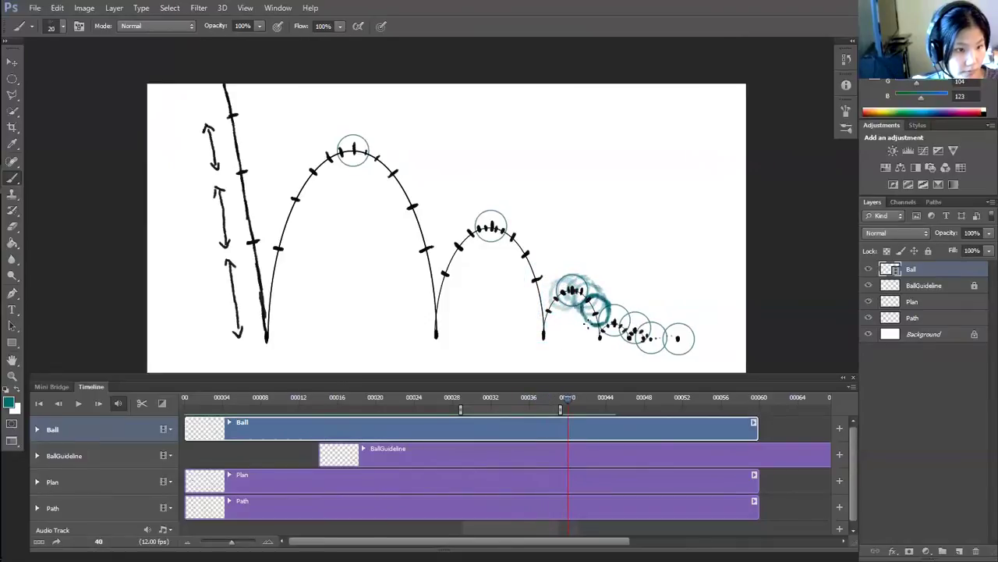
key("Left")
key("Left")
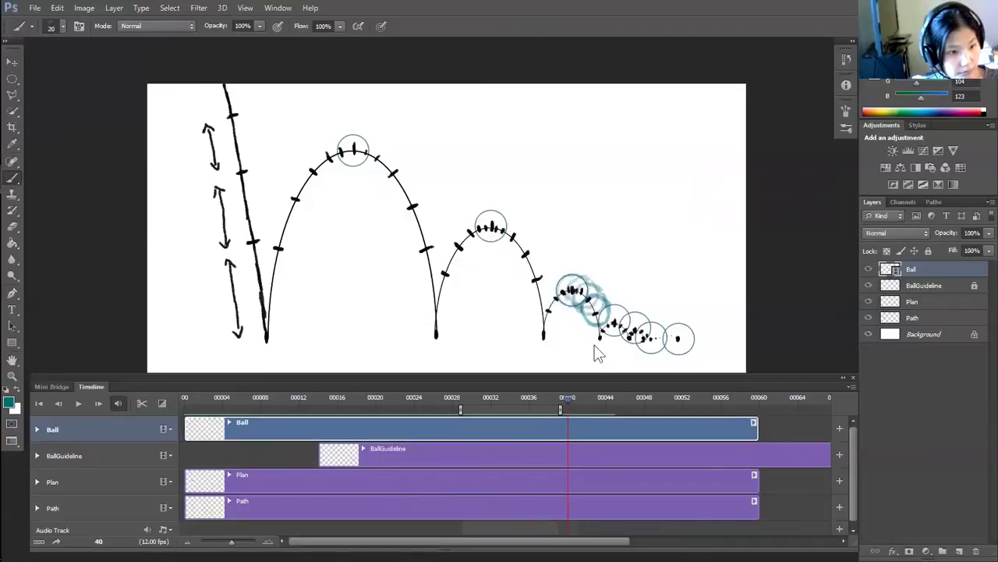
key("Left")
key("Left")
Draw a flattened ball on frame 41 at the third arc's landing point.
key("Right")
key("Right")
key("Right")
key("Right")
key("Right")
key("Left")
key("Right")
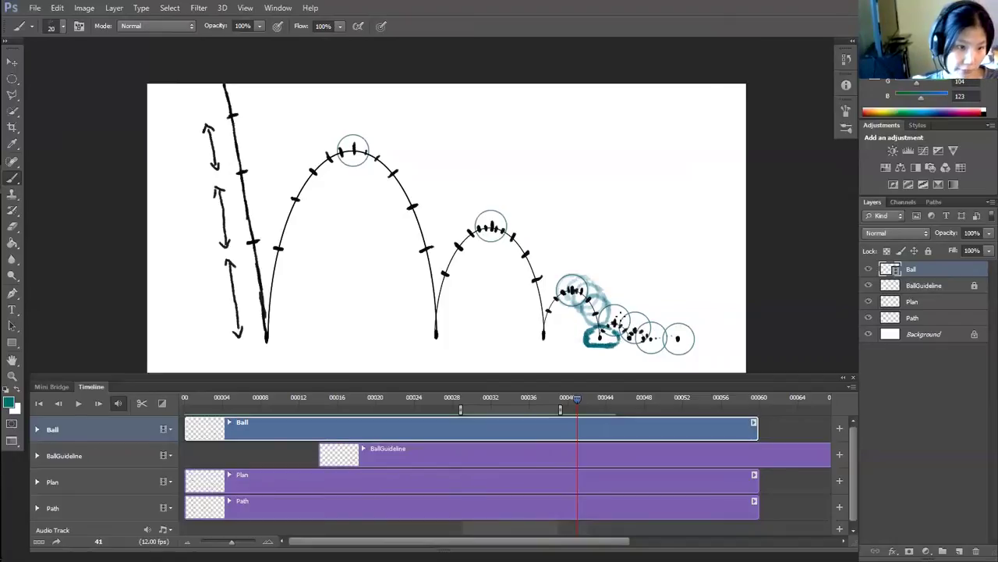
Draw the ball on frames 42, 43 and 44 rising to the peak of the fourth arc.
key("Right")
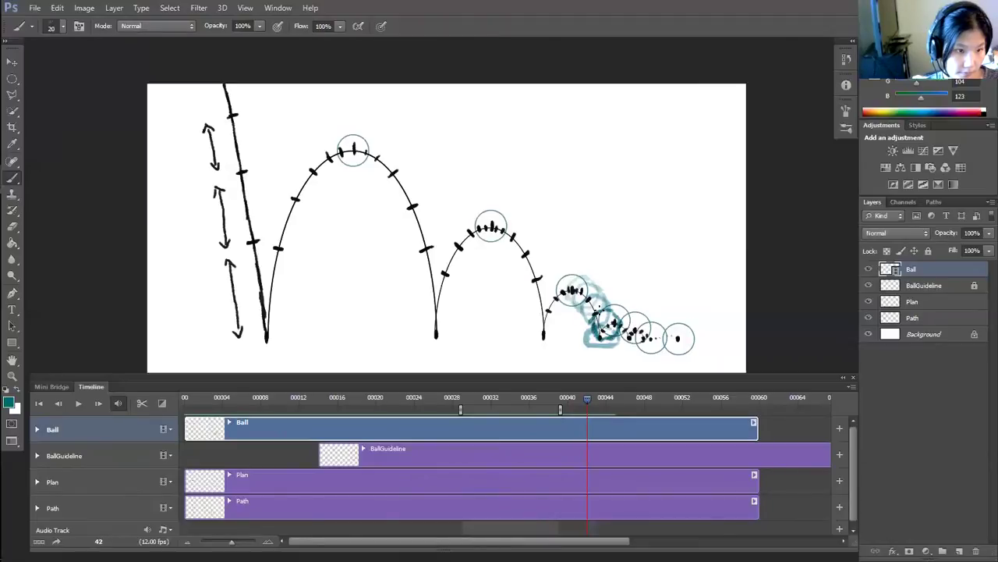
key("Right")
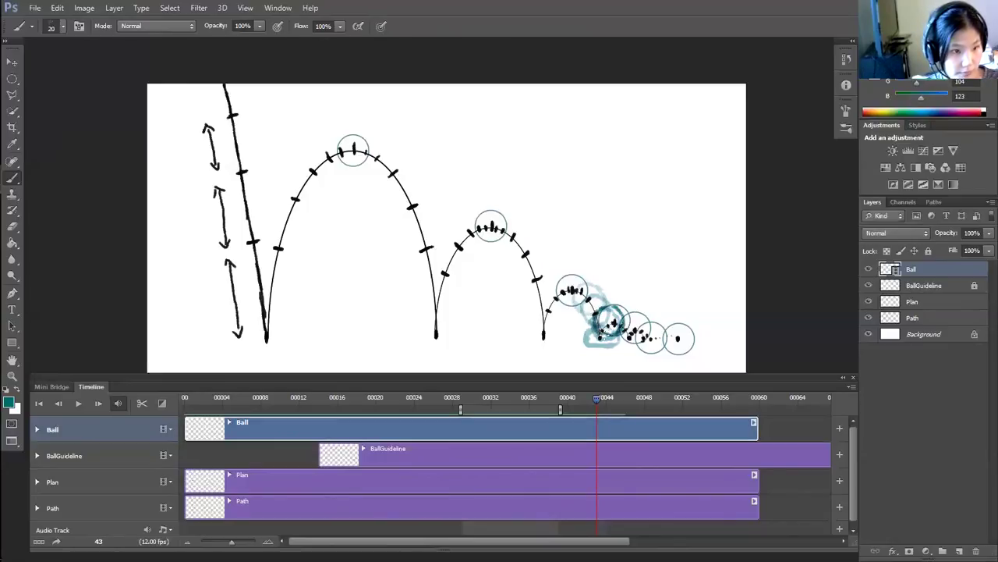
key("Right")
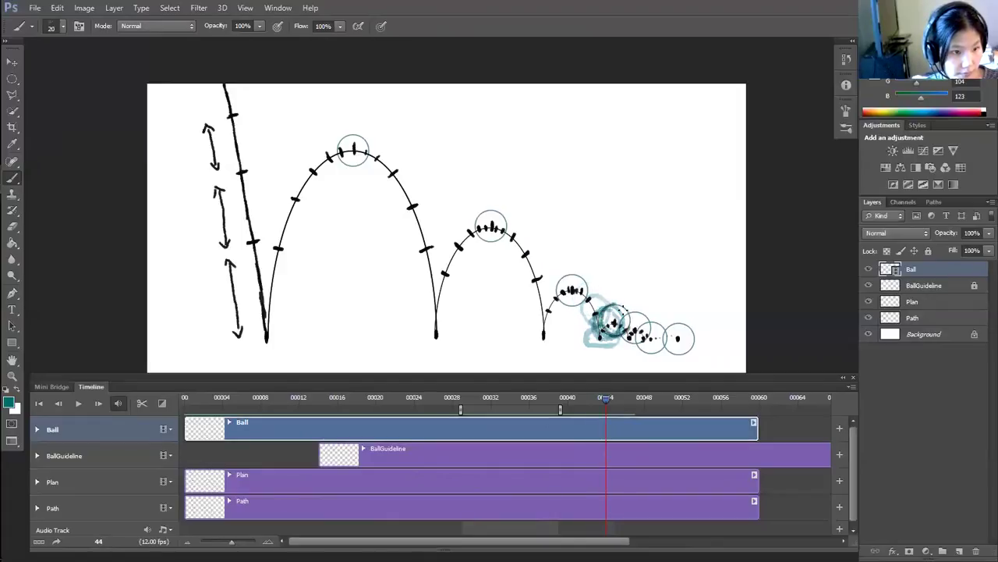
Draw the falling ball on frames 45 and 46 along the fourth arc's descending marks.
key("Right")
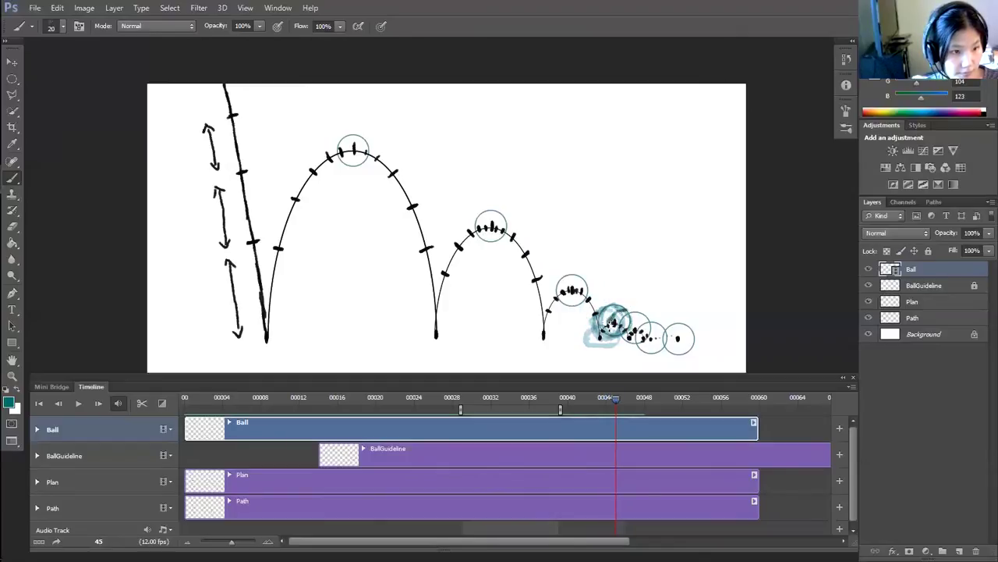
mouse_move(624, 308)
left_mouse_down()
mouse_move(639, 331)
mouse_move(622, 338)
mouse_move(620, 310)
mouse_move(646, 328)
mouse_move(630, 349)
mouse_move(616, 323)
mouse_move(624, 343)
mouse_move(645, 327)
left_mouse_up()
key("Right")
Flip through frames 42 to 47 to check the ball's motion over the fourth arc.
key("Right")
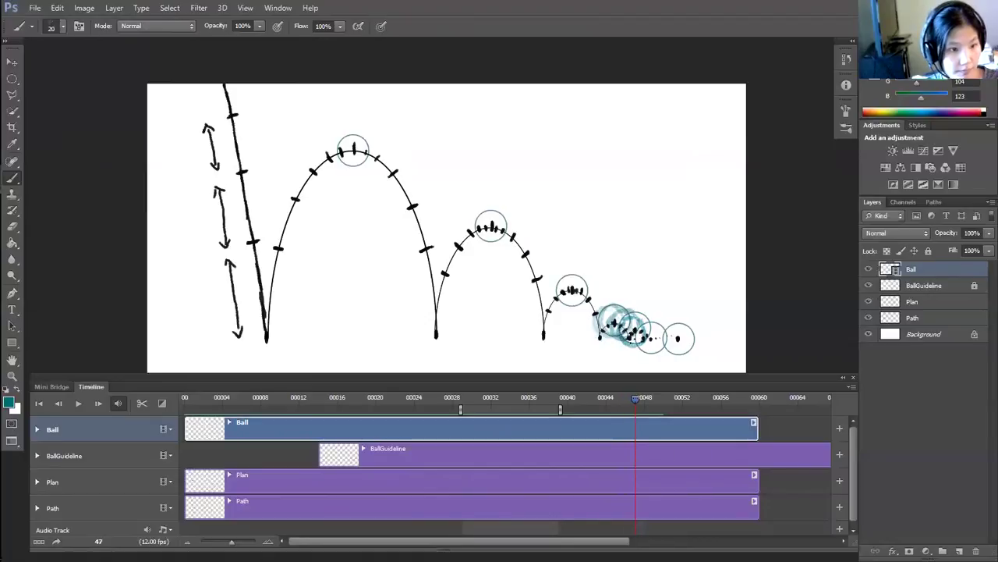
key("Left")
key("Left")
key("Left")
key("Left")
key("Left")
key("Left")
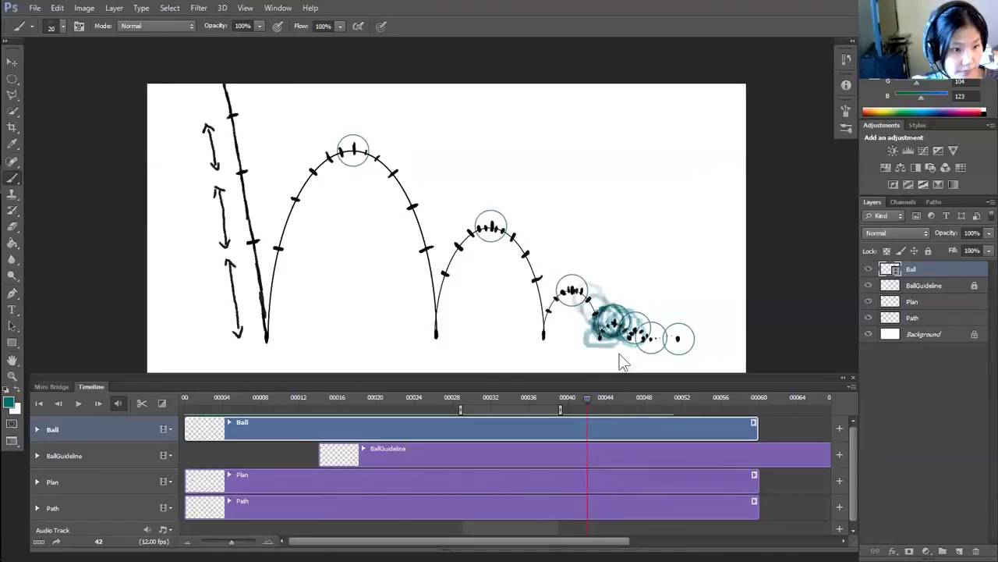
key("Right")
key("Right")
key("Right")
key("Right")
key("Right")
key("Right")
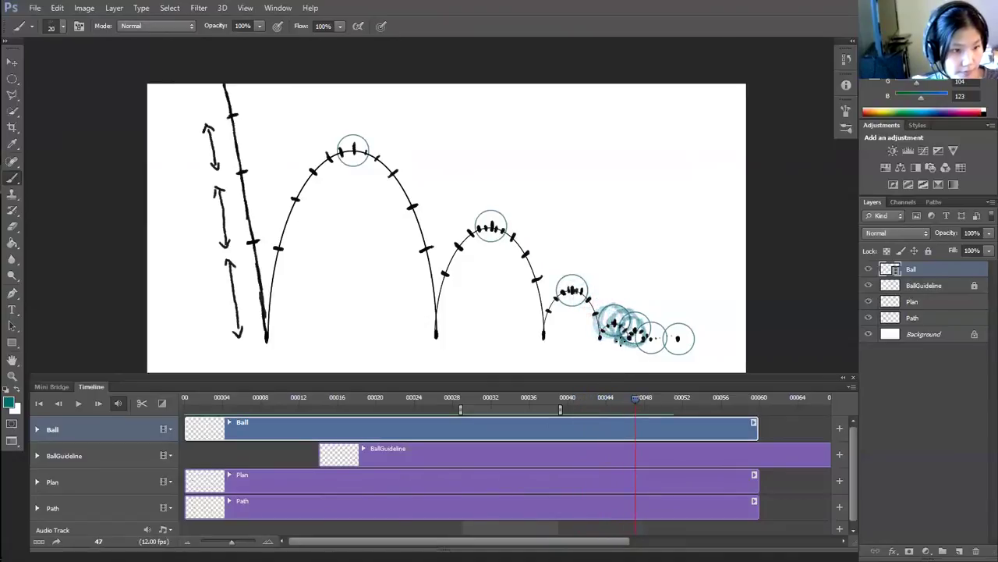
Draw a flattened ball on frame 47 at the fourth arc's landing point and start the ball outline on frame 48.
mouse_move(632, 349)
left_mouse_down()
mouse_move(623, 345)
mouse_move(648, 345)
mouse_move(622, 340)
mouse_move(646, 330)
mouse_move(627, 343)
left_mouse_up()
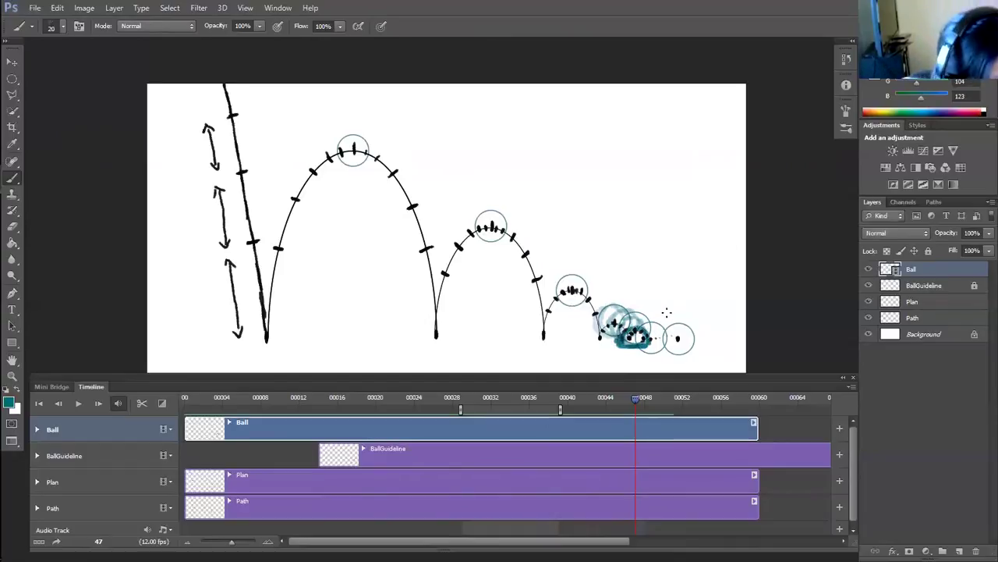
key("Right")
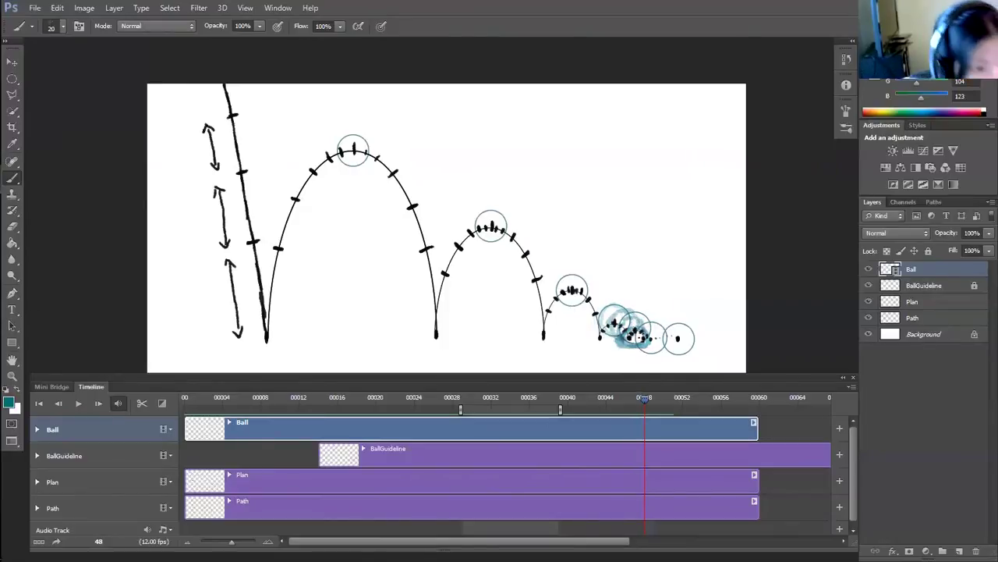
mouse_move(621, 337)
left_mouse_down()
mouse_move(640, 321)
mouse_move(619, 334)
left_mouse_up()
Flip back through the fourth arc's frames and forward to frame 48 to check the landing and rebound.
key("Left")
key("Left")
key("Left")
key("Left")
key("Left")
key("Left")
key("Left")
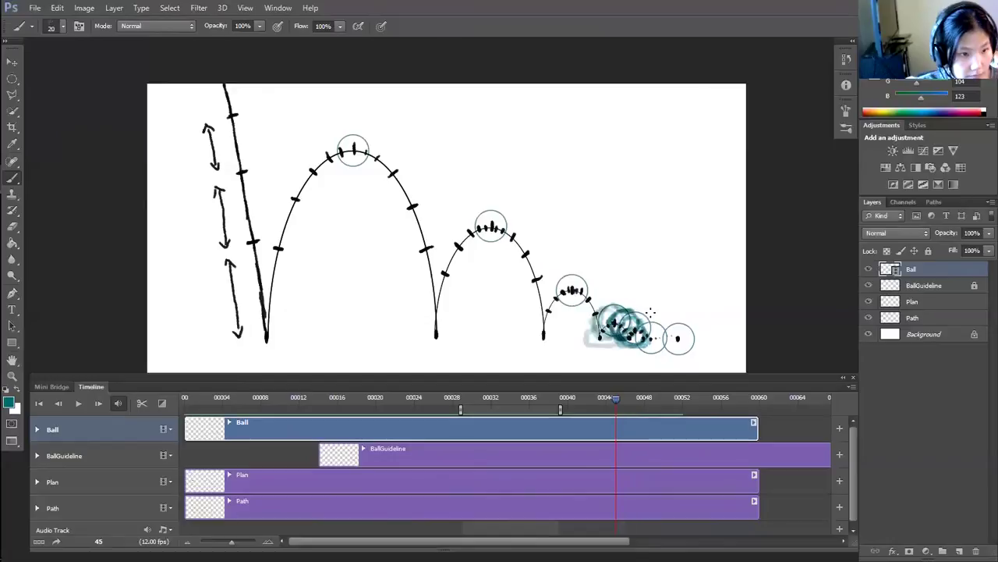
key("Right")
key("Right")
key("Right")
key("Right")
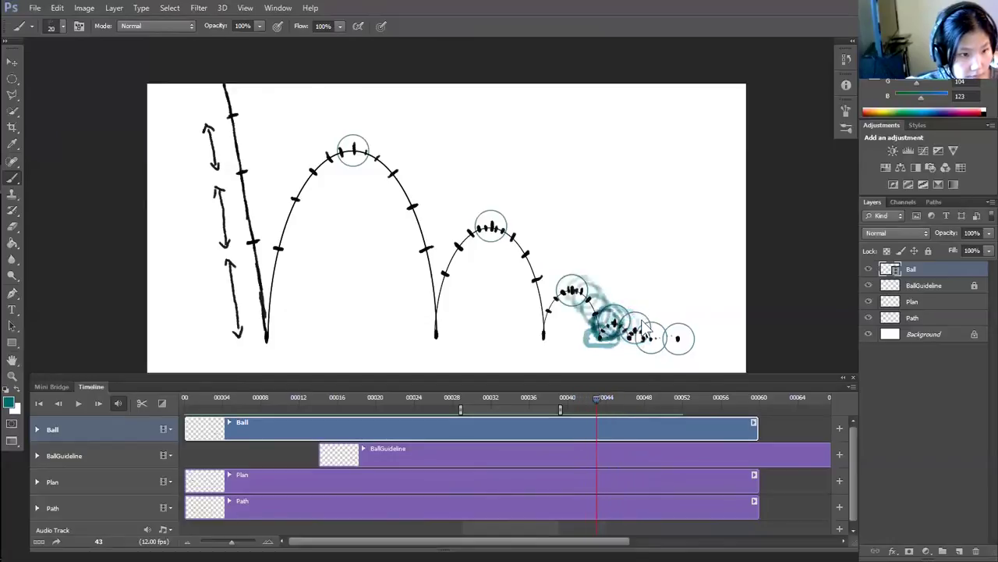
key("Right")
key("Right")
key("Right")
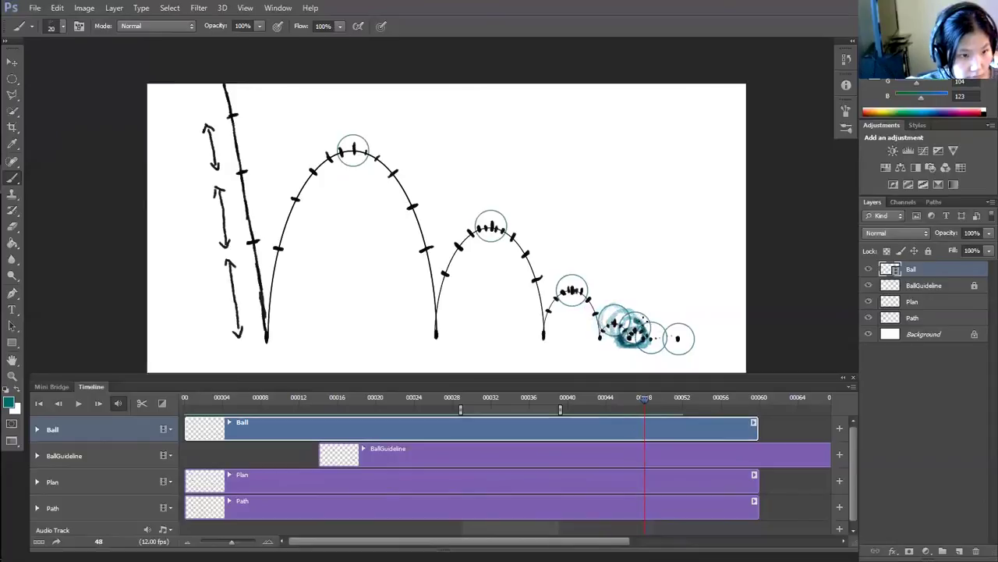
Complete the rebounding ball on frame 48 and draw the ball at the fifth arc's peak on frame 49.
left_click_drag(620, 335, 620, 318)
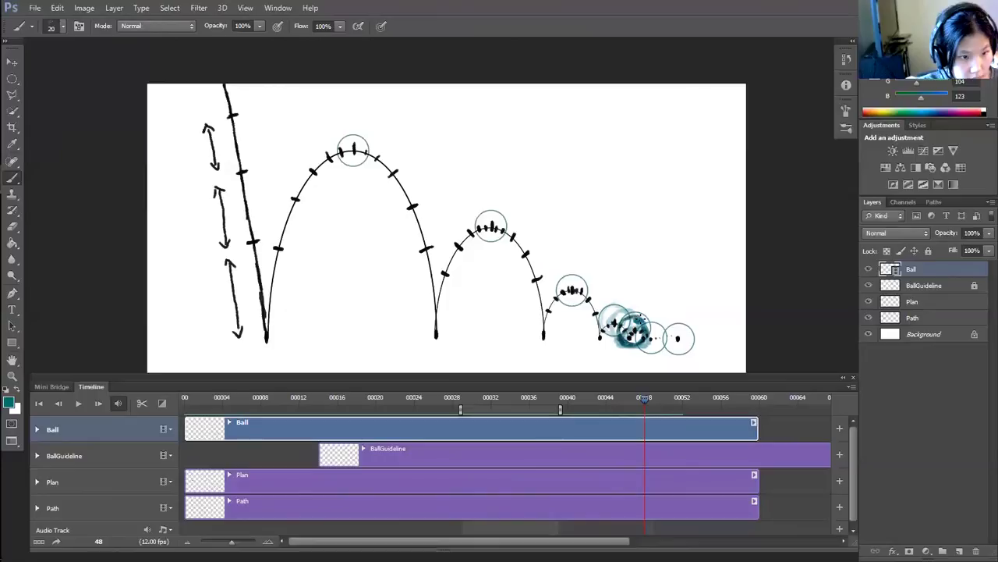
key("Right")
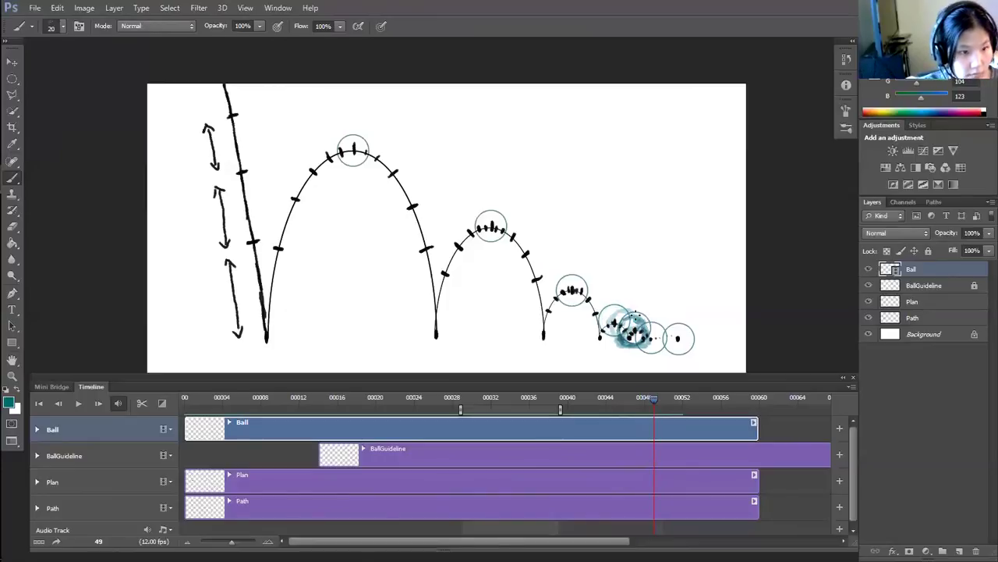
mouse_move(652, 320)
left_mouse_down()
mouse_move(653, 333)
mouse_move(621, 333)
mouse_move(627, 318)
left_mouse_up()
Draw the ball on frames 50 and 51 descending from the fifth arc's peak to its landing.
key("Right")
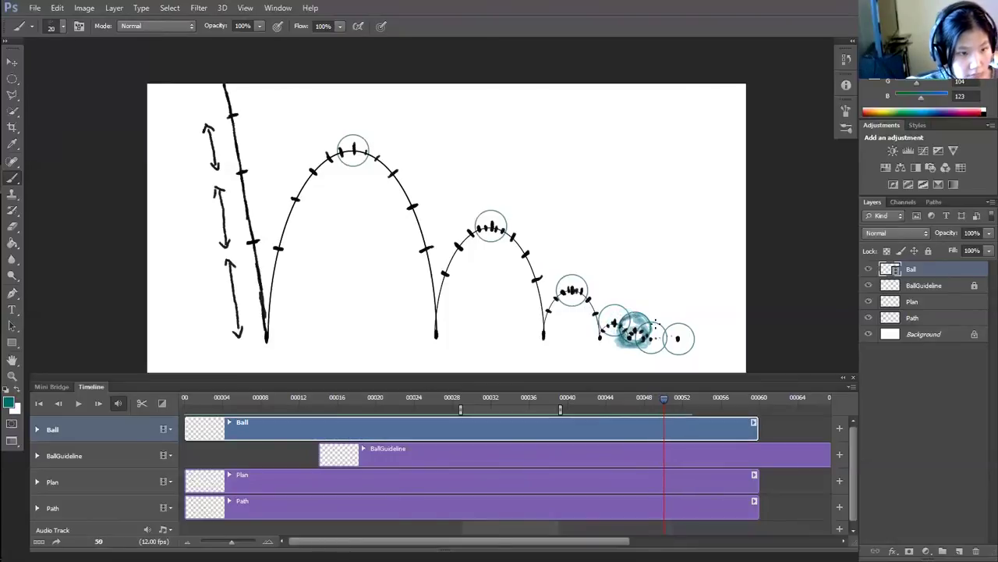
mouse_move(644, 316)
left_mouse_down()
mouse_move(649, 342)
mouse_move(636, 314)
mouse_move(651, 315)
mouse_move(624, 326)
left_mouse_up()
key("Right")
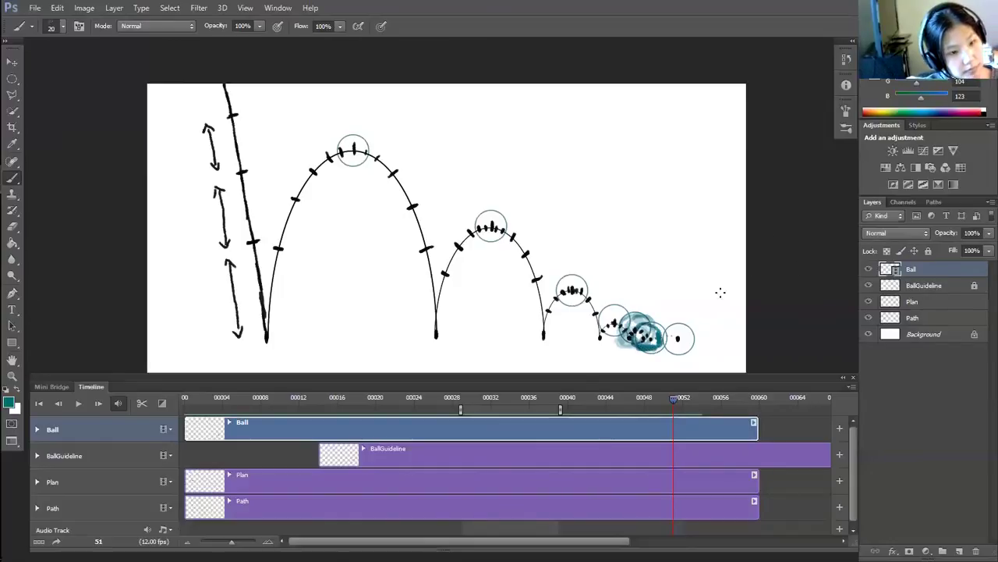
Draw the ball on frame 52 at the second-to-last guide circle and on frame 53 between the last two guide circles.
key("Right")
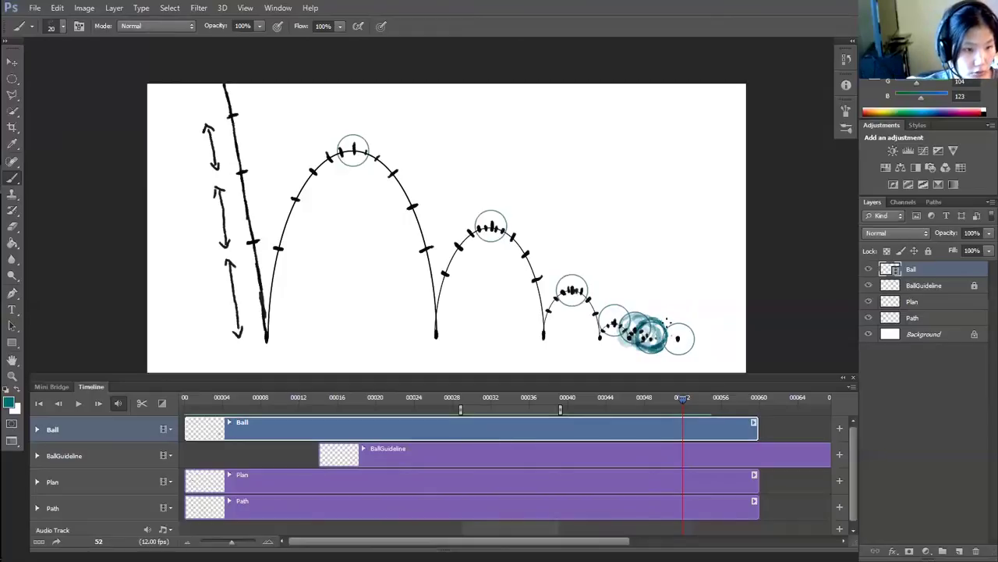
key("Right")
left_click(656, 319)
mouse_move(663, 316)
left_mouse_down()
mouse_move(645, 340)
mouse_move(665, 317)
mouse_move(677, 344)
mouse_move(657, 353)
mouse_move(676, 347)
left_mouse_up()
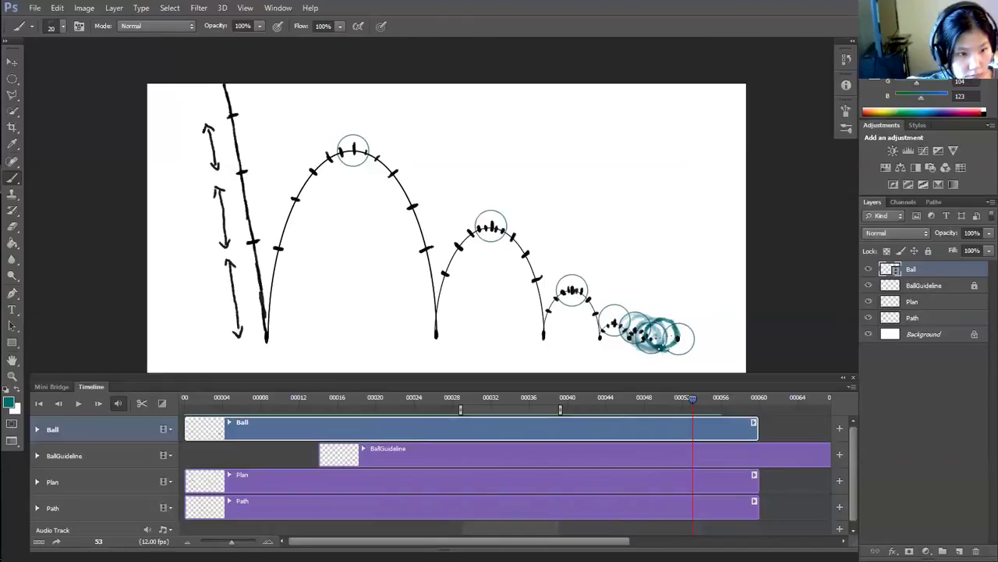
Draw the ball on frames 54, 55 and 56, rolling in small increments over the last guide circle.
key("Right")
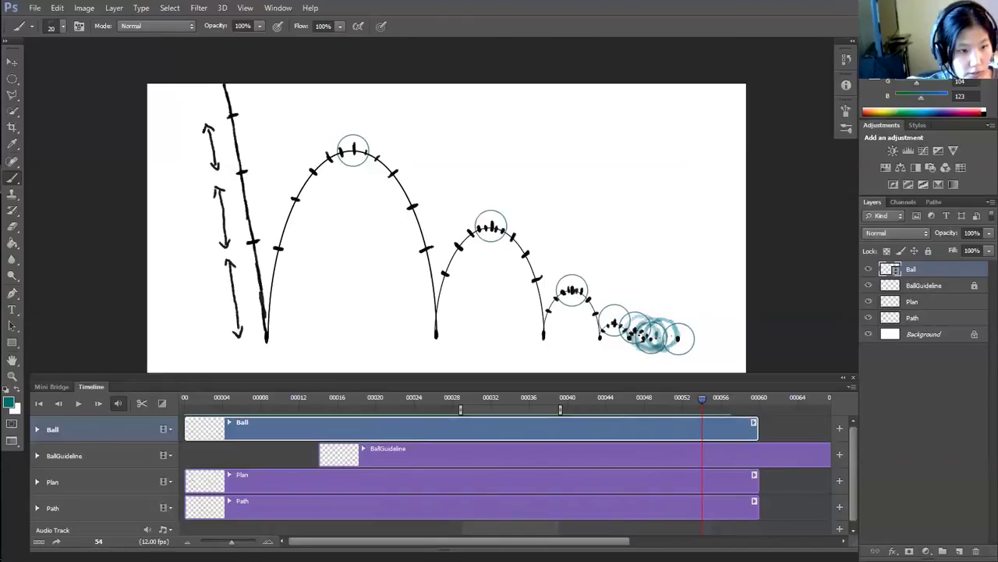
left_click_drag(659, 321, 683, 323)
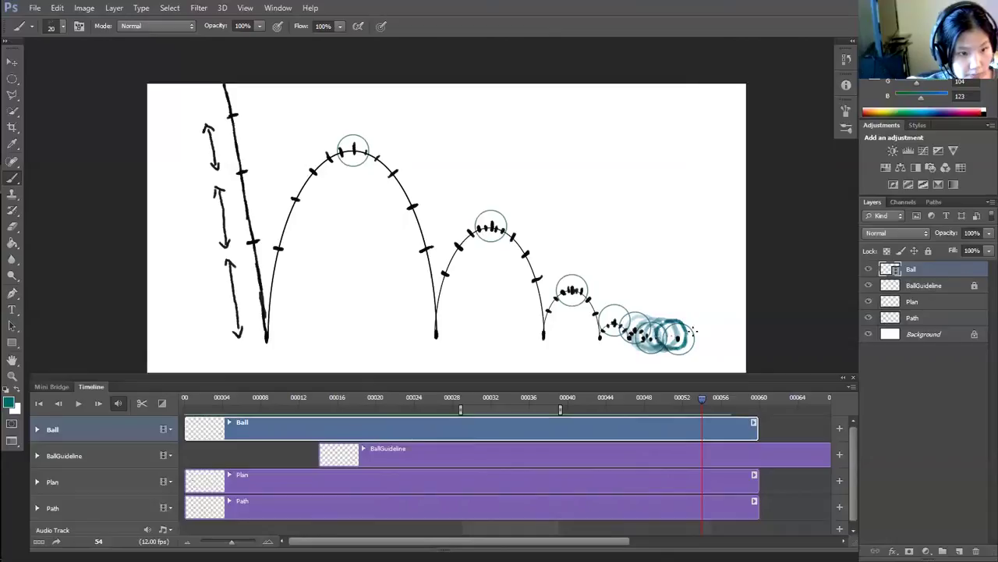
key("Right")
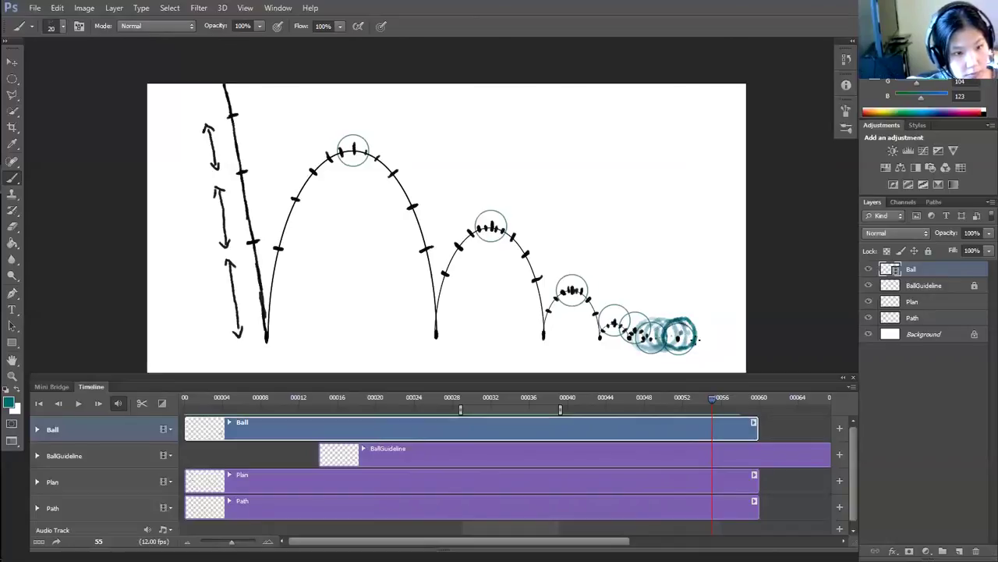
key("Right")
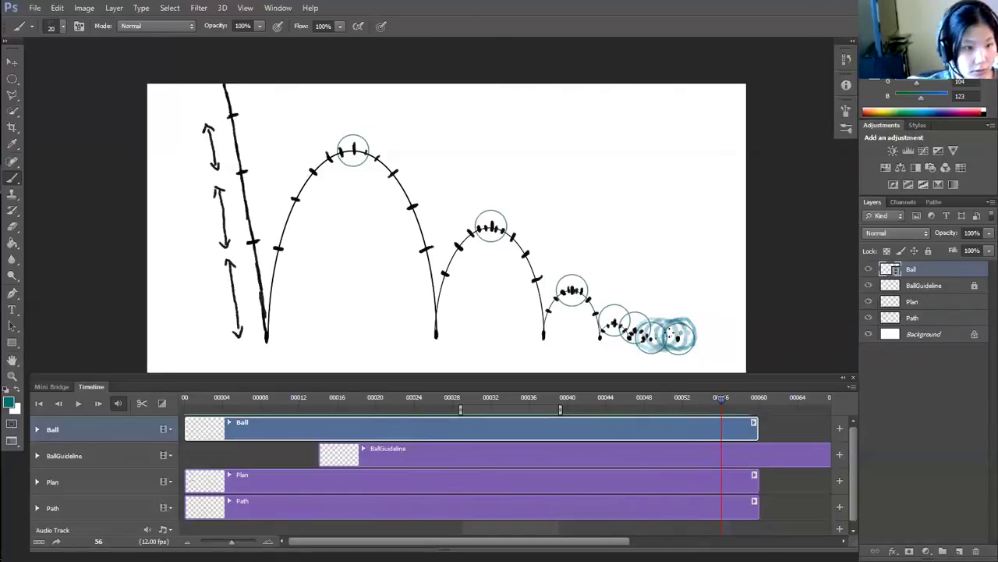
left_click_drag(669, 335, 676, 322)
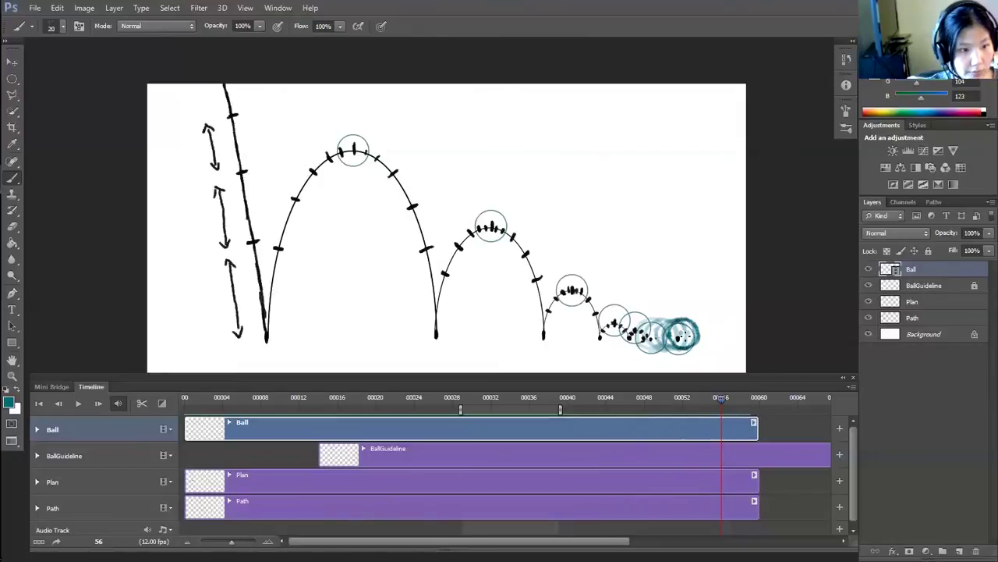
Draw the ball on frames 57, 58 and 59, slowing to rest just past the last guide circle.
key("Right")
mouse_move(670, 325)
left_mouse_down()
mouse_move(673, 343)
mouse_move(701, 338)
left_mouse_up()
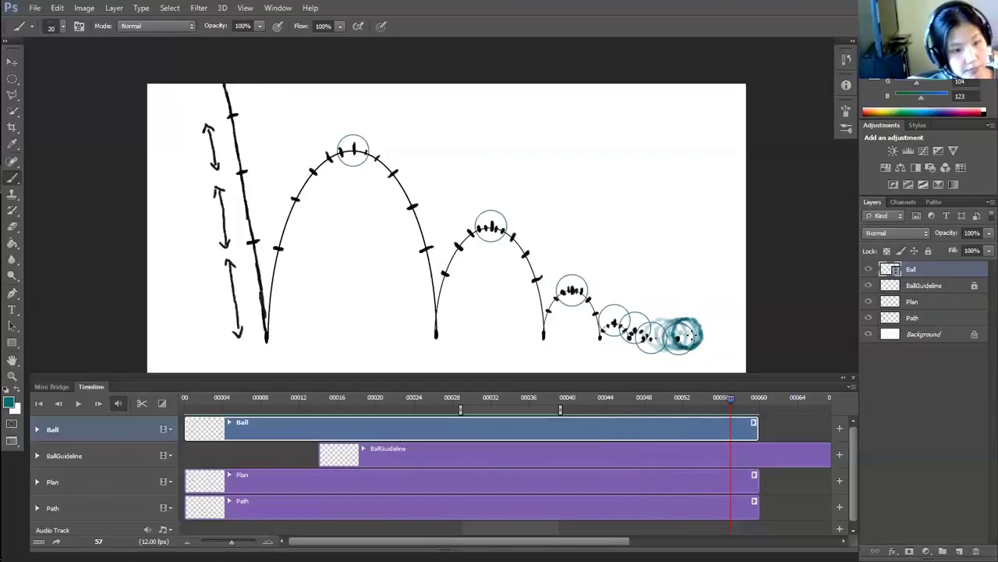
key("Right")
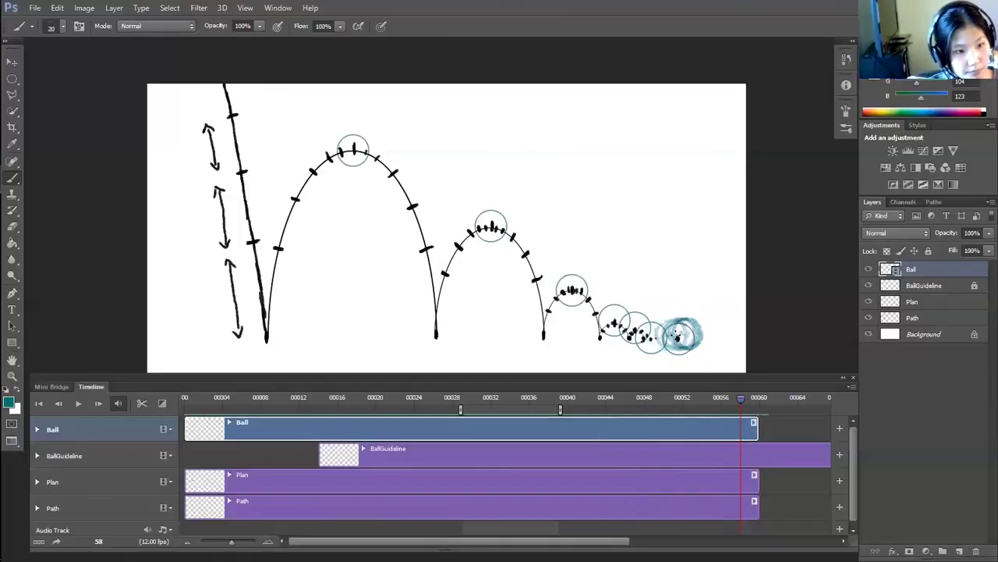
left_click_drag(687, 316, 703, 344)
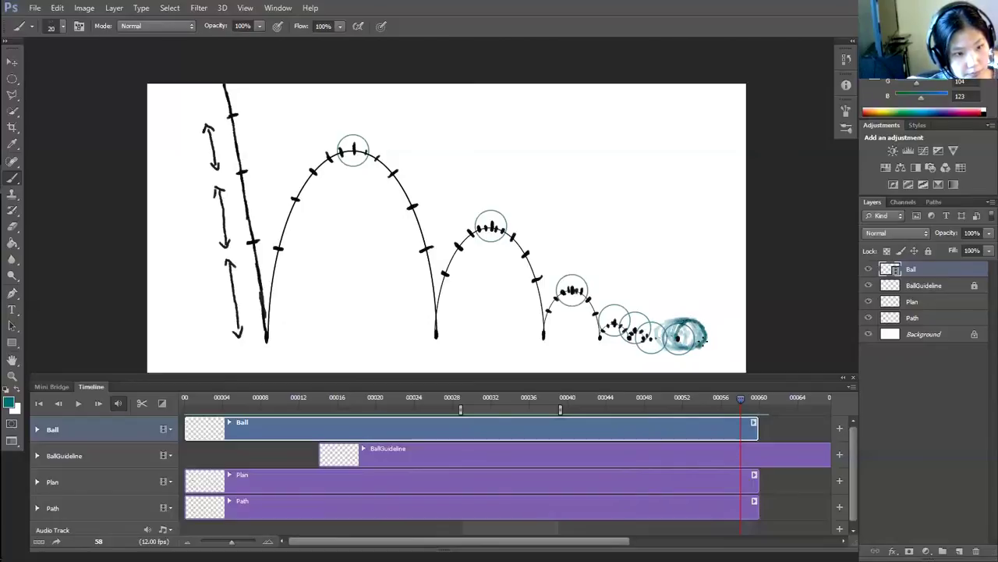
left_click_drag(679, 318, 688, 323)
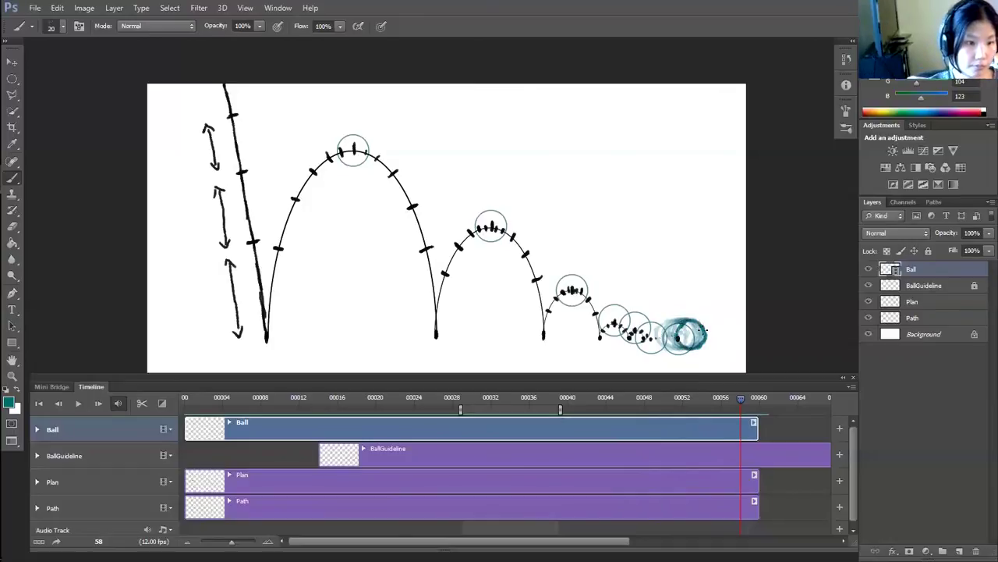
key("Right")
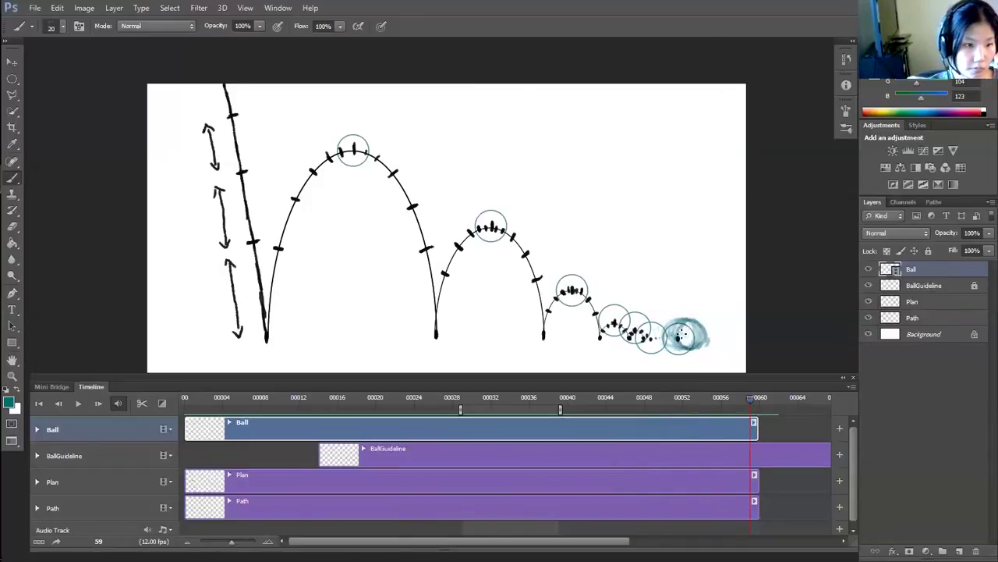
mouse_move(679, 337)
left_mouse_down()
mouse_move(697, 317)
mouse_move(708, 342)
mouse_move(699, 348)
left_mouse_up()
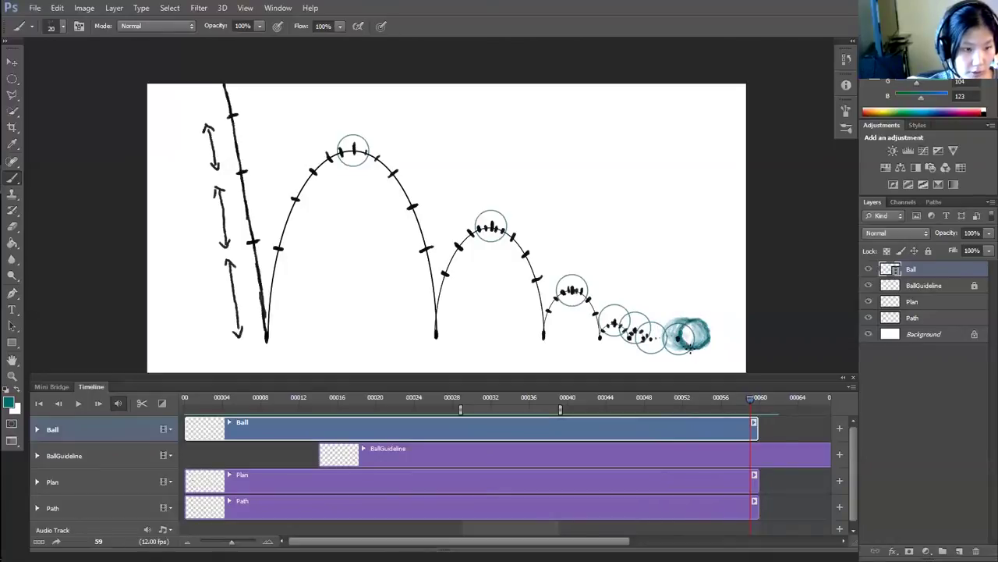
key("Right")
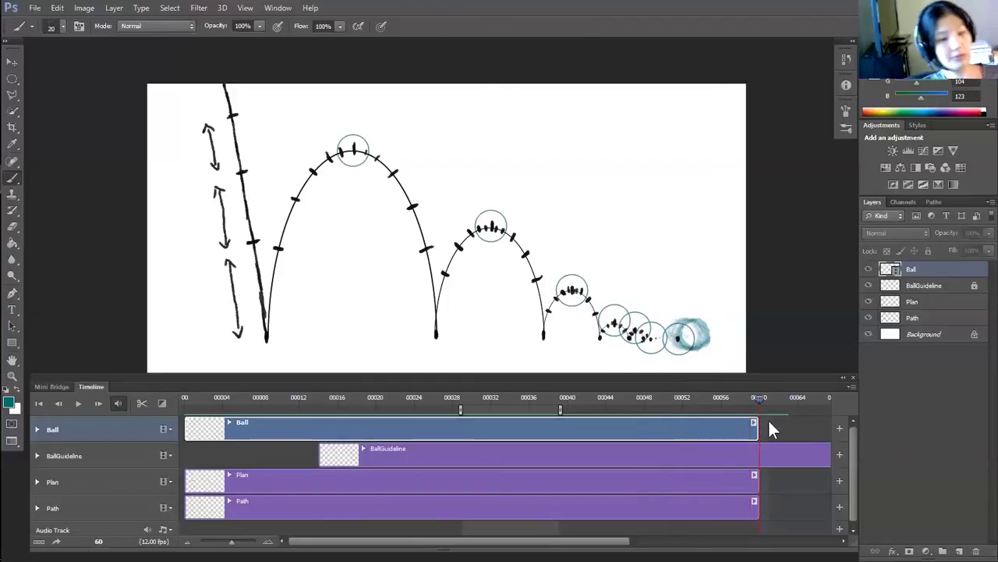
Return the playhead to frame 0 and play the animation to review the ball's motion.
left_click_drag(752, 397, 280, 397)
key("space")
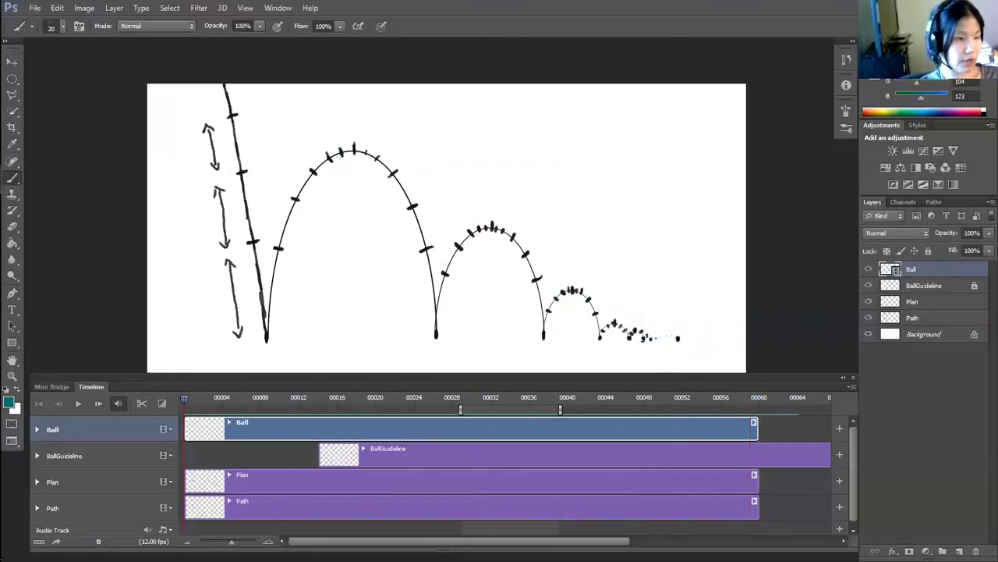
key("space")
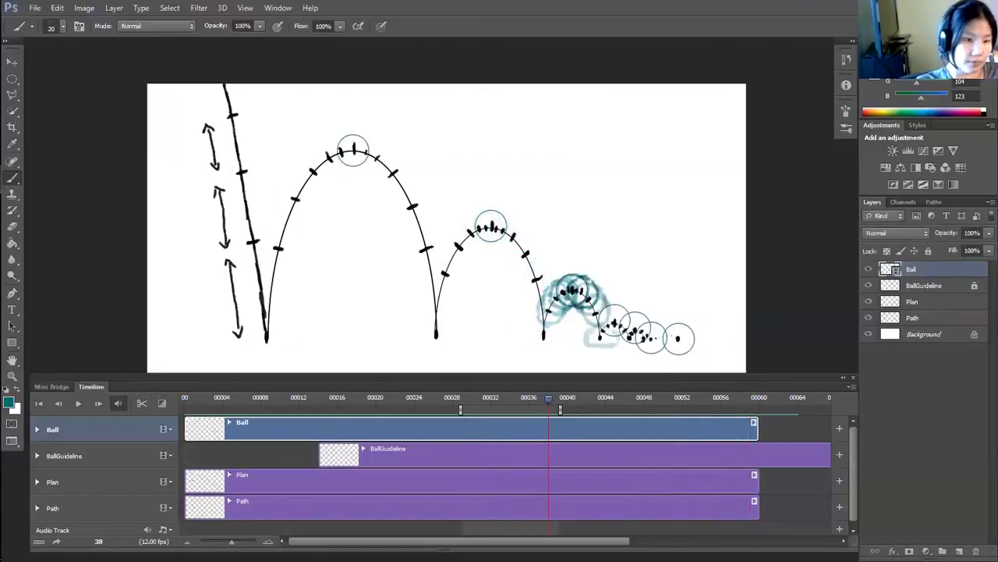
Extend the work area to cover frames 0 to 60 and play the animation from the start.
left_click_drag(560, 409, 762, 408)
left_click_drag(460, 409, 184, 410)
left_click(184, 399)
key("space")
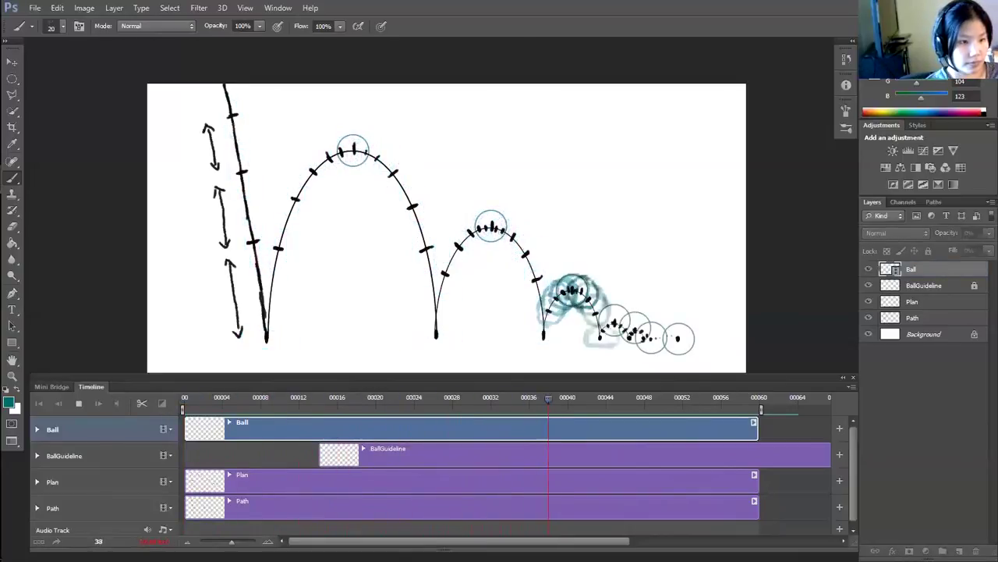
Turn off onion skins and hide the Plan, Path and BallGuideline layers so only the ball shows over the background.
left_click(853, 379)
left_click(877, 291)
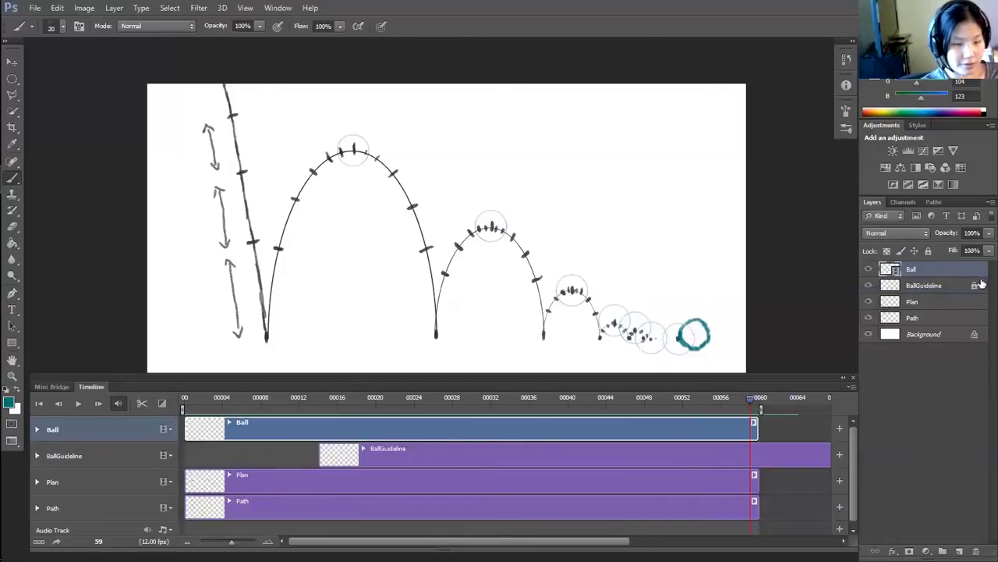
left_click(868, 303)
left_click(868, 304)
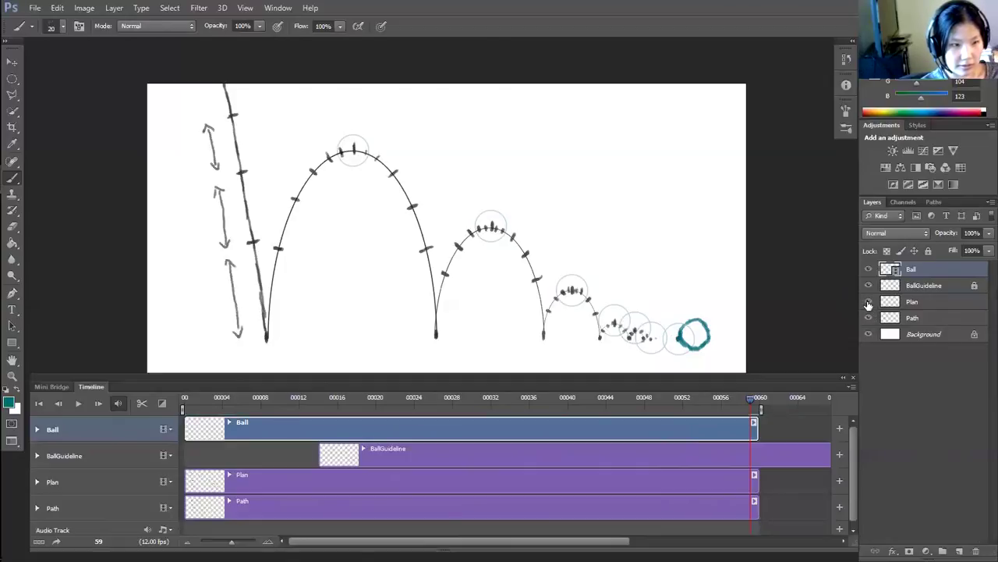
left_click(868, 304)
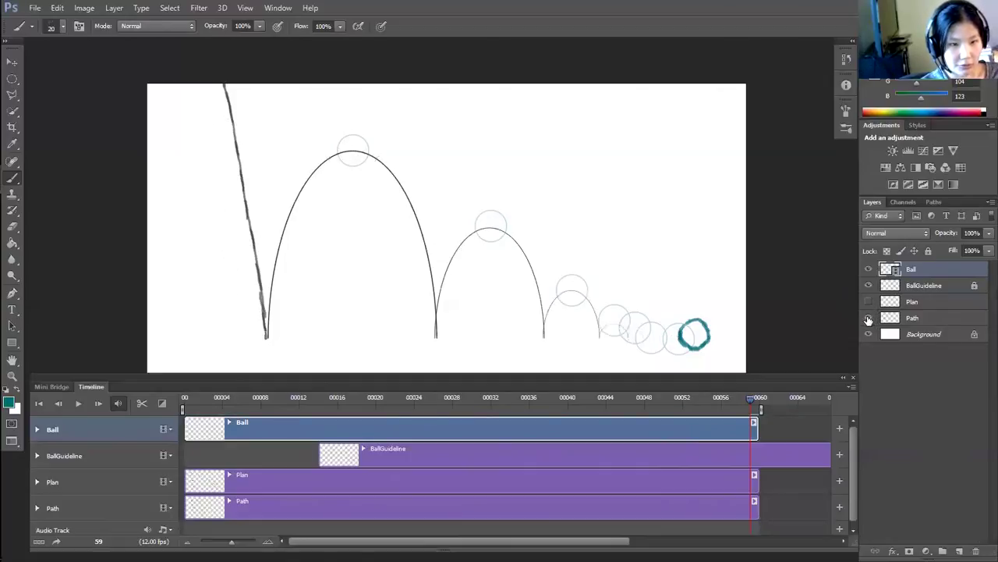
left_click(868, 318)
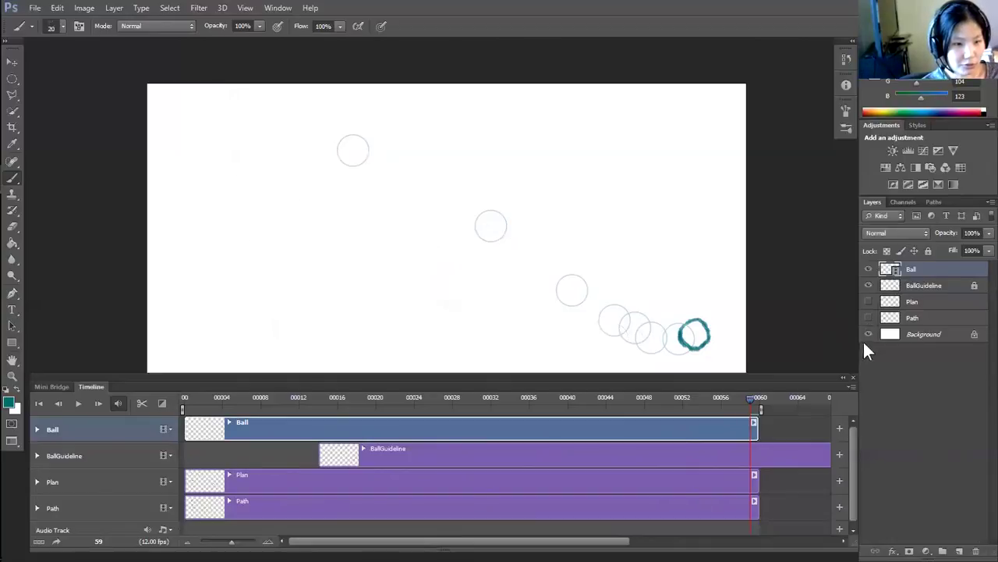
left_click(868, 286)
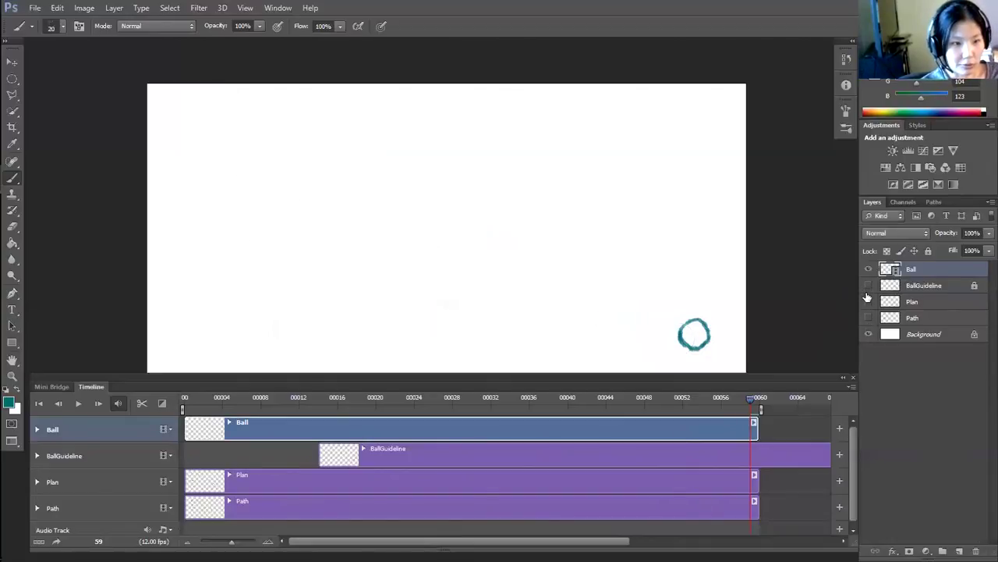
Play the clean animation repeatedly from the beginning to examine the timing of the bounces.
left_click(190, 403)
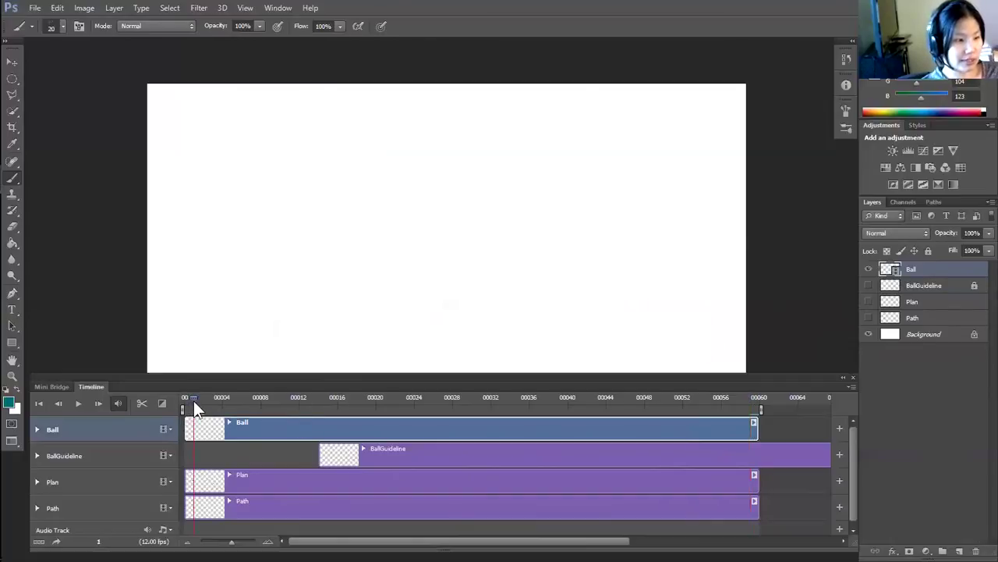
key("space")
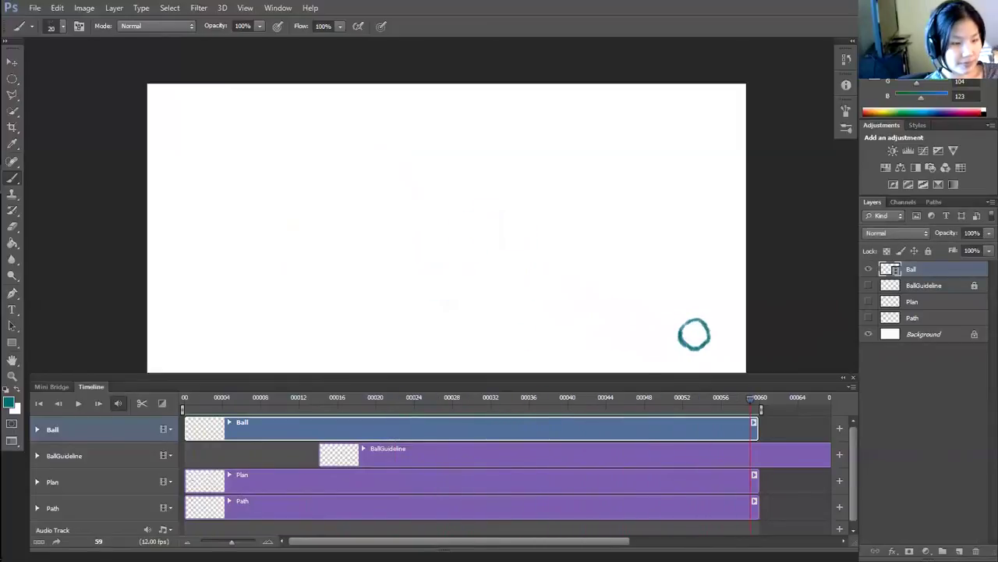
key("space")
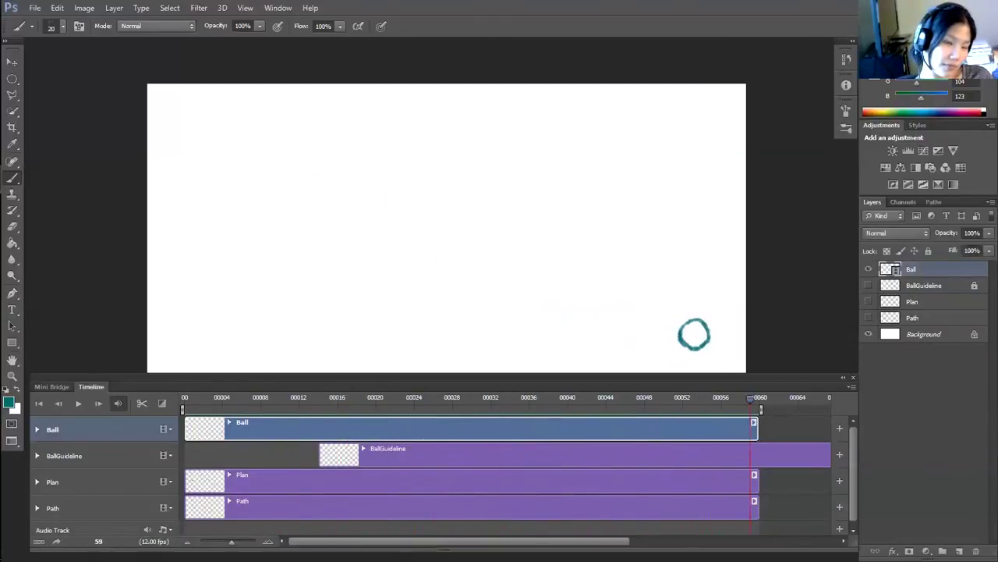
key("space")
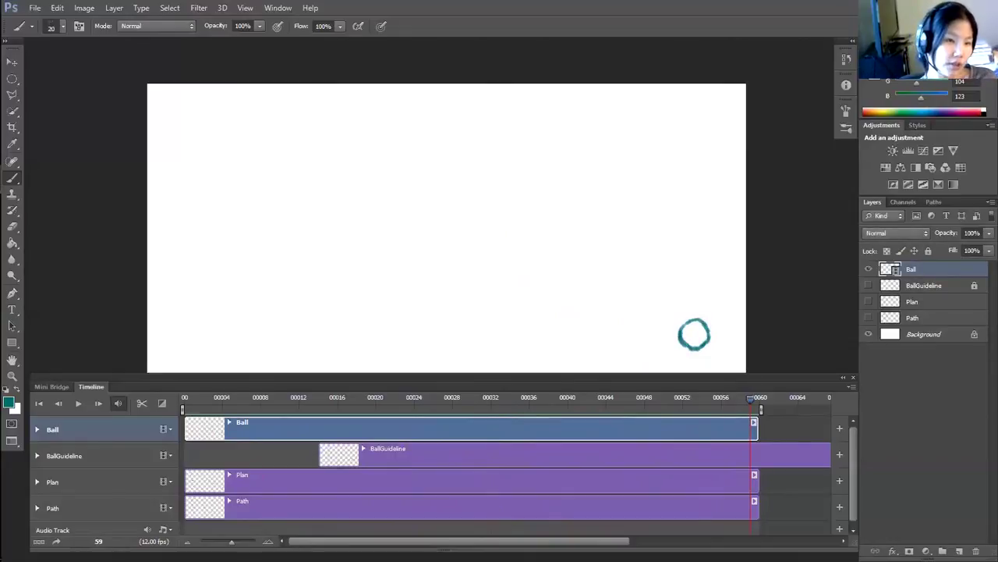
key("space")
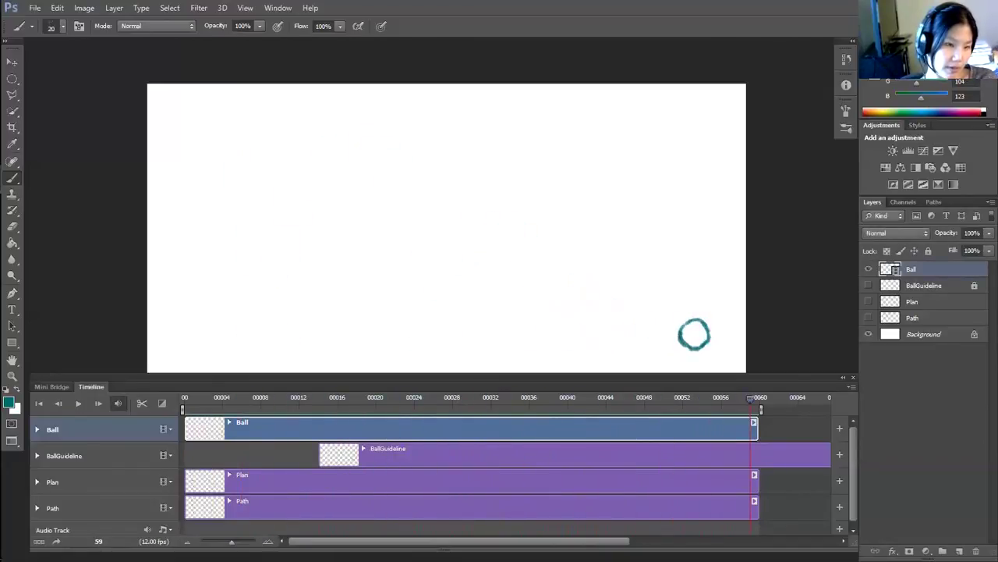
key("space")
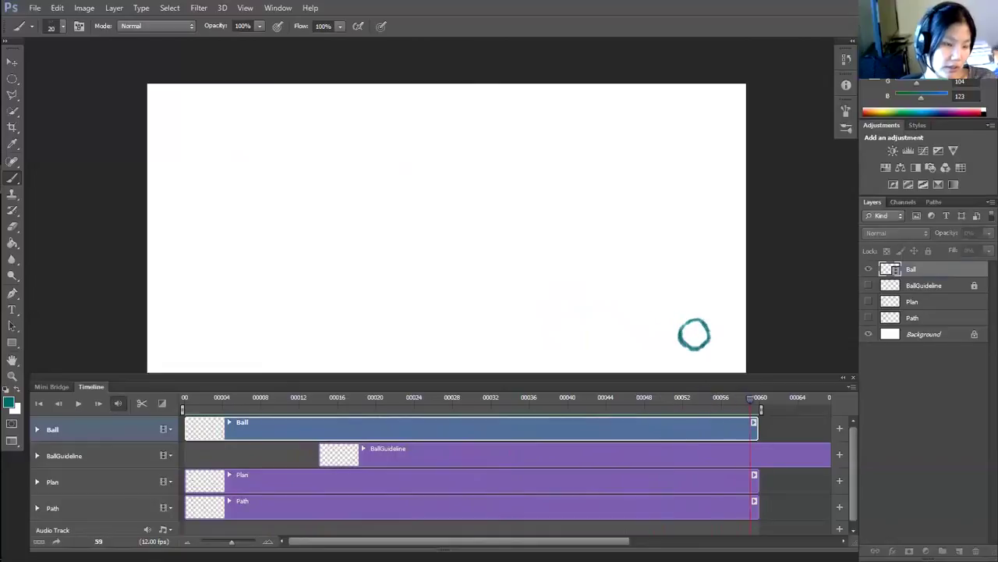
Scrub through the small hops to frame 51 and turn onion skins back on.
left_click_drag(607, 399, 678, 410)
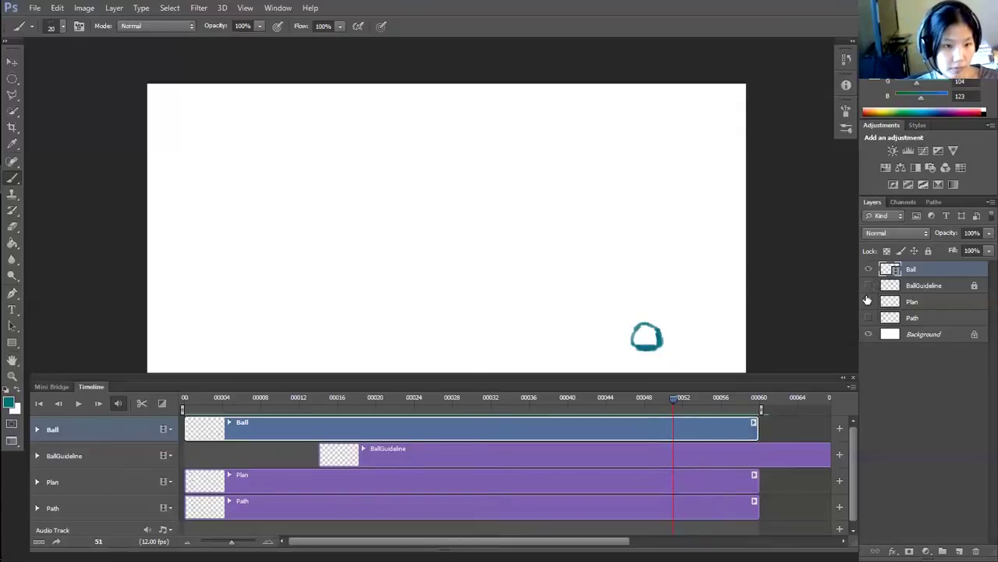
left_click(851, 388)
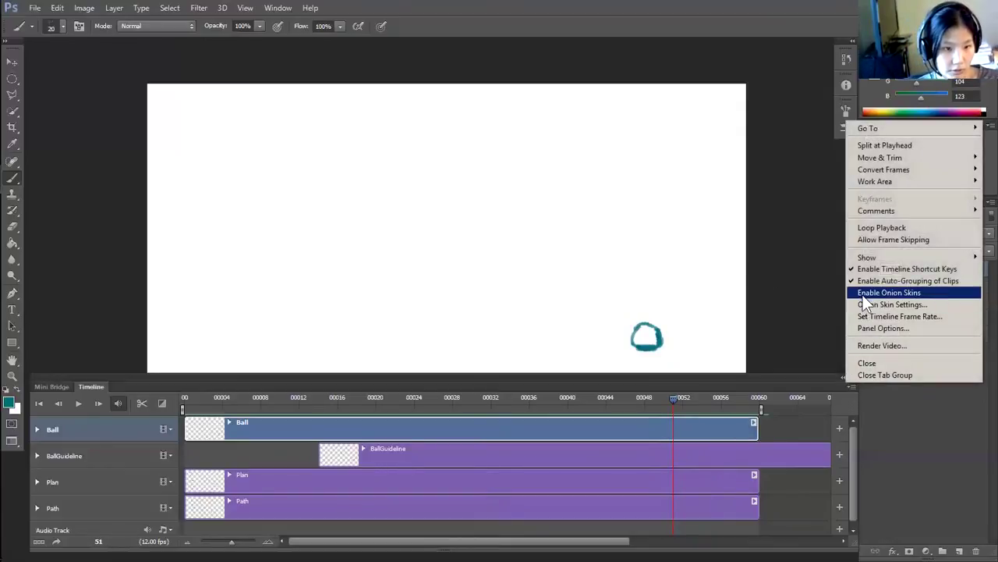
left_click(863, 294)
Step back from frame 51 and flip back and forth through the fourth arc's frames to examine the ball spacing.
key("Left")
key("Left")
key("Left")
key("Left")
key("Left")
key("Left")
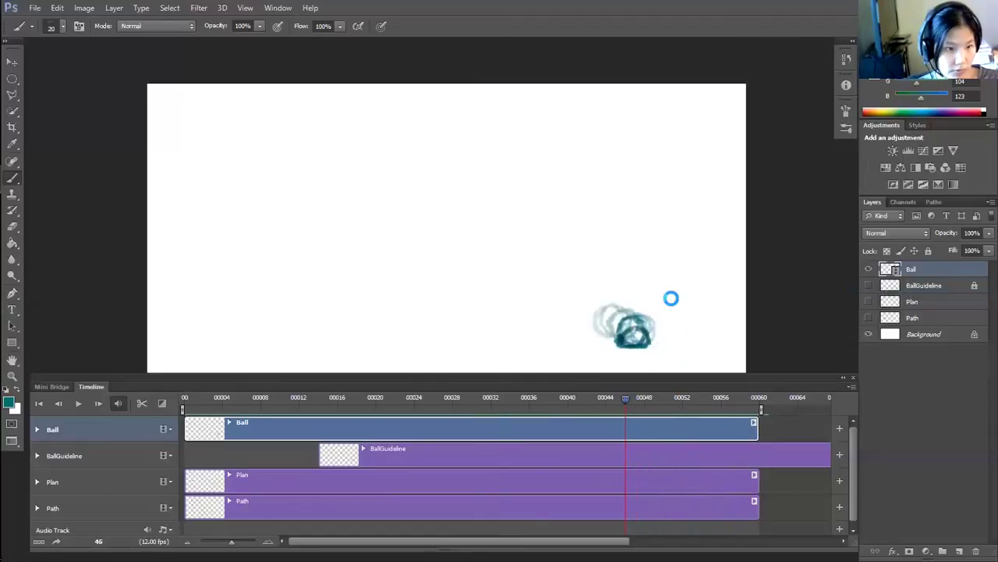
key("Left")
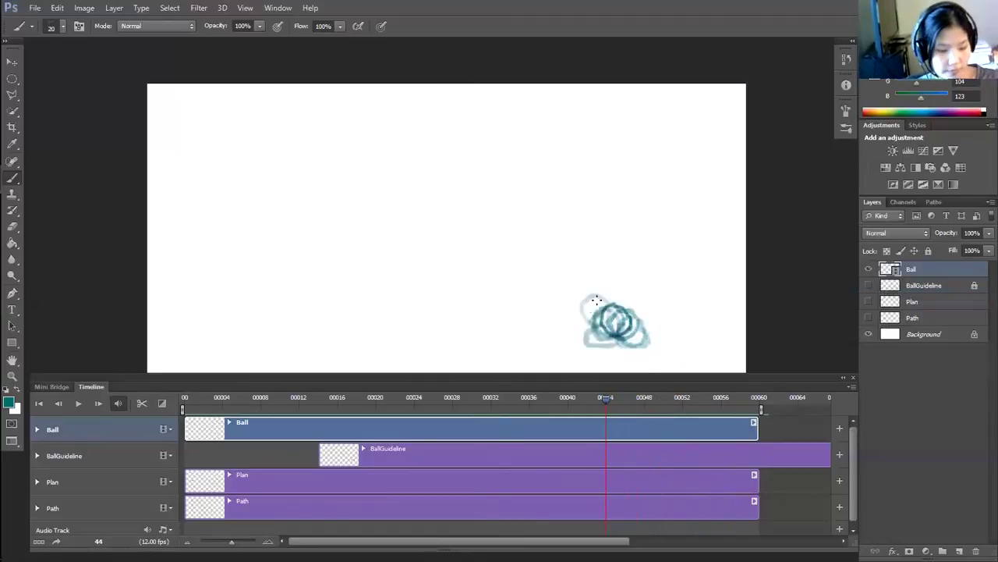
key("Right")
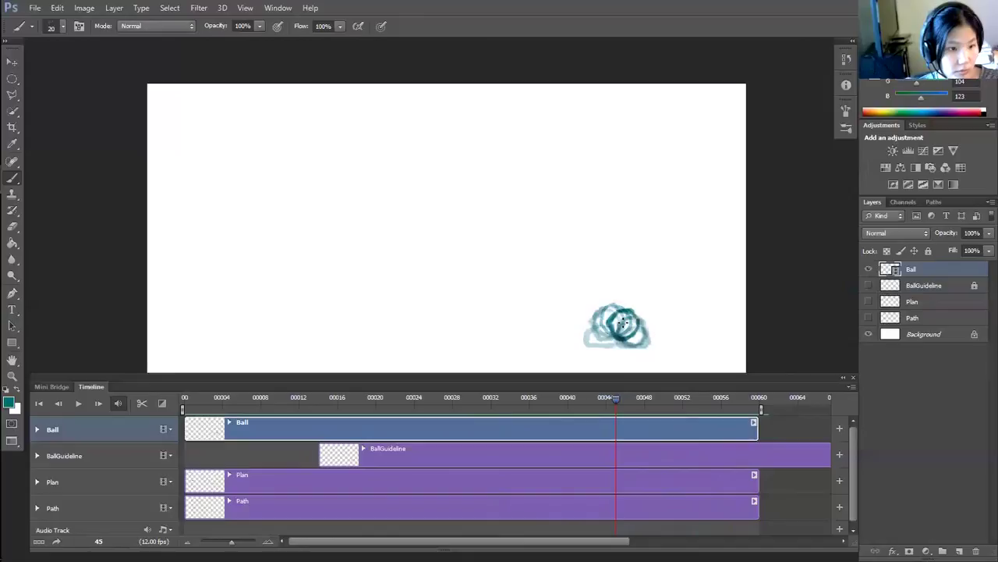
key("Right")
key("Left")
key("Left")
key("Left")
key("Left")
key("Left")
key("Right")
key("Right")
key("Right")
key("Right")
Play briefly around frame 41, then step from frame 40 to frame 49 to examine the fourth arc's landing and rebound.
key("space")
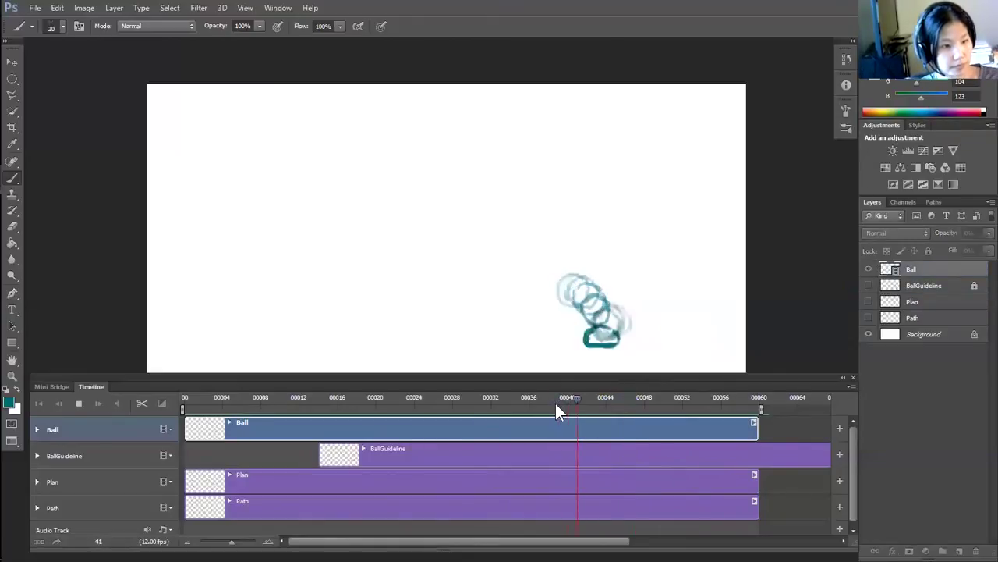
key("space")
left_click(568, 399)
key("Right")
key("Right")
key("Right")
key("Right")
key("Right")
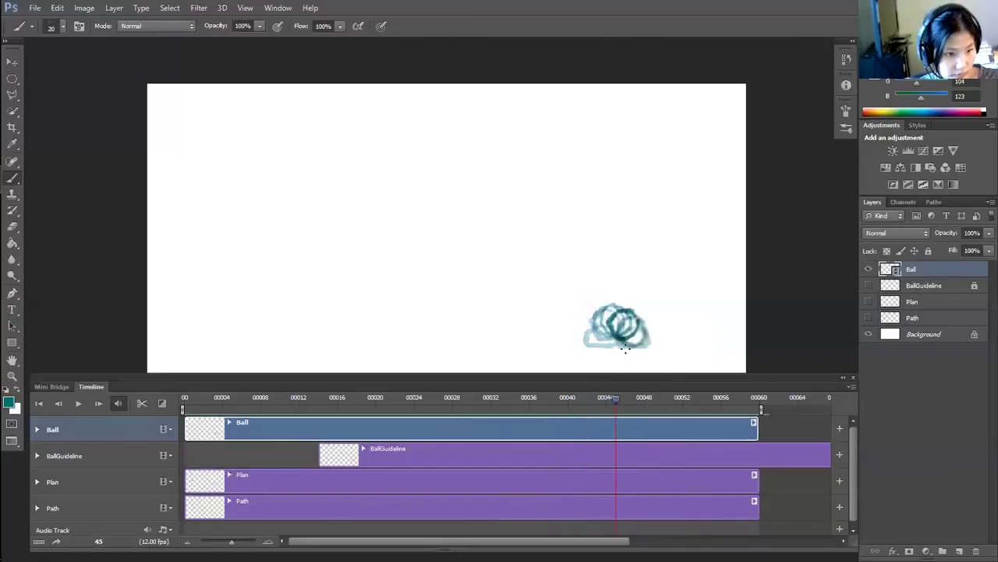
key("Right")
key("Right")
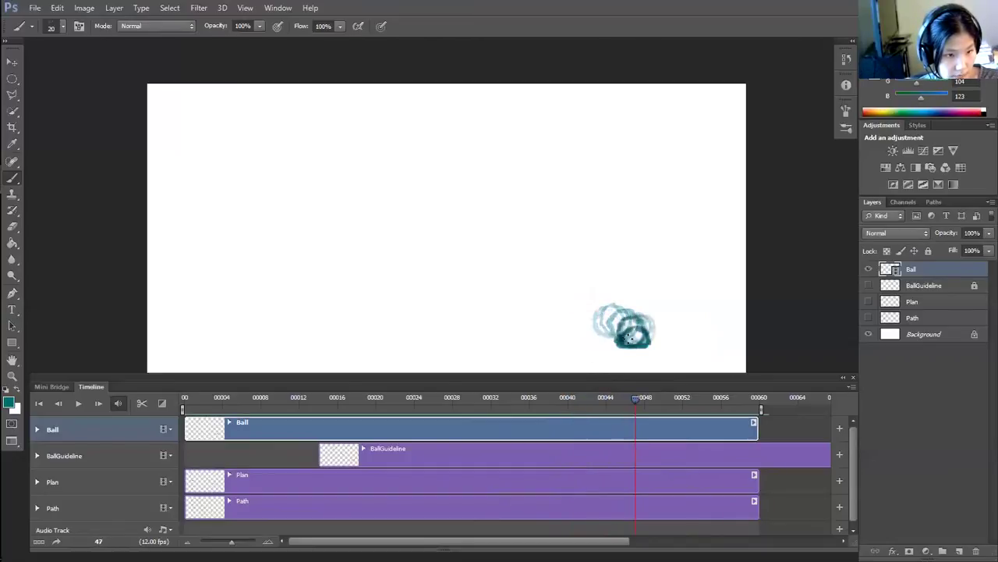
key("Right")
key("Right")
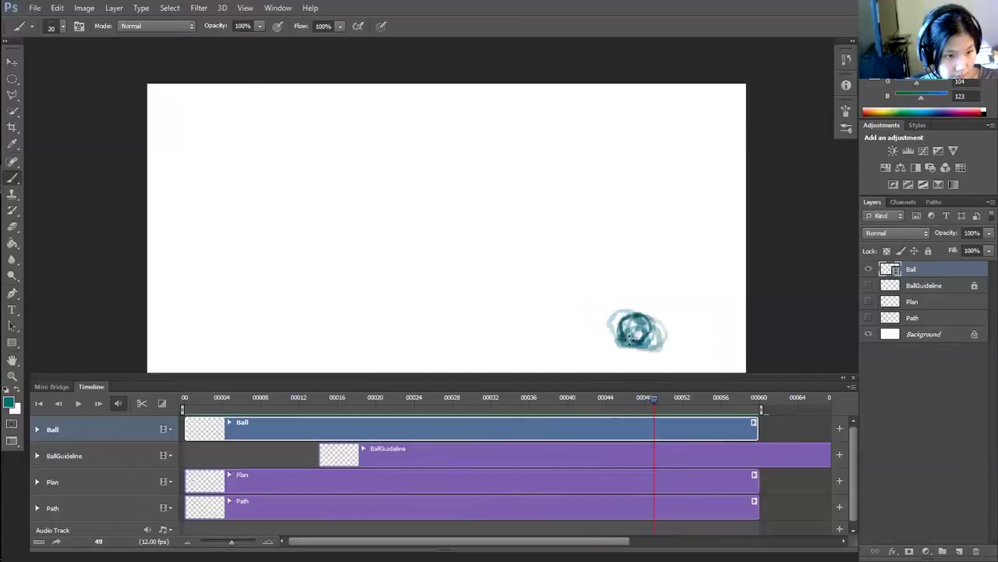
Flip back and forth between frames 49 and 51 to examine the ball spacing of the small hop.
key("Right")
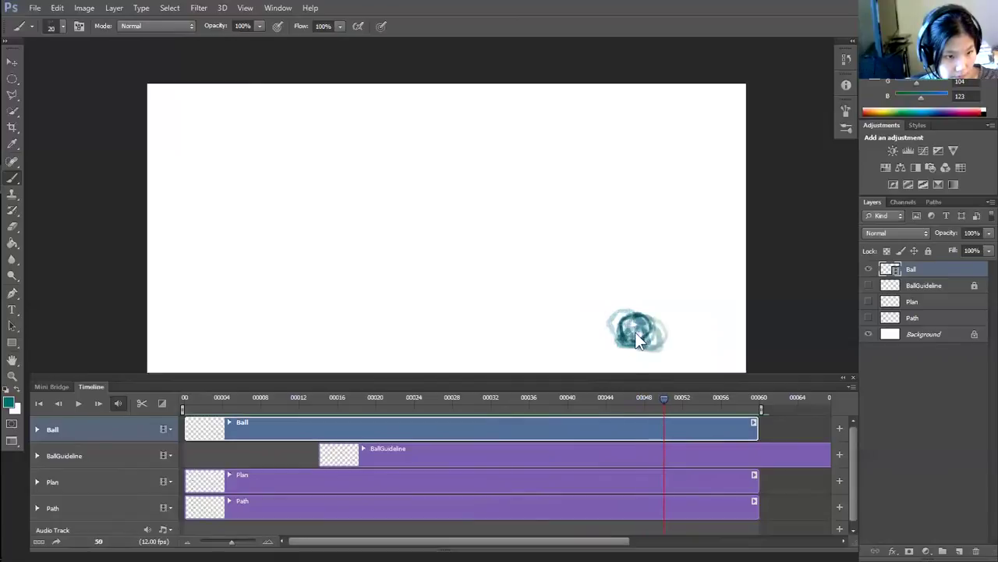
key("Left")
key("Right")
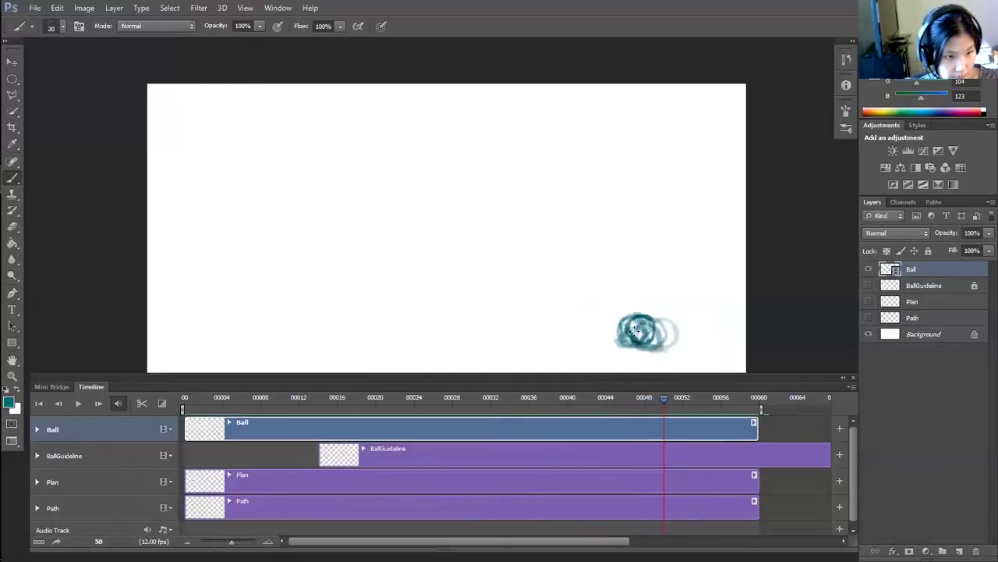
key("Right")
key("Left")
key("Left")
key("Right")
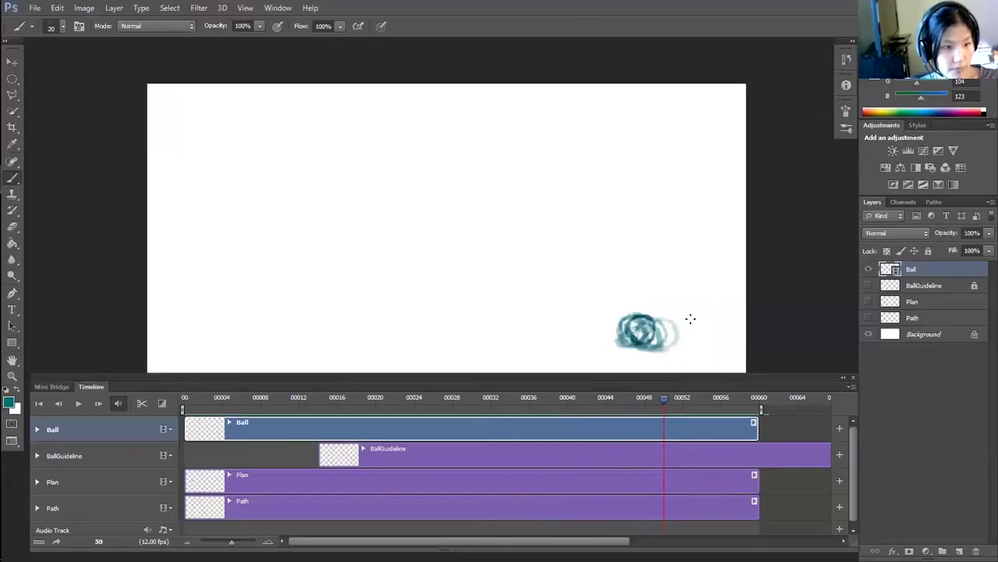
Step forward from frame 50 to frame 57, flipping between neighbouring frames, to examine the spacing of the final roll.
key("Right")
key("Right")
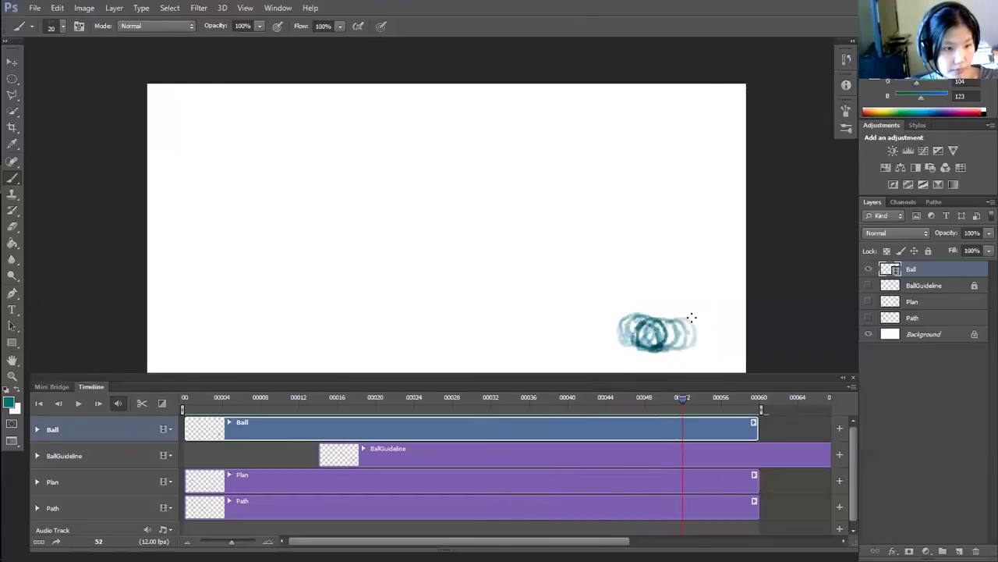
key("Left")
key("Right")
key("Right")
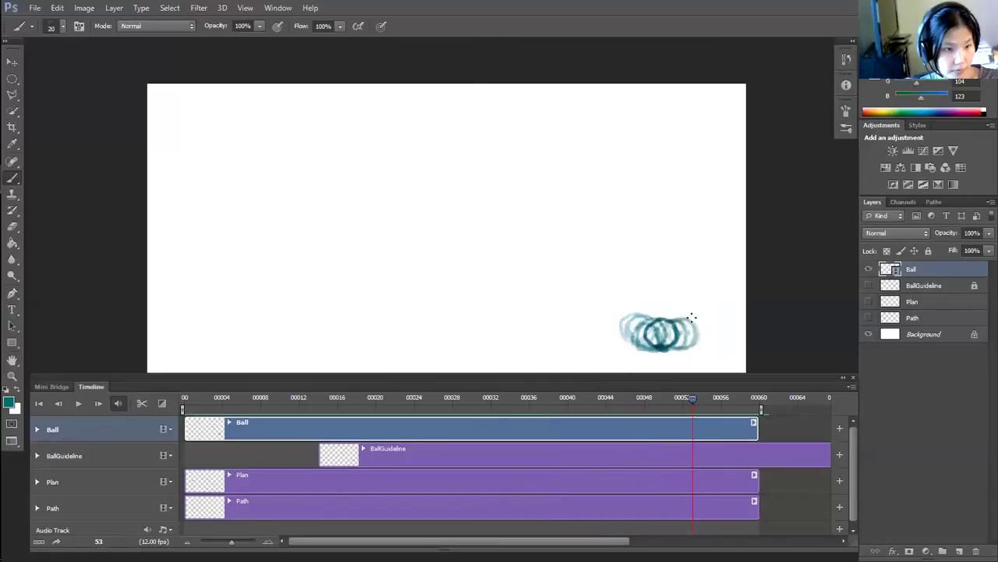
key("Left")
key("Right")
key("Right")
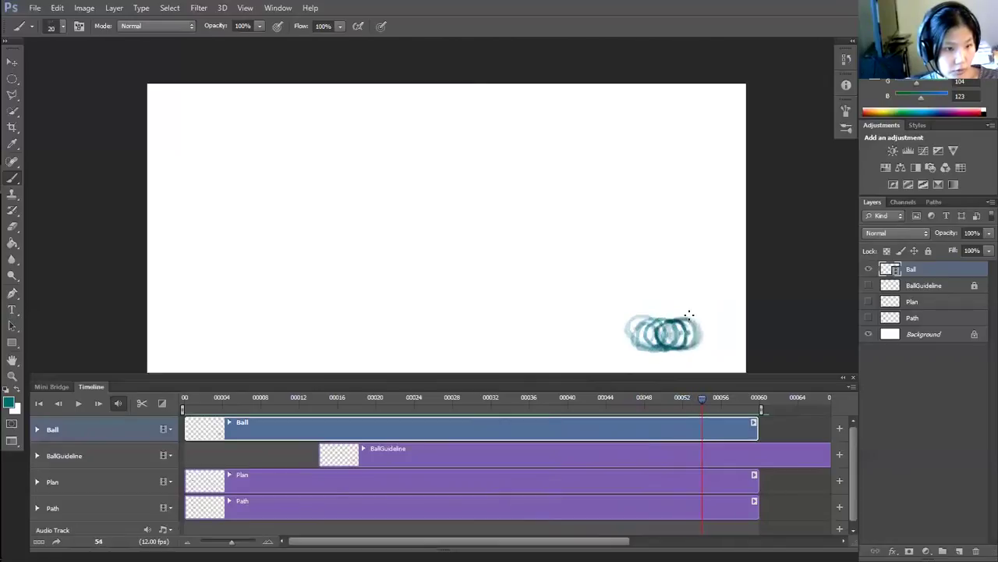
key("Right")
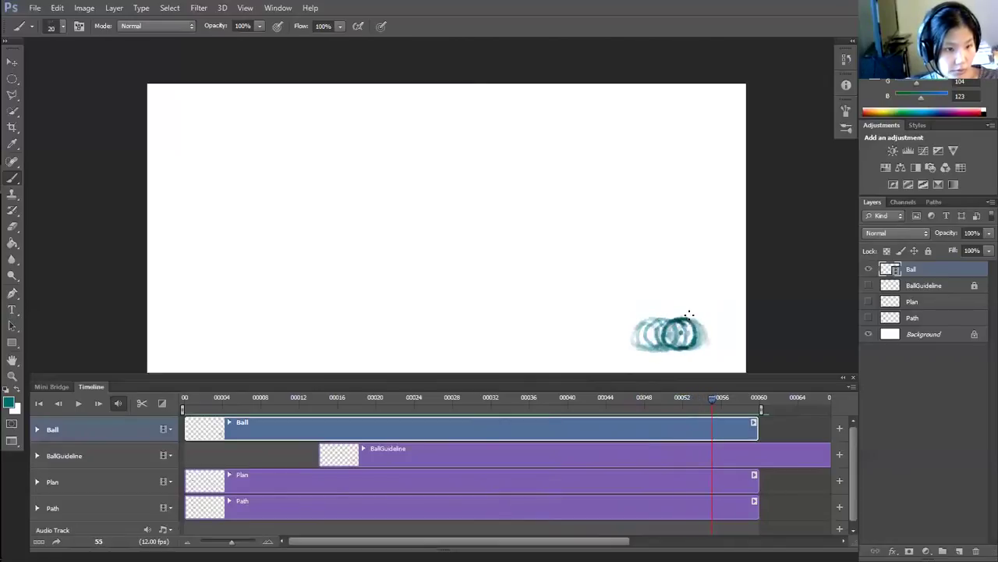
key("Right")
key("Right")
Go back to frame 53, erase its ball and redraw it closer to the previous frame's ball.
key("Left")
key("Left")
key("Left")
key("Left")
key("Left")
key("Left")
key("e")
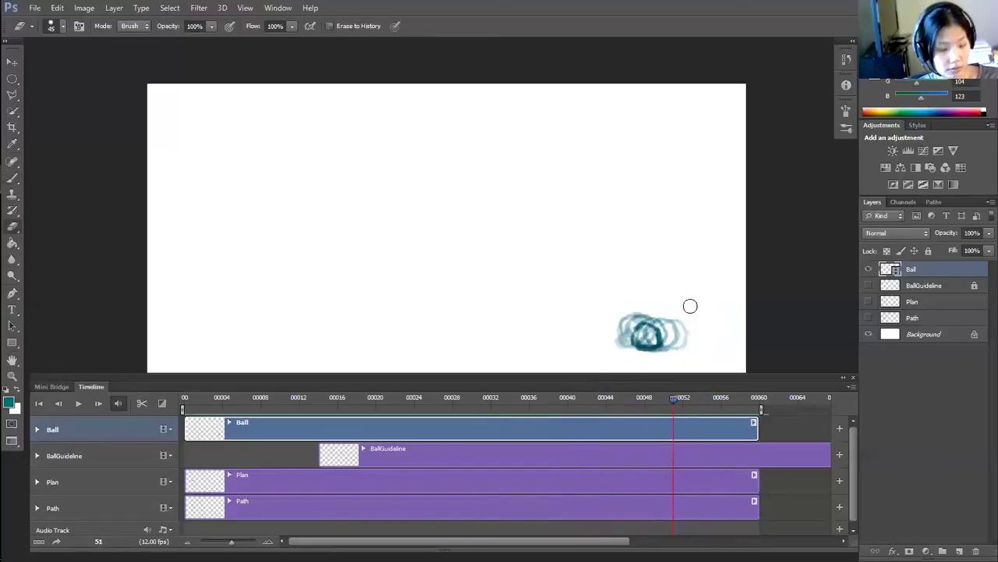
key("Right")
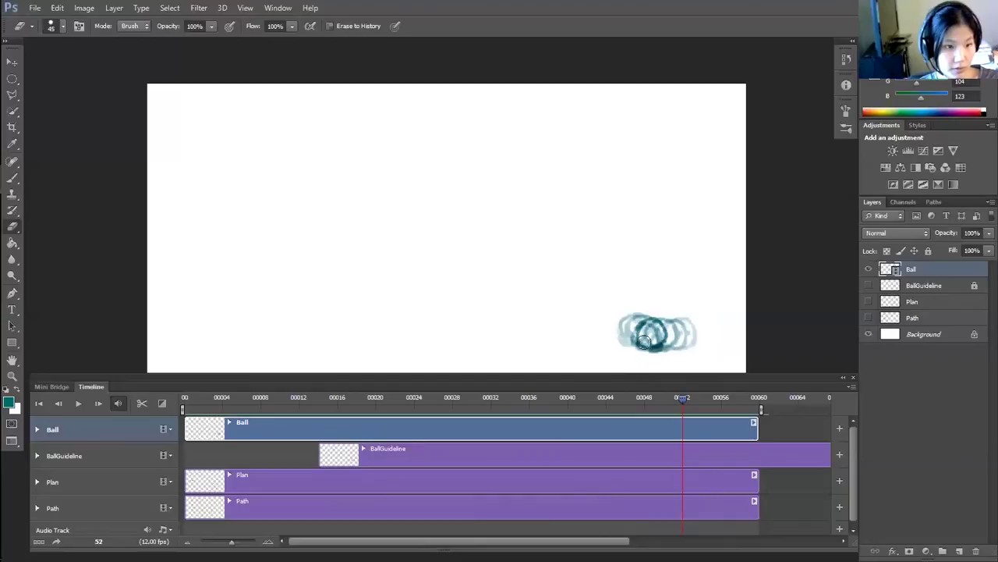
key("Right")
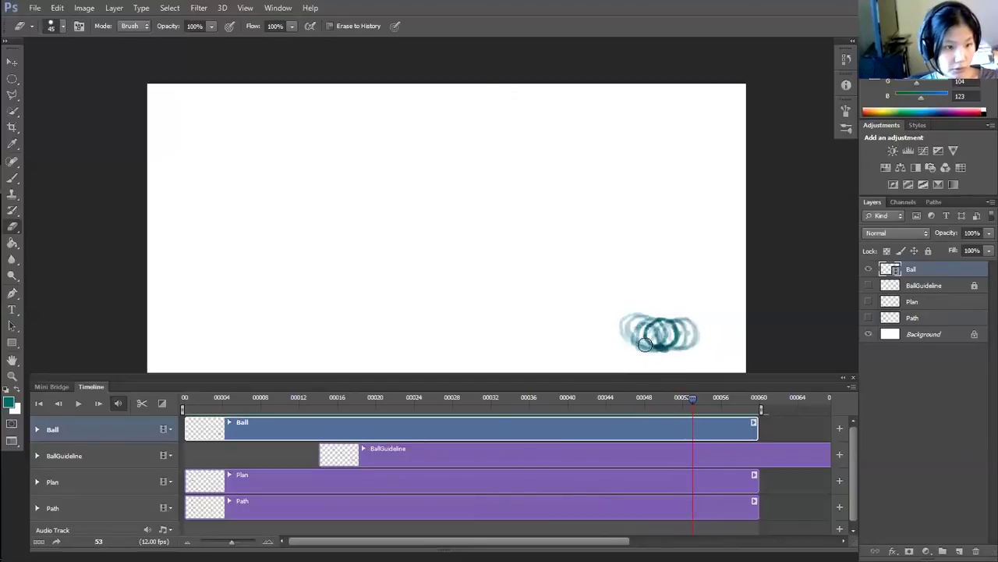
mouse_move(655, 320)
left_mouse_down()
mouse_move(672, 337)
mouse_move(669, 316)
left_mouse_up()
key("b")
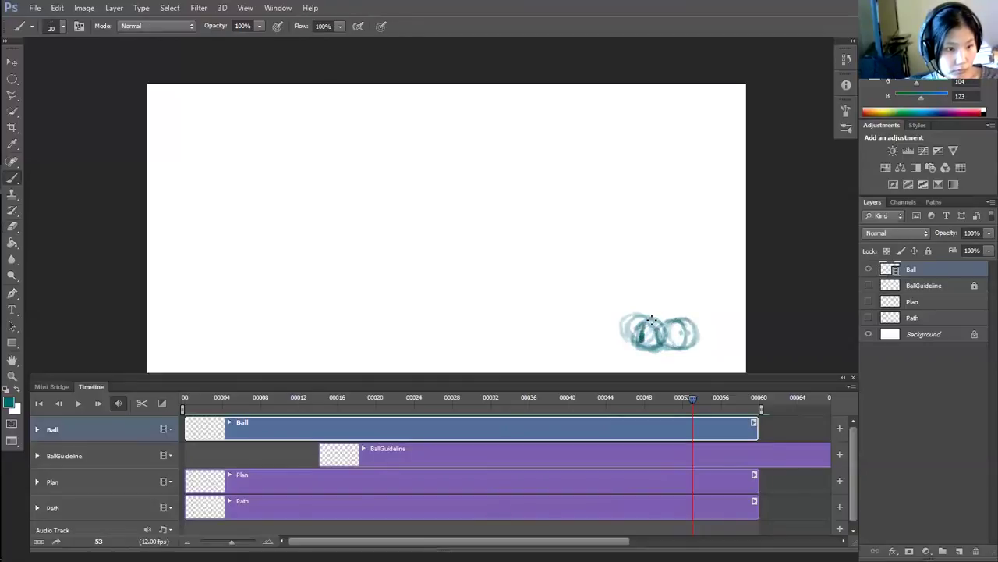
left_click_drag(661, 318, 663, 321)
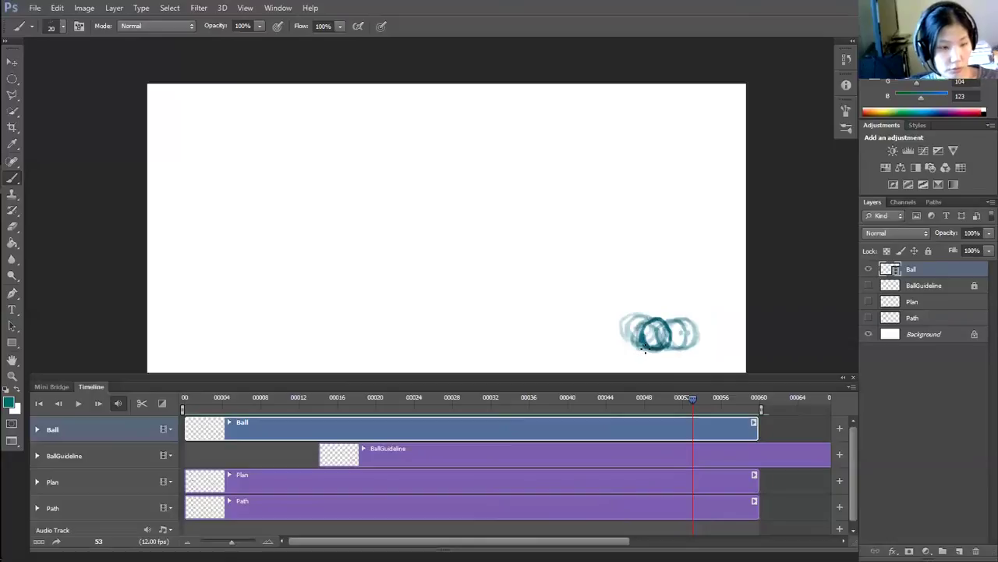
Erase the ball on frame 54 and redraw it just ahead of the frame 53 ball.
key("Right")
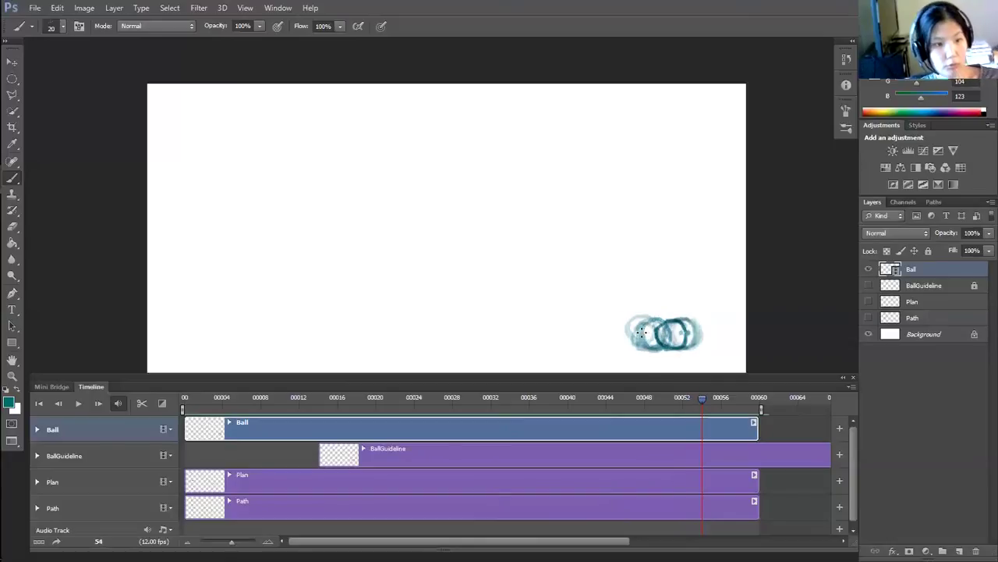
key("e")
mouse_move(655, 333)
left_mouse_down()
mouse_move(683, 337)
mouse_move(675, 326)
left_mouse_up()
key("b")
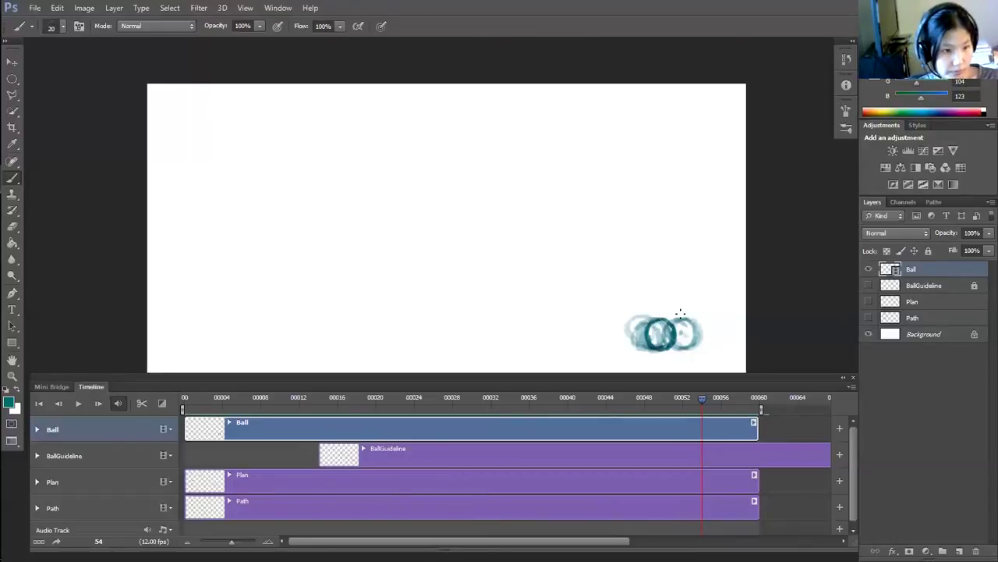
Erase the ball on frame 55 and redraw it slightly ahead of the frame 54 ball.
key("e")
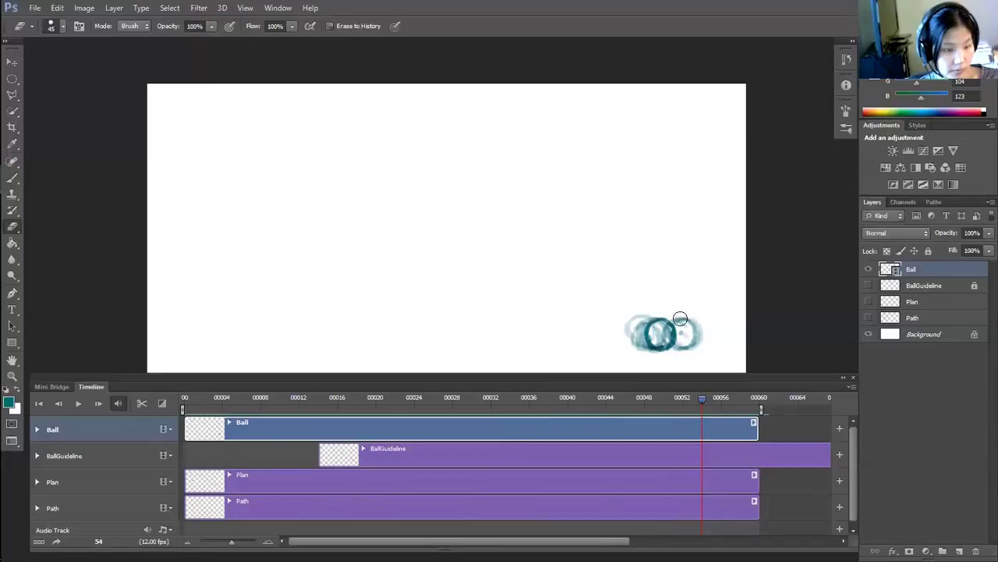
key("Right")
left_click_drag(686, 319, 680, 341)
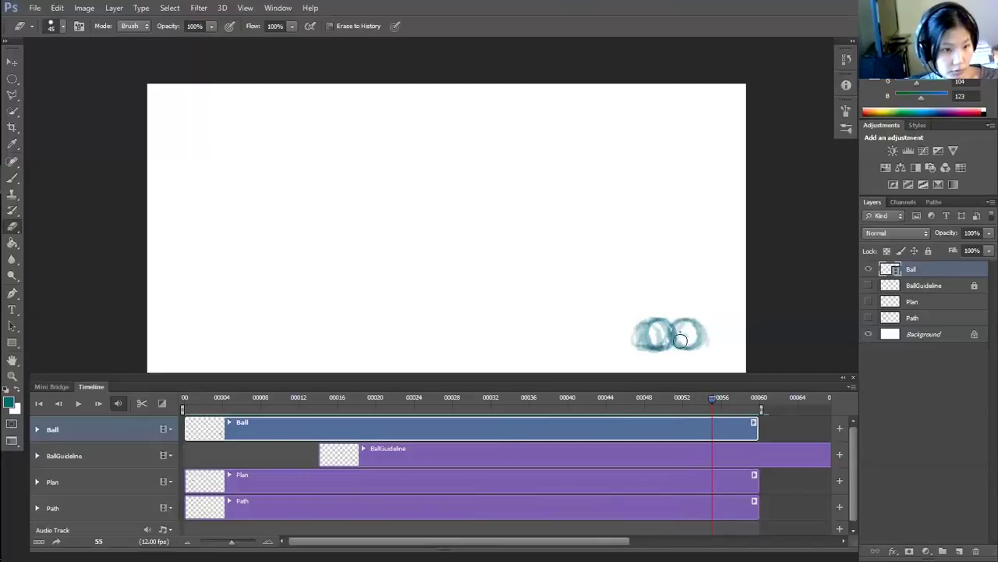
key("b")
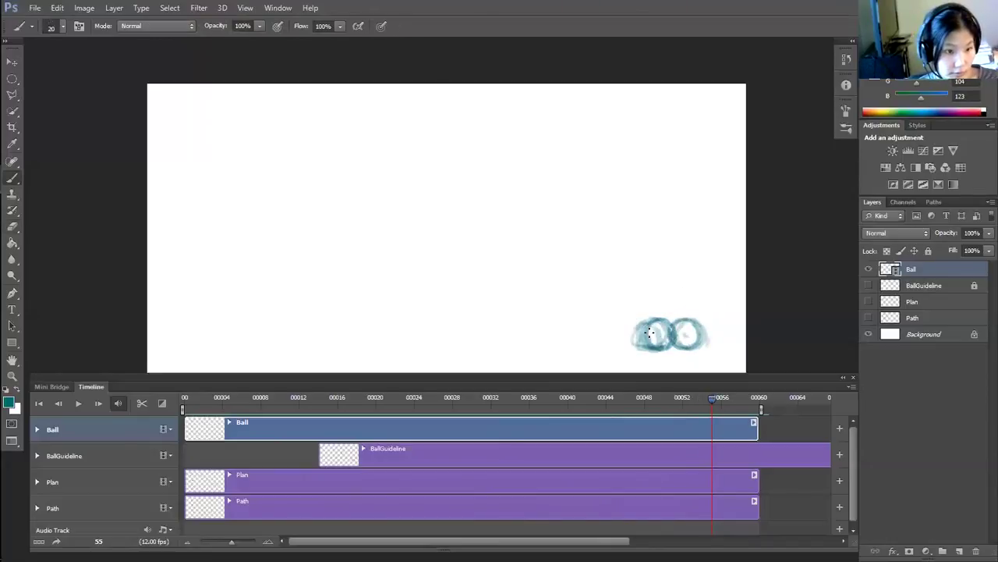
left_click_drag(671, 320, 675, 341)
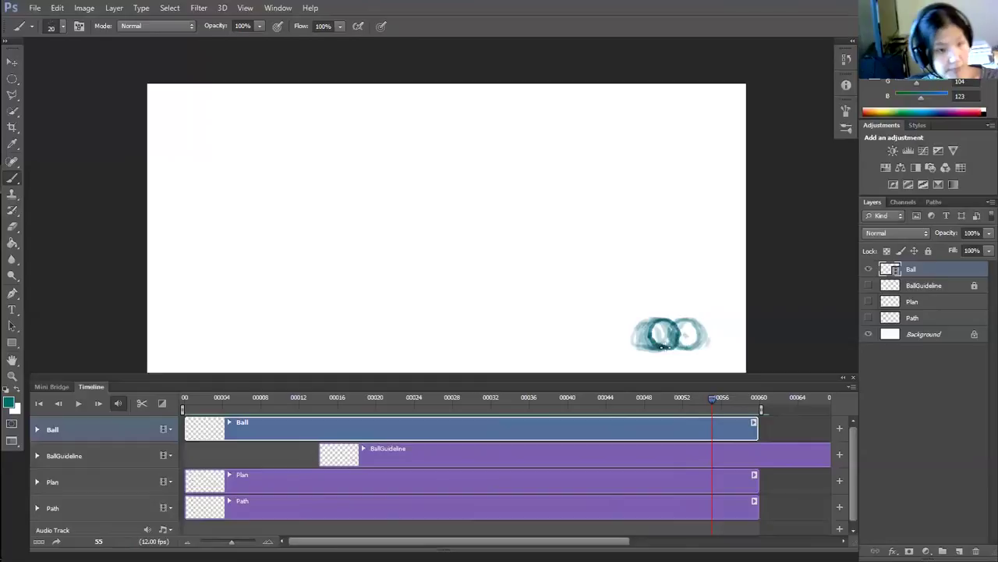
Erase the ball on frame 56 and redraw it slightly ahead of the frame 55 ball.
key("e")
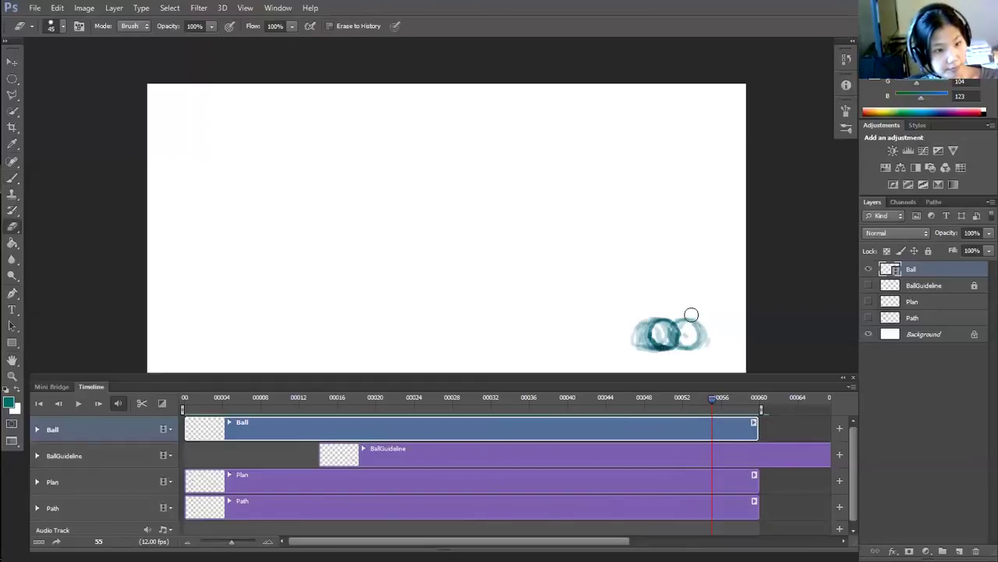
key("Right")
mouse_move(684, 312)
left_mouse_down()
mouse_move(701, 334)
mouse_move(695, 341)
mouse_move(680, 335)
left_mouse_up()
key("b")
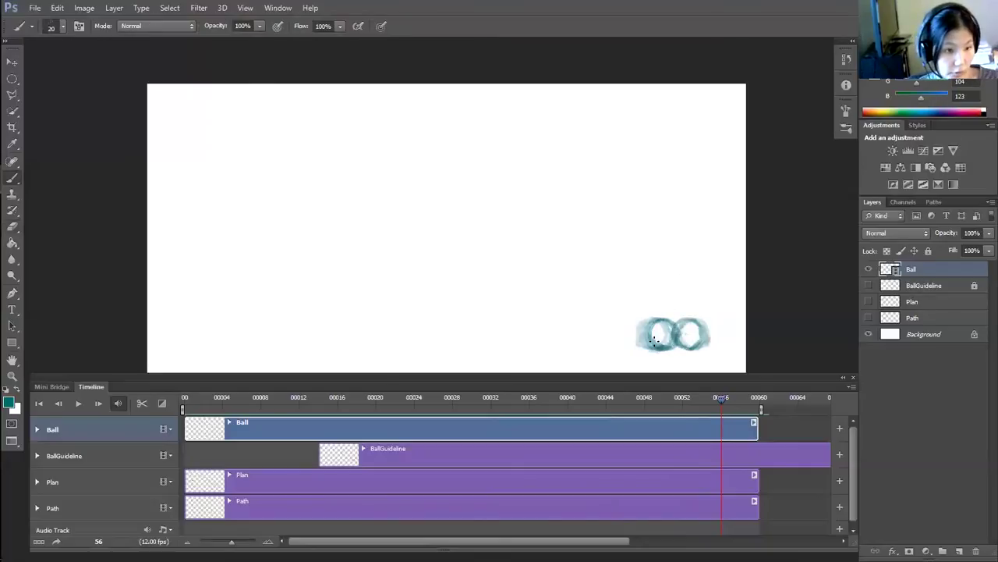
mouse_move(657, 320)
left_mouse_down()
mouse_move(679, 325)
mouse_move(668, 318)
mouse_move(675, 345)
mouse_move(652, 335)
mouse_move(667, 350)
mouse_move(672, 342)
left_mouse_up()
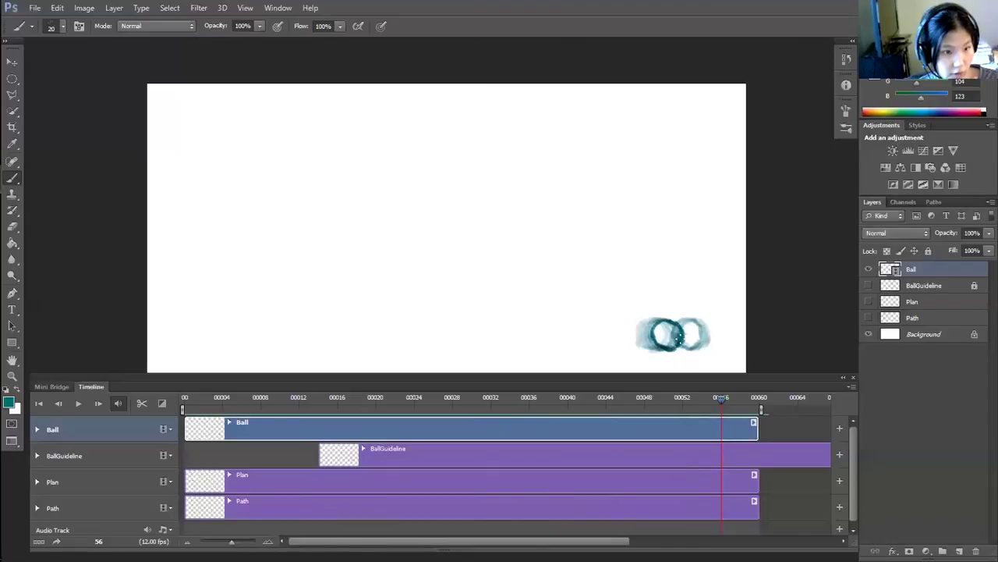
Check frame 57, then return to frame 48 and erase and redraw the lower part of its ball outline.
key("e")
key("Right")
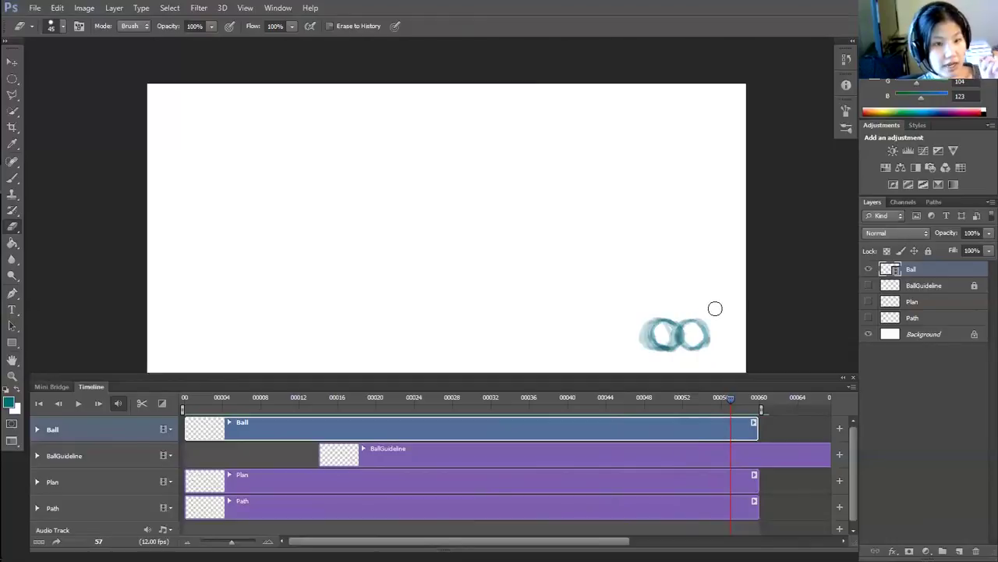
key("Left")
key("Left")
key("Left")
key("Left")
key("Left")
key("Left")
key("Left")
key("Left")
key("Left")
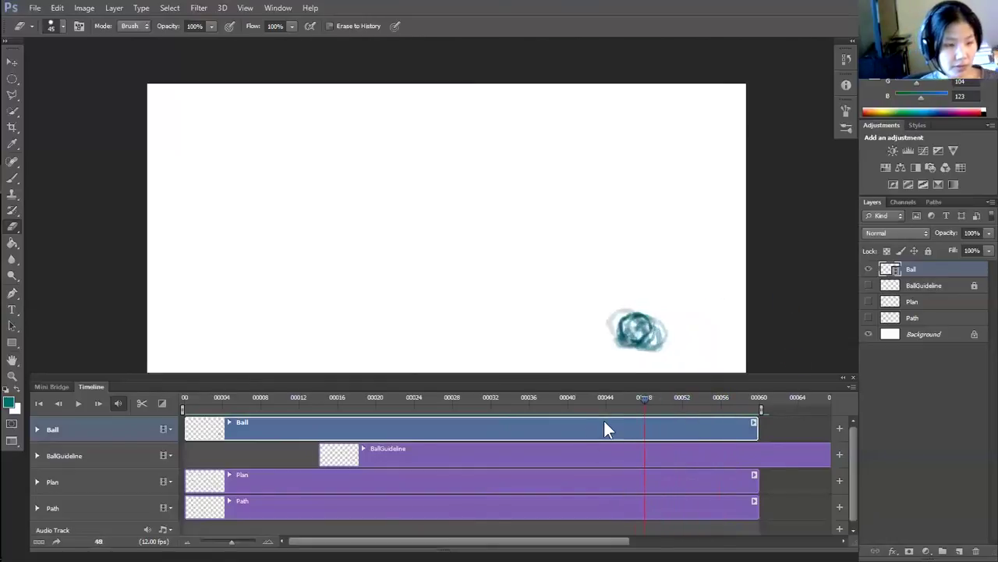
key("Left")
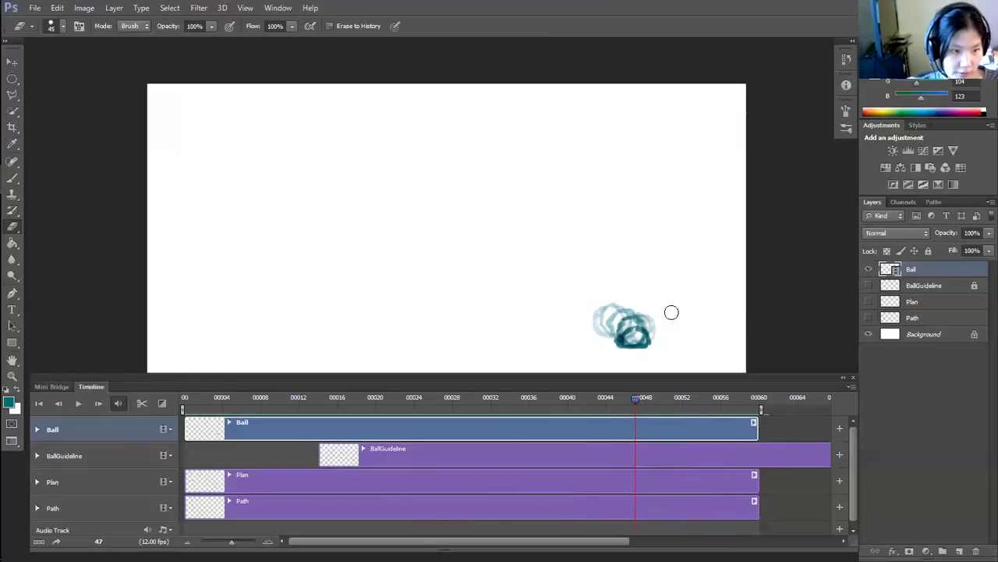
key("Right")
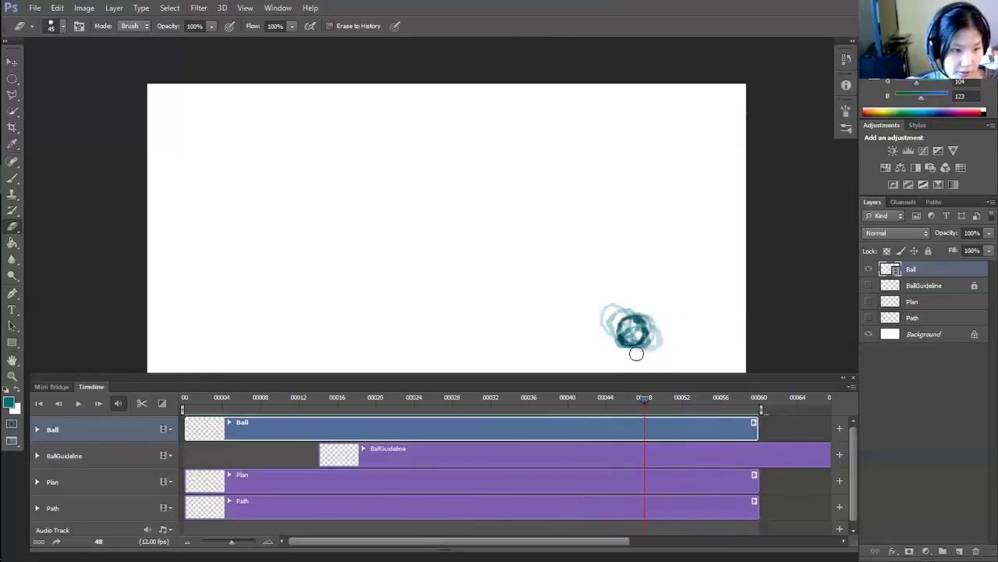
mouse_move(637, 342)
left_mouse_down()
mouse_move(621, 335)
mouse_move(622, 314)
mouse_move(648, 320)
mouse_move(646, 344)
mouse_move(639, 337)
left_mouse_up()
key("b")
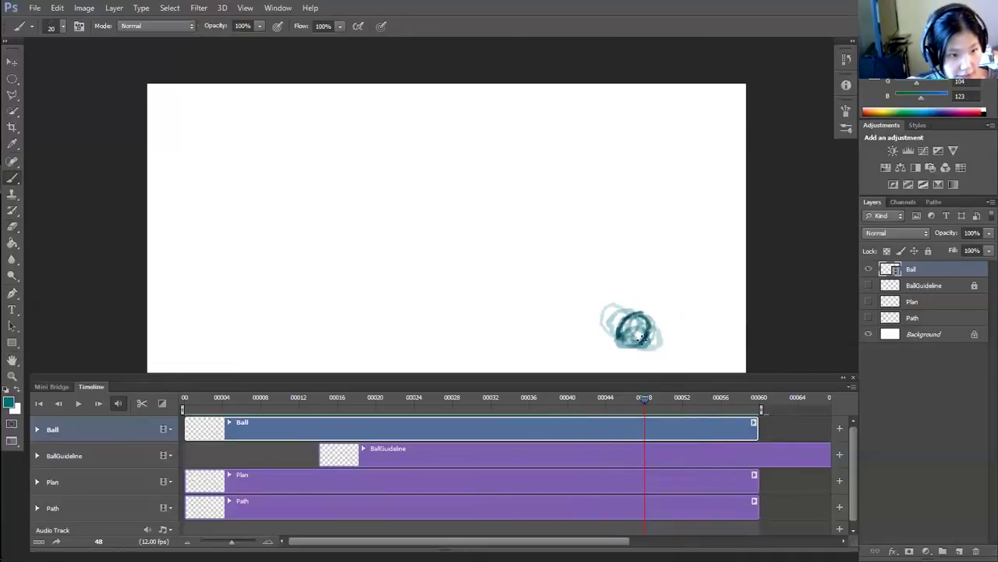
Erase the ball on frame 50 and redraw it slightly closer to the frame 49 ball.
key("Right")
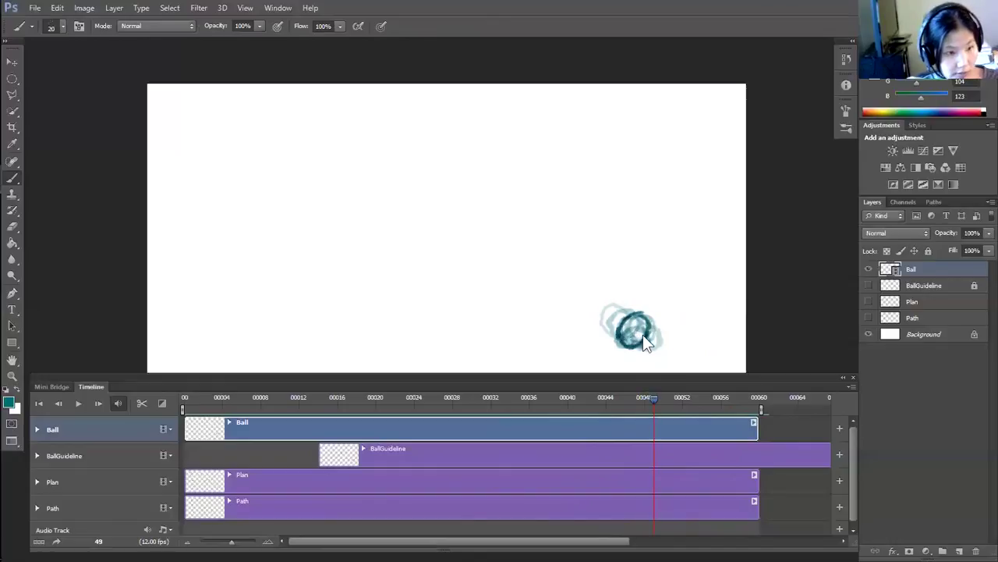
key("Right")
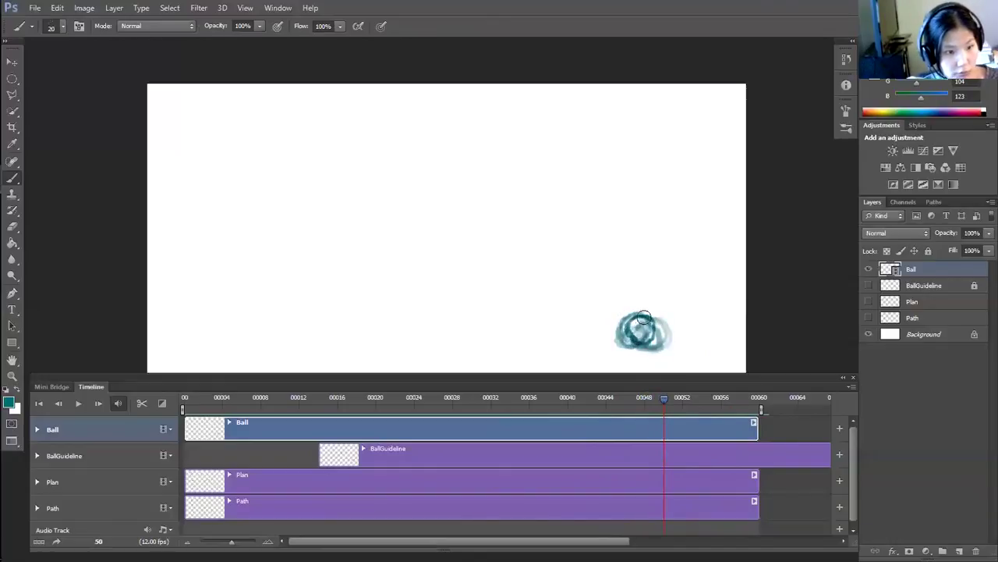
key("e")
key("b")
mouse_move(630, 320)
left_mouse_down()
mouse_move(647, 314)
mouse_move(657, 330)
mouse_move(649, 343)
mouse_move(629, 344)
mouse_move(618, 326)
mouse_move(633, 343)
left_mouse_up()
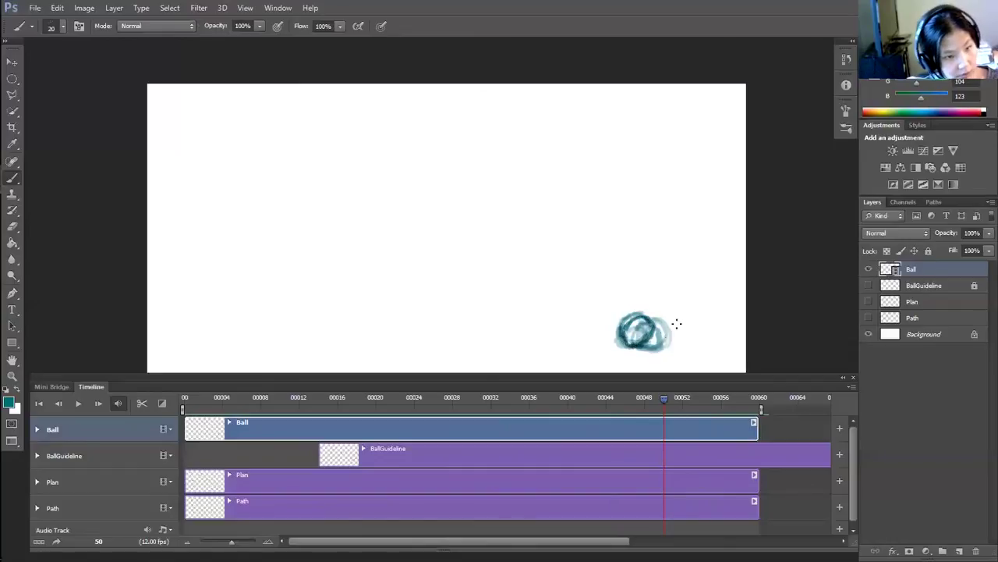
Advance to frame 52, then erase and redraw its ball outline to even out the spacing after the landing.
key("Right")
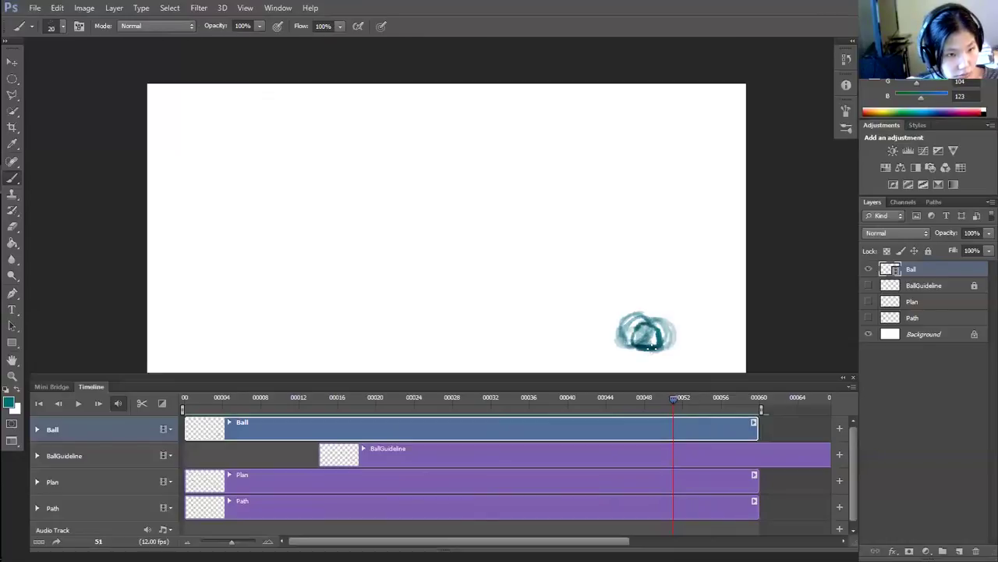
key("Right")
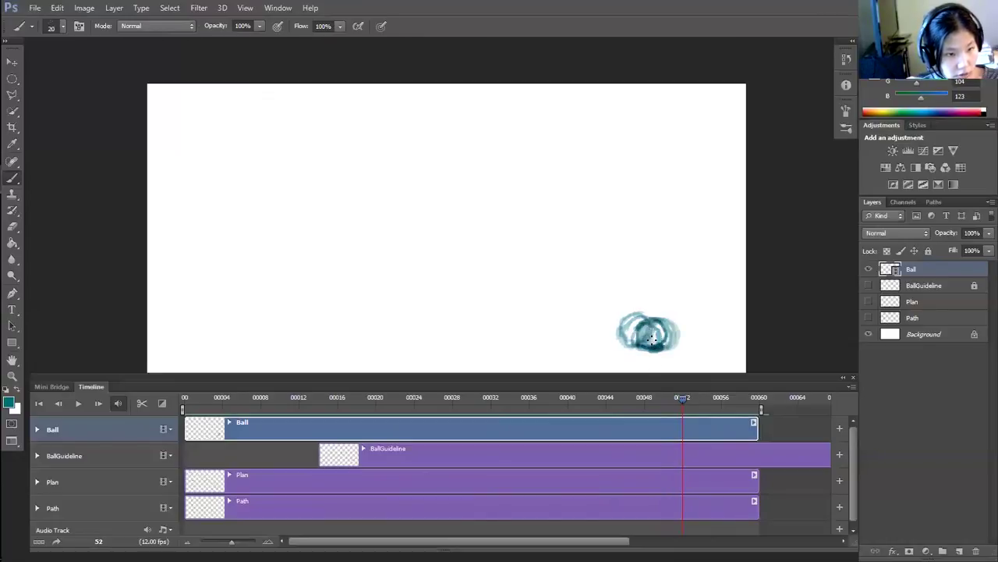
key("e")
mouse_move(646, 312)
left_mouse_down()
mouse_move(652, 332)
mouse_move(659, 320)
mouse_move(640, 340)
mouse_move(643, 351)
mouse_move(655, 351)
mouse_move(652, 316)
mouse_move(664, 335)
left_mouse_up()
key("b")
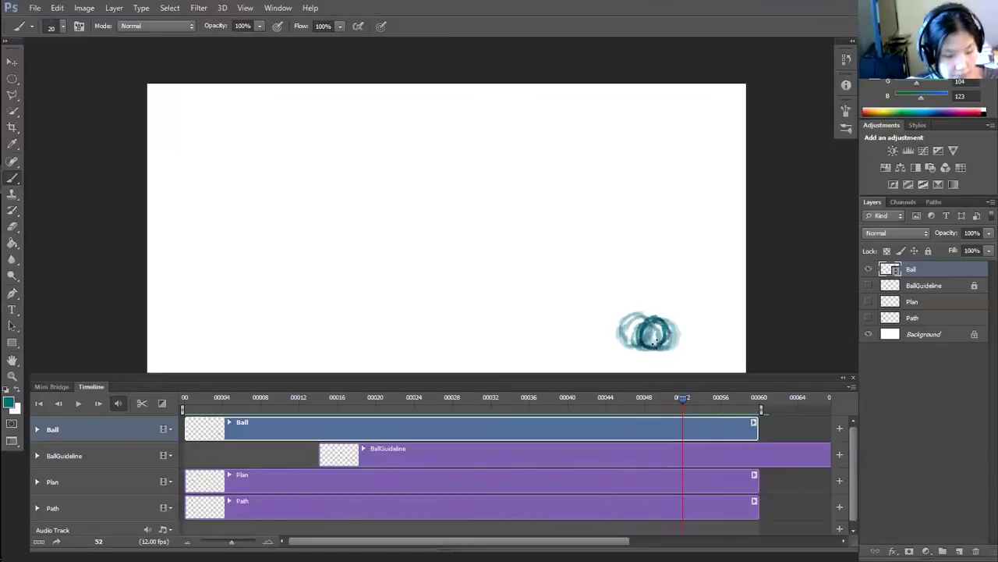
Refine the ball outline on frame 54 by erasing and redrawing it, then move on to frame 55.
key("Right")
key("Right")
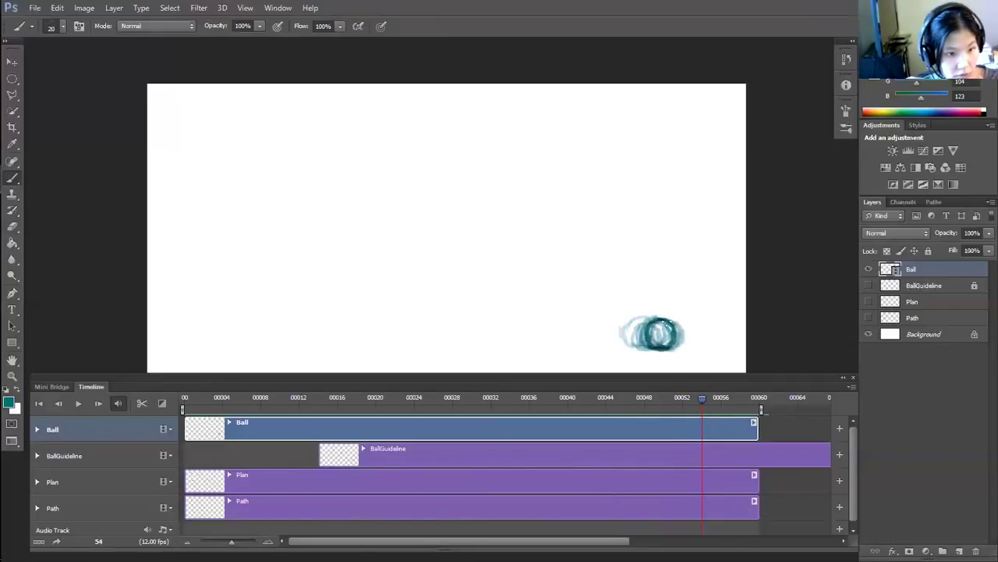
key("e")
mouse_move(666, 326)
left_mouse_down()
mouse_move(652, 346)
mouse_move(650, 321)
mouse_move(662, 316)
mouse_move(667, 329)
mouse_move(647, 335)
mouse_move(659, 319)
mouse_move(671, 328)
mouse_move(666, 320)
mouse_move(673, 346)
mouse_move(674, 334)
mouse_move(652, 351)
mouse_move(655, 319)
left_mouse_up()
key("b")
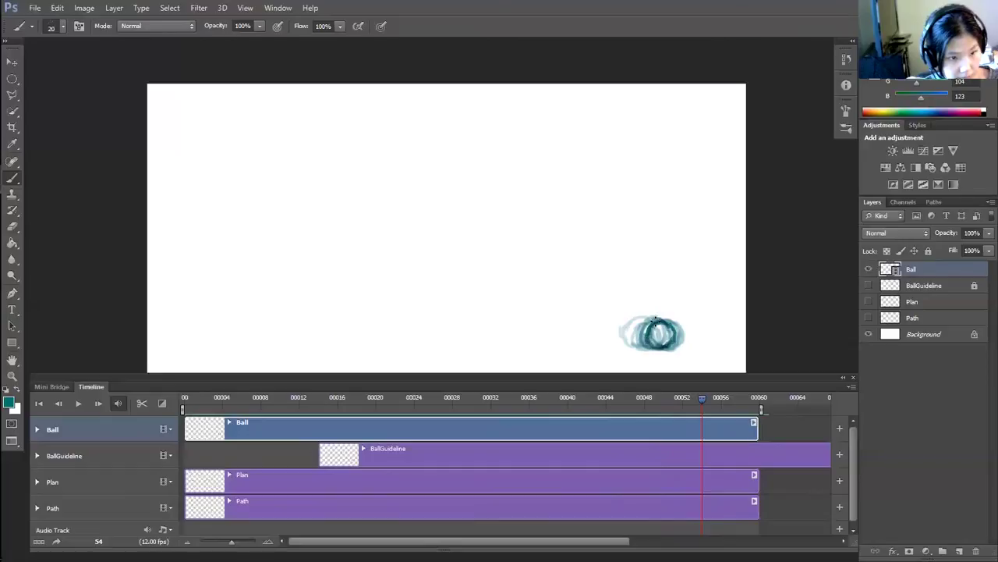
key("Right")
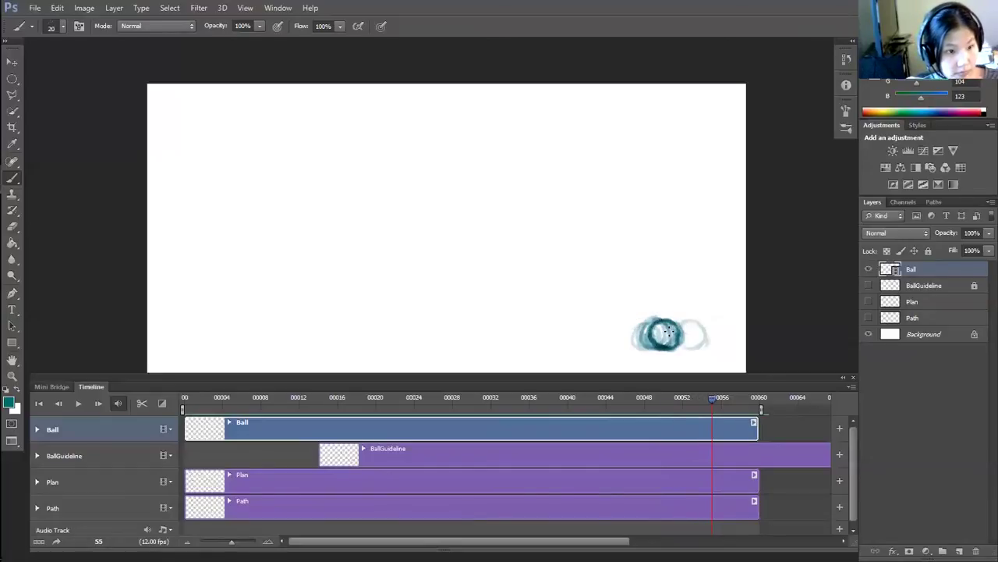
Clean up the ball outline on frame 56 by erasing and redrawing it, then draw the frame 57 ball almost on top of it.
key("Right")
key("e")
mouse_move(677, 342)
left_mouse_down()
mouse_move(666, 324)
mouse_move(654, 332)
mouse_move(672, 320)
mouse_move(681, 331)
mouse_move(662, 348)
mouse_move(654, 332)
left_mouse_up()
key("b")
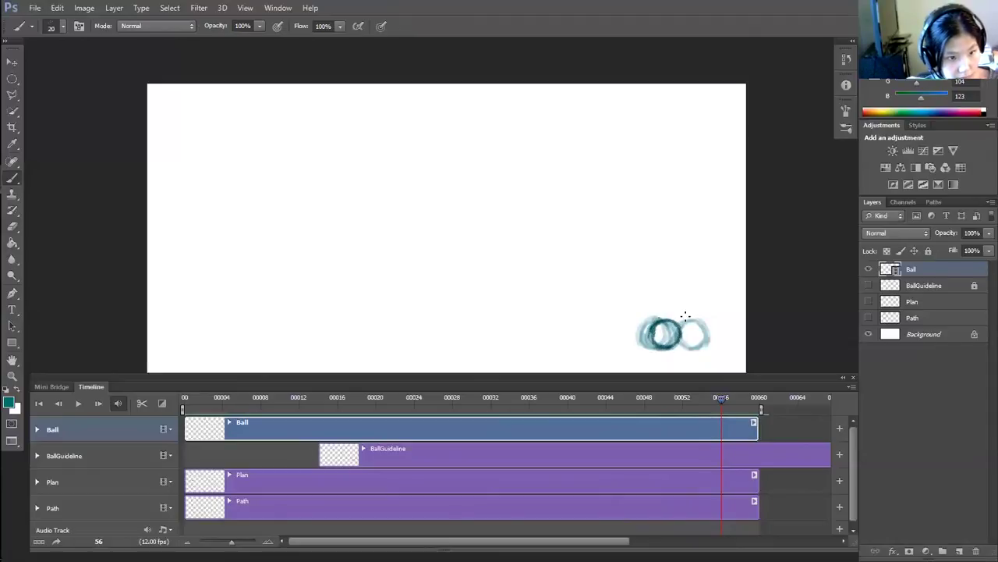
key("Right")
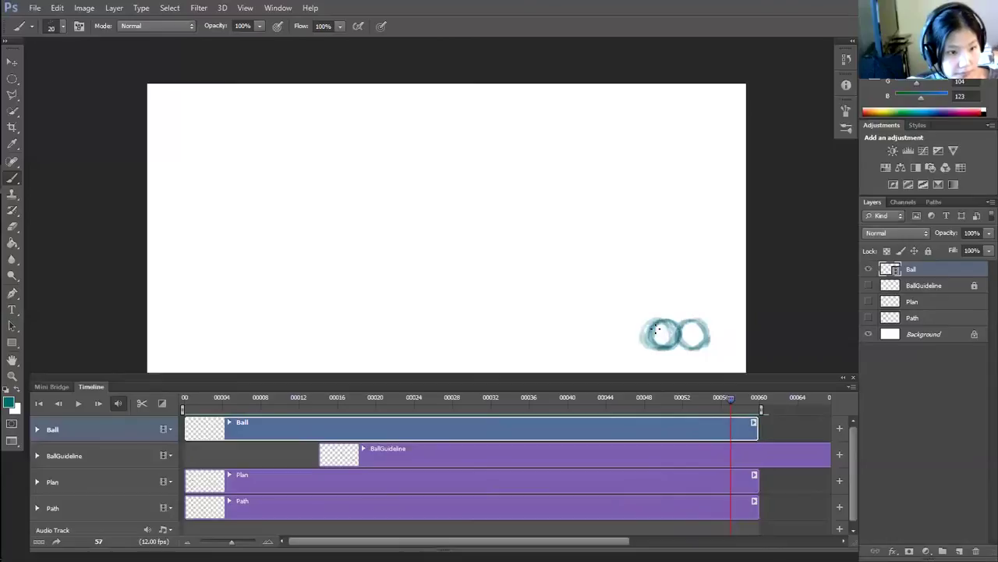
mouse_move(668, 318)
left_mouse_down()
mouse_move(684, 328)
mouse_move(670, 346)
left_mouse_up()
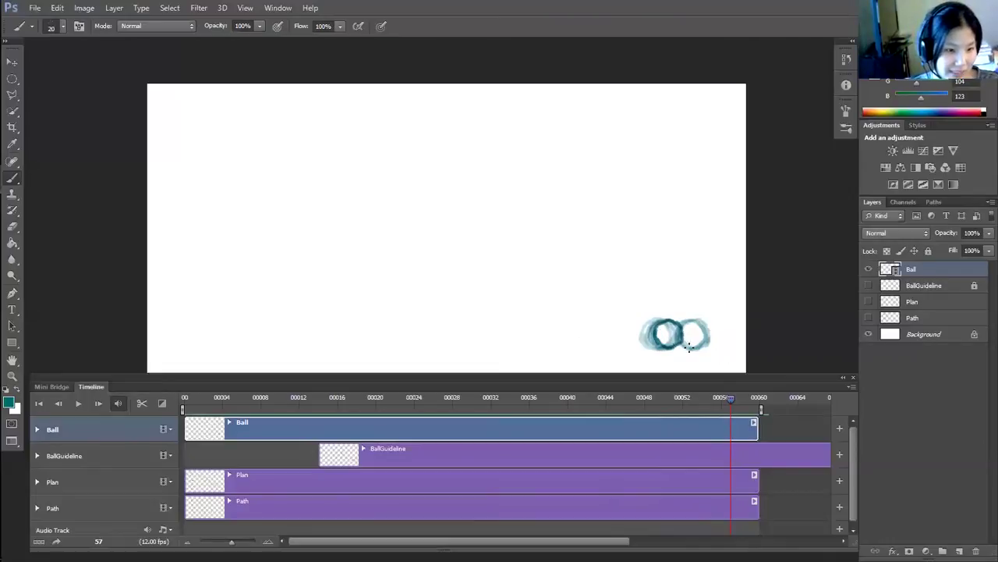
Erase the ball on frame 58, redraw it at the resting position over the frame 57 ball, and advance to frame 60.
key("Right")
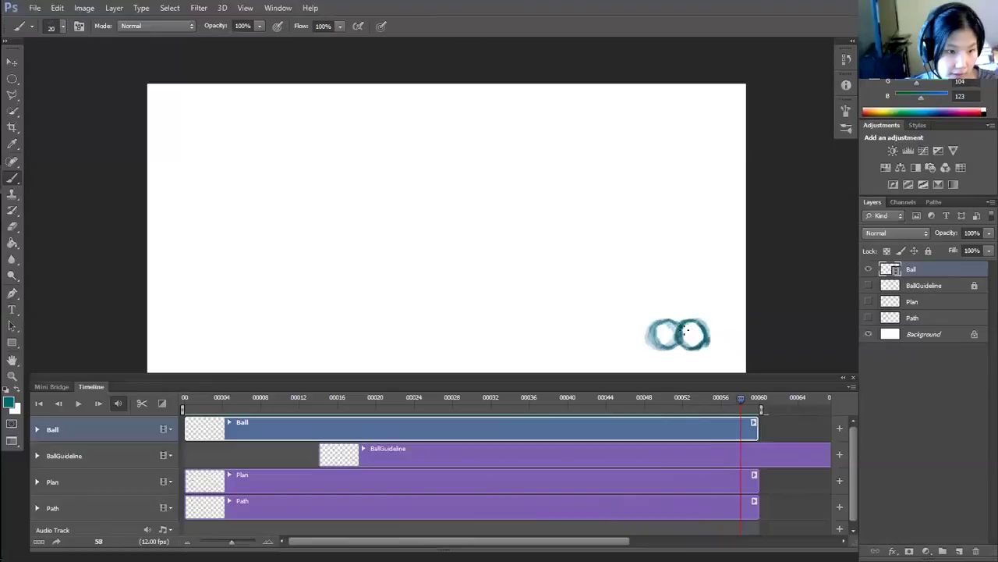
key("e")
mouse_move(698, 315)
left_mouse_down()
mouse_move(693, 335)
mouse_move(691, 317)
left_mouse_up()
key("b")
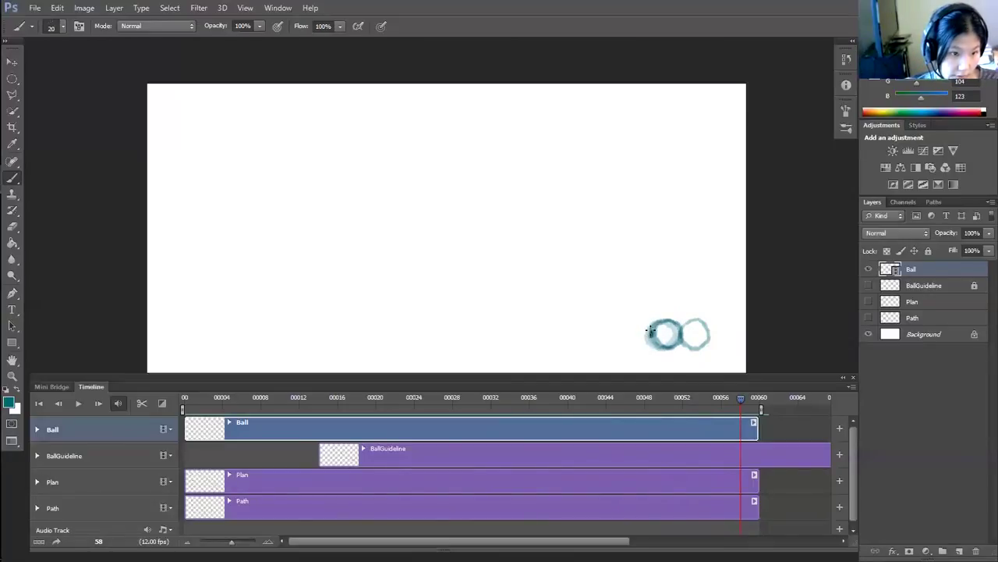
mouse_move(660, 320)
left_mouse_down()
mouse_move(678, 332)
mouse_move(677, 344)
mouse_move(652, 335)
mouse_move(658, 348)
mouse_move(663, 319)
mouse_move(676, 334)
mouse_move(662, 354)
mouse_move(685, 343)
mouse_move(686, 326)
mouse_move(702, 330)
mouse_move(694, 350)
left_mouse_up()
key("Right")
key("e")
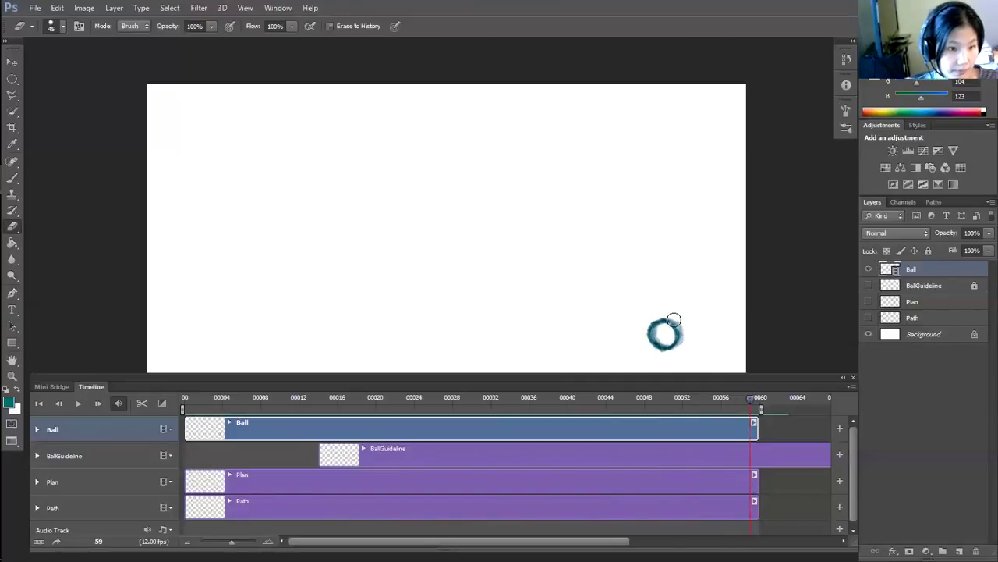
key("Right")
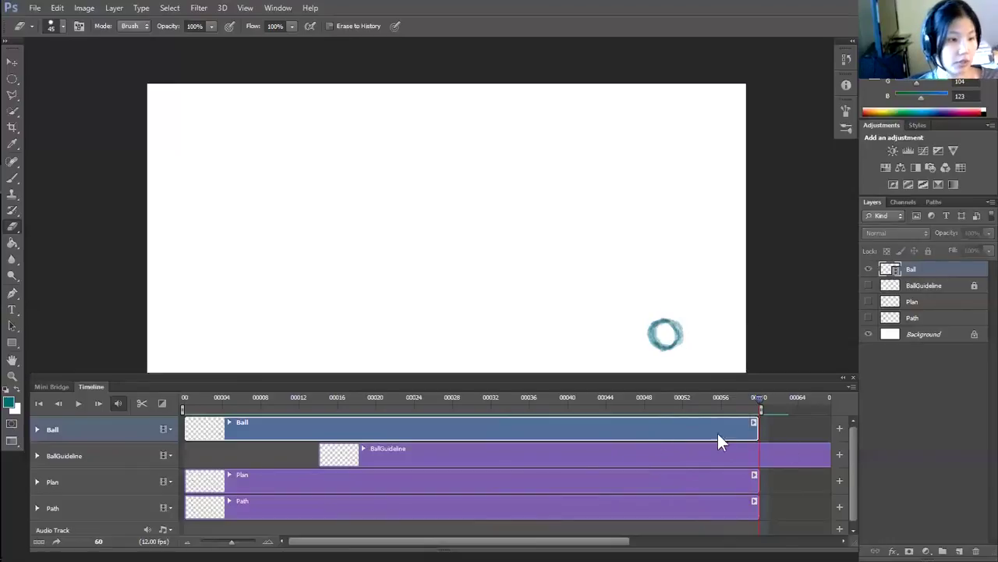
Turn off onion skins and play the animation back to review the ball's motion without ghost frames.
key("space")
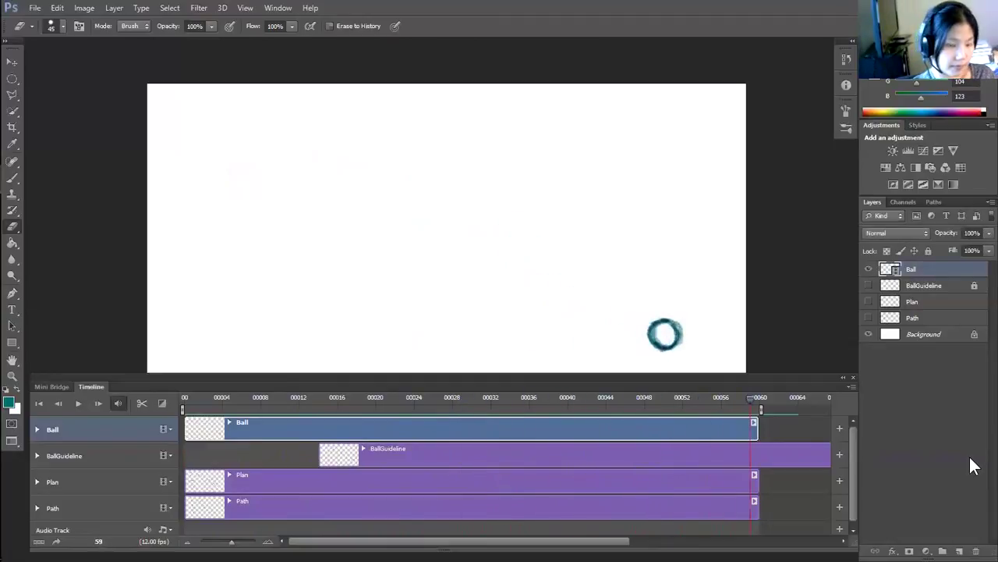
left_click(853, 379)
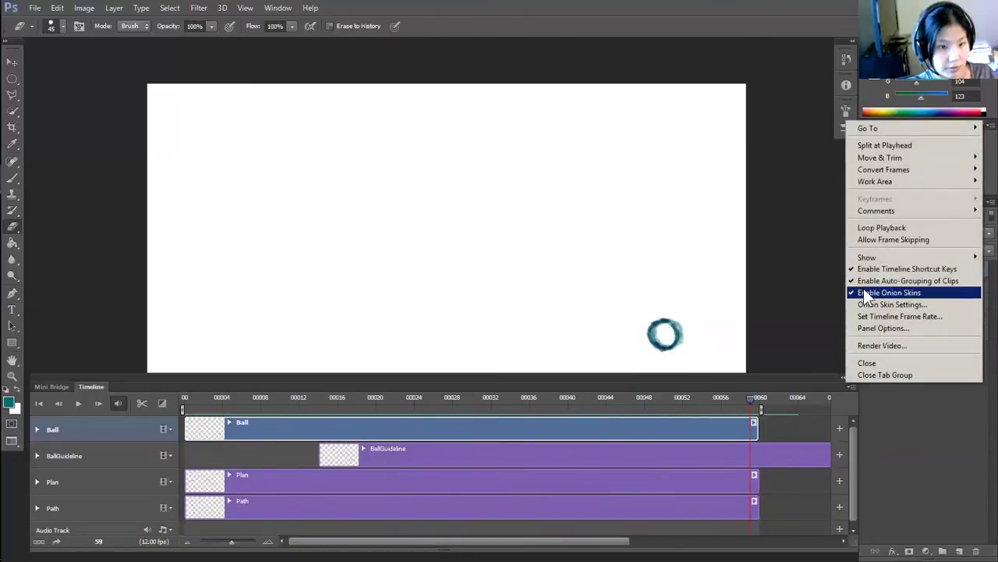
left_click(868, 292)
key("space")
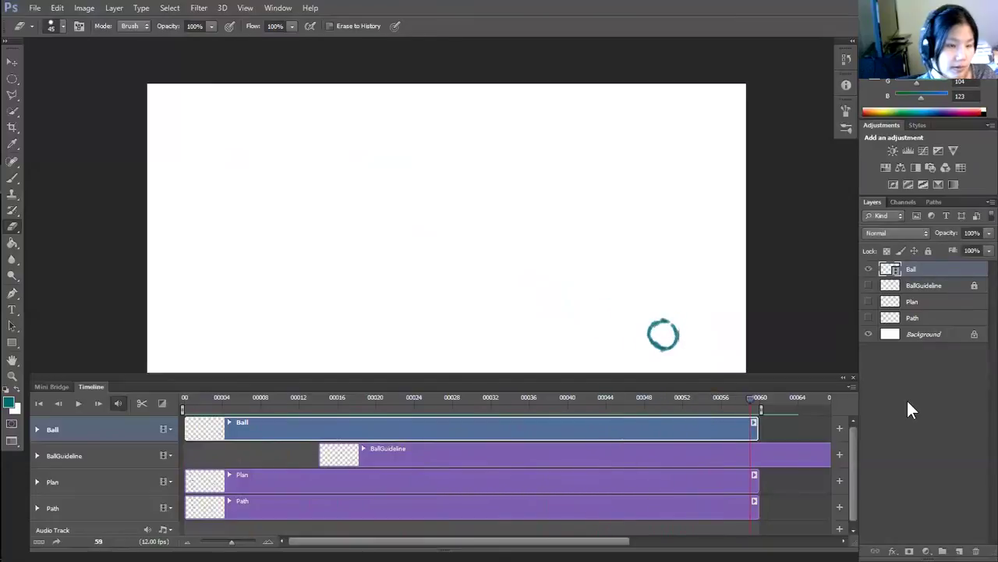
key("space")
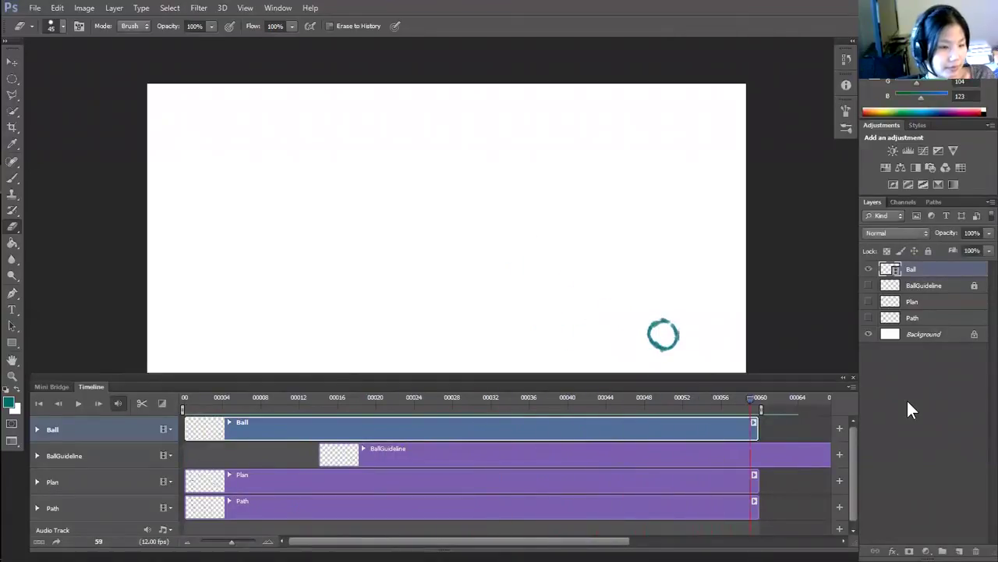
key("space")
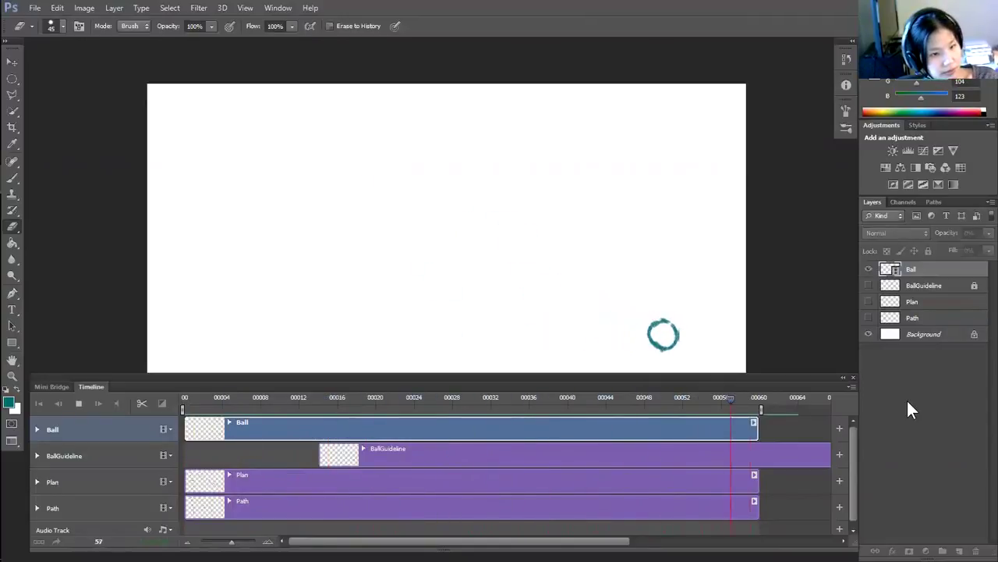
Replay the last bounces several times from around frames 40 and 47 to examine the landing and settling motion.
left_click_drag(654, 399, 568, 434)
key("space")
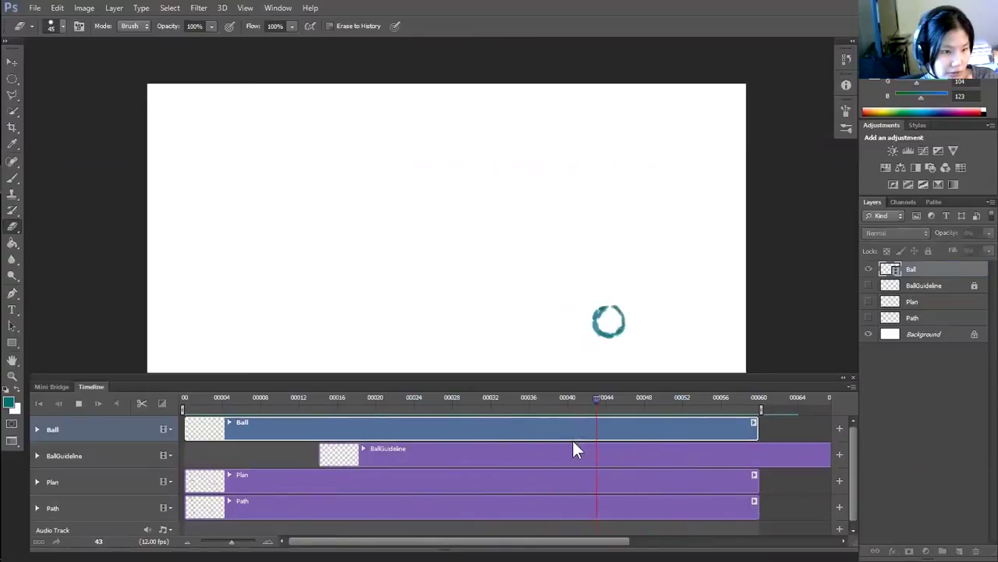
key("space")
left_click_drag(586, 397, 676, 399)
key("space")
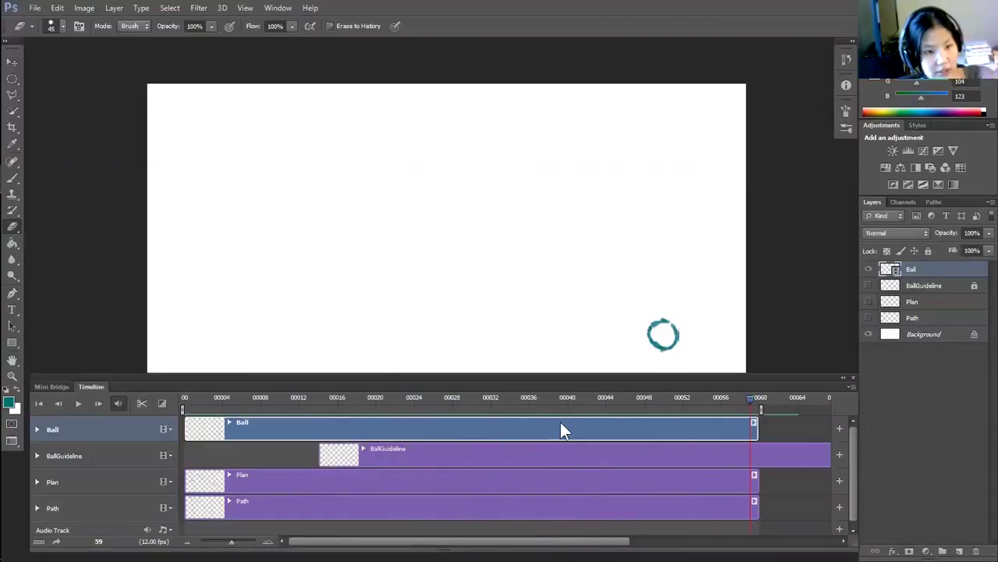
left_click(566, 400)
key("space")
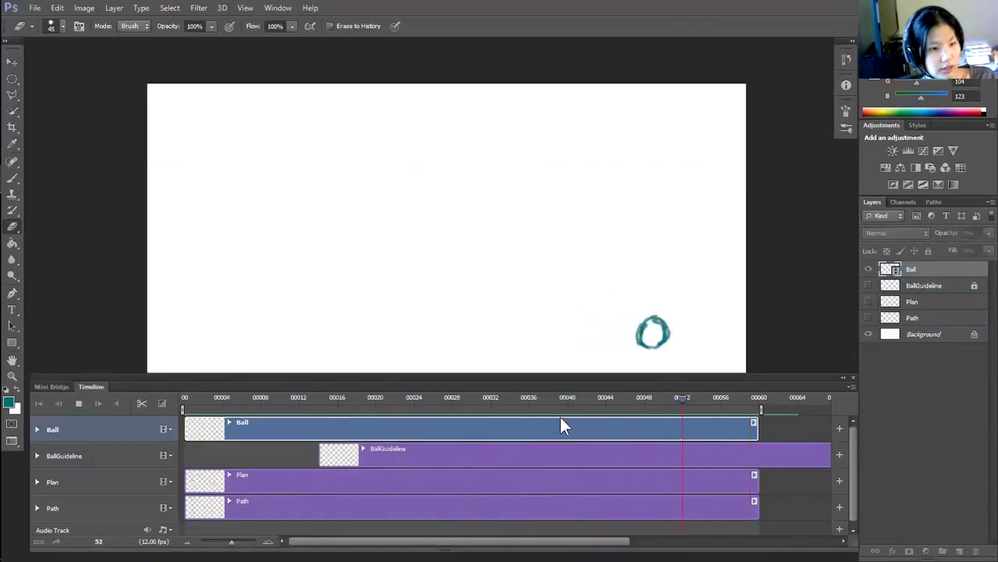
left_click(635, 400)
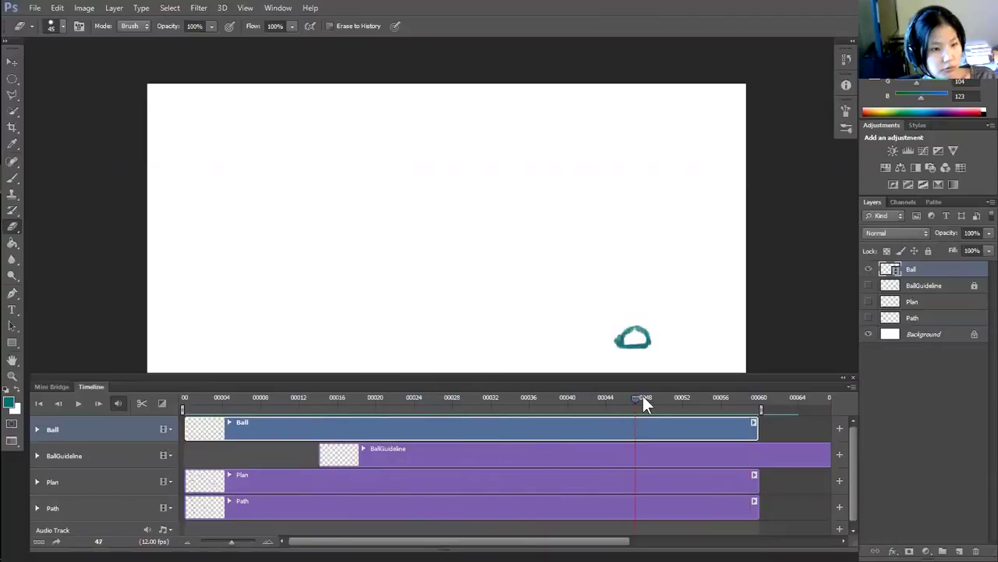
key("space")
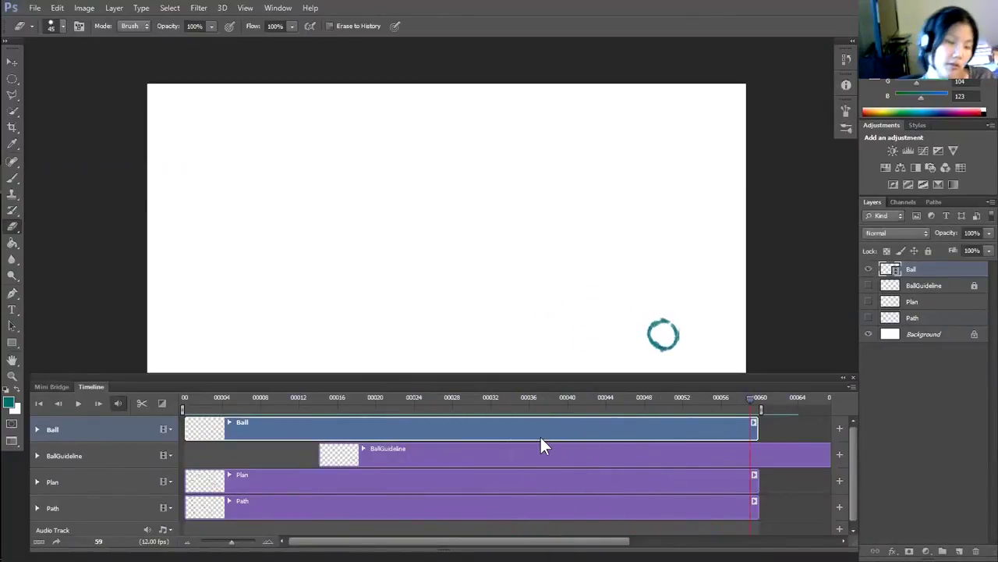
Replay the whole animation from frame 0 to examine the ball's overall timing.
key("space")
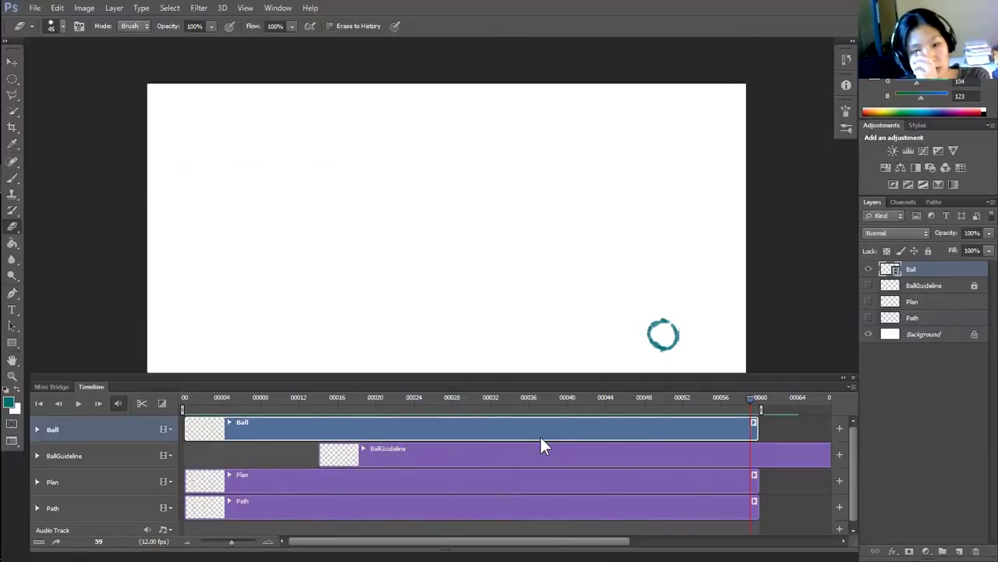
key("space")
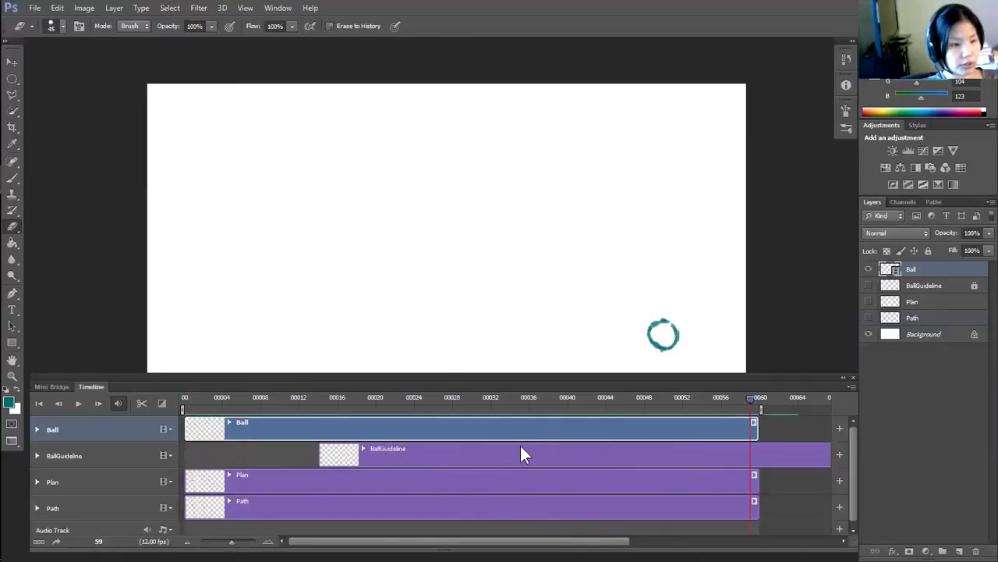
left_click(183, 401)
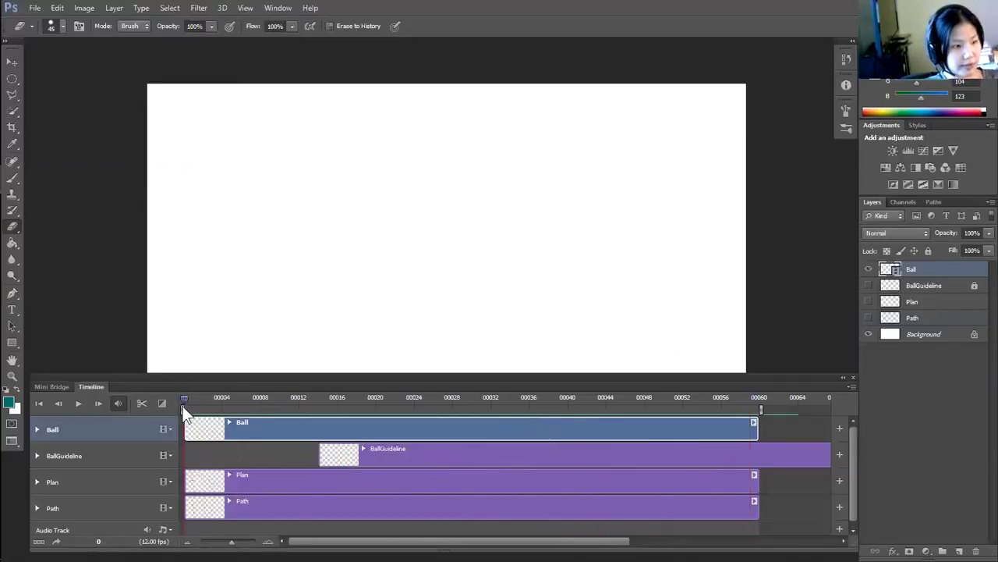
key("space")
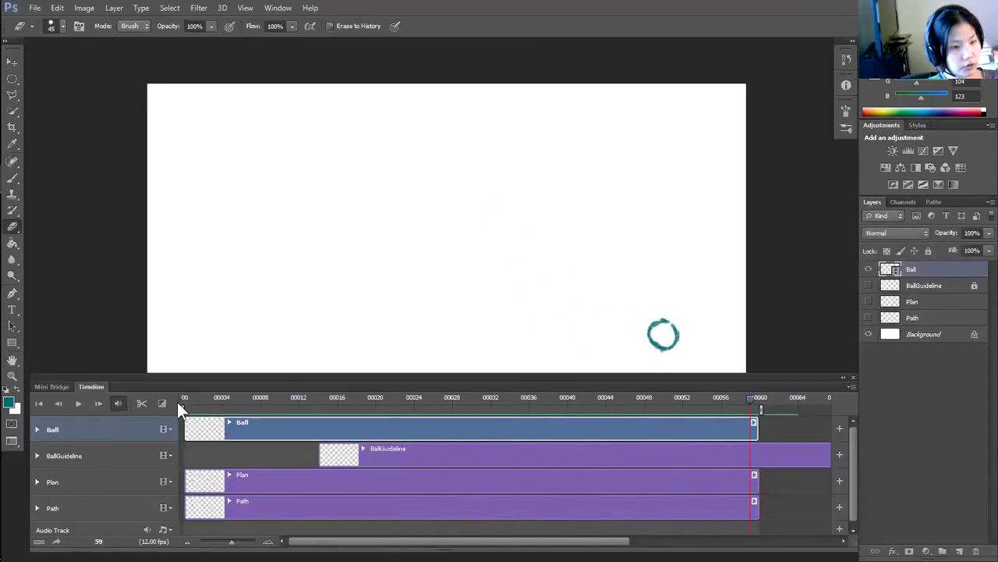
key("space")
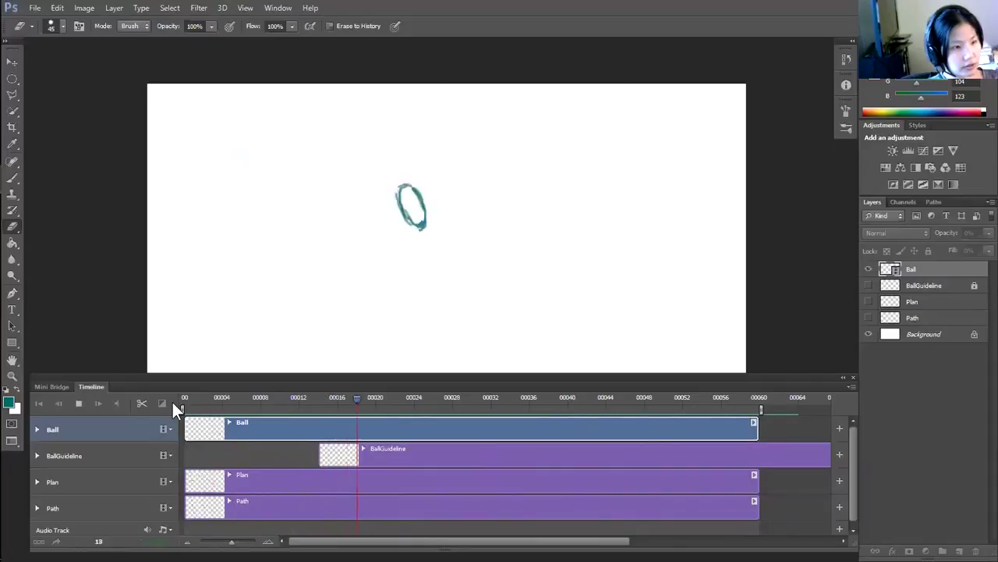
key("space")
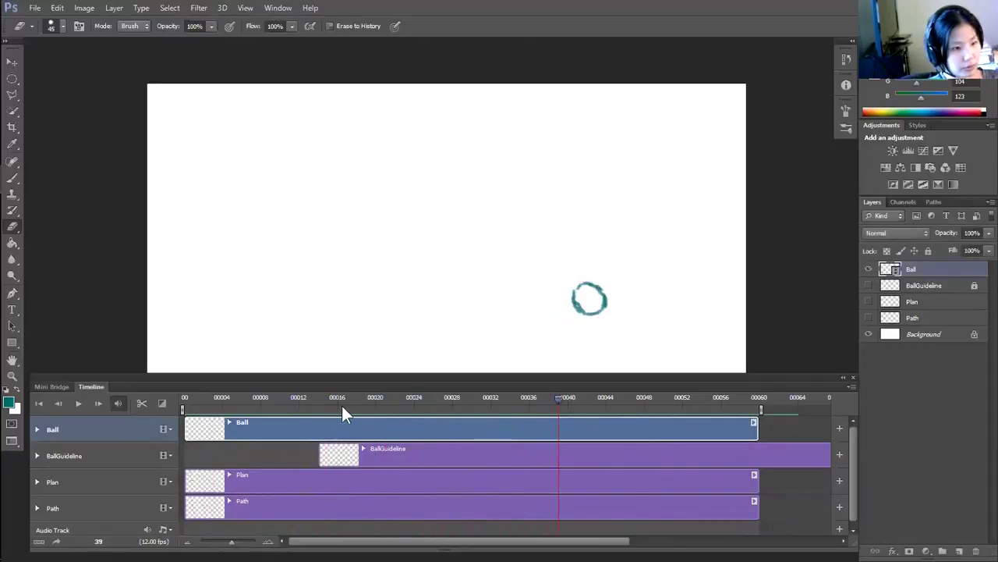
Isolate frame 20 of the Ball clip by splitting it at frame 20 and again at frame 21.
left_click_drag(334, 398, 373, 414)
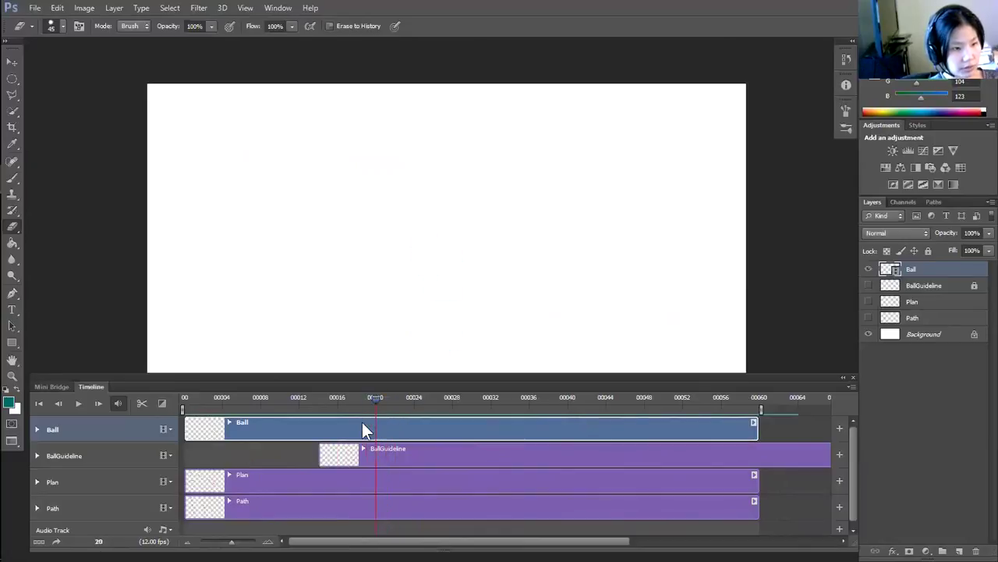
left_click(140, 401)
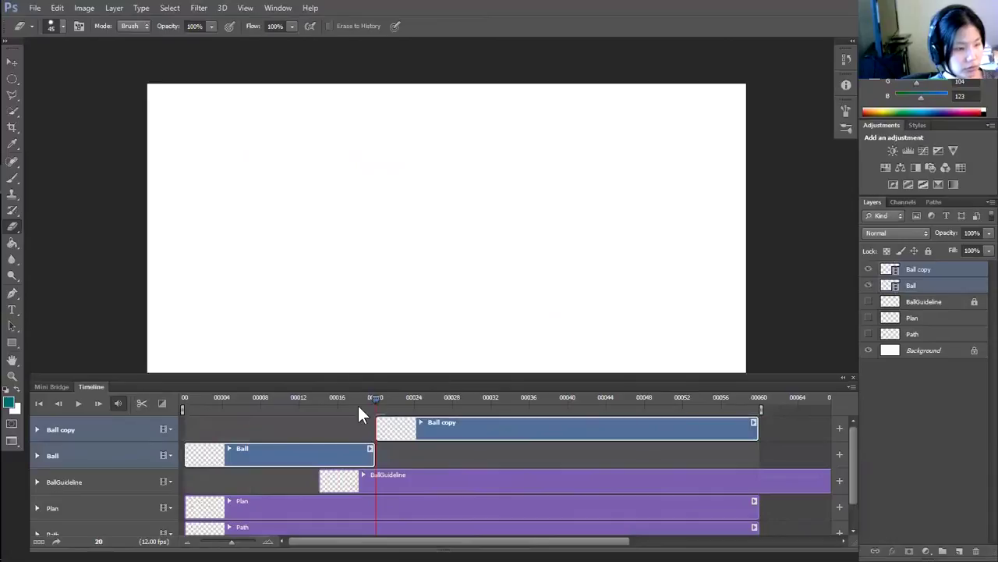
left_click_drag(373, 397, 366, 397)
left_click(373, 400)
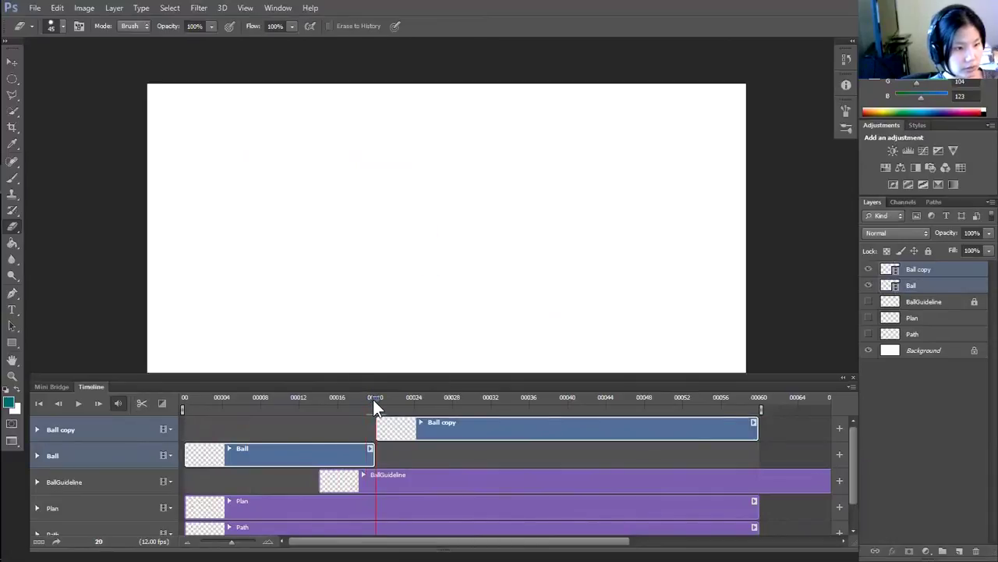
left_click(383, 400)
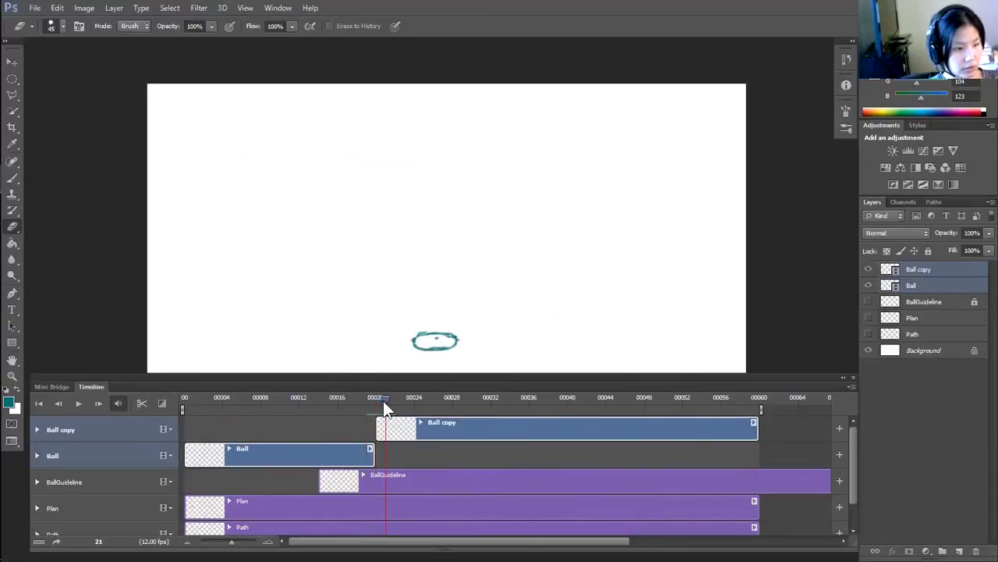
left_click(142, 401)
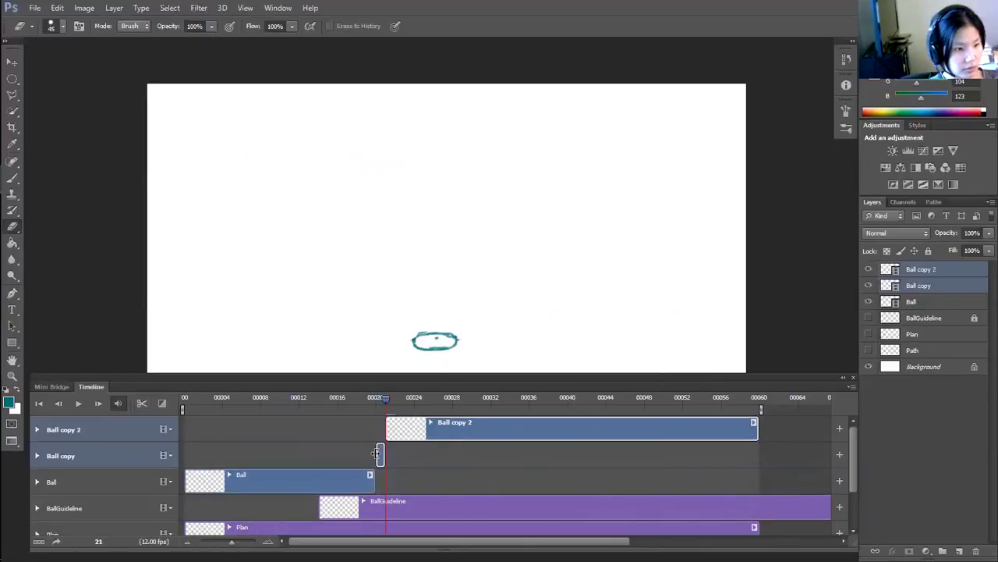
Delete the isolated one-frame clip, shift the remaining clip back to start at frame 20, and play the result.
left_click(460, 455)
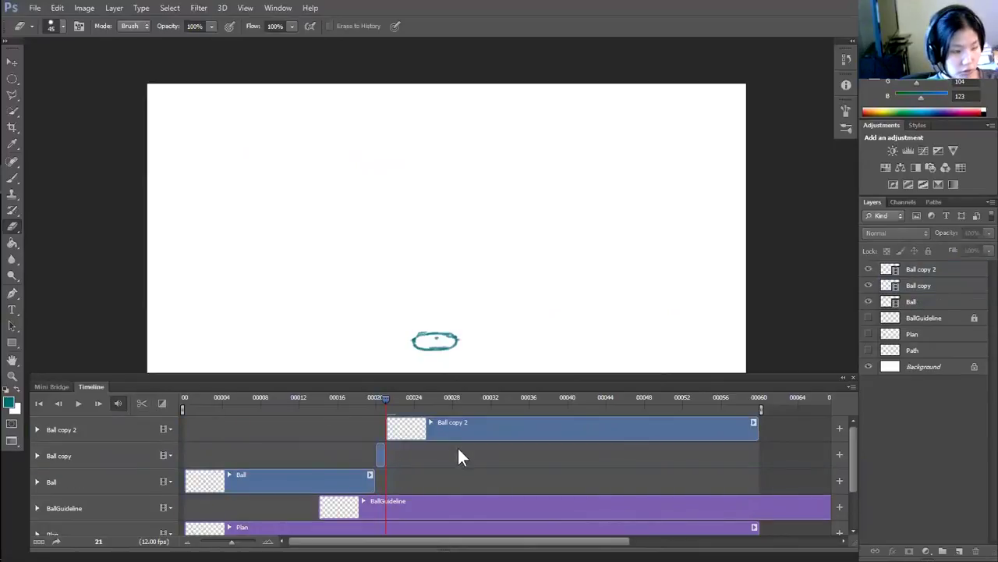
left_click(378, 454)
key("Delete")
left_click_drag(440, 422, 305, 420)
key("space")
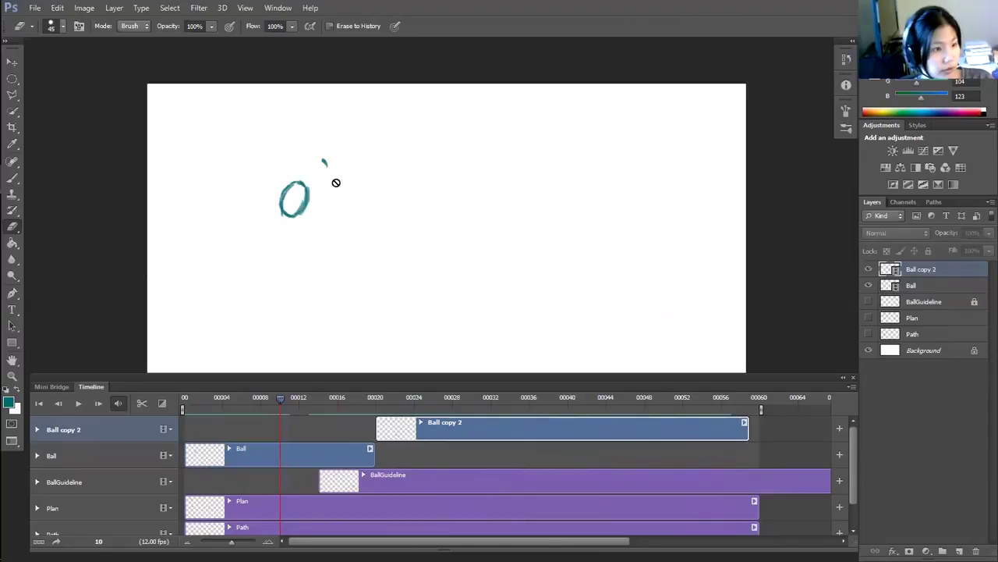
Erase the stray mark beside the ball on frame 10 of the Ball layer.
left_click(305, 429)
left_click(305, 455)
left_click_drag(330, 173, 323, 160)
Replay the edited animation to check the ball's timing across the split clips.
key("space")
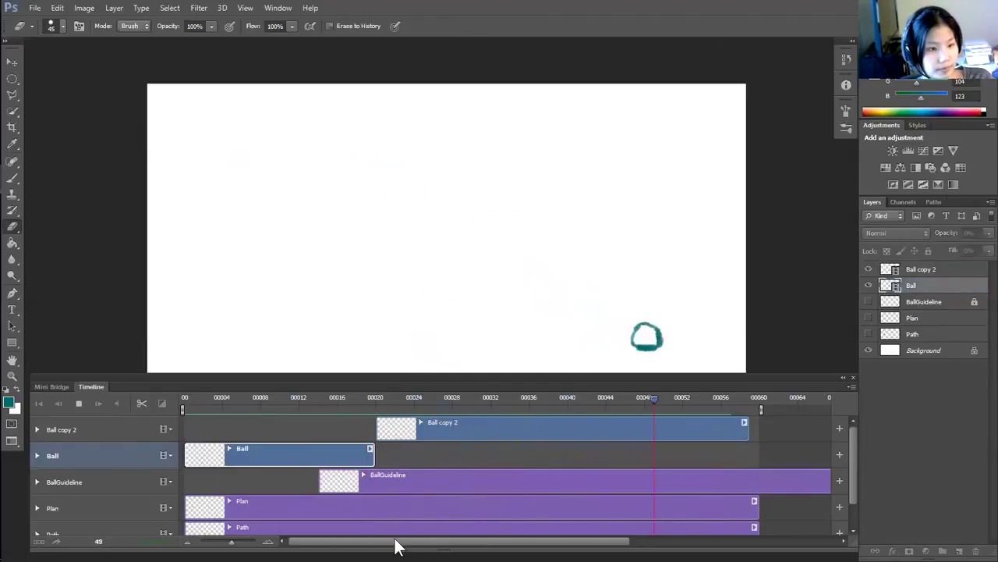
key("space")
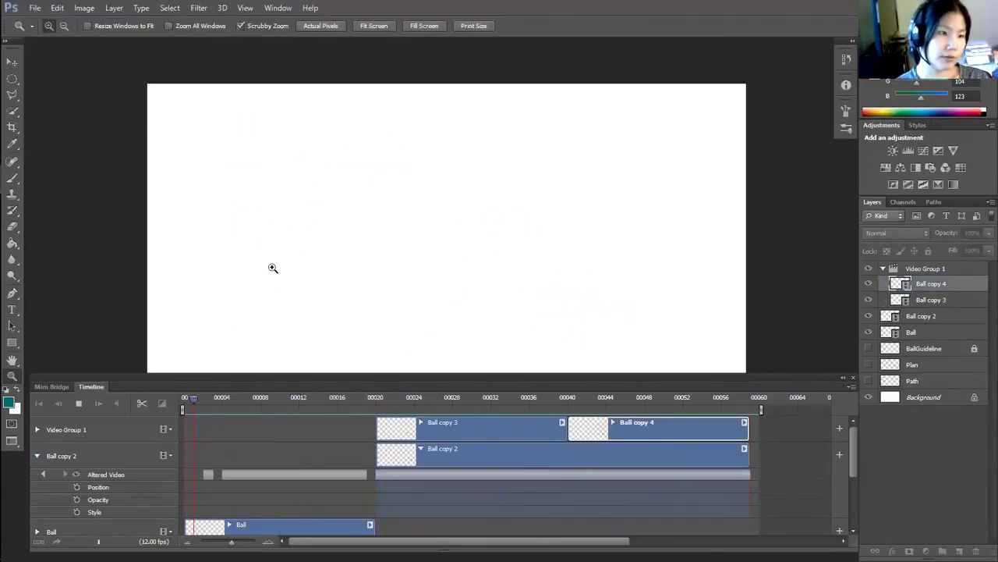
key("space")
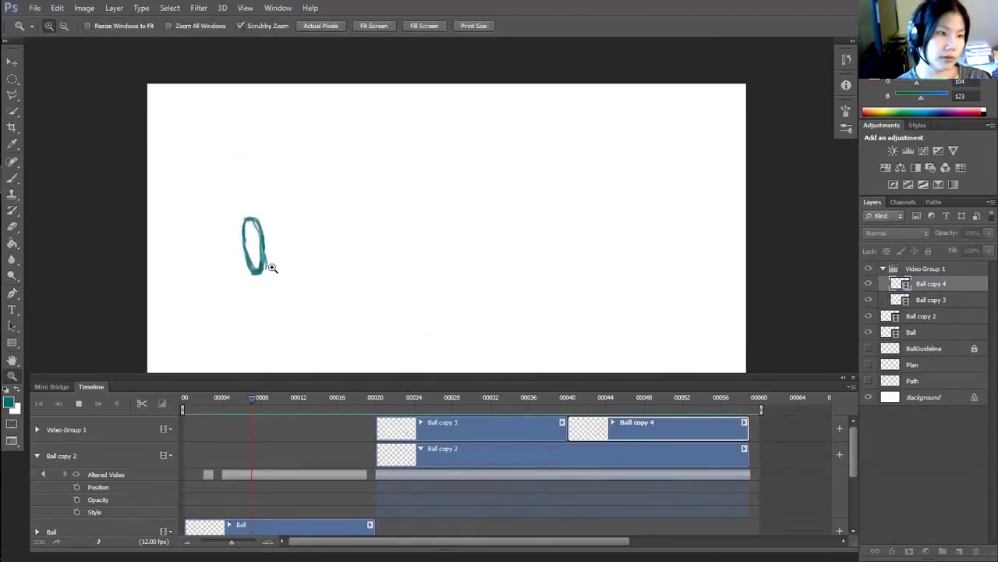